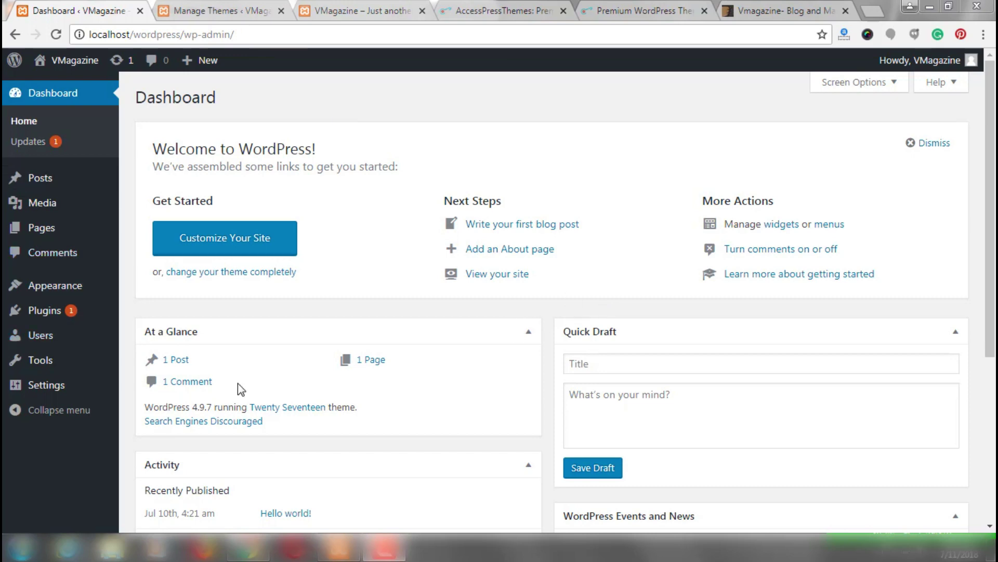
- Look over the AccessPress Themes site and its list of premium ThemeForest themes to find VMagazine
{"action": "left_click", "coordinate": [502, 11]}
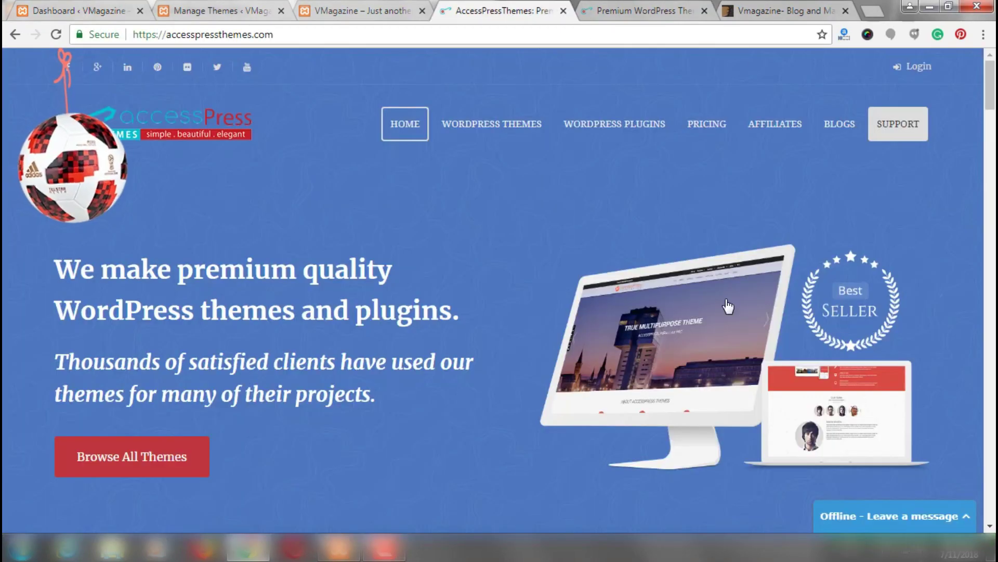
{"action": "left_click", "coordinate": [262, 34]}
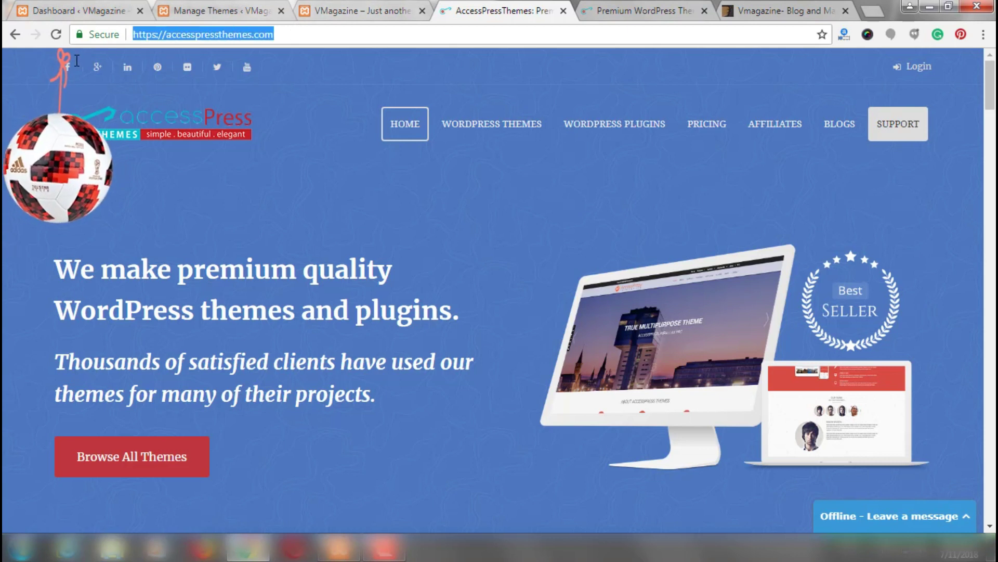
{"action": "mouse_move", "coordinate": [493, 127]}
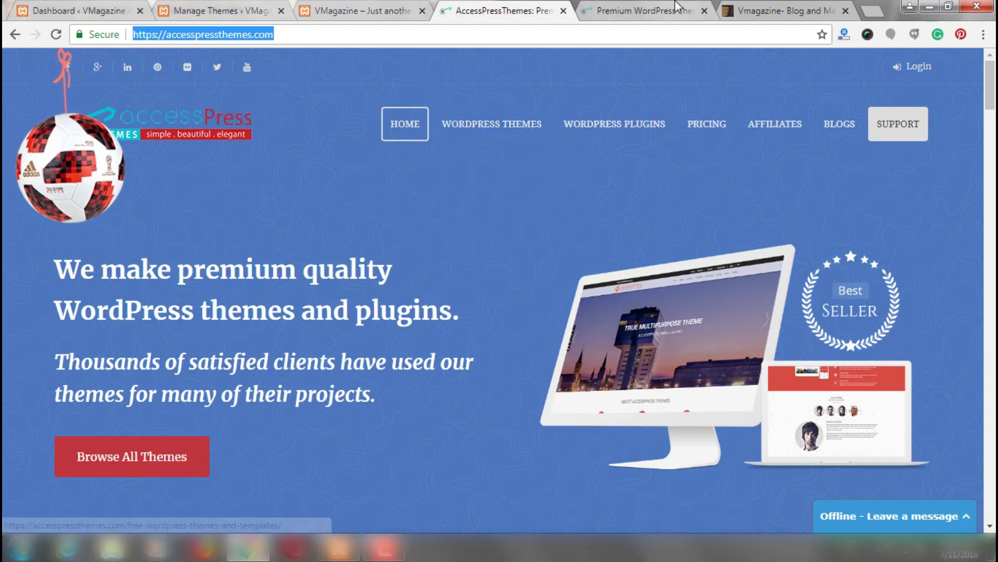
{"action": "left_click", "coordinate": [698, 7]}
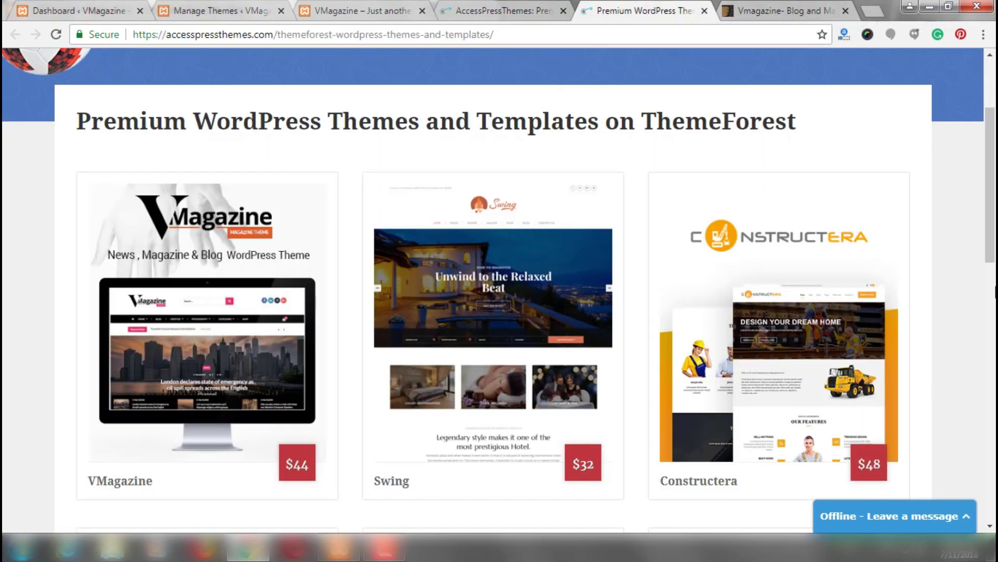
{"action": "scroll", "coordinate": [292, 230], "scroll_direction": "down", "scroll_amount": 7}
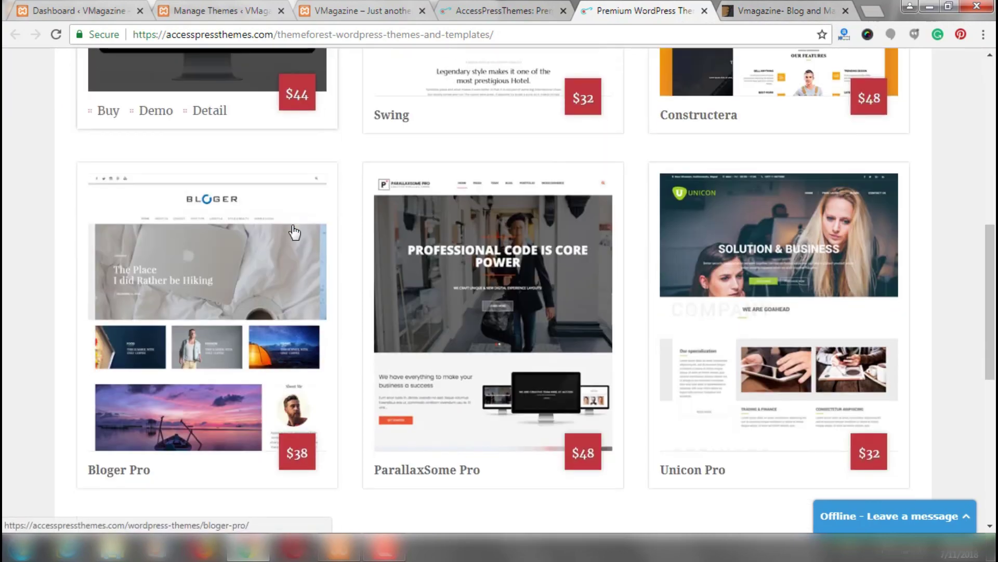
{"action": "scroll", "coordinate": [293, 236], "scroll_direction": "up", "scroll_amount": 7}
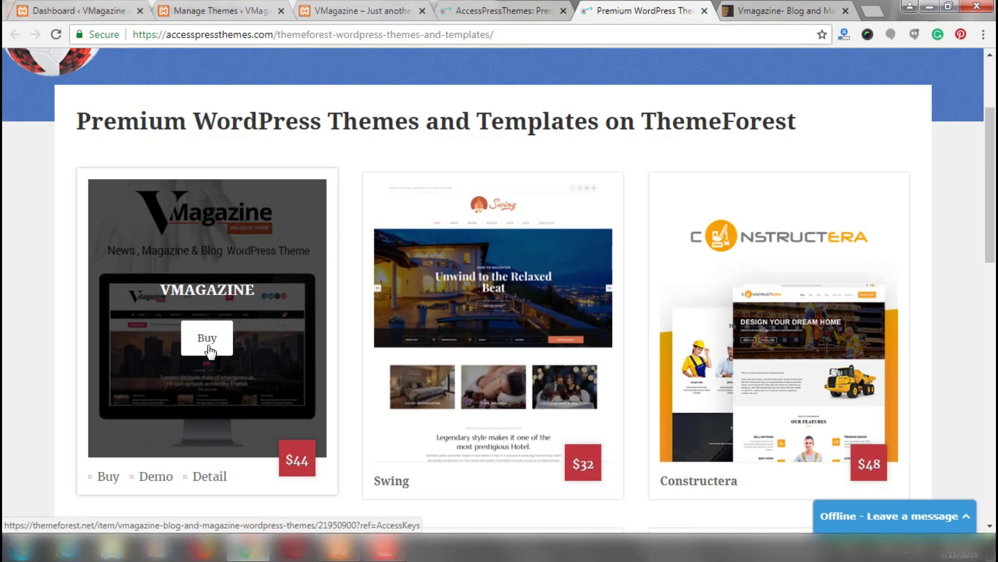
- Go to the VMagazine item page on ThemeForest and start purchasing the theme with the Regular License
{"action": "left_click", "coordinate": [780, 10]}
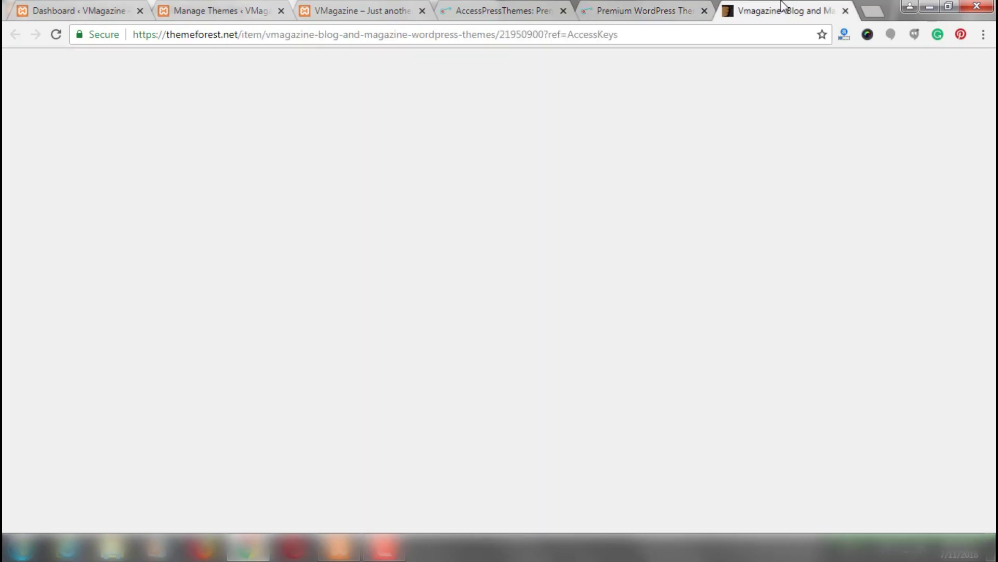
{"action": "scroll", "coordinate": [301, 328], "scroll_direction": "down", "scroll_amount": 4}
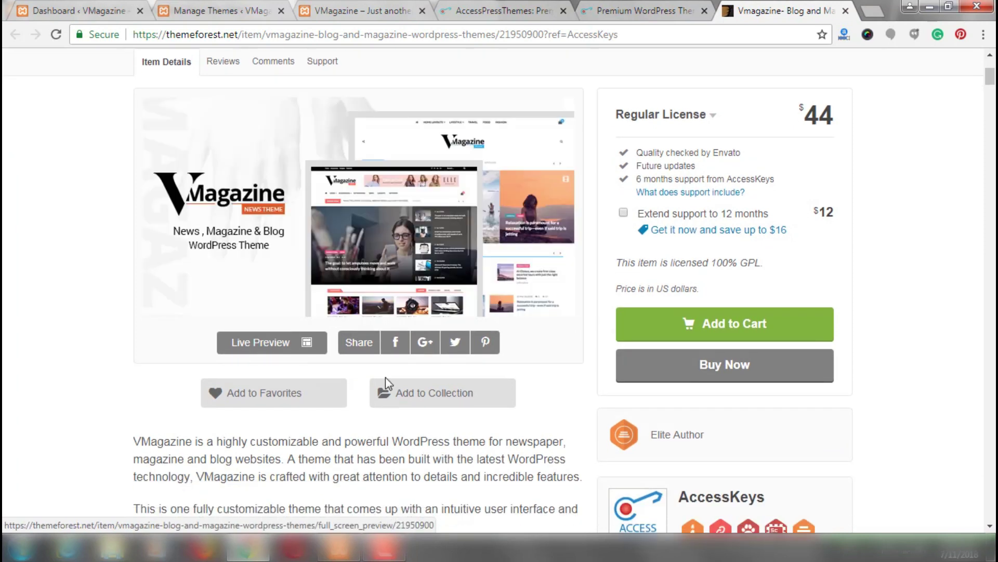
{"action": "left_click", "coordinate": [713, 367]}
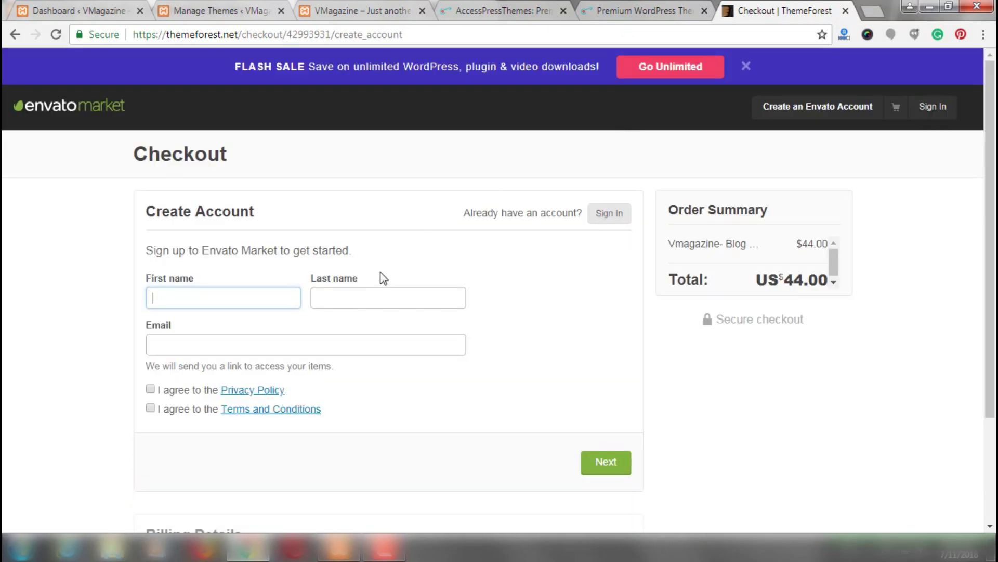
- Examine the checkout's account creation fields, agreement options, and billing and payment sections
{"action": "left_click", "coordinate": [376, 296]}
{"action": "left_click", "coordinate": [302, 346]}
{"action": "scroll", "coordinate": [285, 355], "scroll_direction": "down", "scroll_amount": 1}
{"action": "scroll", "coordinate": [285, 354], "scroll_direction": "down", "scroll_amount": 1}
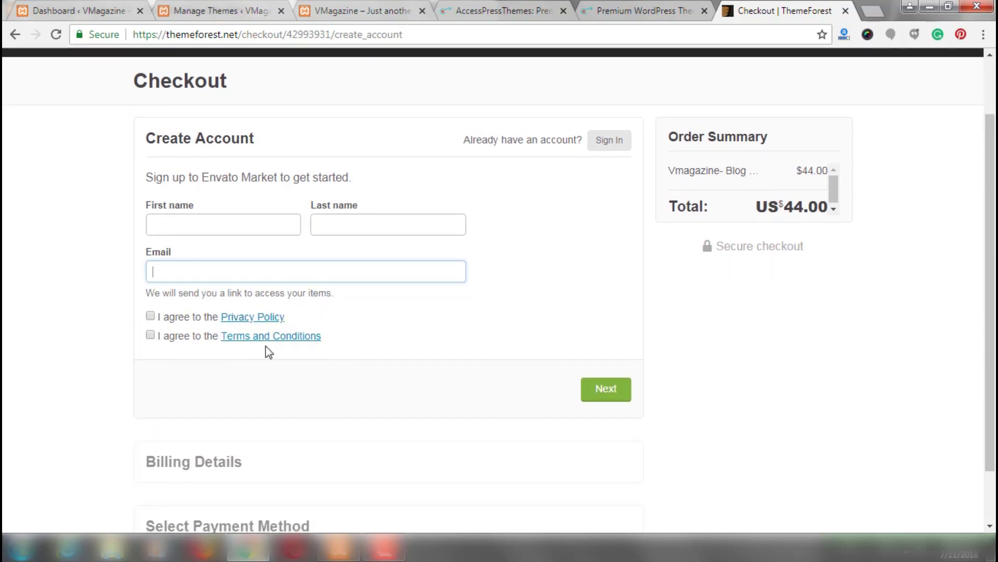
{"action": "scroll", "coordinate": [453, 370], "scroll_direction": "up", "scroll_amount": 1}
{"action": "scroll", "coordinate": [454, 369], "scroll_direction": "down", "scroll_amount": 2}
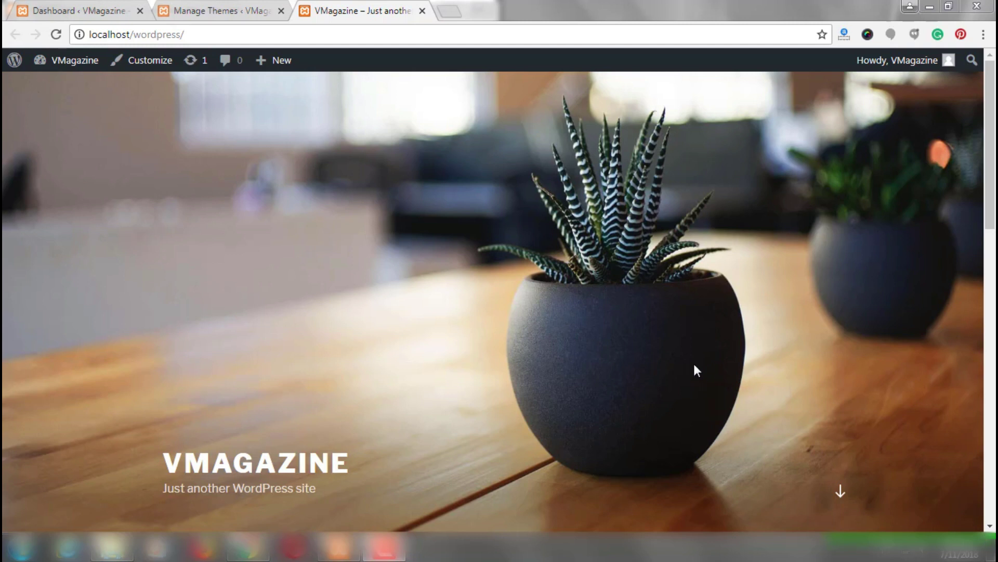
- Install the theme in the WordPress admin by uploading vmagazine.zip, and activate it
{"action": "left_click", "coordinate": [55, 9]}
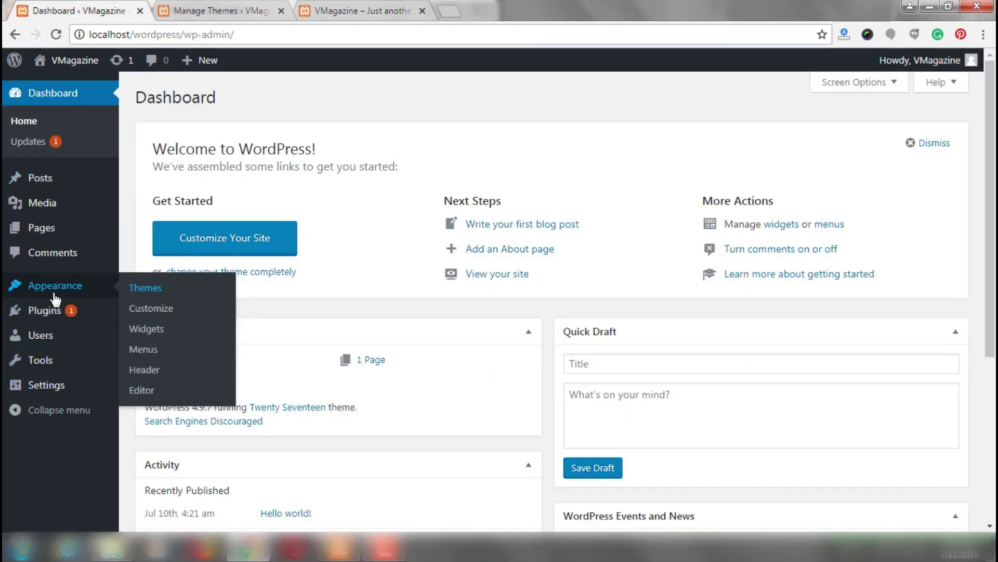
{"action": "left_click", "coordinate": [242, 11]}
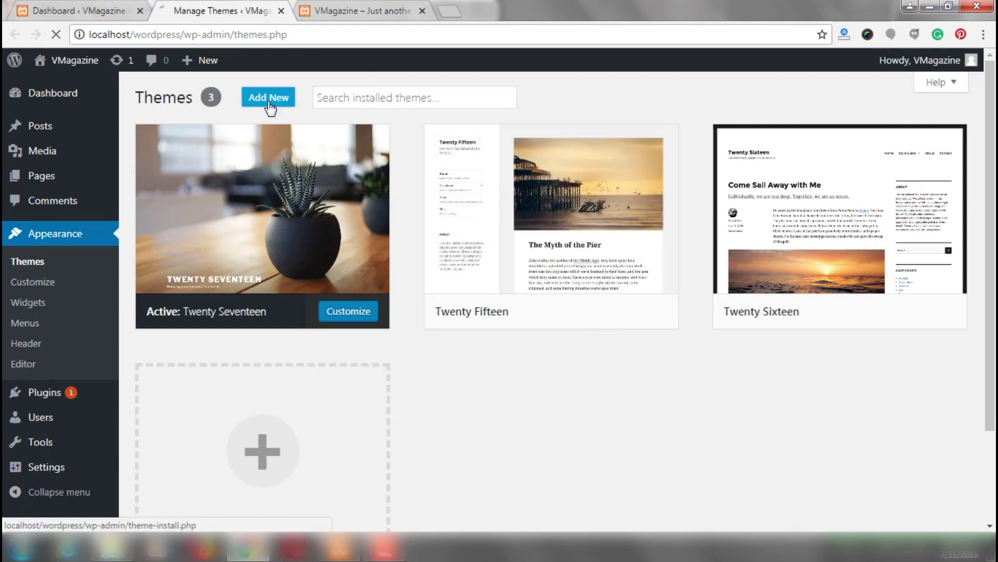
{"action": "left_click", "coordinate": [269, 105]}
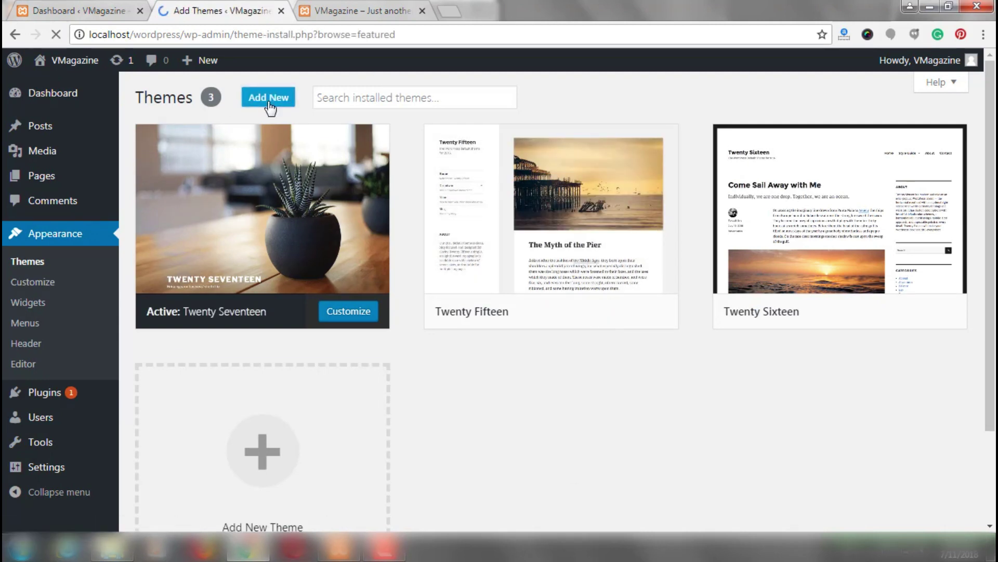
{"action": "left_click", "coordinate": [264, 103]}
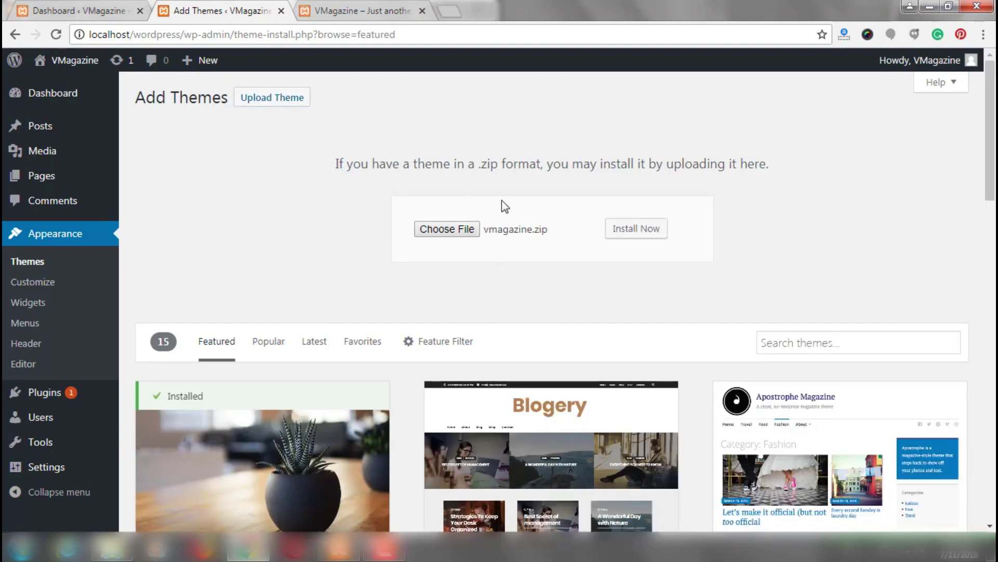
{"action": "left_click", "coordinate": [631, 231]}
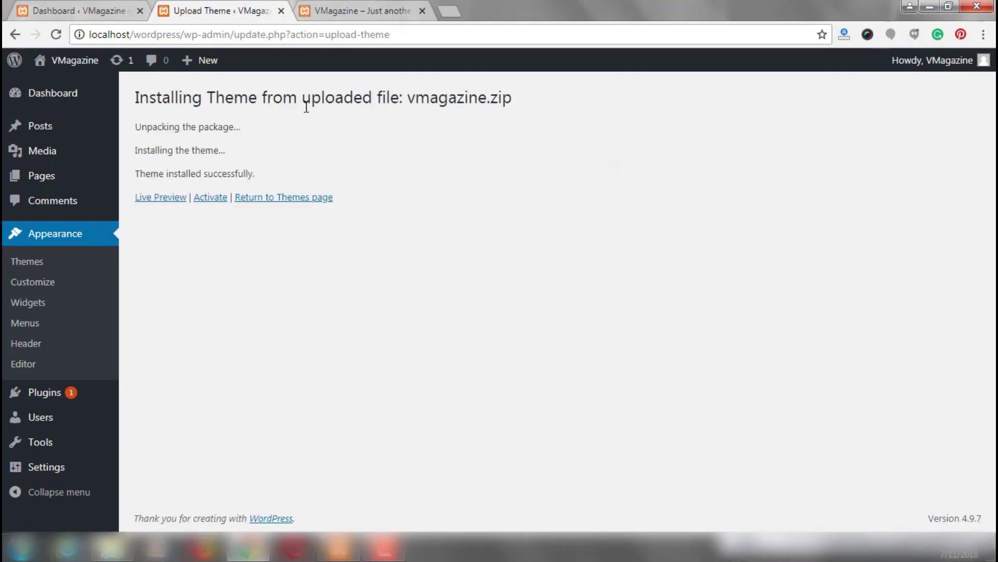
{"action": "left_click", "coordinate": [209, 202]}
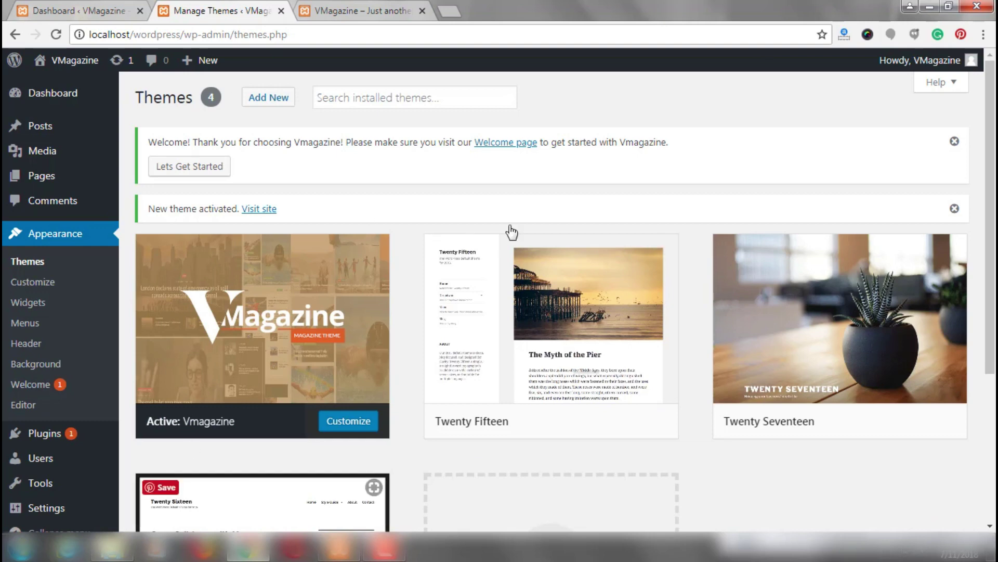
- View the activated Vmagazine theme's details and open its Welcome page
{"action": "mouse_move", "coordinate": [271, 367]}
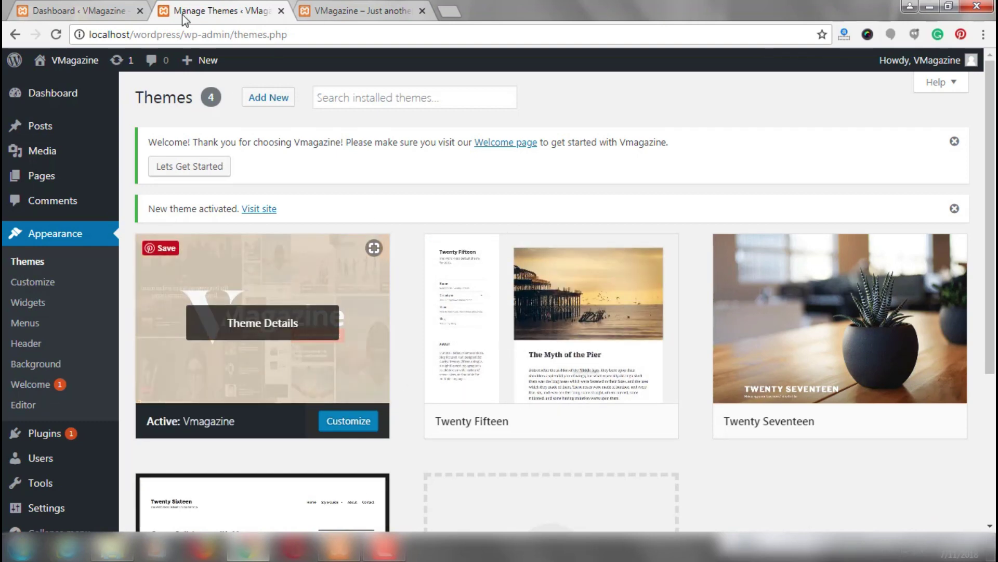
{"action": "left_click_drag", "start_coordinate": [151, 141], "coordinate": [693, 146]}
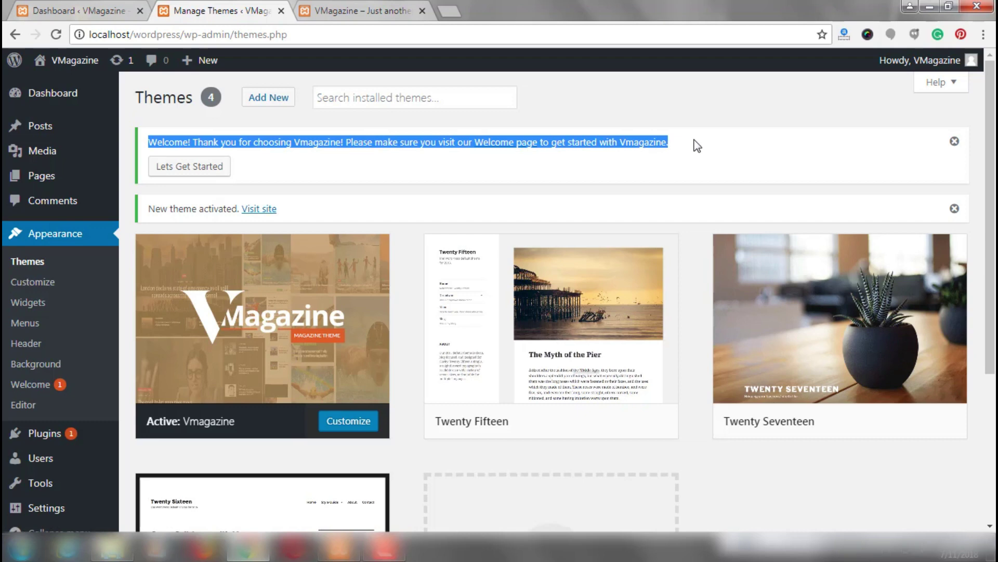
{"action": "left_click", "coordinate": [262, 339]}
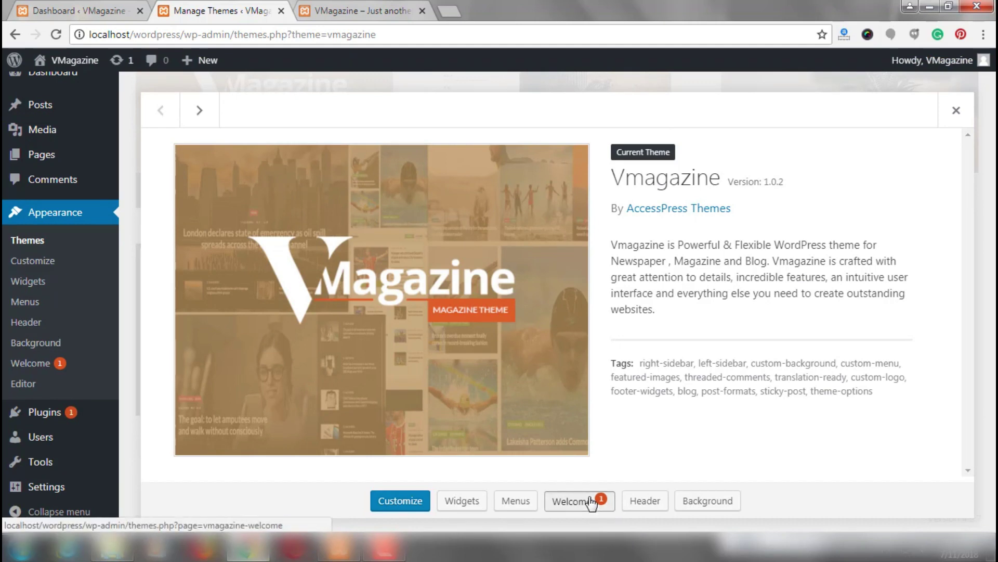
{"action": "left_click", "coordinate": [572, 500]}
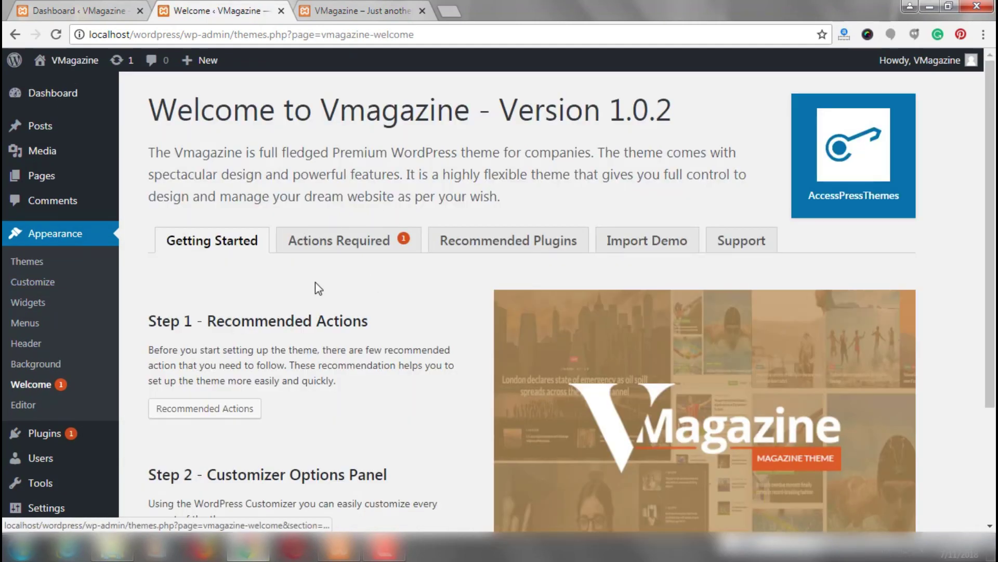
- Install and activate the required Vmagazine Companion Plugin from the theme's recommended actions
{"action": "scroll", "coordinate": [314, 285], "scroll_direction": "down", "scroll_amount": 3}
{"action": "left_click", "coordinate": [223, 262]}
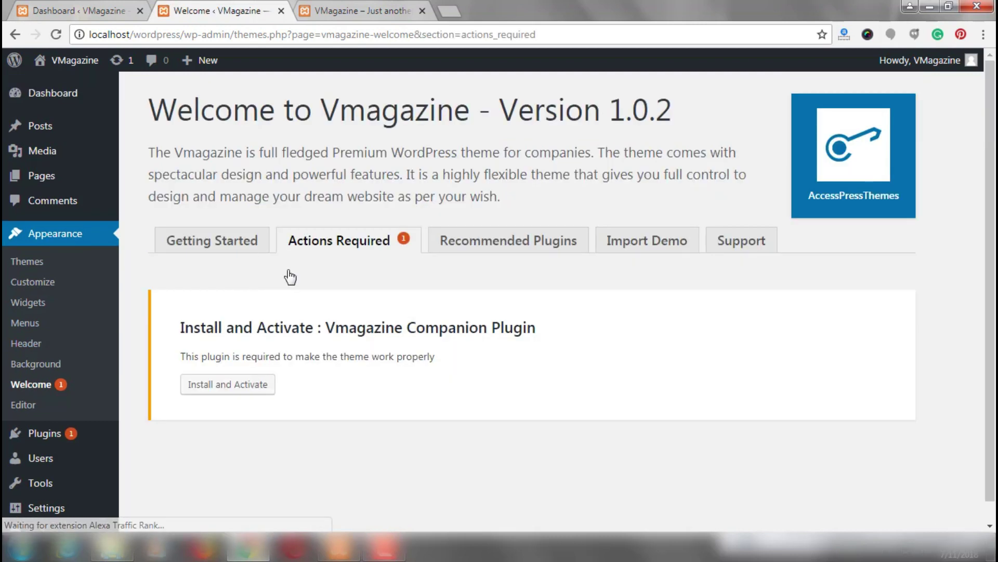
{"action": "left_click", "coordinate": [224, 390]}
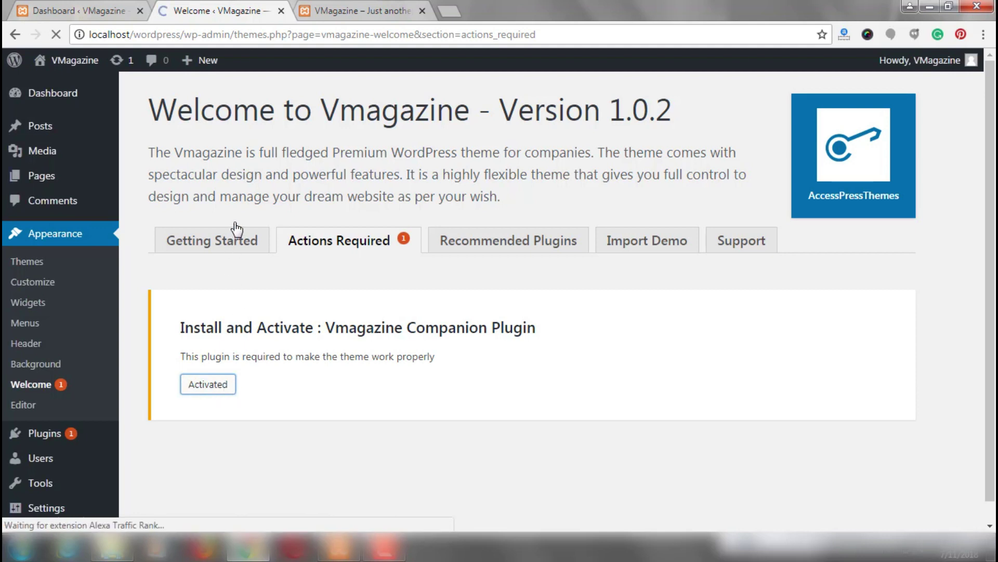
{"action": "left_click", "coordinate": [352, 239]}
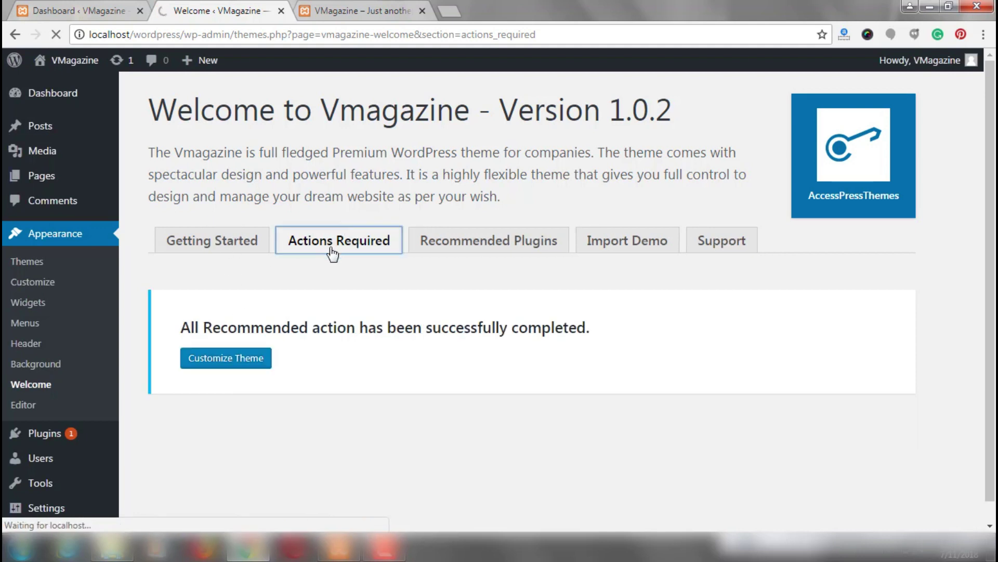
- Install and activate the recommended AccessPress Social Pro and AccessPress Anonymous Post Pro plugins, trying AccessPress Instagram Pro as well
{"action": "left_click", "coordinate": [458, 249]}
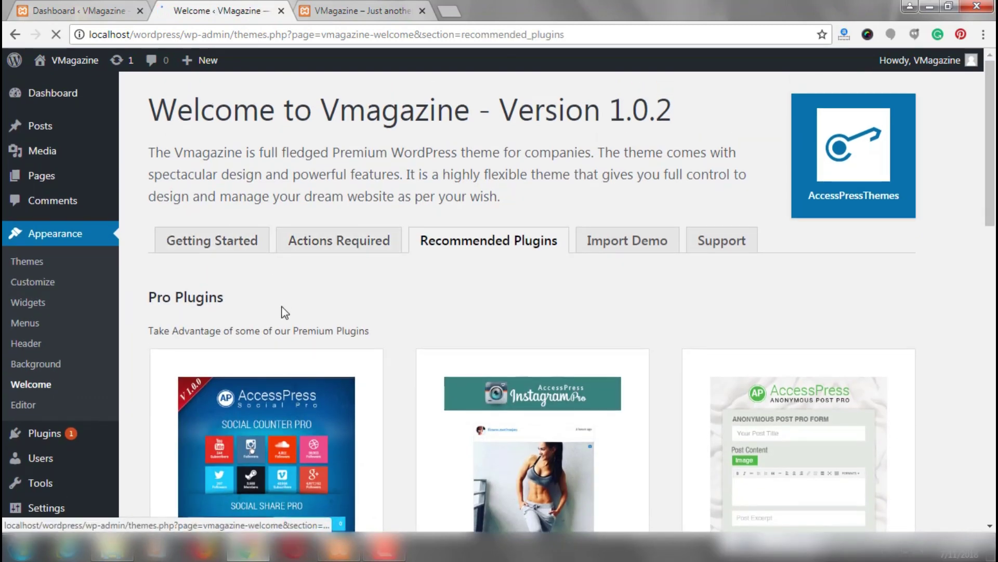
{"action": "scroll", "coordinate": [318, 322], "scroll_direction": "down", "scroll_amount": 3}
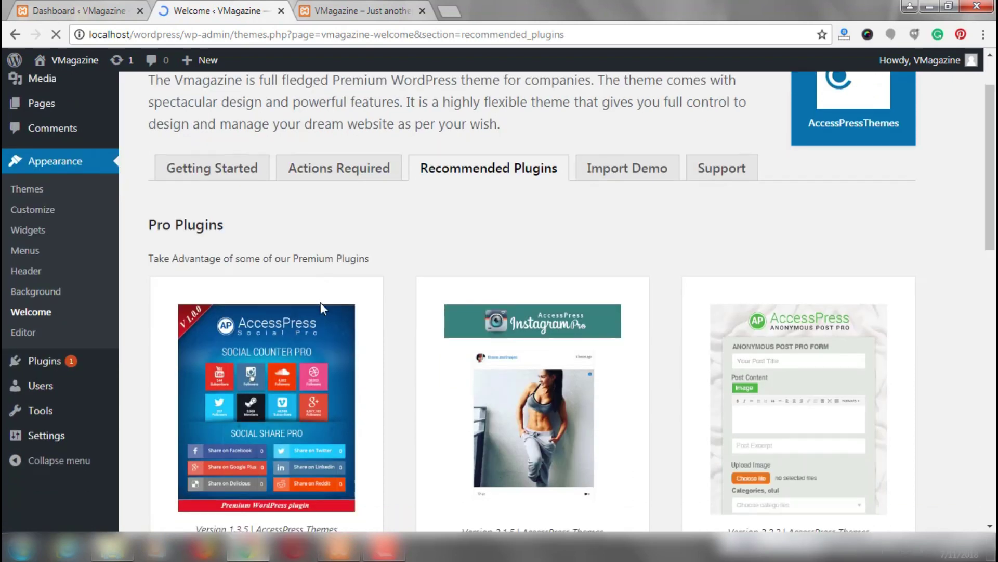
{"action": "scroll", "coordinate": [233, 278], "scroll_direction": "down", "scroll_amount": 2}
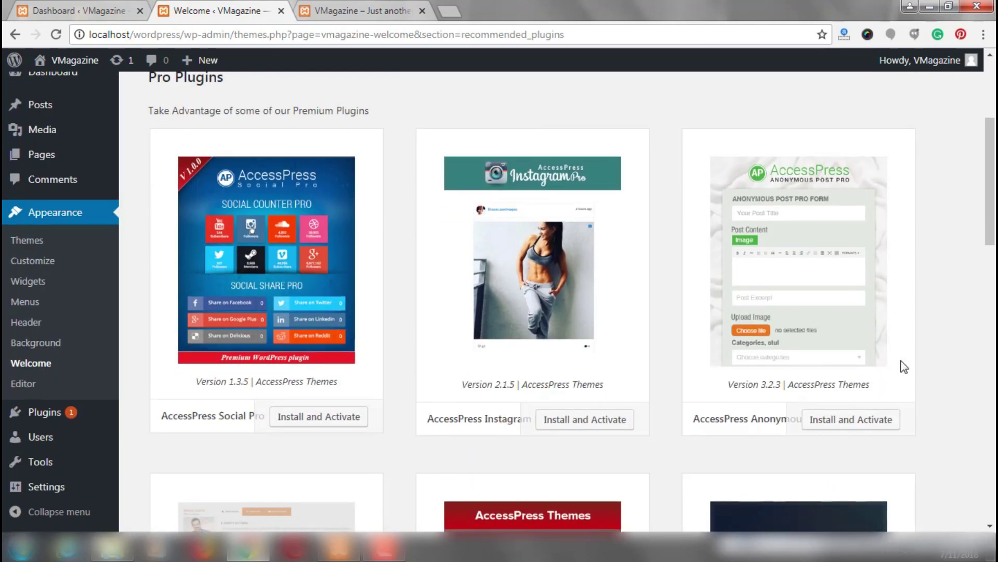
{"action": "left_click", "coordinate": [312, 422]}
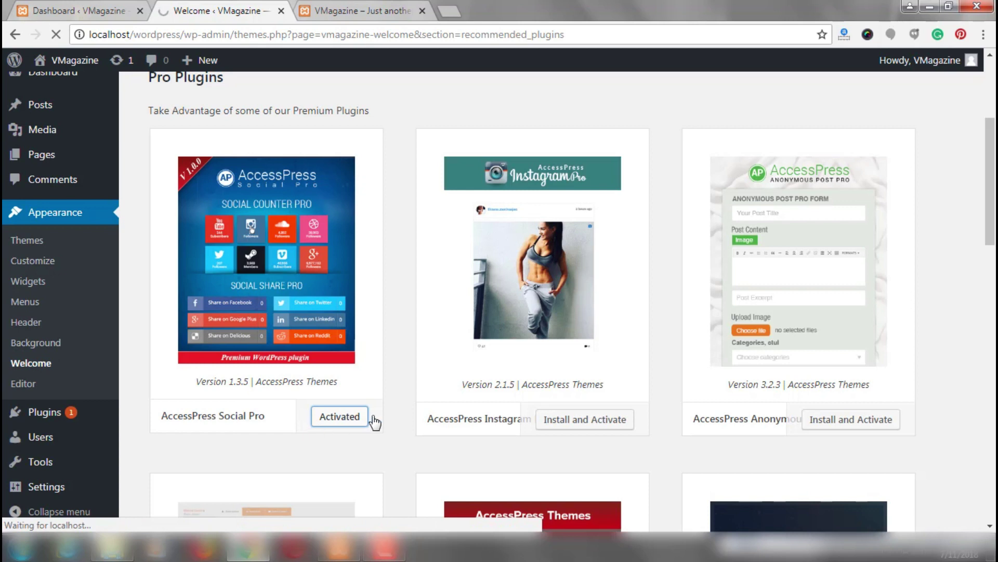
{"action": "left_click", "coordinate": [587, 428]}
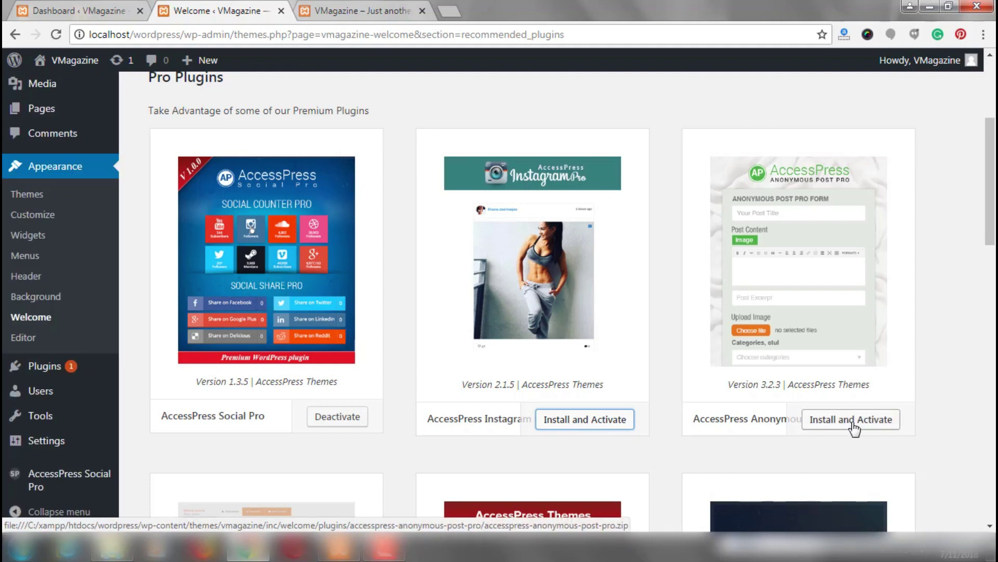
{"action": "left_click", "coordinate": [837, 418]}
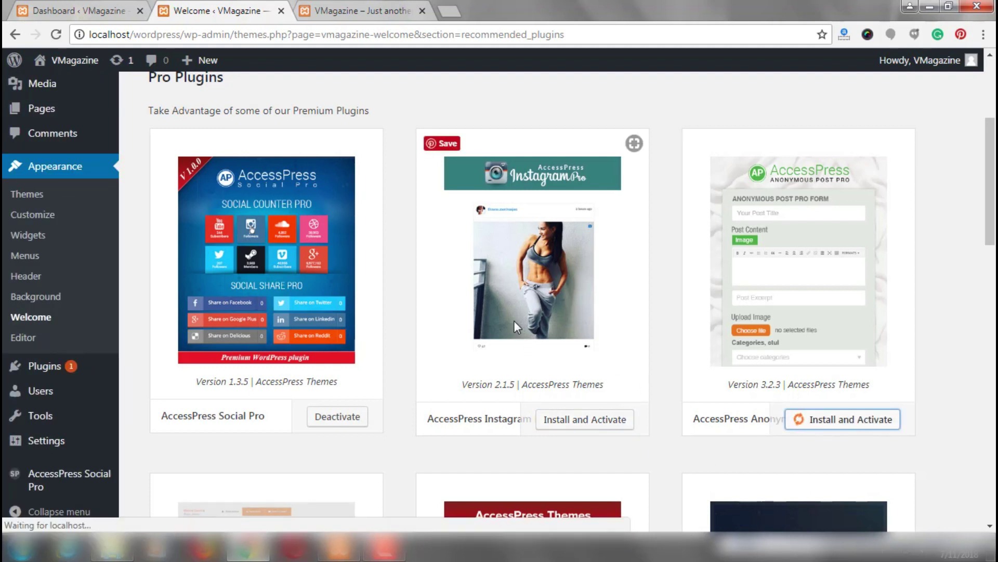
- Install and activate the Ultimate Author Box plugin, and return to the start of the recommended plugins list
{"action": "scroll", "coordinate": [565, 344], "scroll_direction": "down", "scroll_amount": 7}
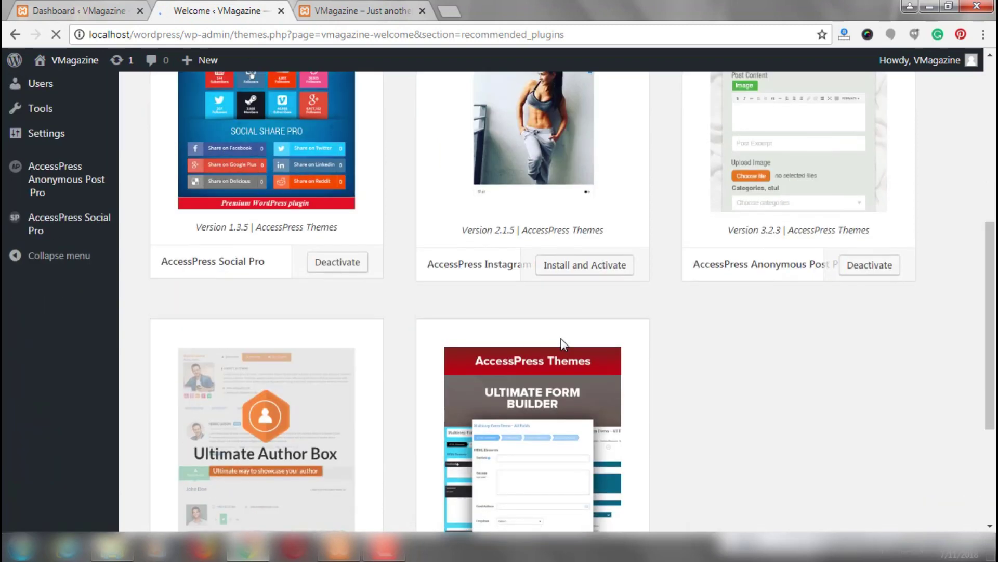
{"action": "left_click", "coordinate": [327, 397]}
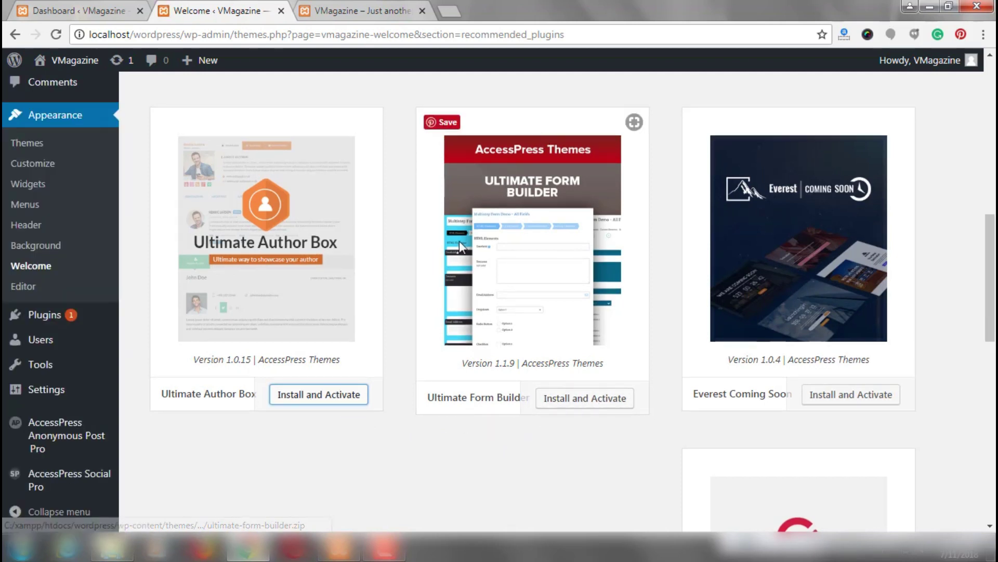
{"action": "left_click", "coordinate": [321, 397]}
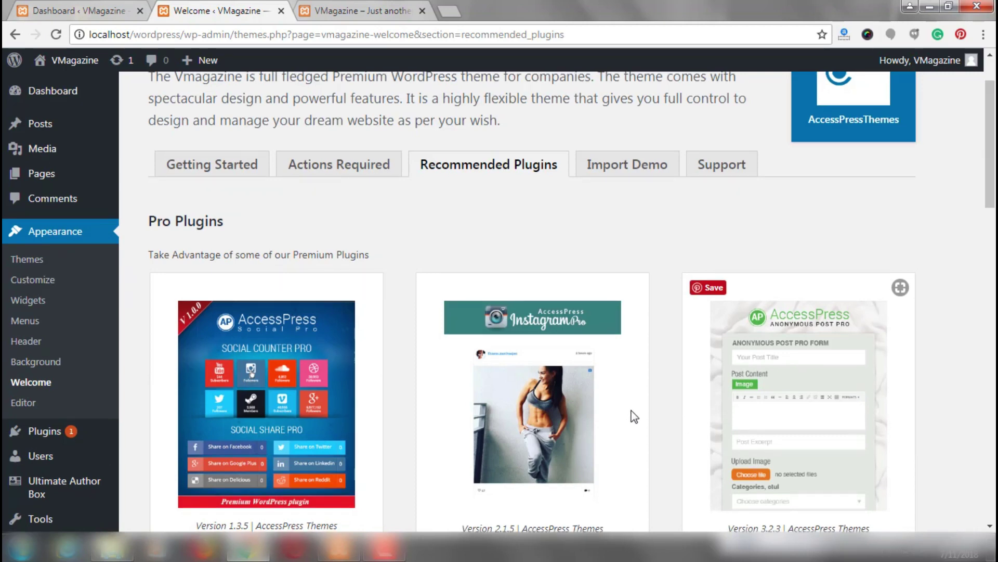
{"action": "scroll", "coordinate": [635, 414], "scroll_direction": "down", "scroll_amount": 3}
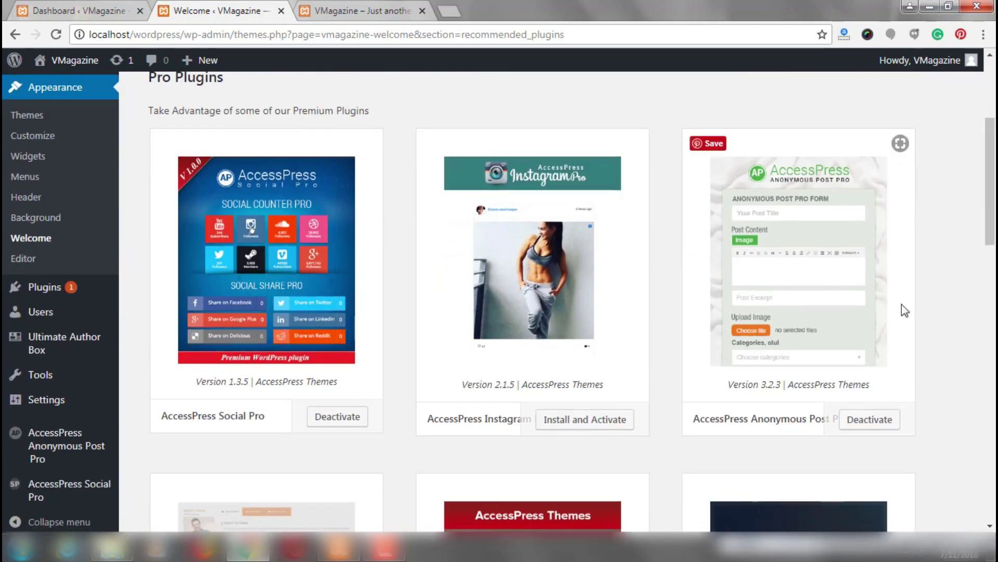
{"action": "scroll", "coordinate": [651, 307], "scroll_direction": "up", "scroll_amount": 5}
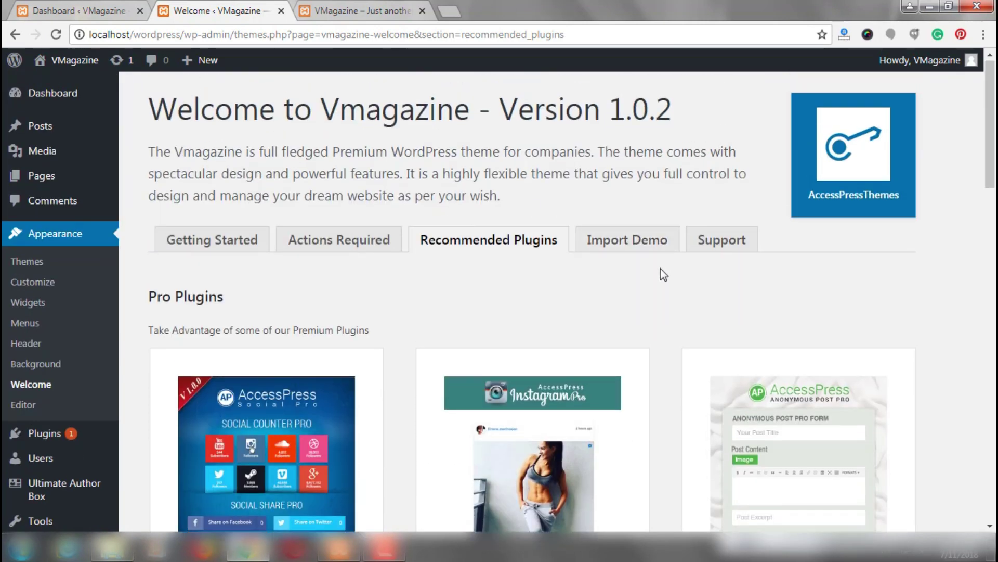
- Install and activate the Vmagazine Demo Importer Plugin from the theme's demo import section
{"action": "left_click", "coordinate": [629, 248]}
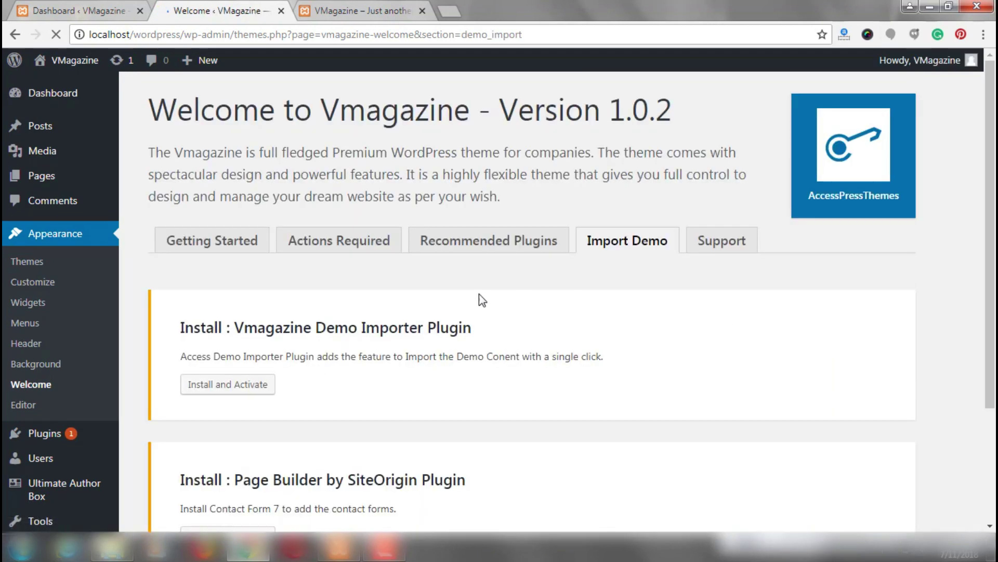
{"action": "scroll", "coordinate": [326, 325], "scroll_direction": "down", "scroll_amount": 3}
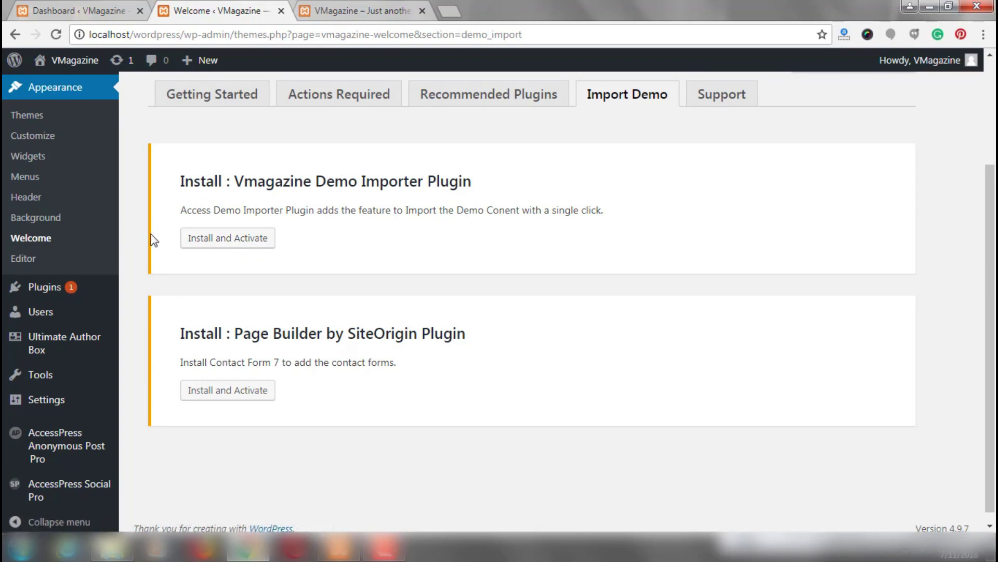
{"action": "left_click", "coordinate": [237, 240]}
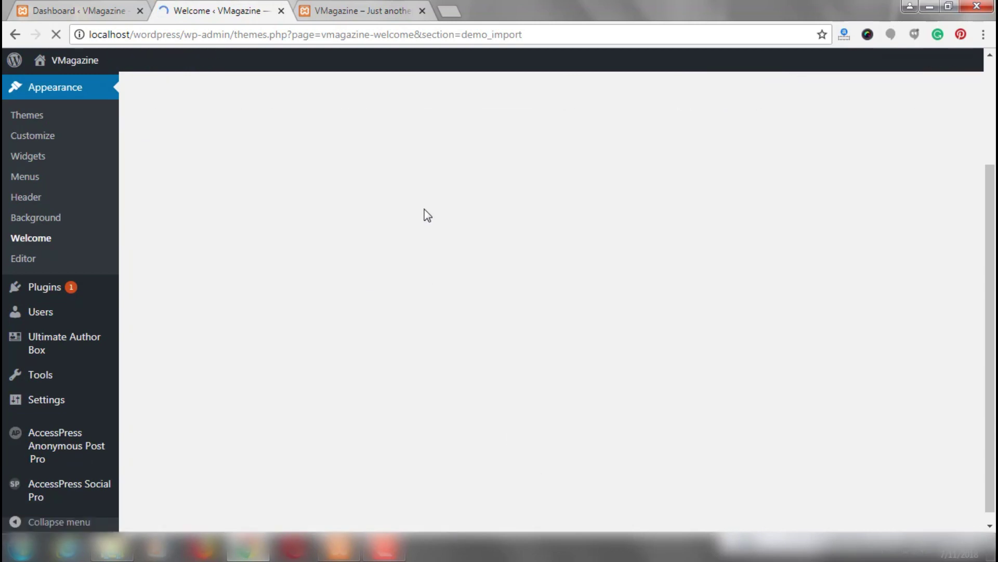
- Look over the available demos, and install and activate the Page Builder by SiteOrigin Plugin
{"action": "scroll", "coordinate": [518, 293], "scroll_direction": "up", "scroll_amount": 6}
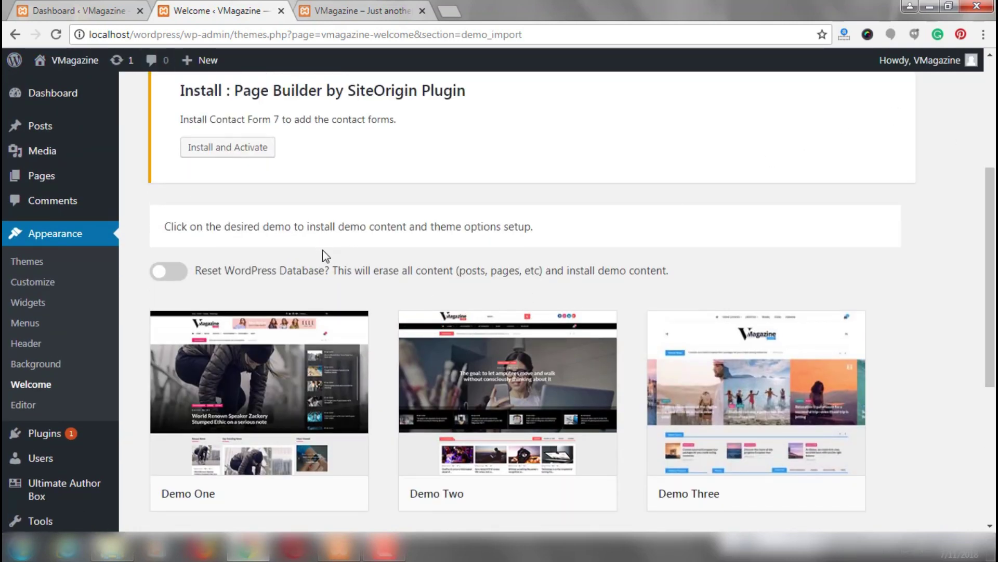
{"action": "scroll", "coordinate": [326, 255], "scroll_direction": "down", "scroll_amount": 3}
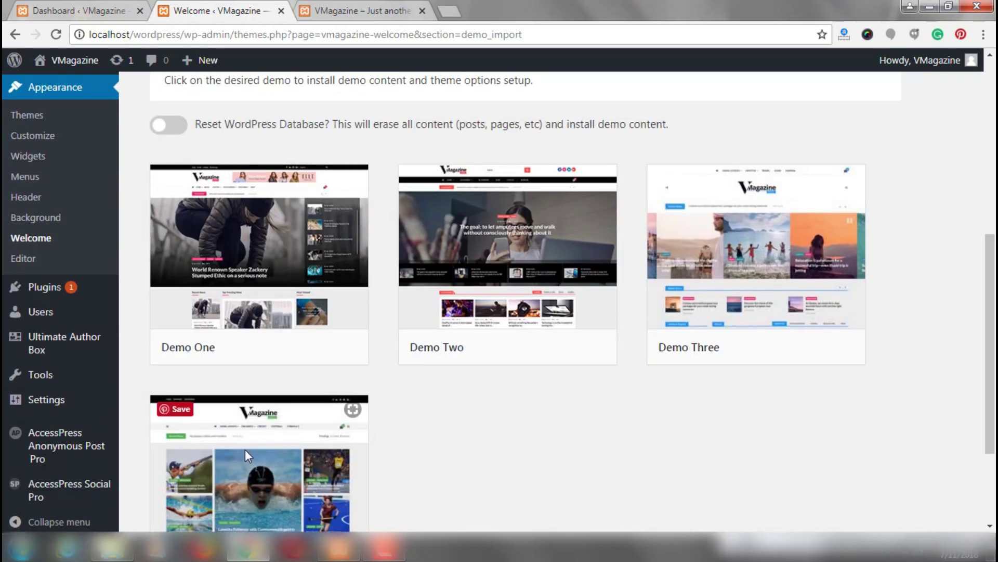
{"action": "scroll", "coordinate": [471, 485], "scroll_direction": "down", "scroll_amount": 3}
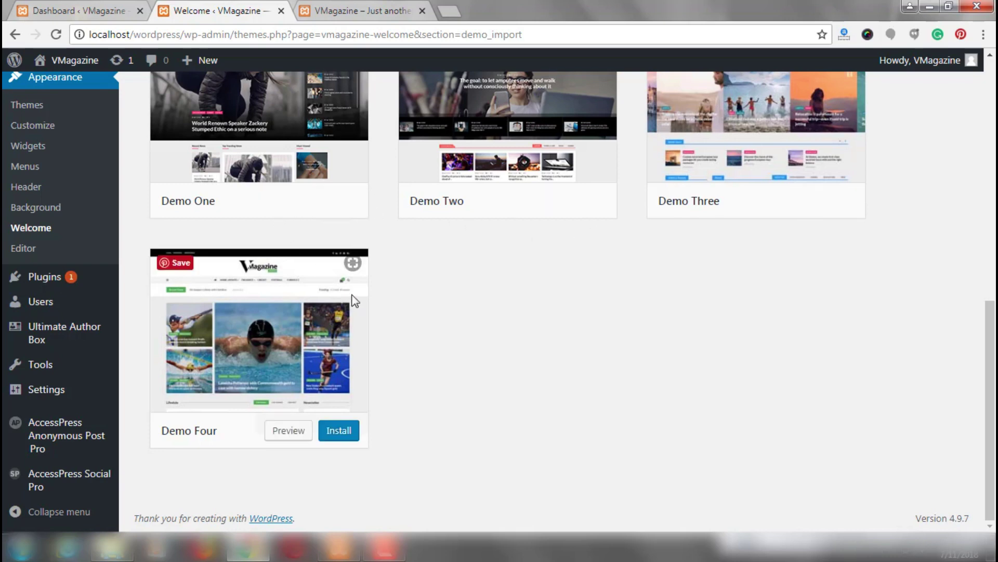
{"action": "scroll", "coordinate": [350, 301], "scroll_direction": "up", "scroll_amount": 7}
{"action": "scroll", "coordinate": [356, 301], "scroll_direction": "up", "scroll_amount": 2}
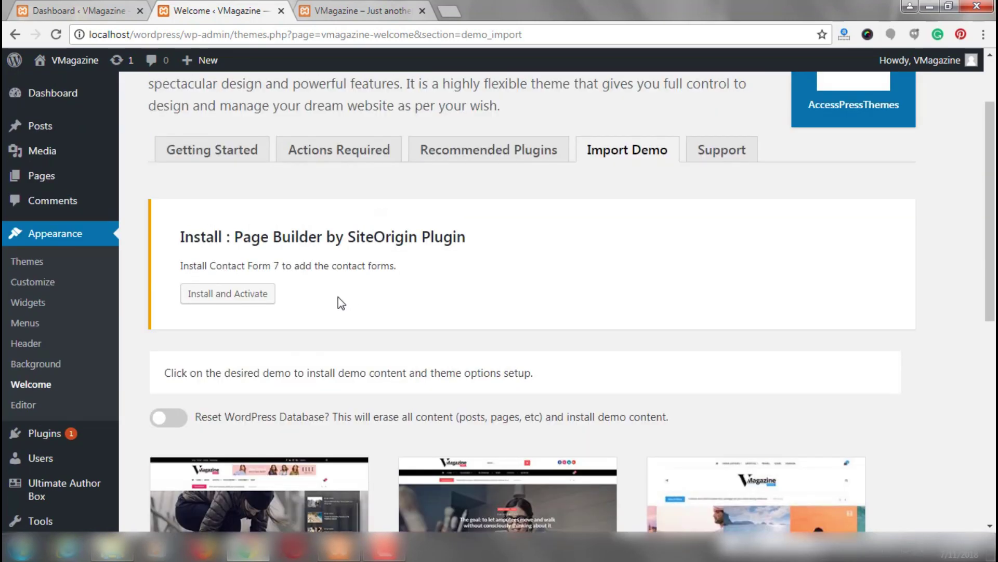
{"action": "left_click_drag", "start_coordinate": [233, 234], "coordinate": [481, 237]}
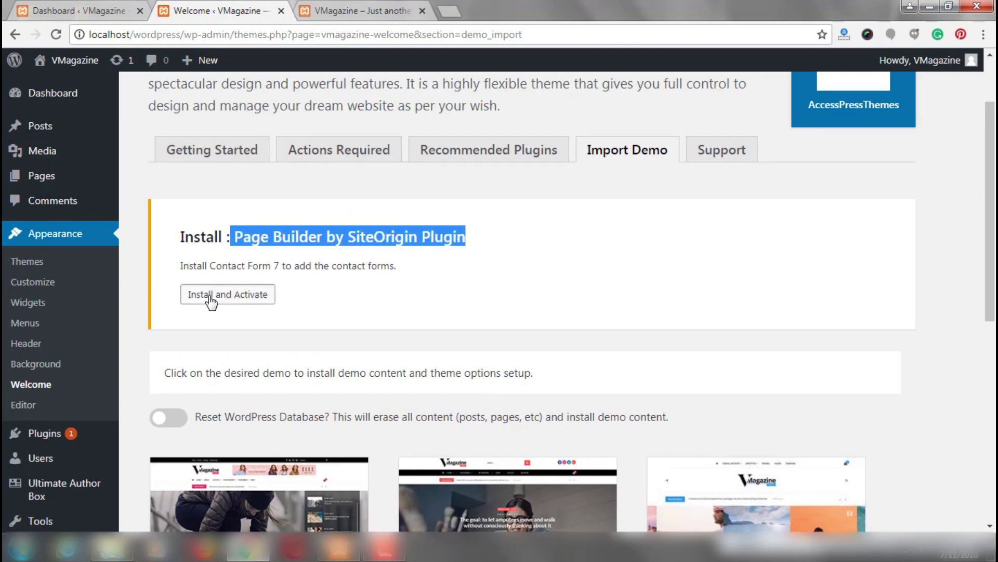
{"action": "left_click", "coordinate": [211, 299]}
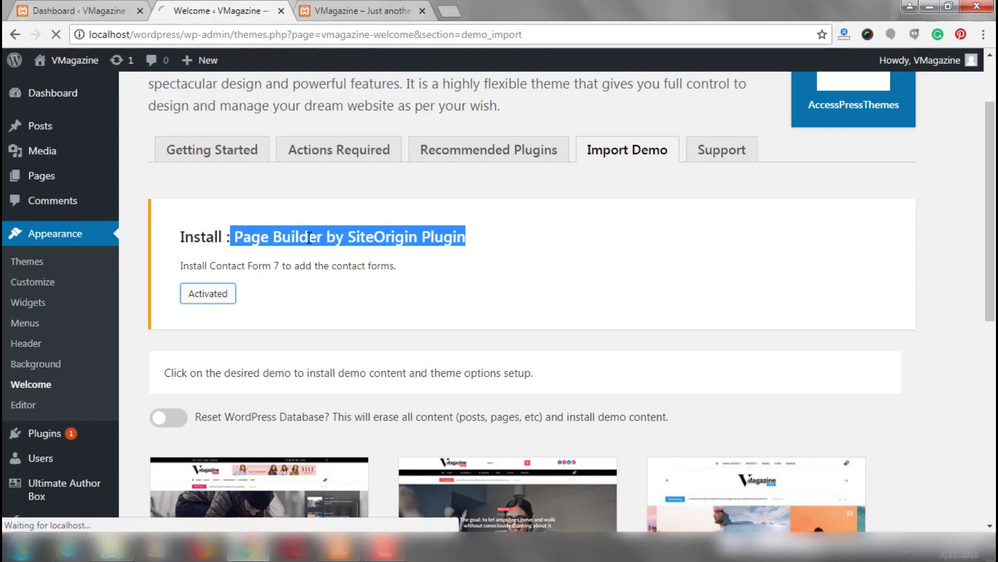
- Review the Welcome page's support, getting started, required actions, recommended plugins and demo import sections
{"action": "left_click", "coordinate": [704, 150]}
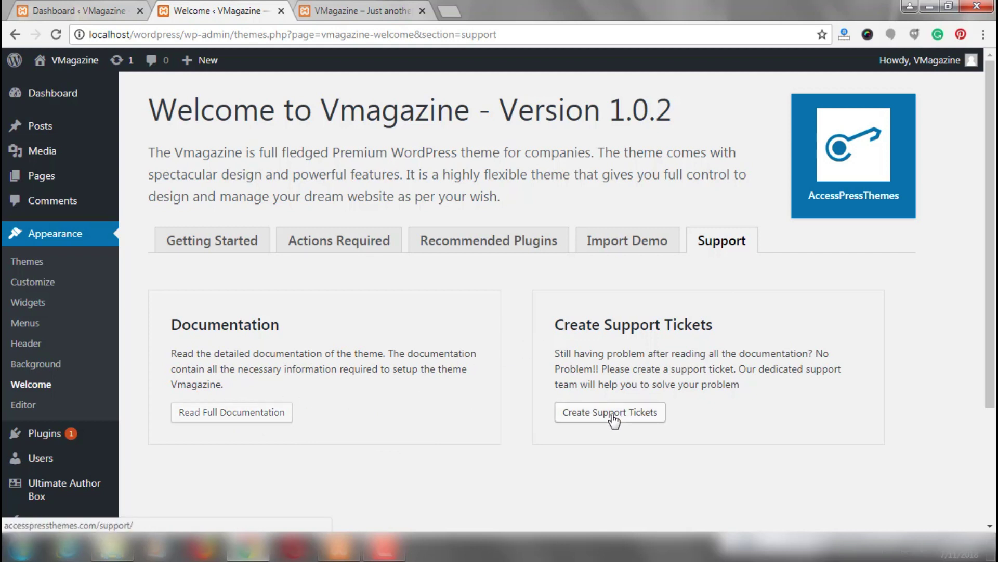
{"action": "left_click", "coordinate": [205, 250]}
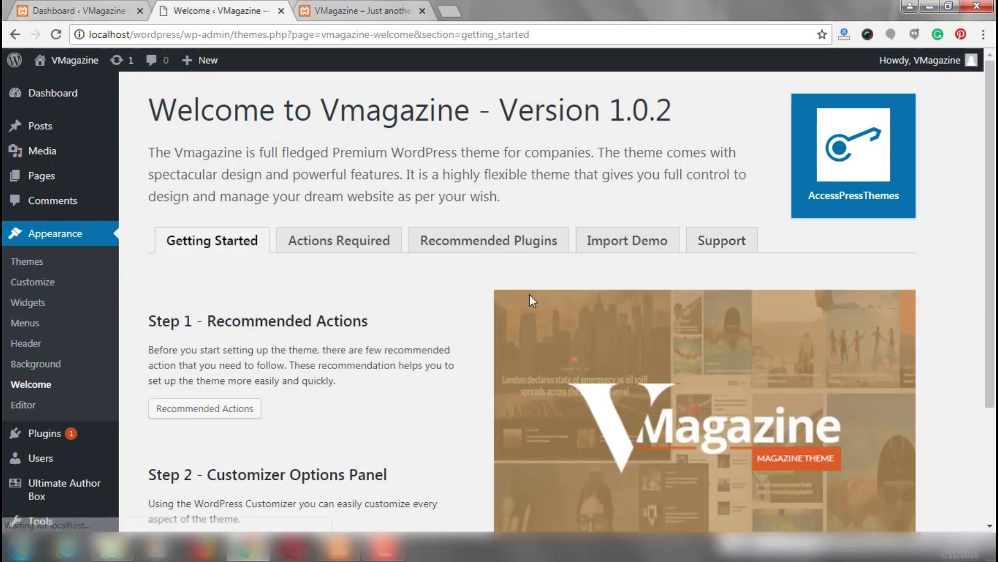
{"action": "scroll", "coordinate": [289, 376], "scroll_direction": "down", "scroll_amount": 3}
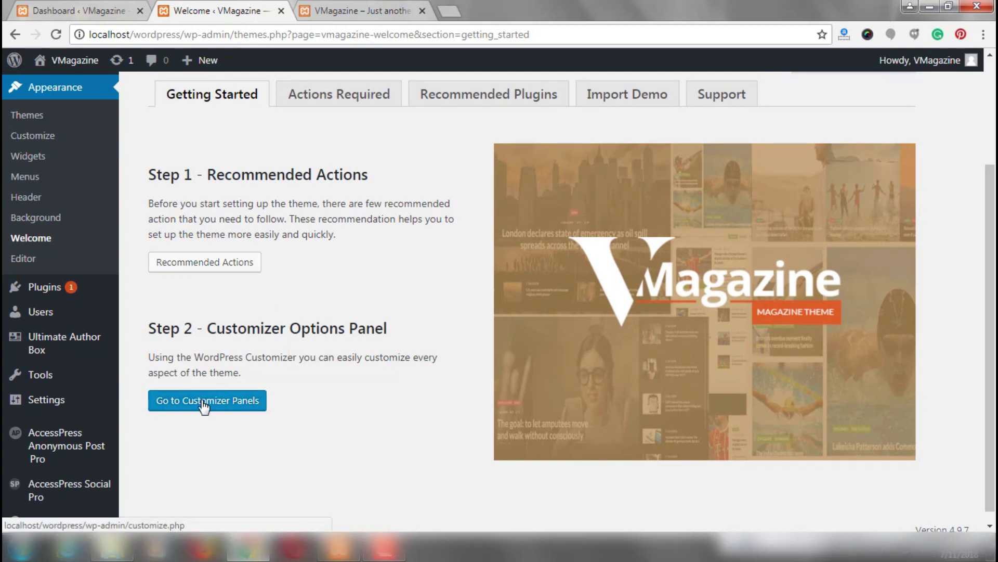
{"action": "left_click", "coordinate": [347, 104]}
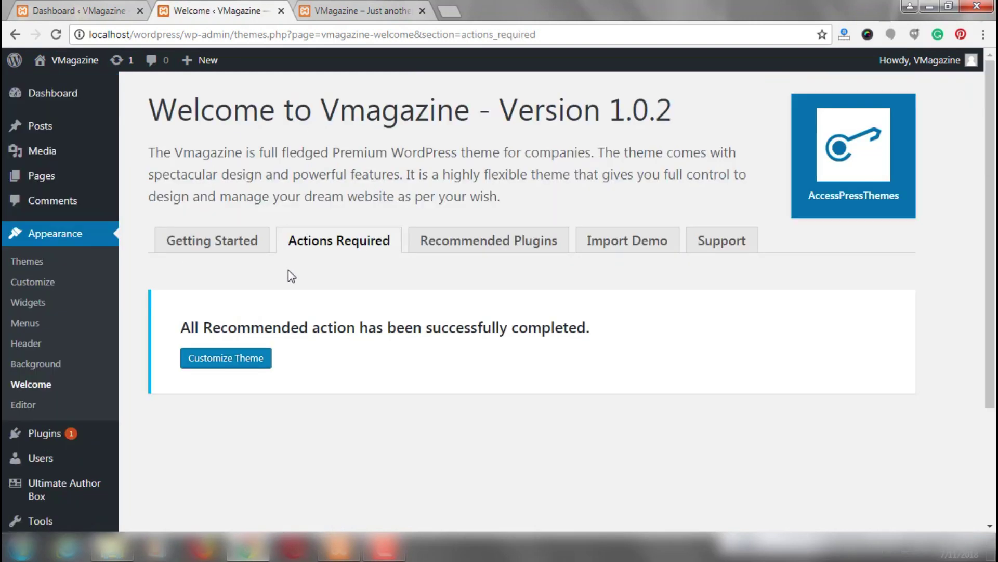
{"action": "left_click", "coordinate": [484, 246]}
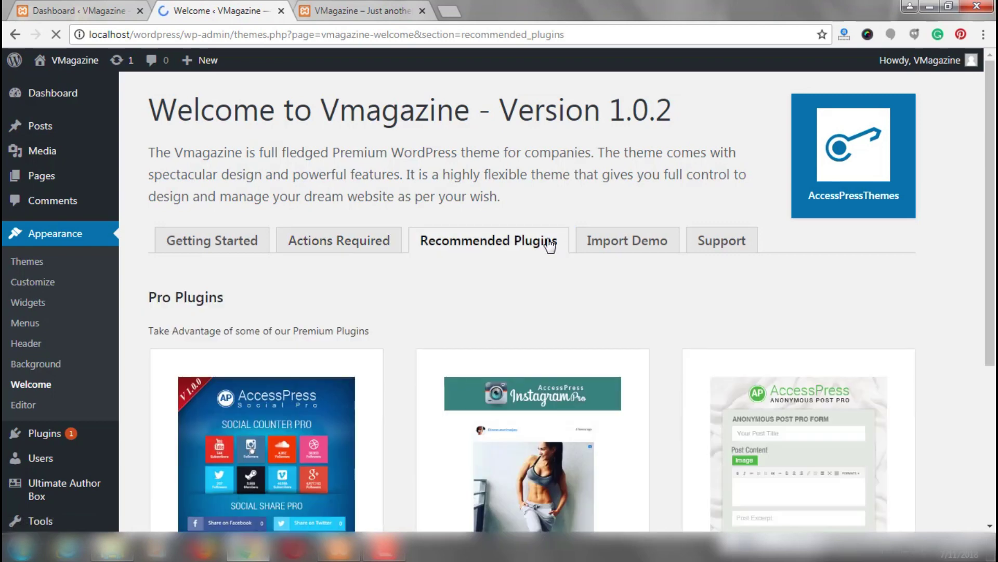
{"action": "scroll", "coordinate": [431, 281], "scroll_direction": "down", "scroll_amount": 5}
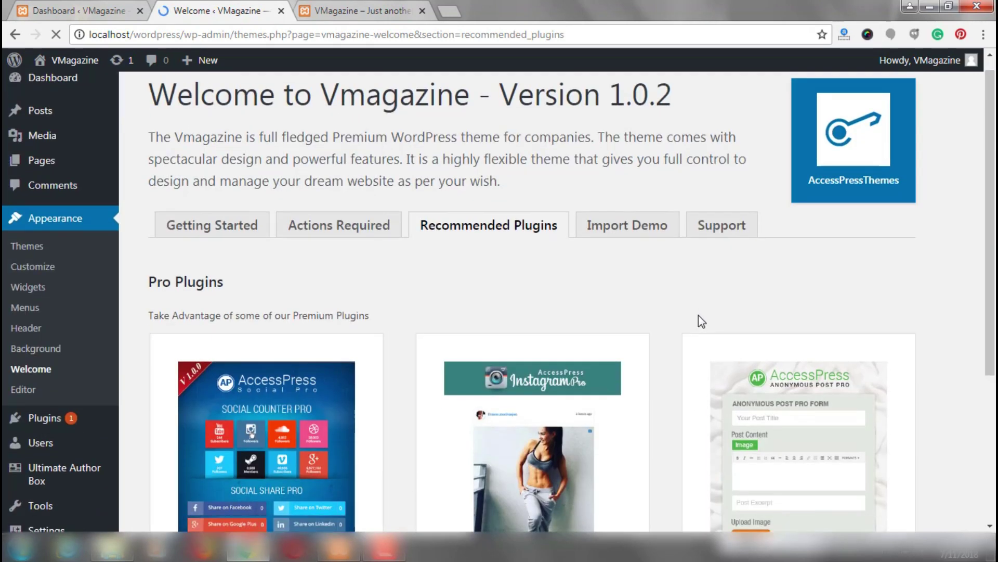
{"action": "scroll", "coordinate": [701, 321], "scroll_direction": "down", "scroll_amount": 5}
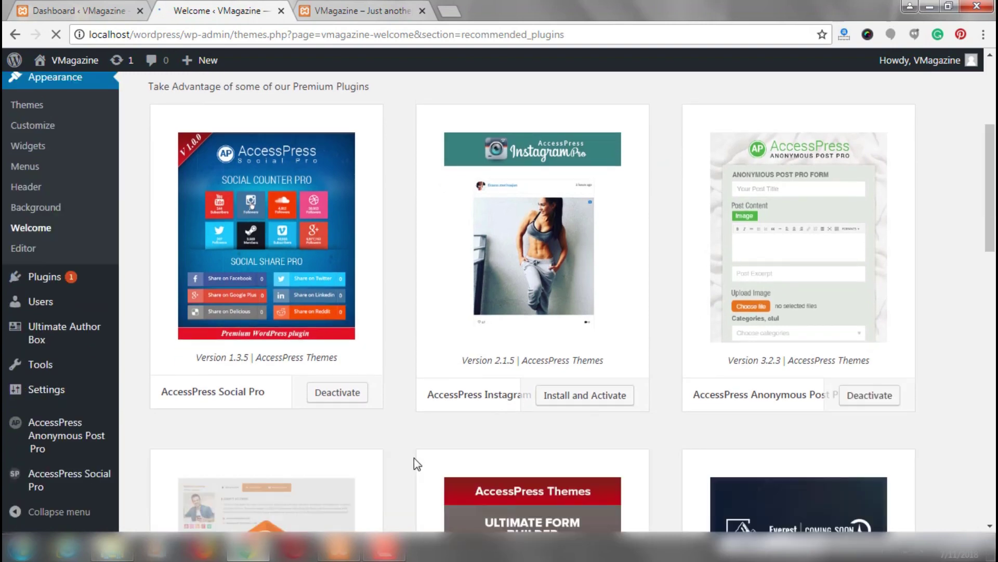
{"action": "scroll", "coordinate": [416, 463], "scroll_direction": "down", "scroll_amount": 6}
{"action": "scroll", "coordinate": [416, 463], "scroll_direction": "down", "scroll_amount": 5}
{"action": "scroll", "coordinate": [417, 464], "scroll_direction": "up", "scroll_amount": 15}
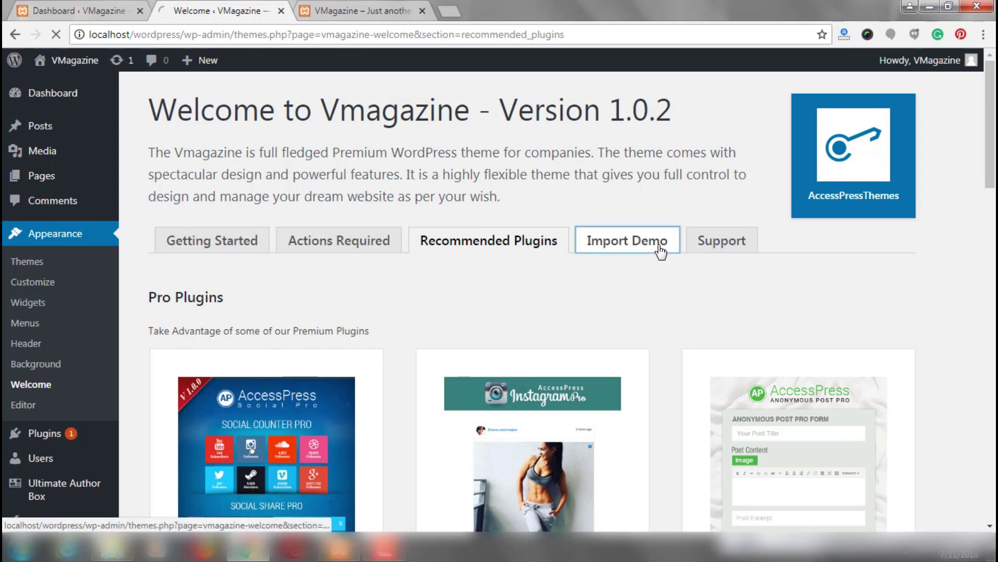
{"action": "left_click", "coordinate": [659, 249]}
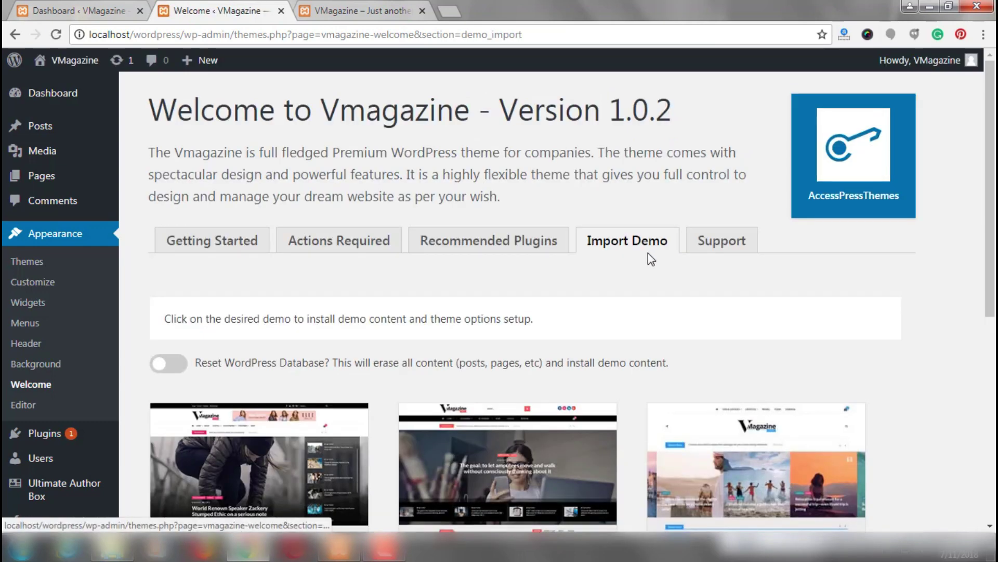
{"action": "left_click", "coordinate": [727, 254]}
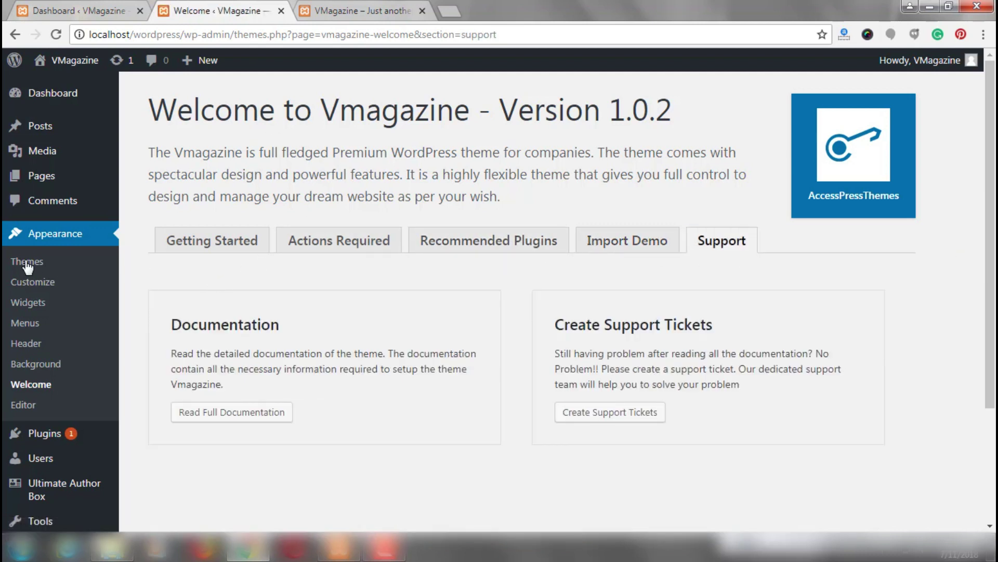
- Open the theme Customizer in a separate browser tab and look over the site preview
{"action": "right_click", "coordinate": [47, 281]}
{"action": "key", "text": "Escape"}
{"action": "left_click", "coordinate": [333, 9]}
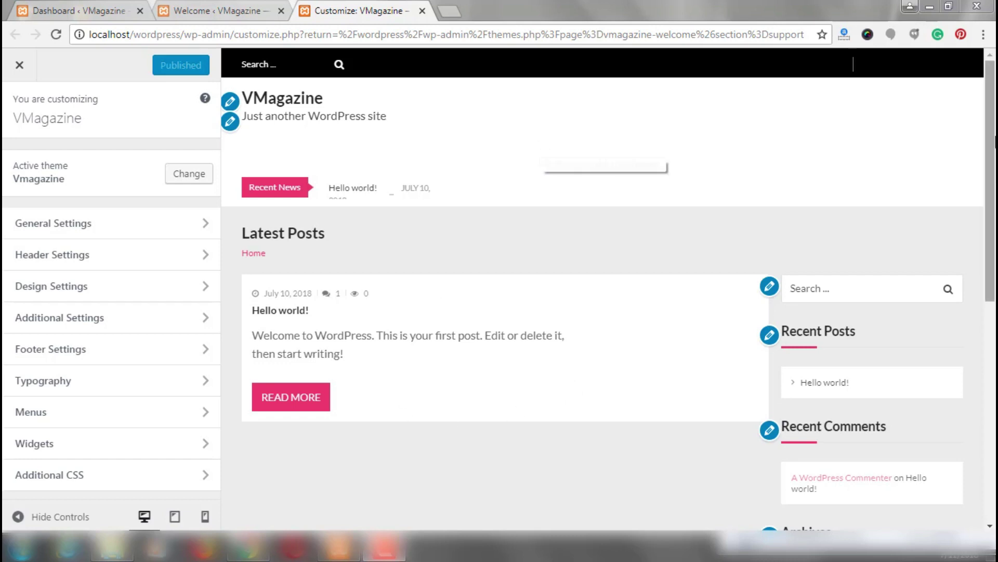
{"action": "scroll", "coordinate": [989, 341], "scroll_direction": "down", "scroll_amount": 1}
{"action": "scroll", "coordinate": [989, 341], "scroll_direction": "down", "scroll_amount": 8}
{"action": "scroll", "coordinate": [991, 208], "scroll_direction": "up", "scroll_amount": 9}
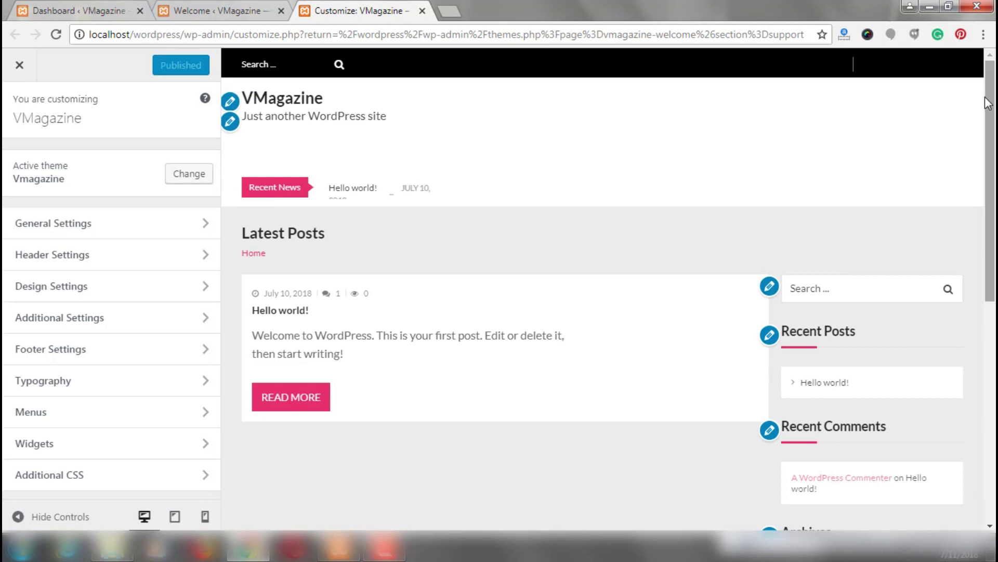
- In the General Settings' Preloader Options, choose the steaming coffee cup preloader and set the preloader to Show
{"action": "left_click", "coordinate": [186, 233]}
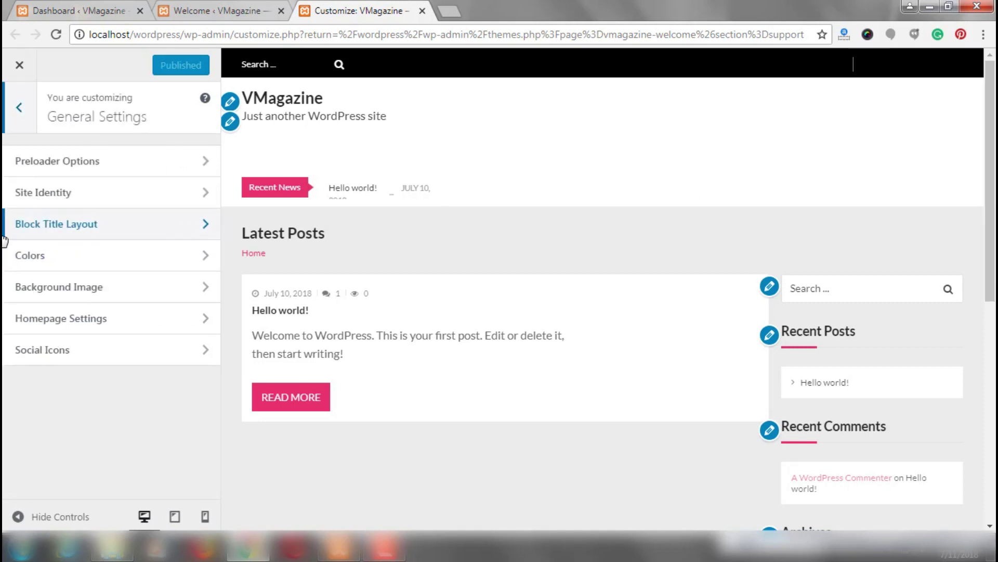
{"action": "left_click", "coordinate": [78, 166]}
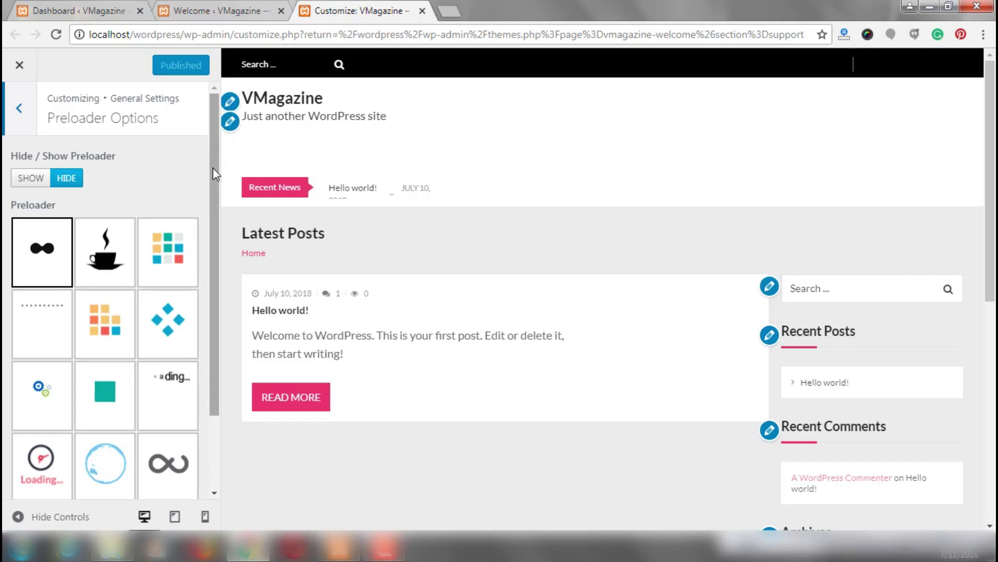
{"action": "scroll", "coordinate": [213, 168], "scroll_direction": "down", "scroll_amount": 2}
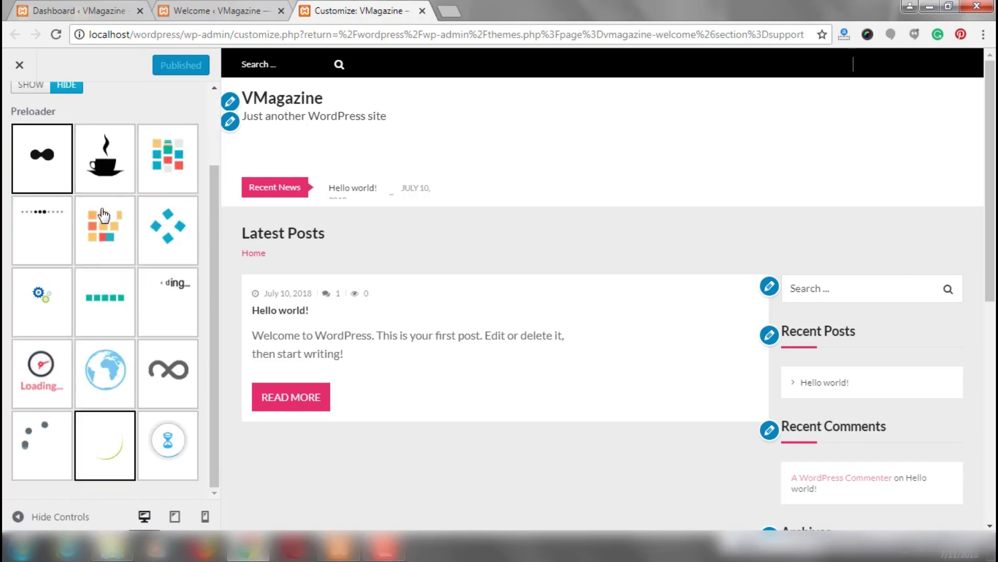
{"action": "left_click", "coordinate": [107, 168]}
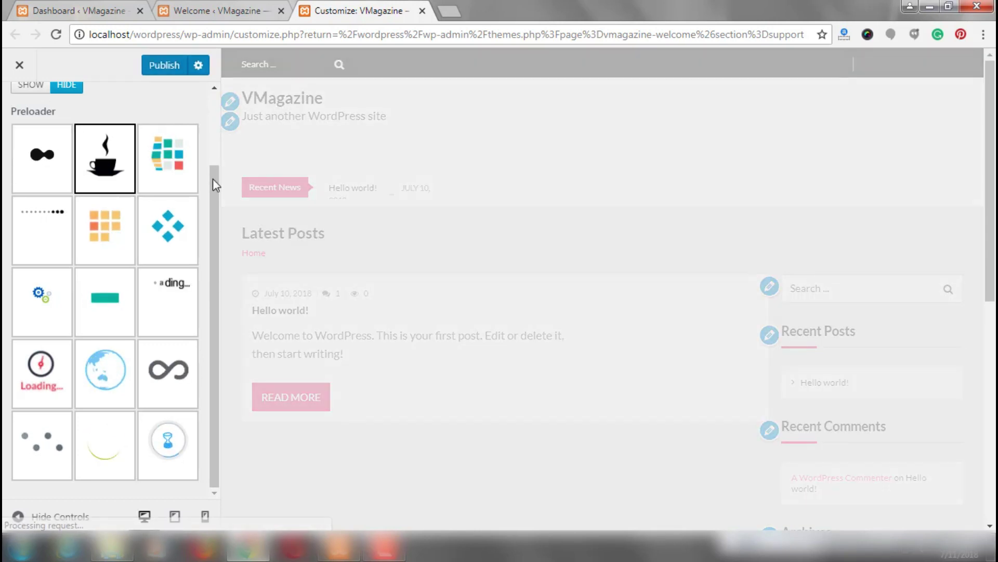
{"action": "scroll", "coordinate": [217, 123], "scroll_direction": "up", "scroll_amount": 2}
{"action": "scroll", "coordinate": [217, 124], "scroll_direction": "up", "scroll_amount": 1}
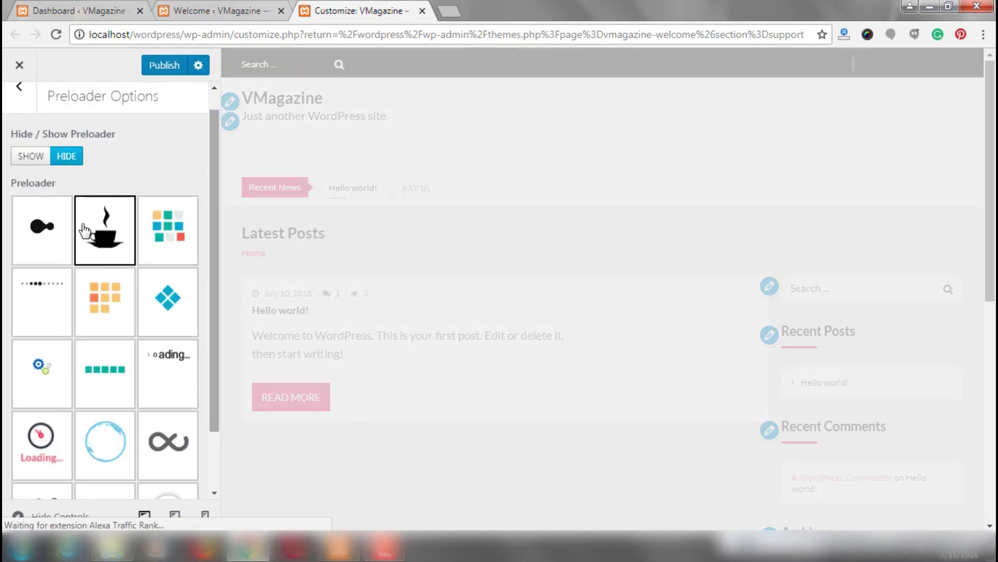
{"action": "left_click", "coordinate": [23, 158]}
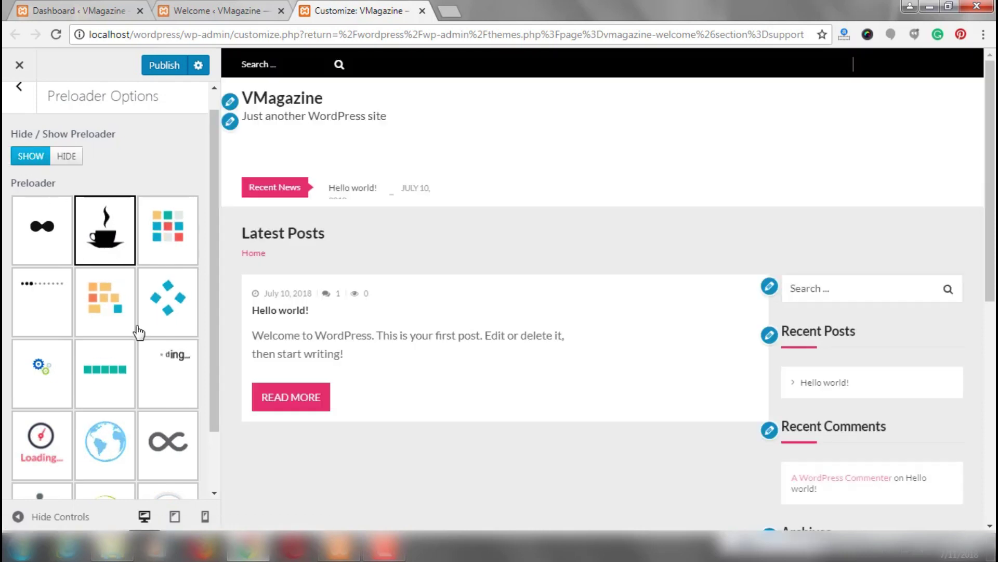
{"action": "scroll", "coordinate": [217, 468], "scroll_direction": "down", "scroll_amount": 3}
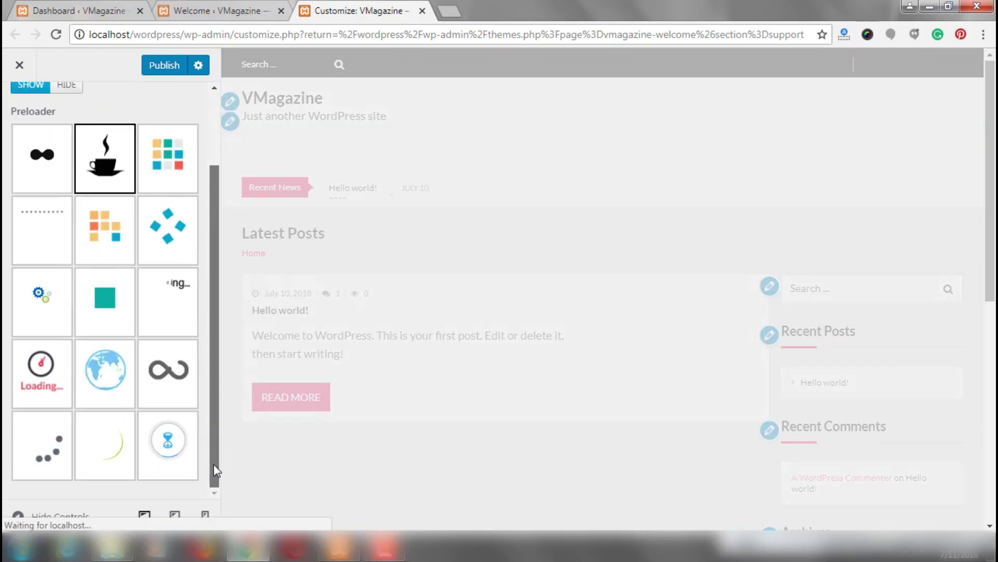
{"action": "scroll", "coordinate": [202, 230], "scroll_direction": "up", "scroll_amount": 3}
{"action": "scroll", "coordinate": [202, 230], "scroll_direction": "up", "scroll_amount": 1}
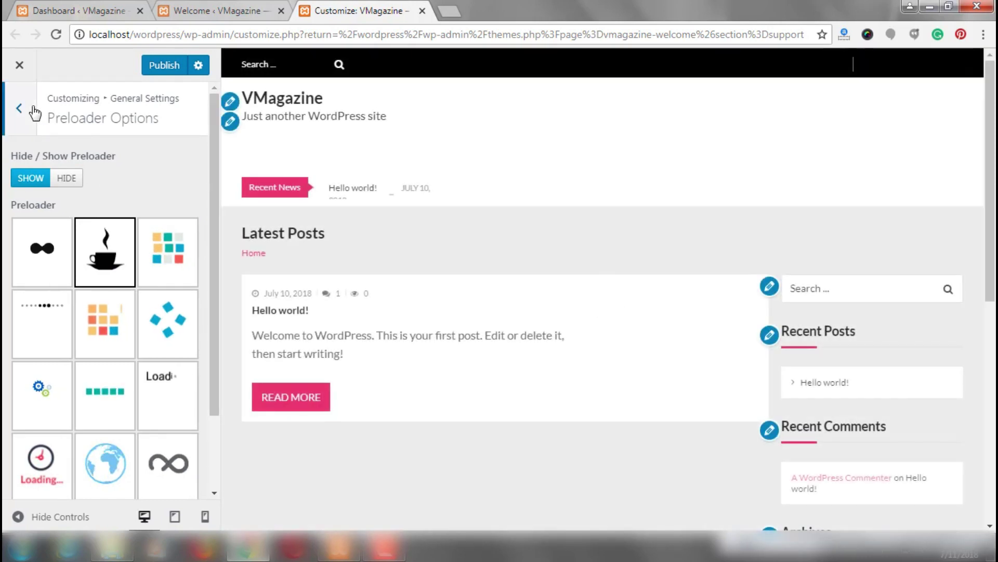
- In the Site Identity settings, replace the tagline with "Magazine and Blog WordPress Theme" and look over the remaining logo and site icon options
{"action": "left_click", "coordinate": [21, 108]}
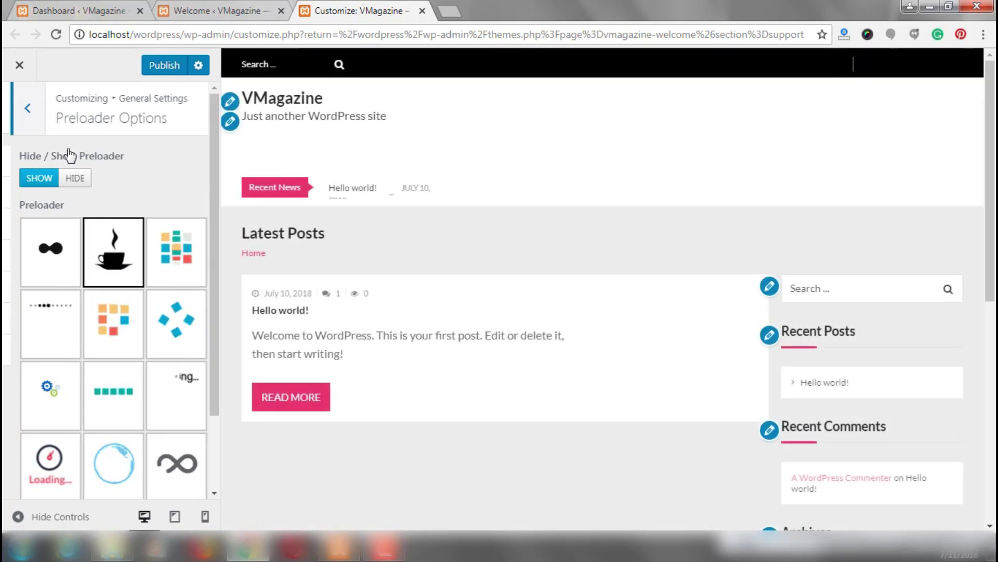
{"action": "left_click", "coordinate": [74, 203]}
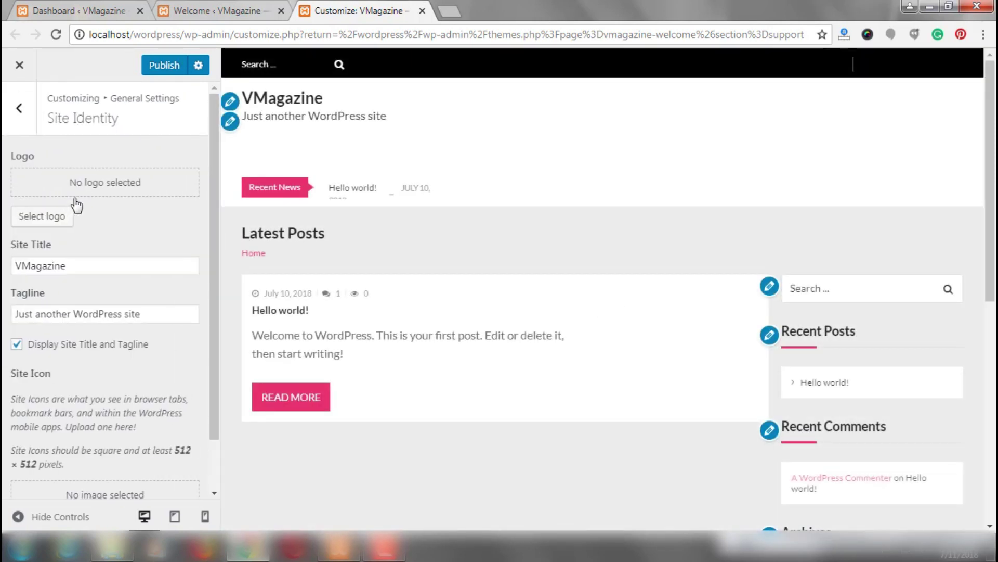
{"action": "left_click", "coordinate": [84, 262]}
{"action": "left_click_drag", "start_coordinate": [84, 265], "coordinate": [6, 269]}
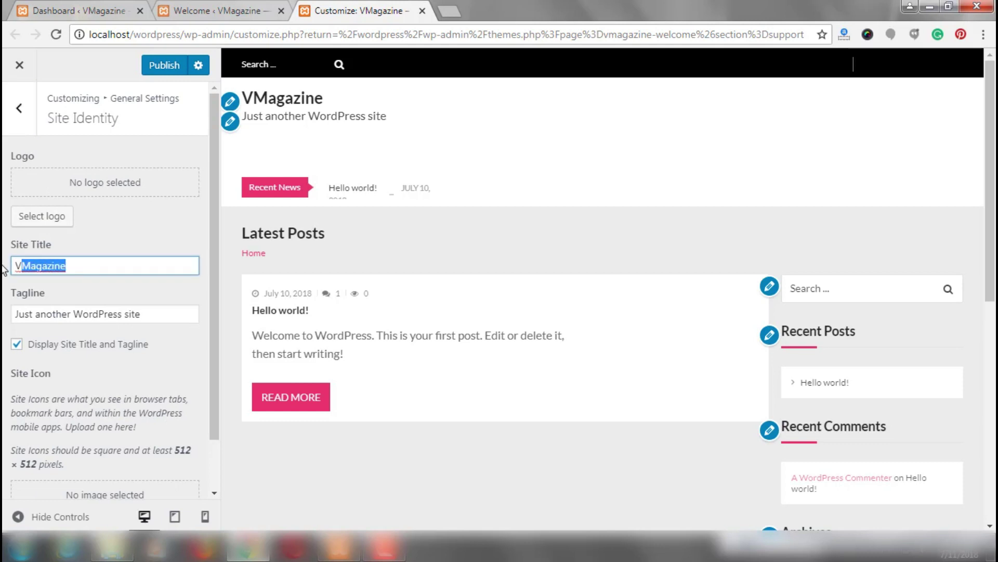
{"action": "left_click", "coordinate": [133, 314]}
{"action": "left_click_drag", "start_coordinate": [133, 315], "coordinate": [6, 317]}
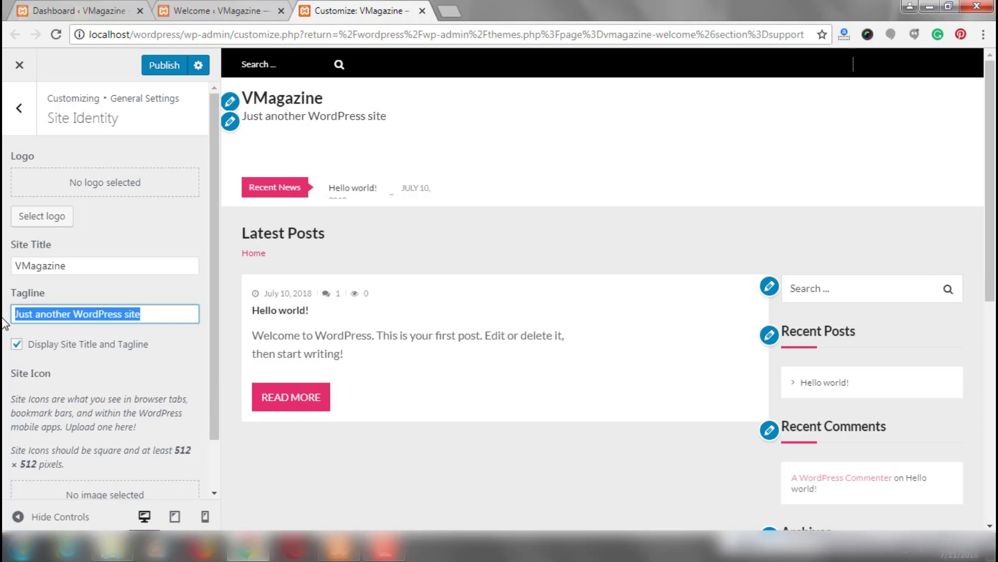
{"action": "type", "text": "Maga"}
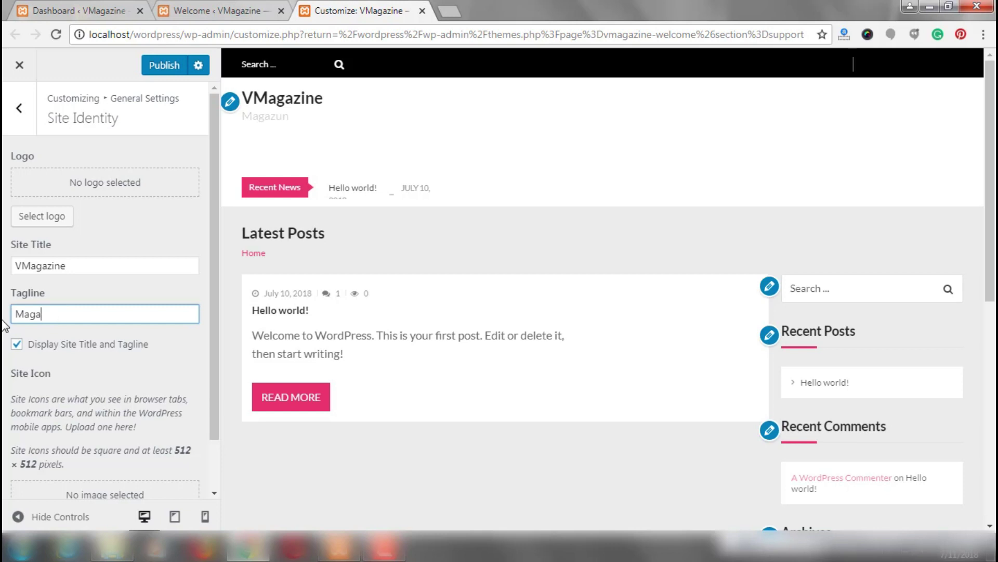
{"action": "type", "text": "zine and Blog W"}
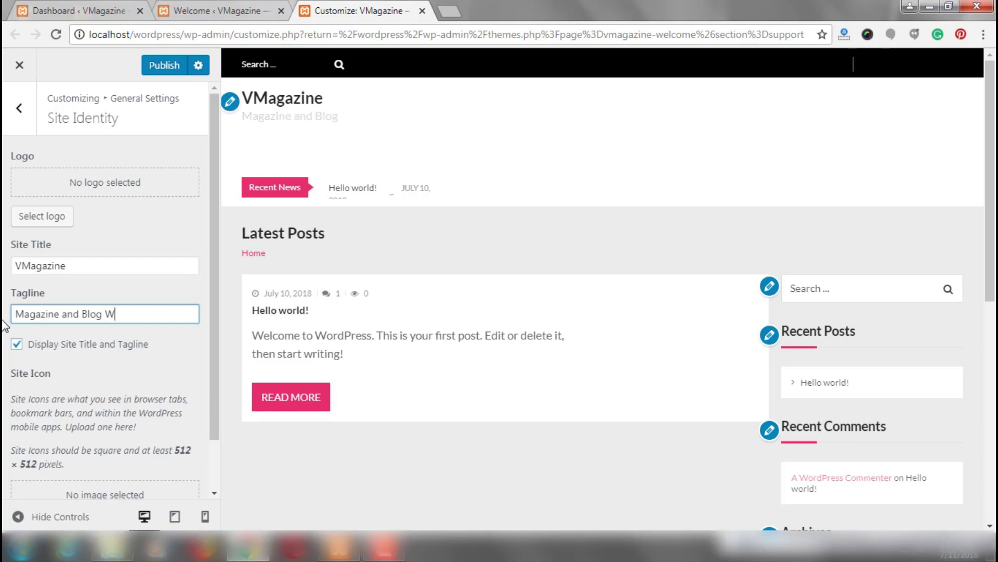
{"action": "type", "text": "ordPress T"}
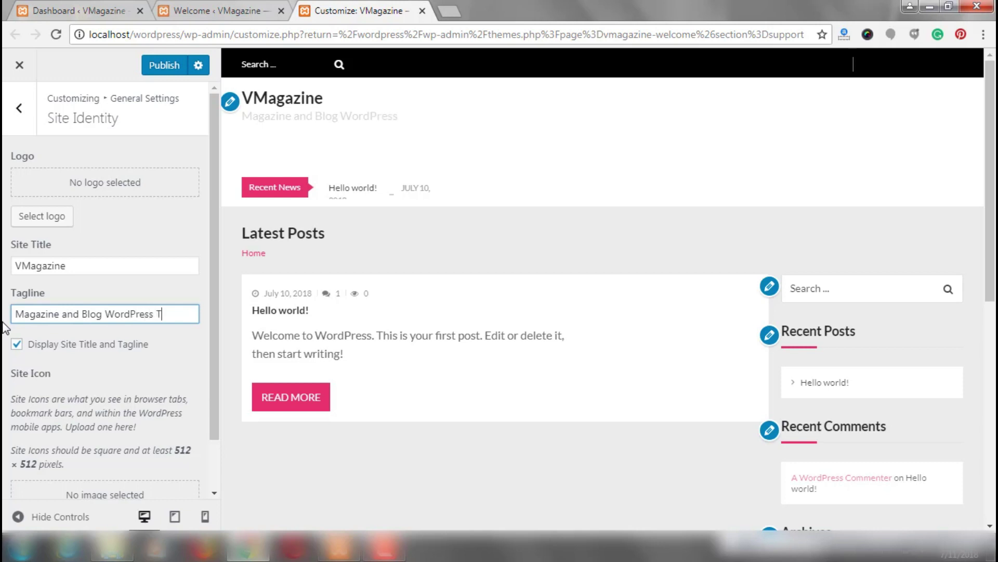
{"action": "type", "text": "heme"}
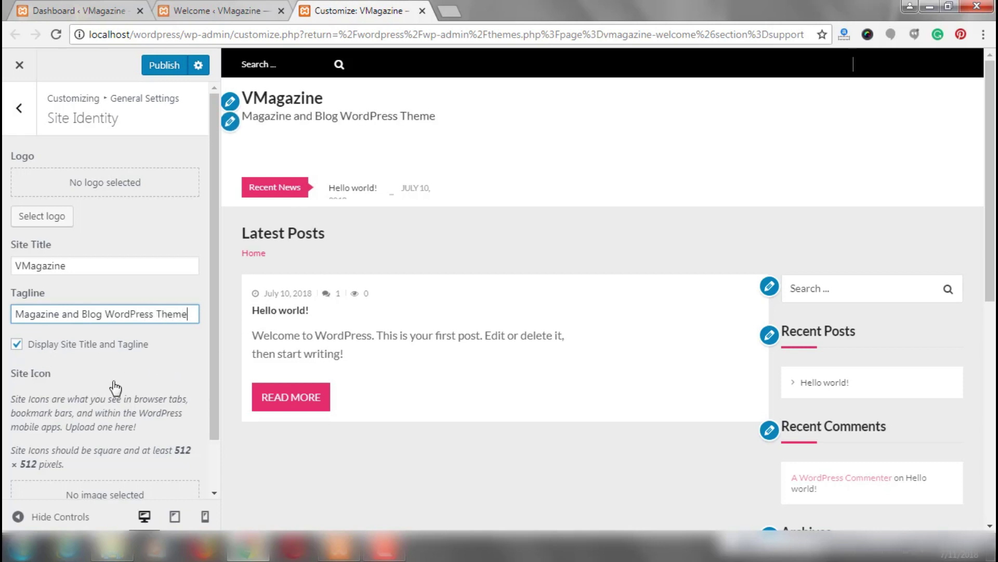
{"action": "scroll", "coordinate": [148, 428], "scroll_direction": "down", "scroll_amount": 2}
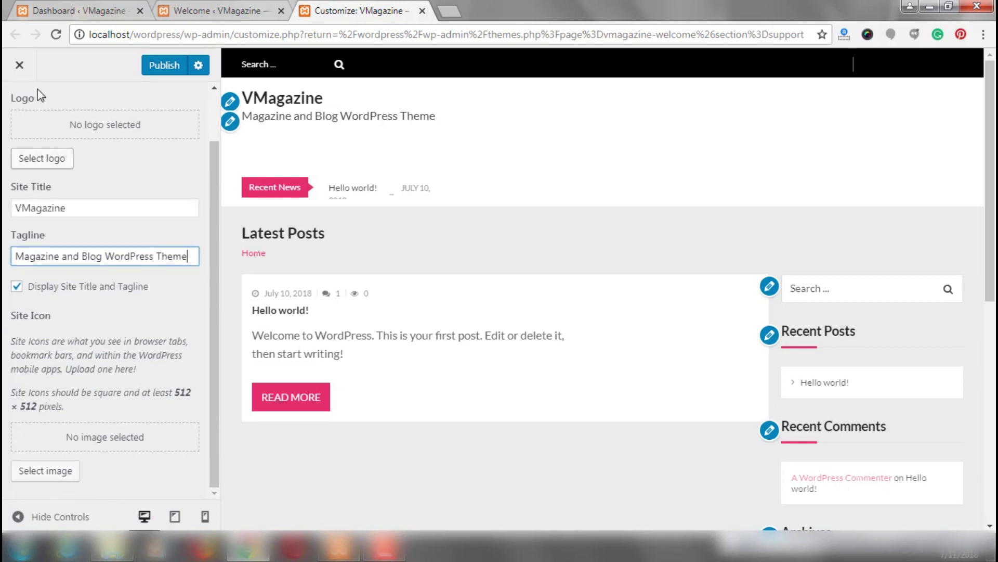
{"action": "scroll", "coordinate": [38, 89], "scroll_direction": "up", "scroll_amount": 2}
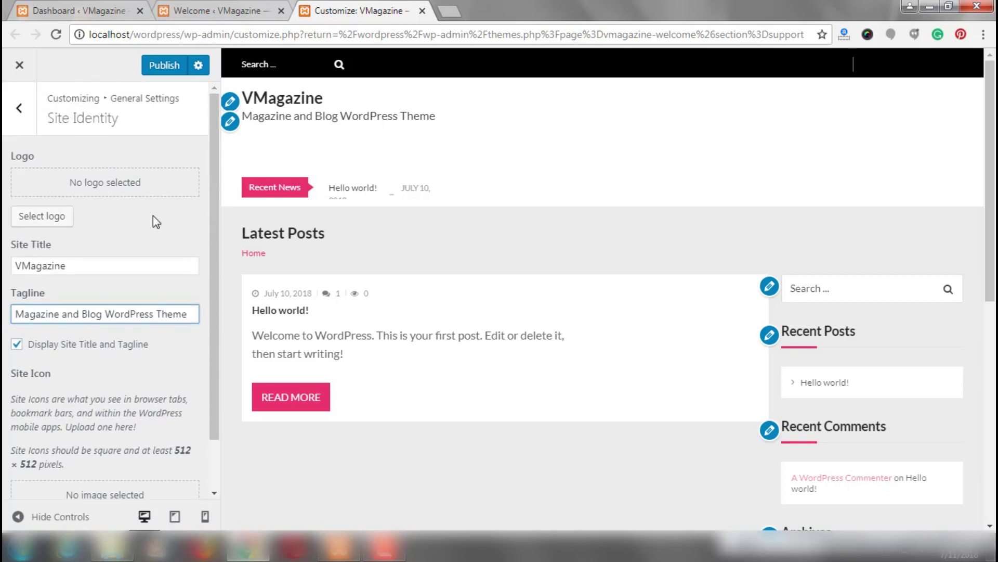
- In the Block Title Layout settings, set the template for home page elements to Template Three
{"action": "left_click", "coordinate": [19, 108]}
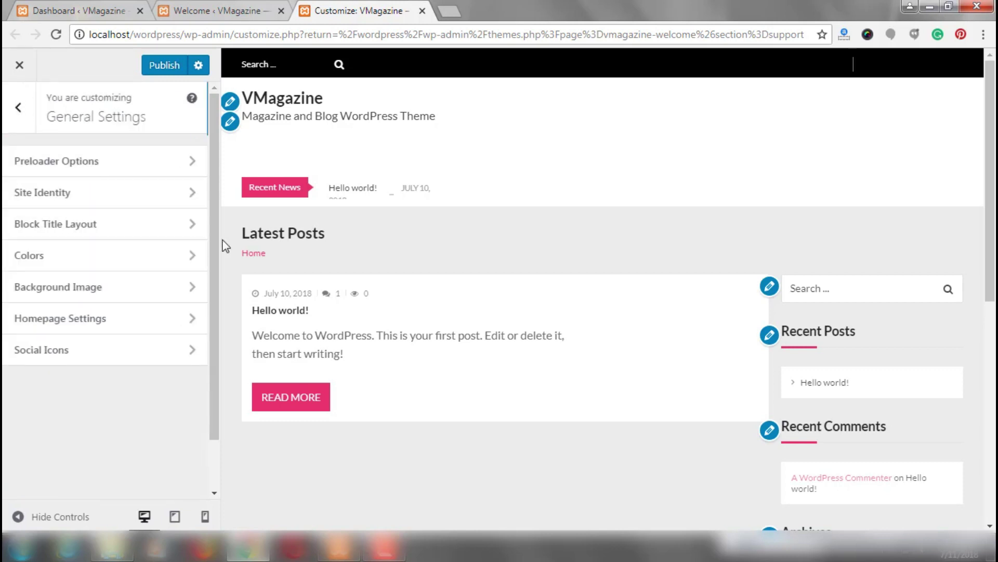
{"action": "left_click", "coordinate": [146, 234]}
{"action": "left_click", "coordinate": [142, 196]}
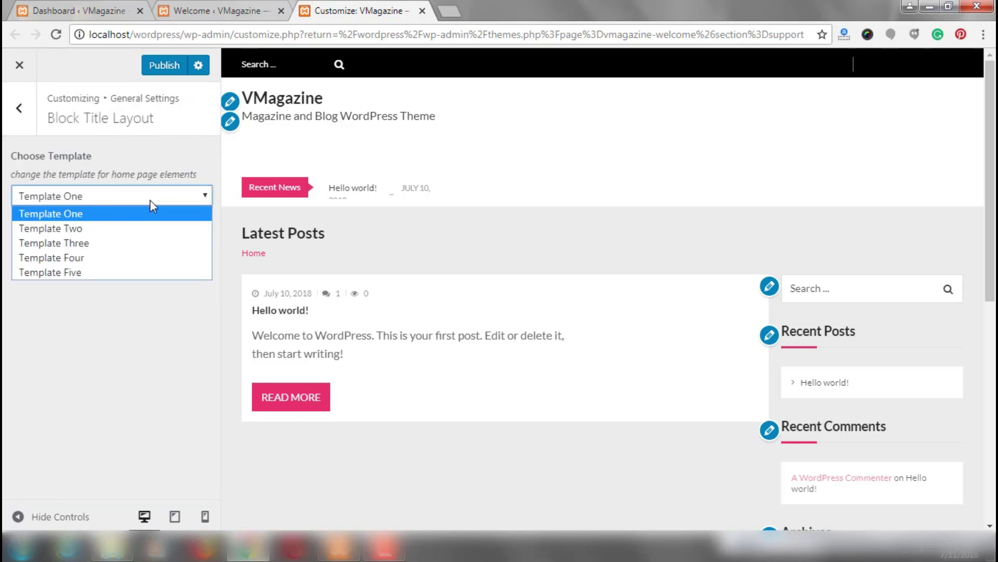
{"action": "left_click", "coordinate": [104, 247]}
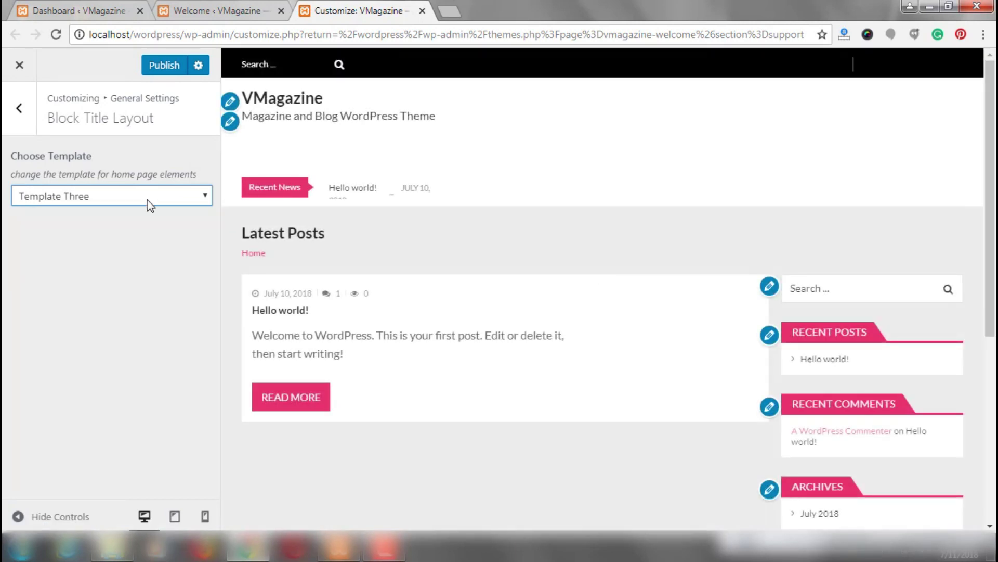
- Try block title Templates Two, Four and Five in the preview, and return to Template Three
{"action": "left_click", "coordinate": [147, 199]}
{"action": "left_click", "coordinate": [133, 229]}
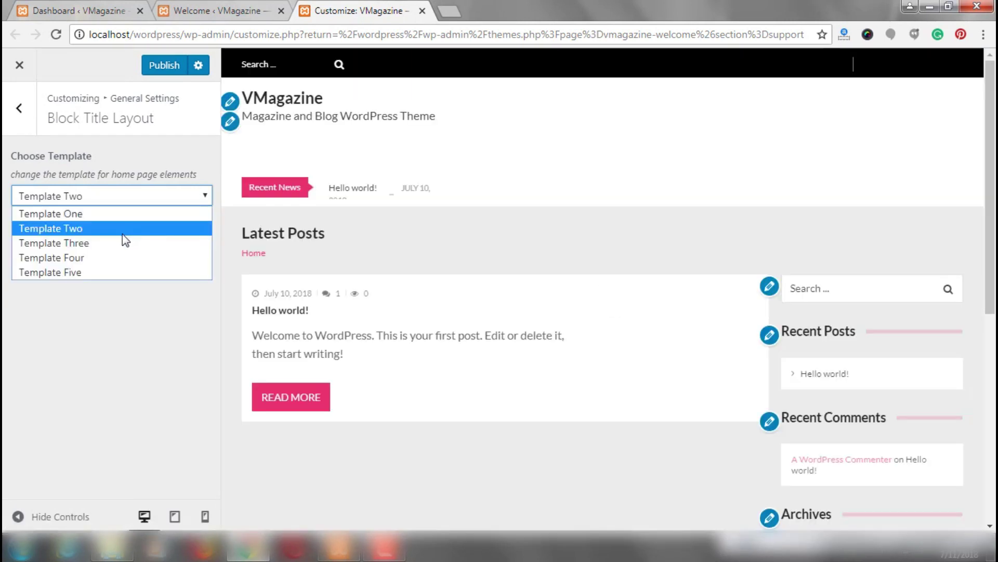
{"action": "left_click", "coordinate": [109, 256]}
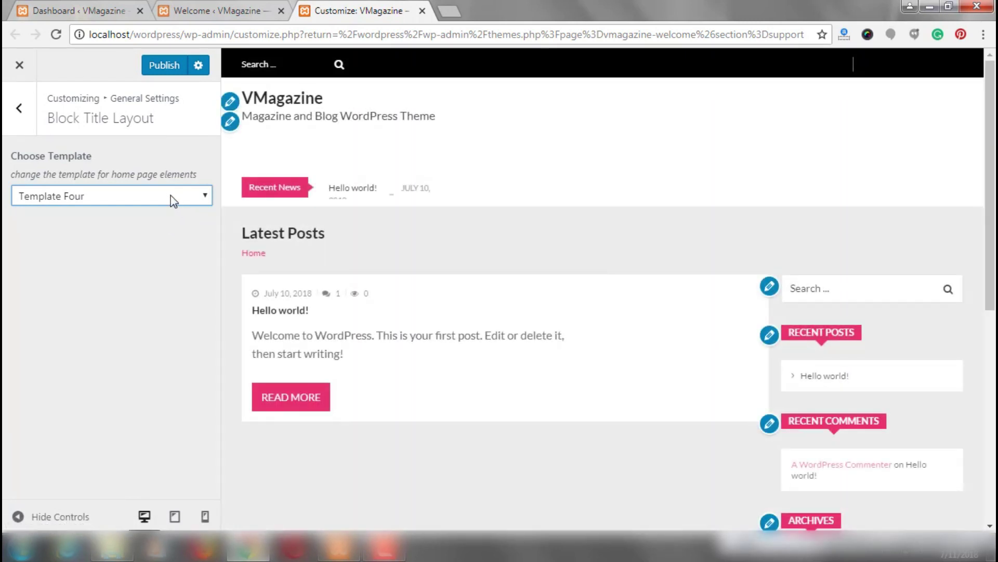
{"action": "left_click", "coordinate": [167, 196]}
{"action": "left_click", "coordinate": [140, 245]}
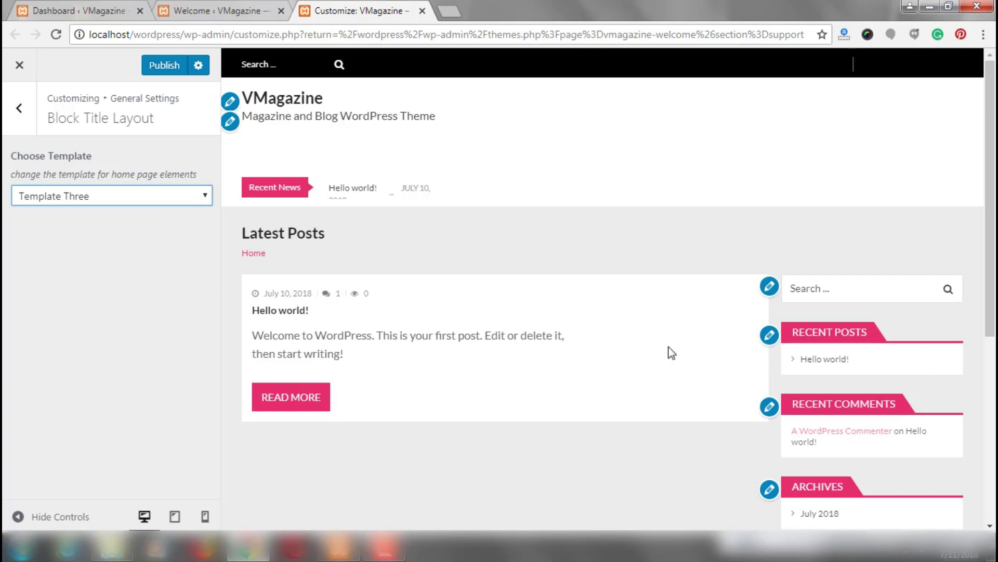
{"action": "left_click", "coordinate": [147, 197]}
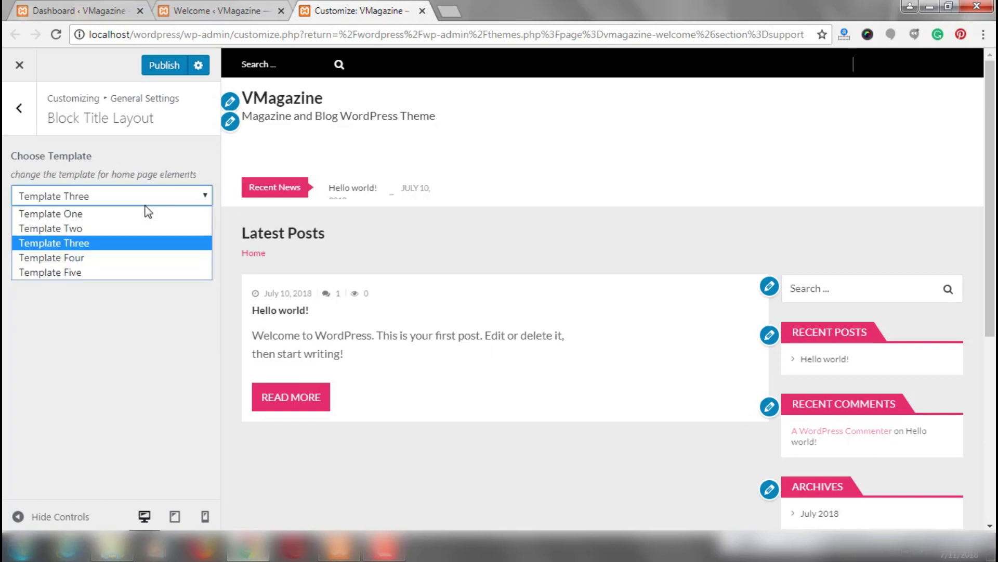
{"action": "left_click", "coordinate": [131, 273]}
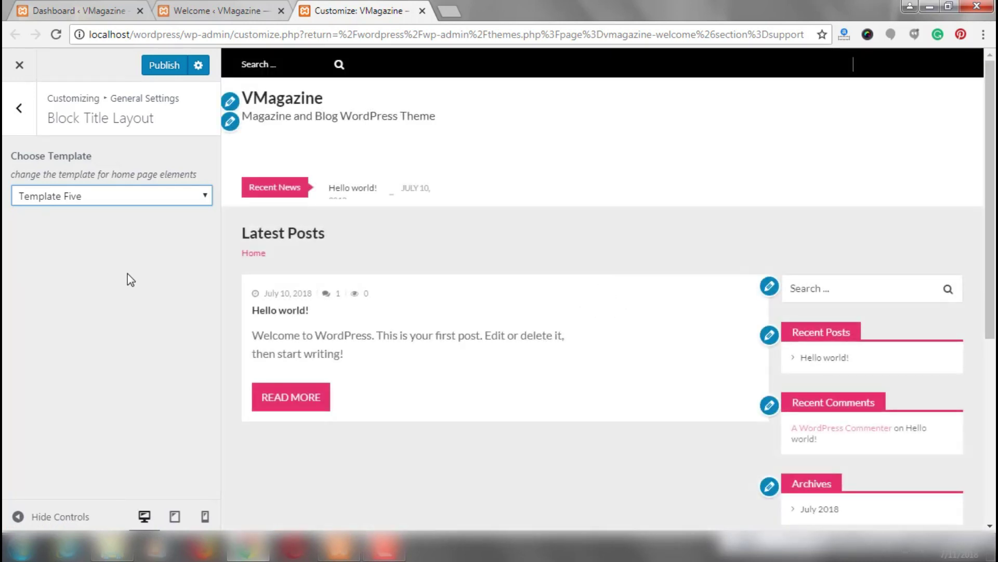
{"action": "left_click", "coordinate": [127, 202]}
{"action": "left_click", "coordinate": [110, 243]}
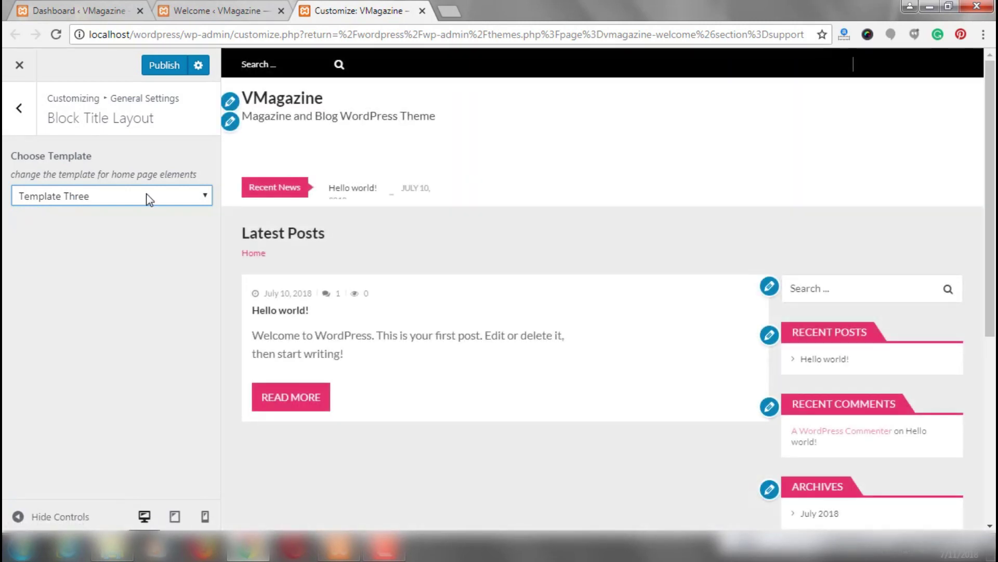
{"action": "left_click", "coordinate": [150, 201]}
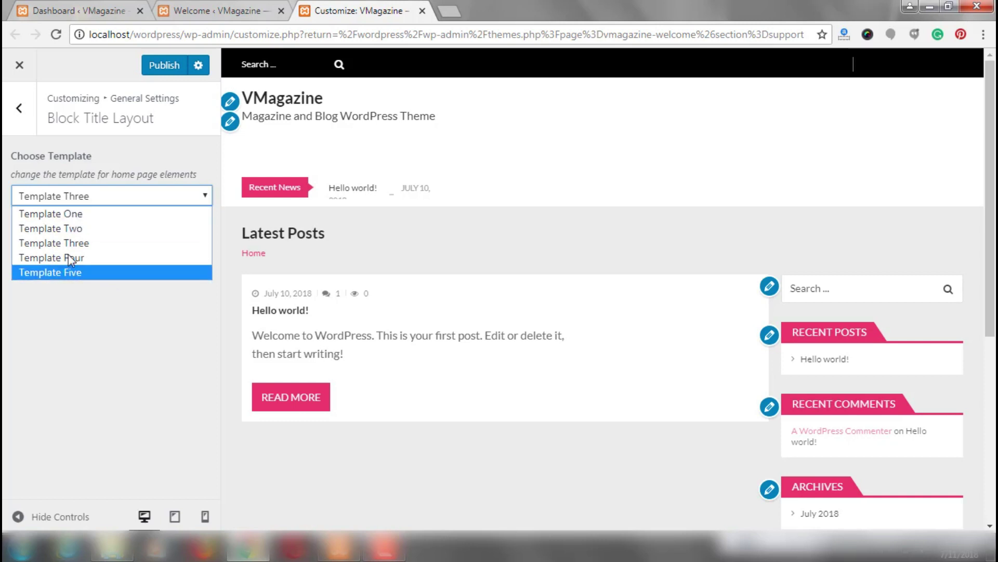
- Look over the Colors and Background Image sections of the General Settings
{"action": "left_click", "coordinate": [25, 136]}
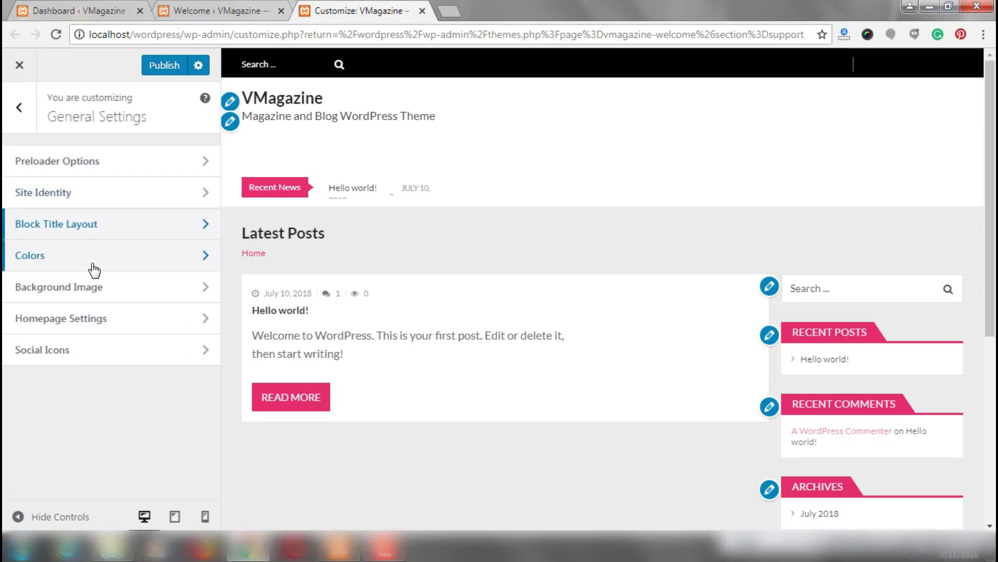
{"action": "left_click", "coordinate": [92, 268]}
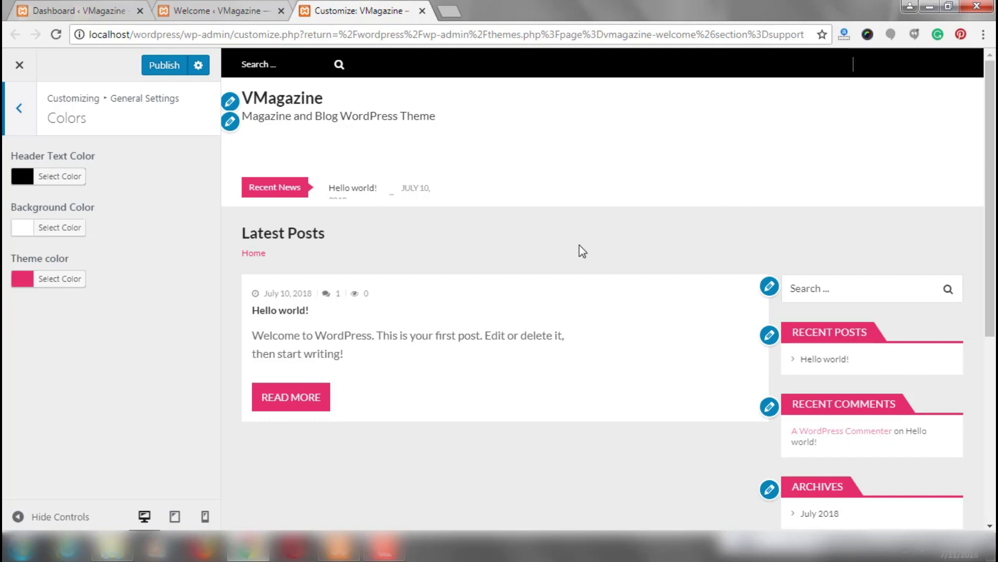
{"action": "left_click", "coordinate": [29, 116]}
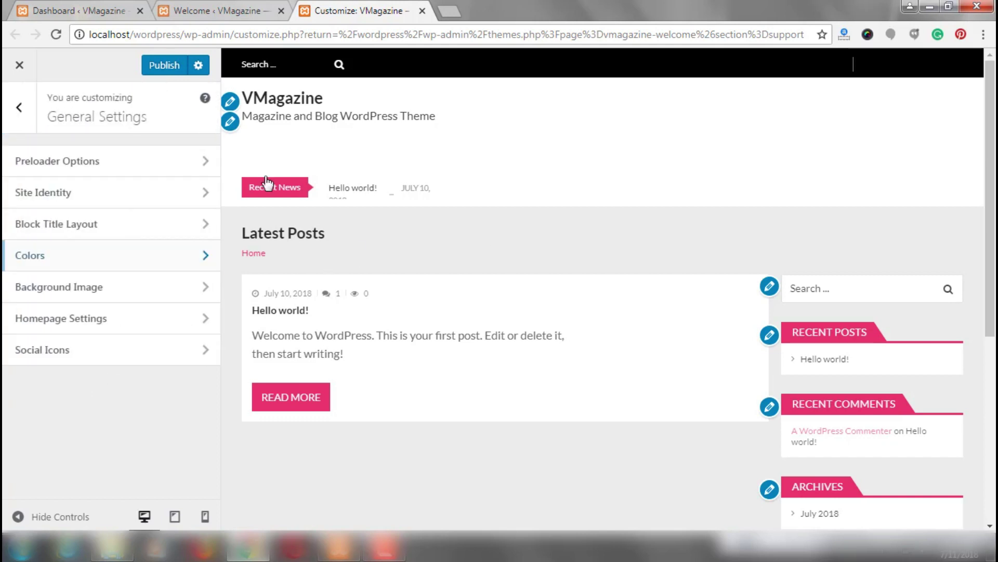
{"action": "left_click", "coordinate": [158, 291]}
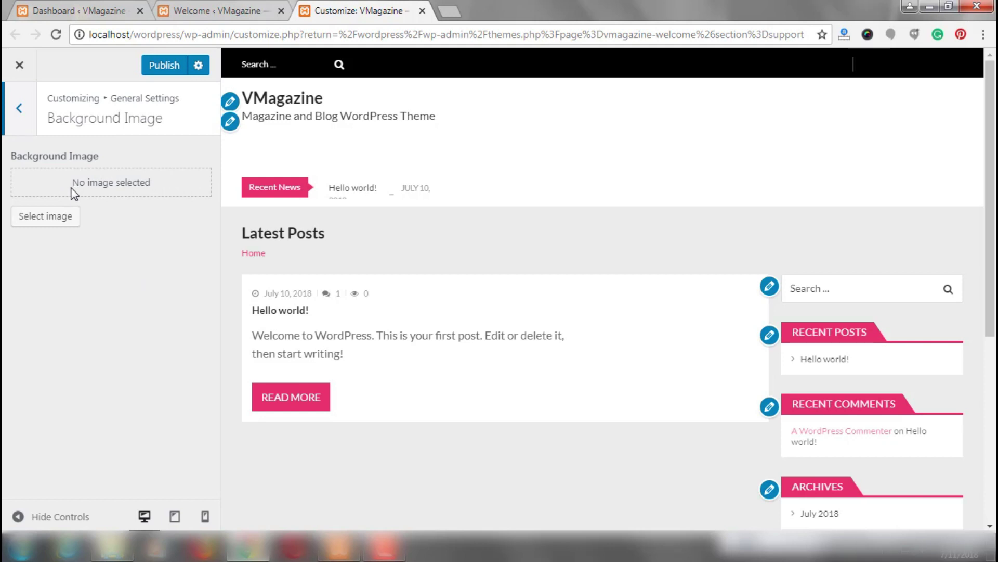
{"action": "left_click", "coordinate": [18, 109]}
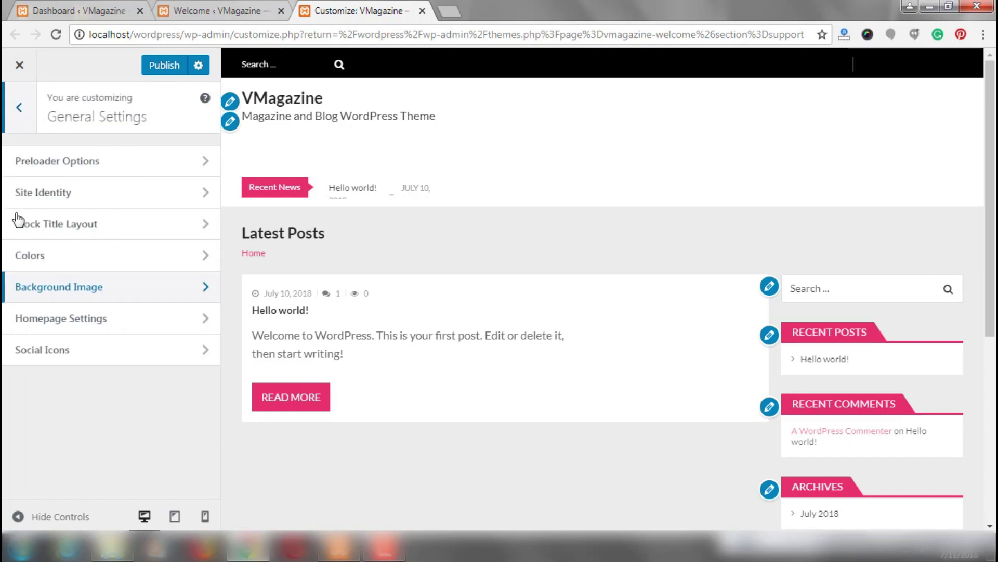
- In the Homepage Settings, make the homepage display a static page and check the existing pages offered for Homepage and Posts page
{"action": "left_click", "coordinate": [174, 327]}
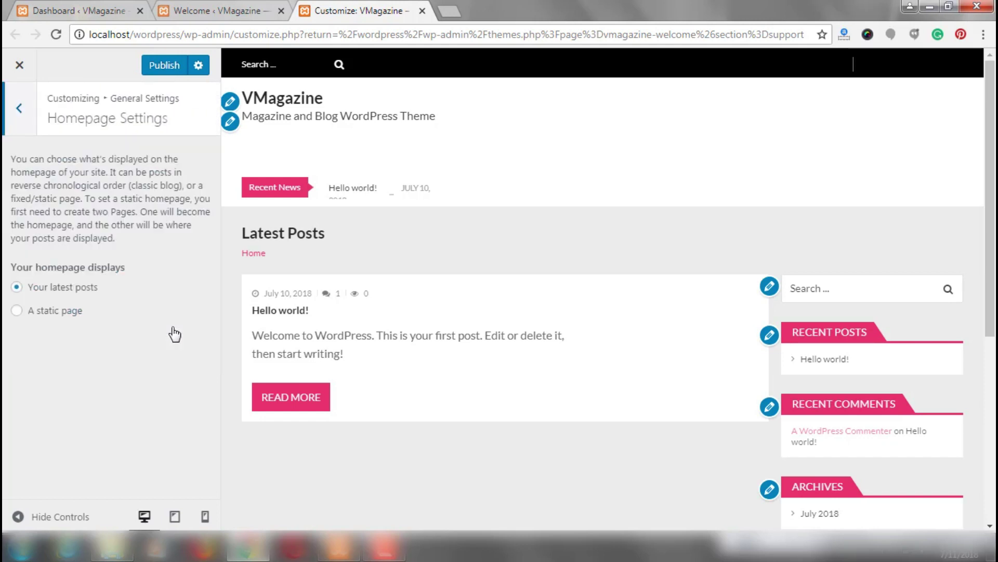
{"action": "left_click", "coordinate": [42, 317]}
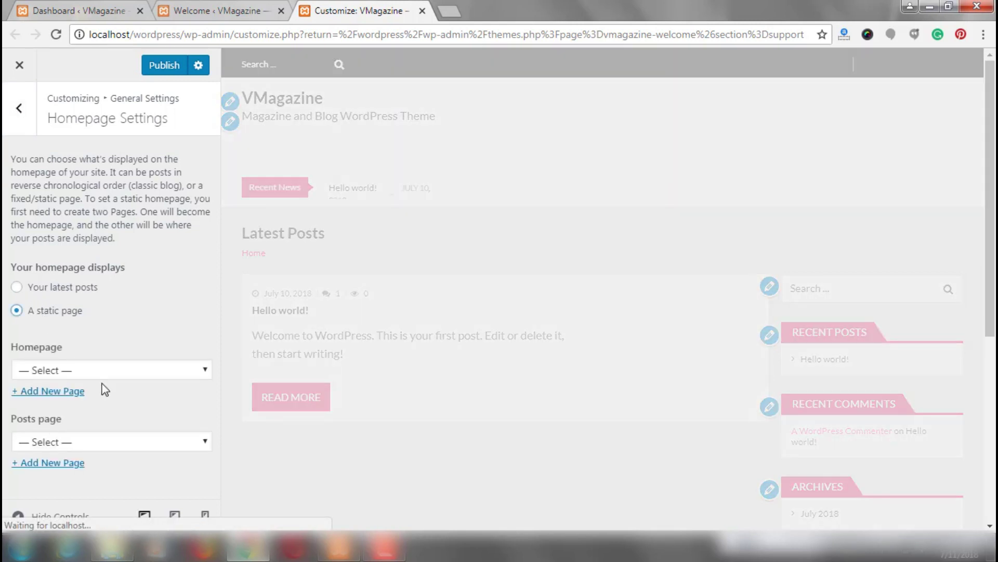
{"action": "left_click", "coordinate": [93, 372]}
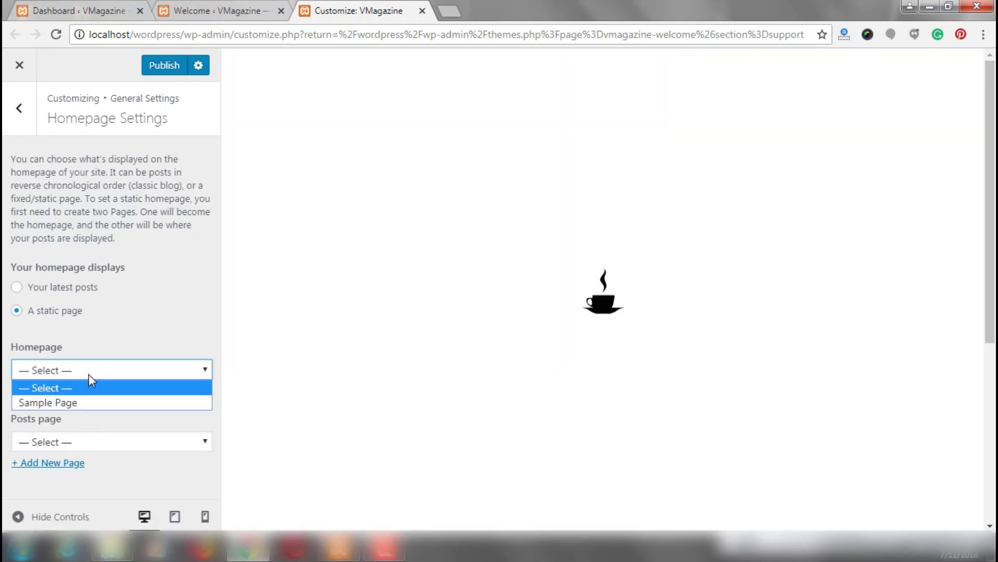
{"action": "left_click", "coordinate": [88, 374]}
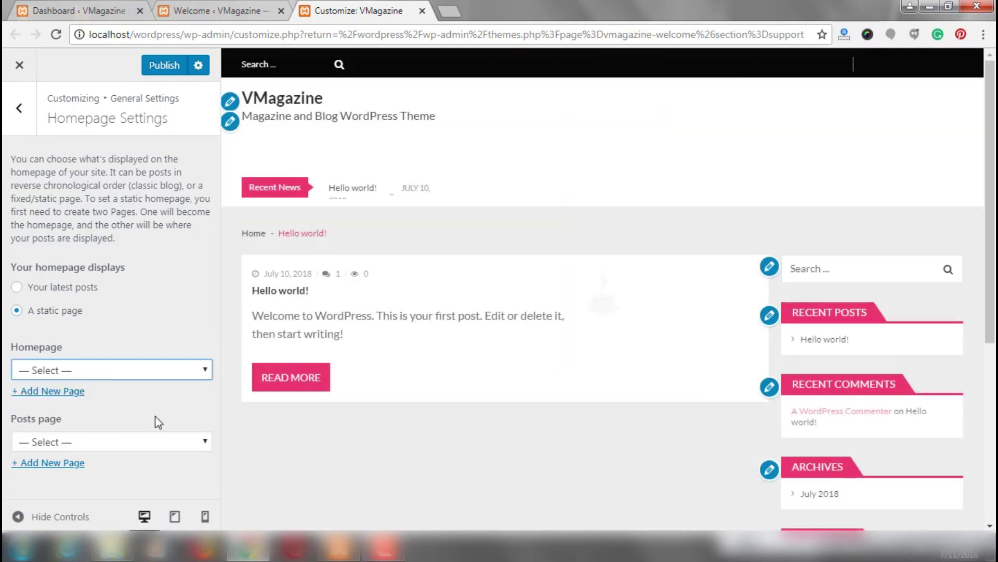
{"action": "left_click", "coordinate": [141, 449]}
{"action": "left_click", "coordinate": [120, 455]}
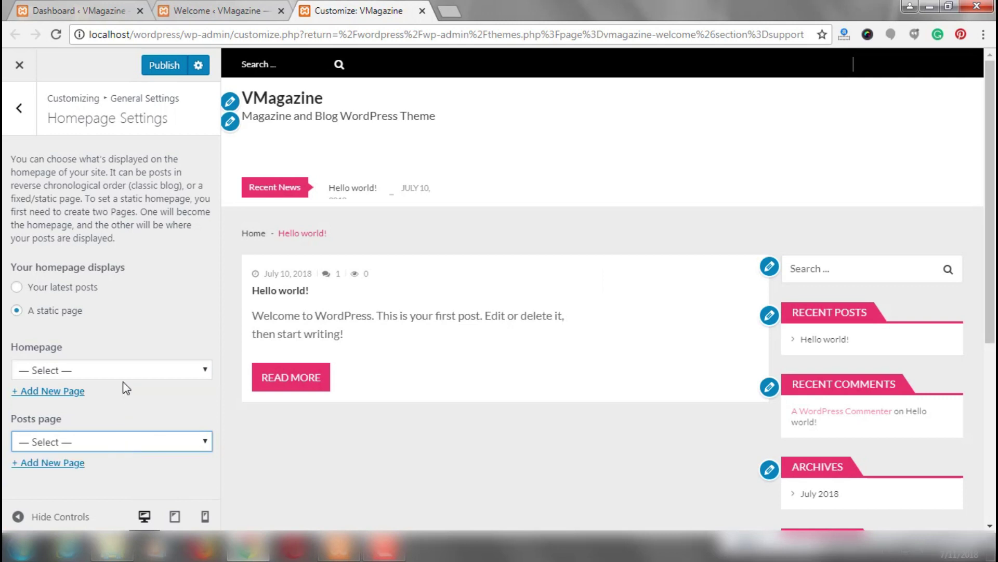
- Add a new page titled "Home" for the static homepage
{"action": "left_click", "coordinate": [69, 390]}
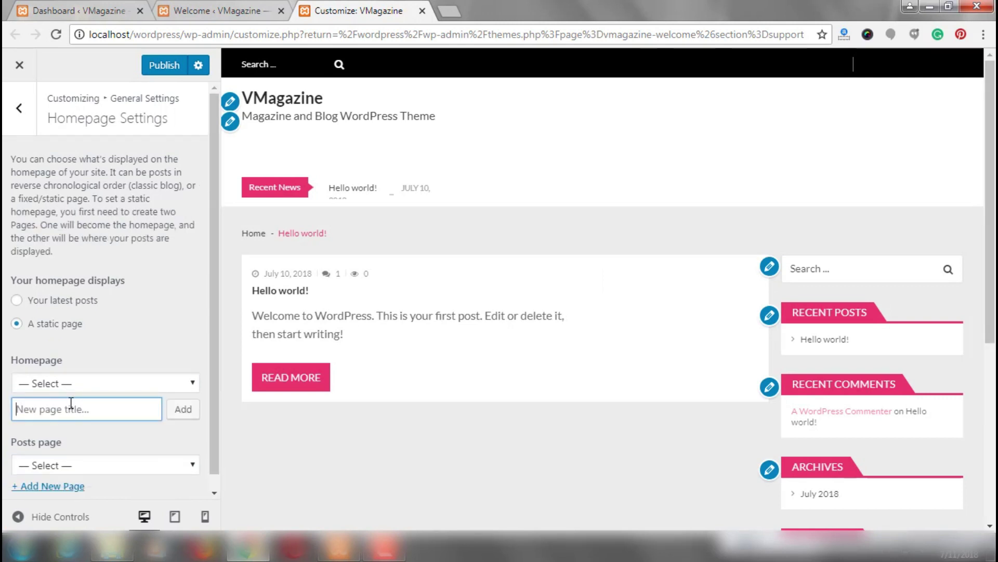
{"action": "type", "text": "Home"}
{"action": "left_click", "coordinate": [185, 411]}
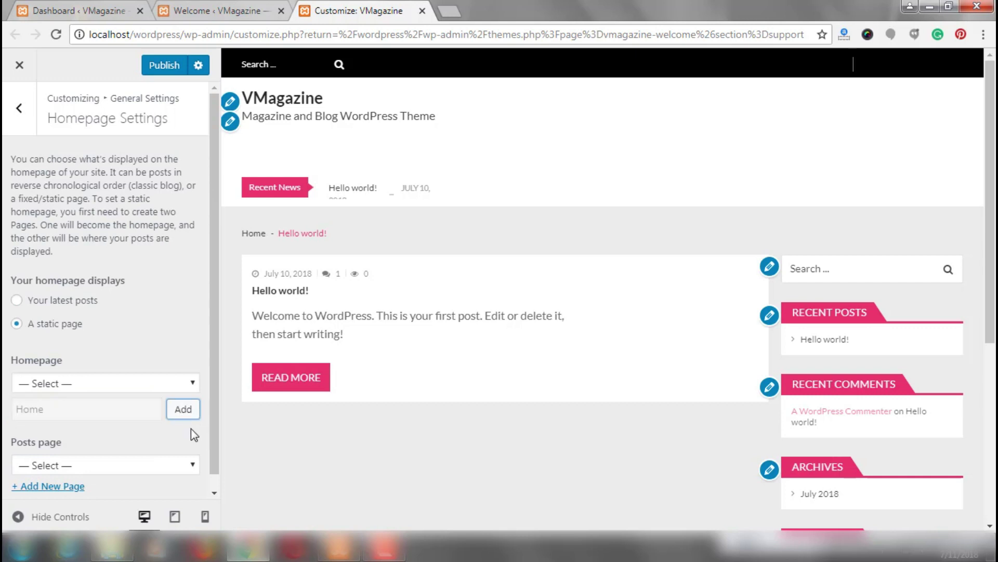
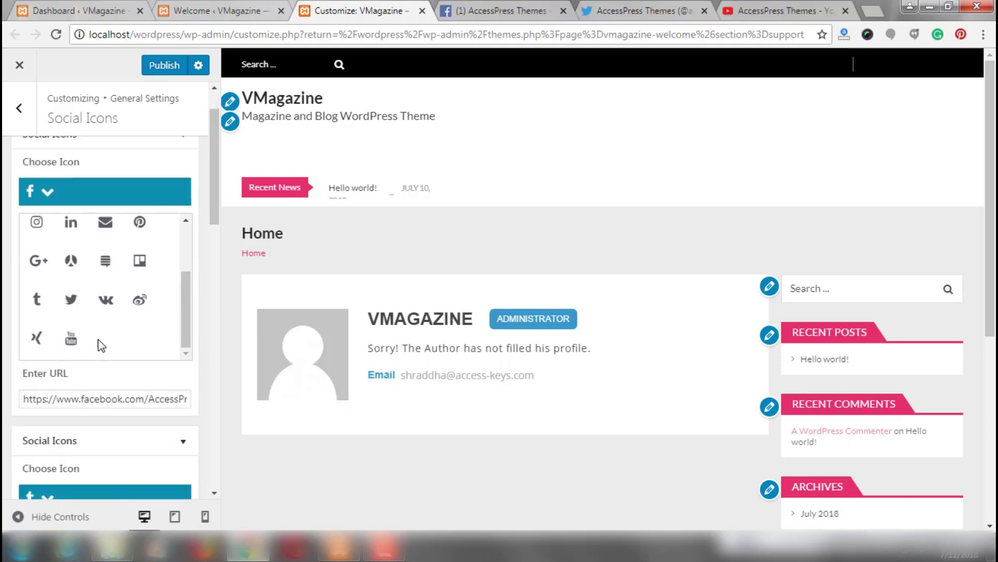
- Examine the first social icon's Facebook symbol and its URL in the Social Icons settings
{"action": "left_click_drag", "start_coordinate": [212, 171], "coordinate": [210, 156]}
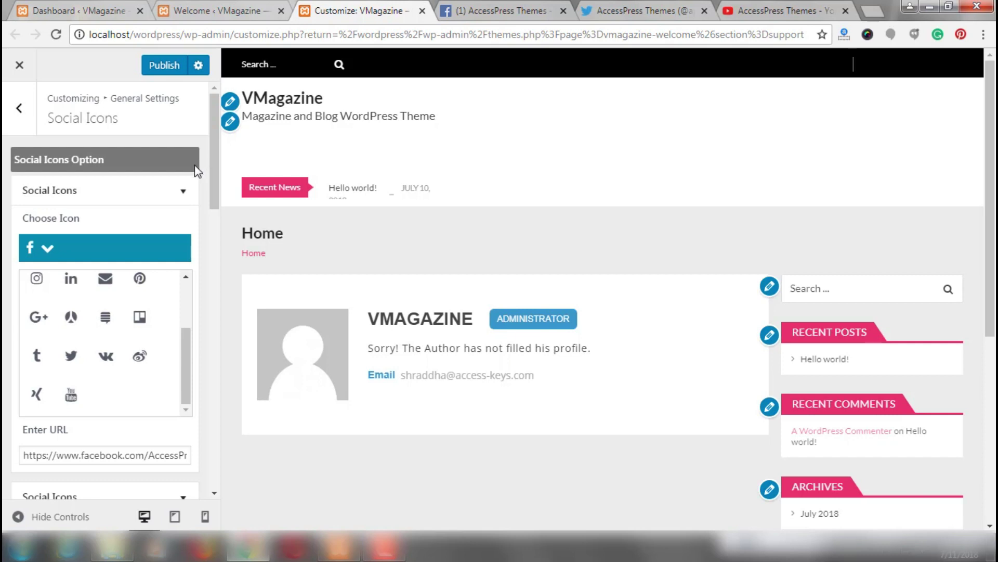
{"action": "left_click_drag", "start_coordinate": [108, 455], "coordinate": [47, 459]}
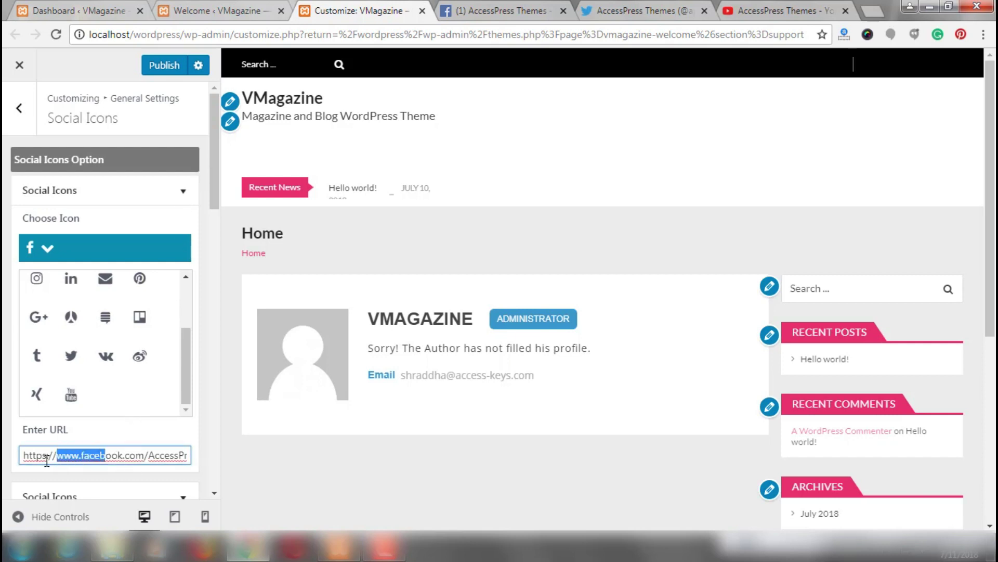
- Review the chosen icon and URL of the Facebook, Twitter, YouTube and email entries in the Social Icons settings
{"action": "left_click_drag", "start_coordinate": [186, 360], "coordinate": [186, 312]}
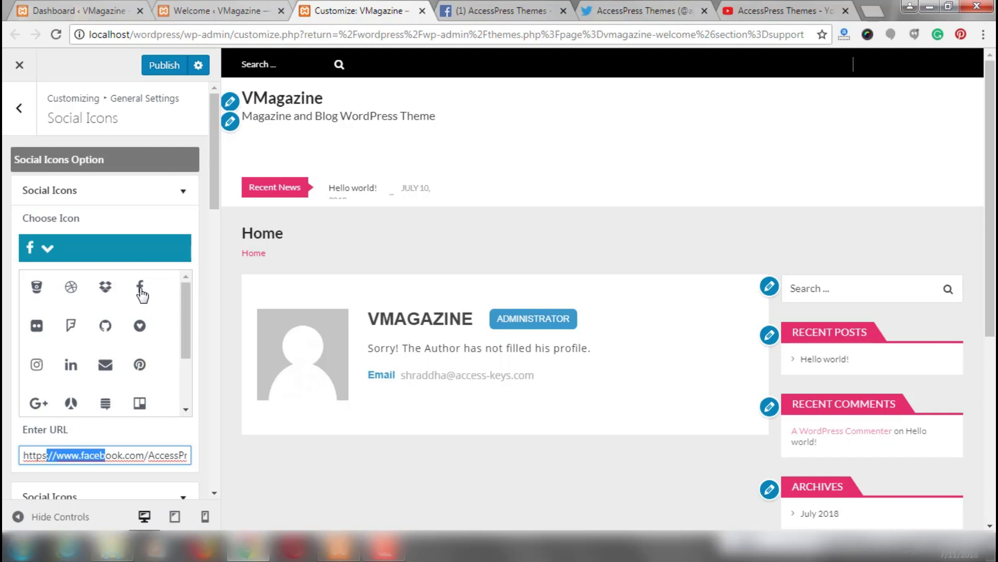
{"action": "left_click", "coordinate": [142, 454]}
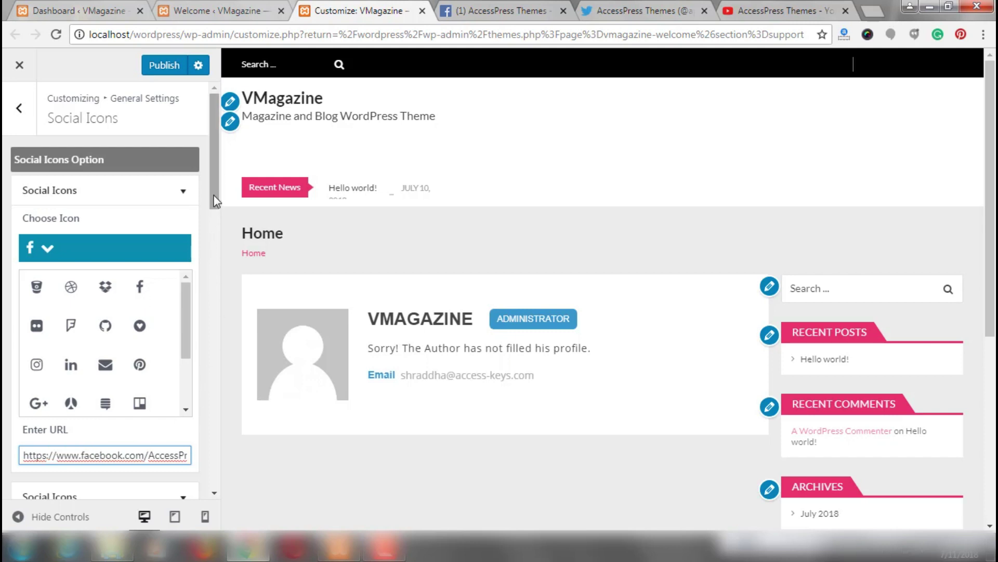
{"action": "left_click_drag", "start_coordinate": [212, 214], "coordinate": [217, 303]}
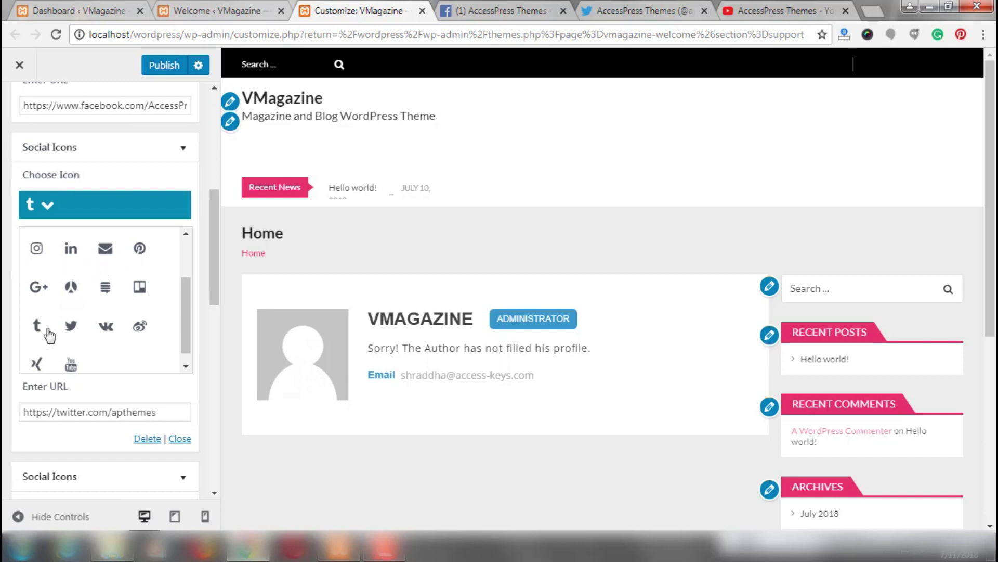
{"action": "double_click", "coordinate": [112, 413]}
{"action": "left_click", "coordinate": [113, 413]}
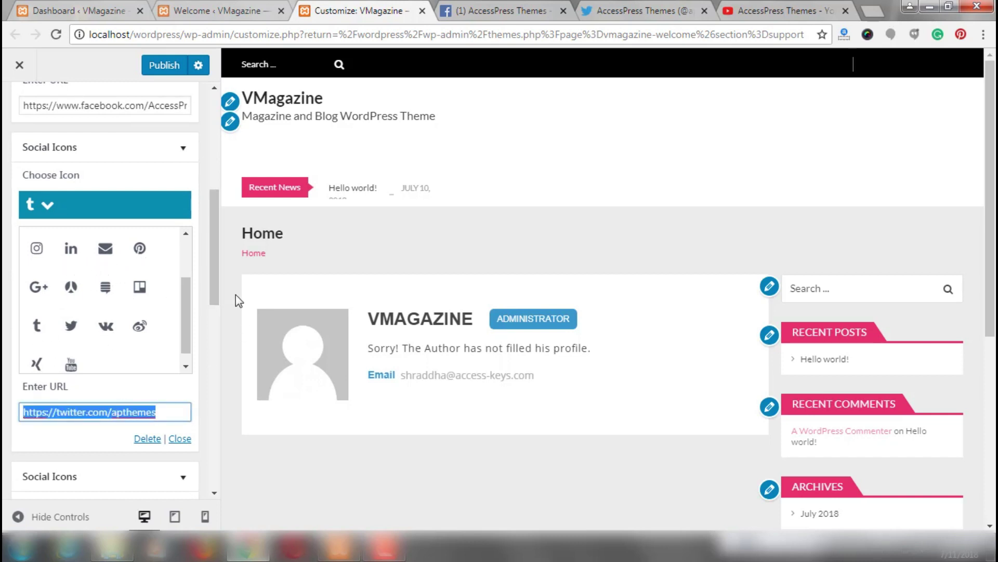
{"action": "left_click", "coordinate": [214, 269]}
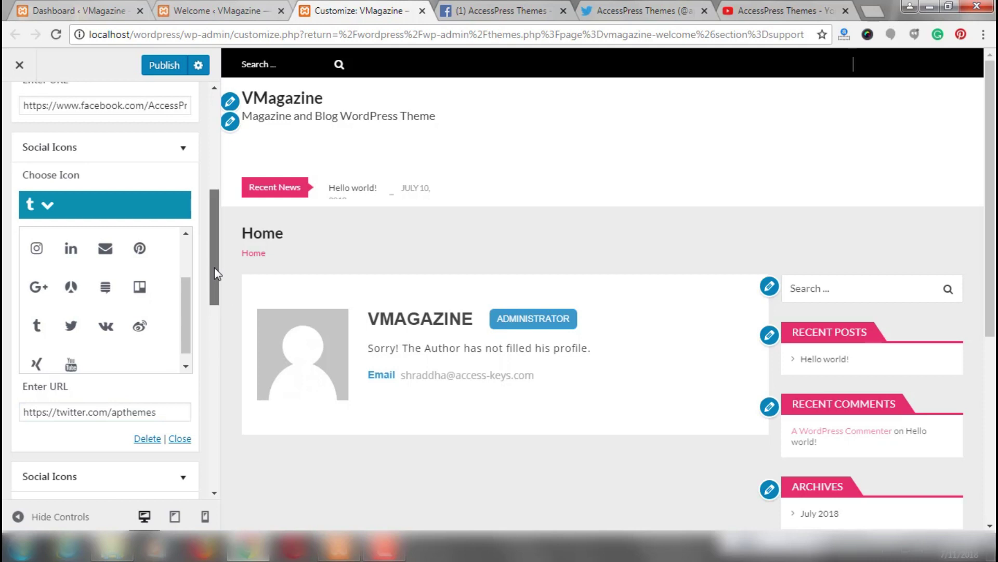
{"action": "left_click_drag", "start_coordinate": [214, 268], "coordinate": [222, 385]}
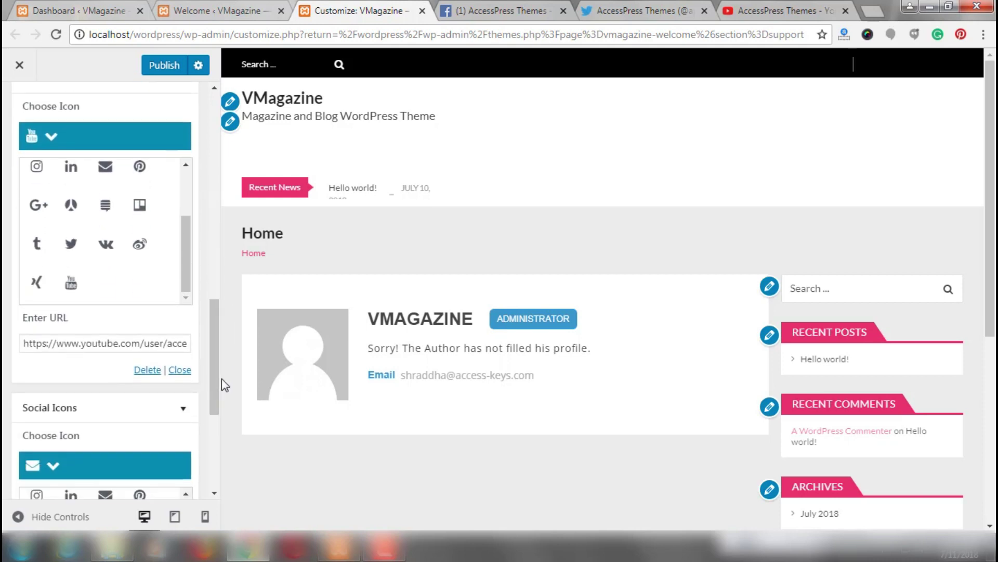
{"action": "double_click", "coordinate": [119, 345]}
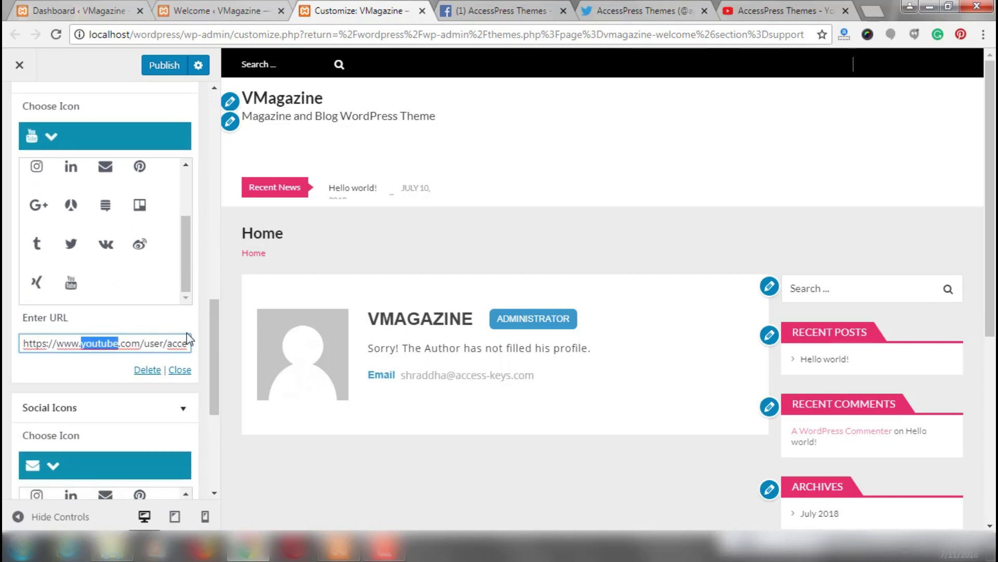
{"action": "left_click_drag", "start_coordinate": [219, 361], "coordinate": [178, 450]}
{"action": "left_click", "coordinate": [99, 419]}
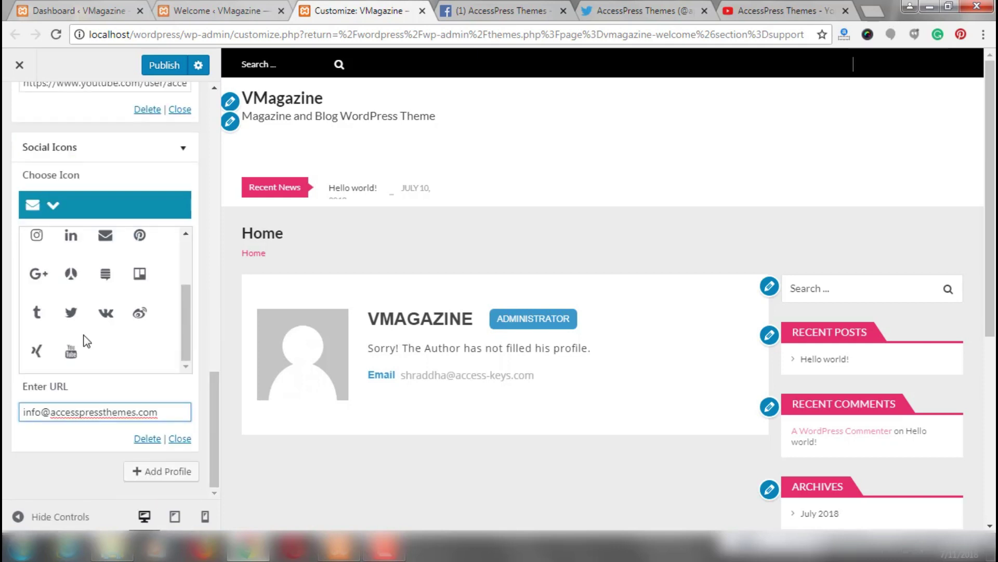
- Examine the icon choices offered for the first social profile and its URL field
{"action": "left_click_drag", "start_coordinate": [219, 398], "coordinate": [234, 167]}
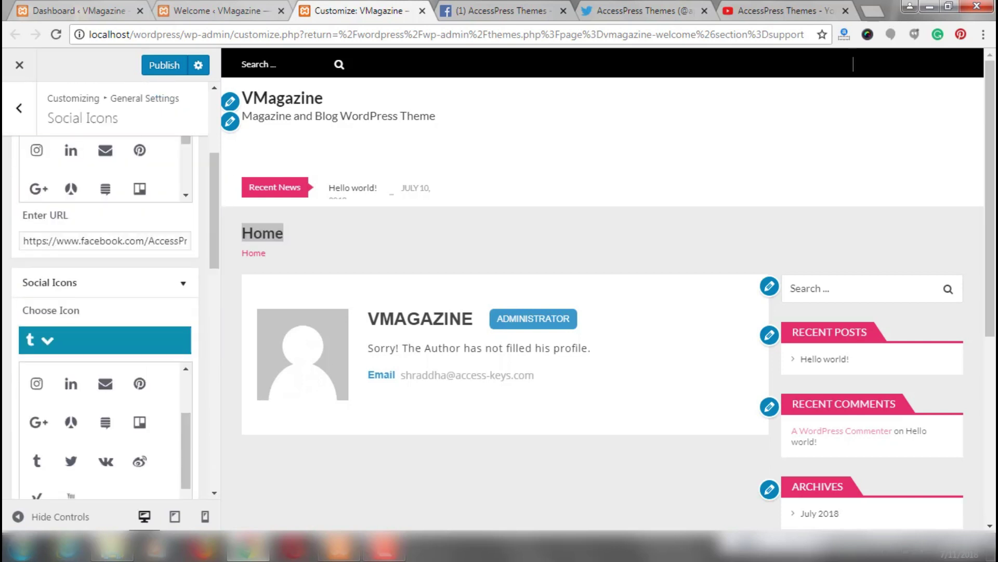
{"action": "left_click_drag", "start_coordinate": [217, 113], "coordinate": [219, 108]}
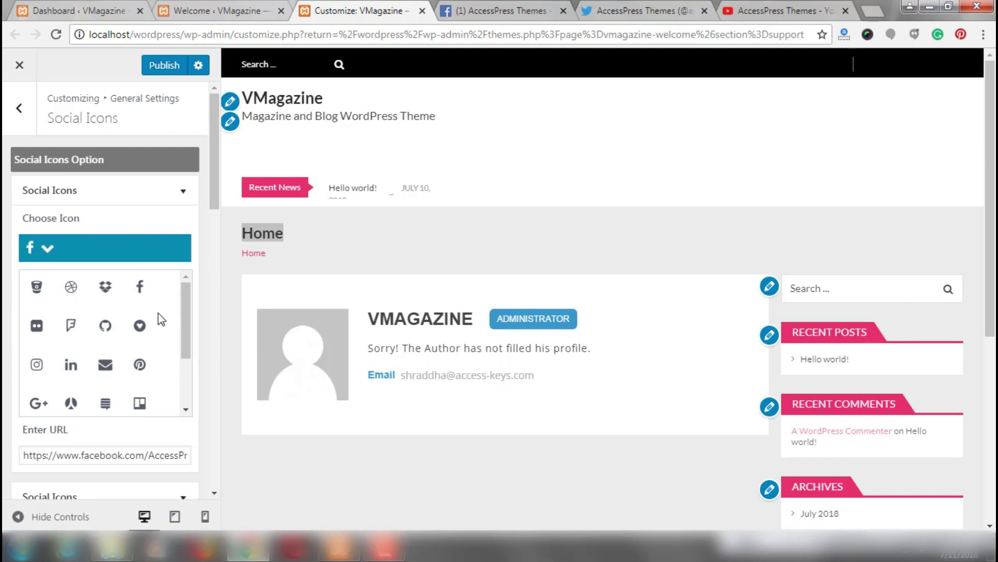
{"action": "left_click_drag", "start_coordinate": [190, 323], "coordinate": [184, 371]}
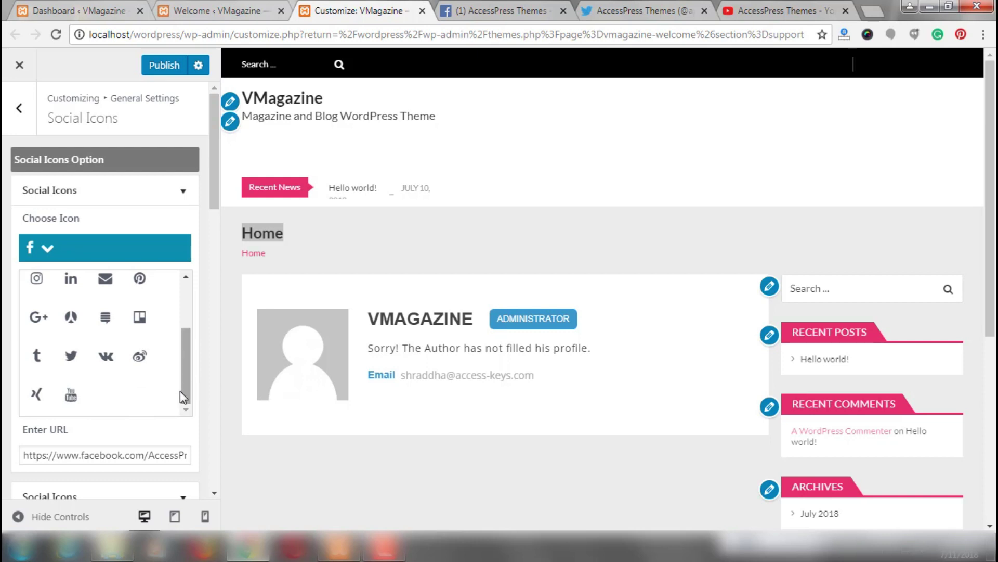
{"action": "left_click_drag", "start_coordinate": [179, 392], "coordinate": [188, 411]}
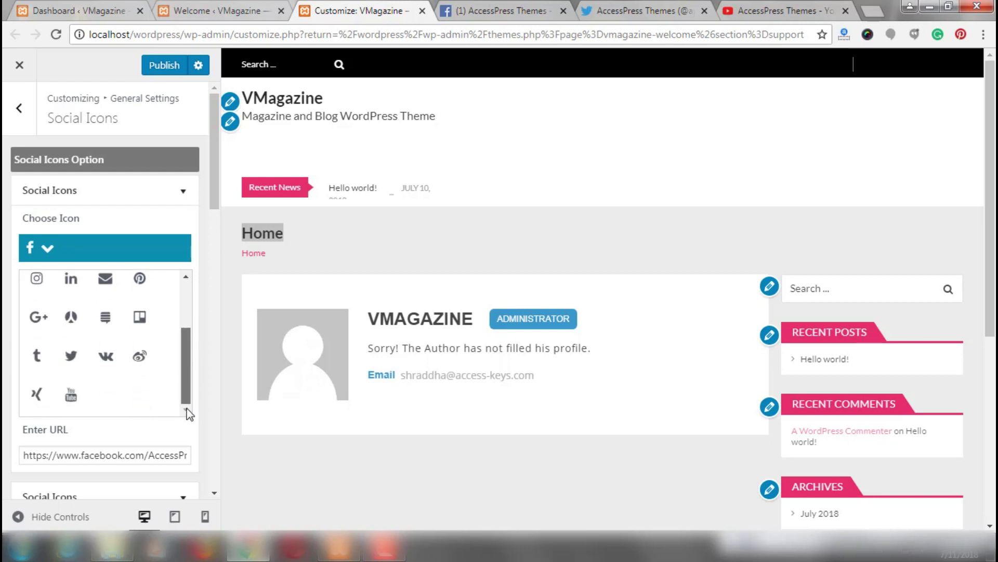
{"action": "left_click_drag", "start_coordinate": [192, 389], "coordinate": [219, 179]}
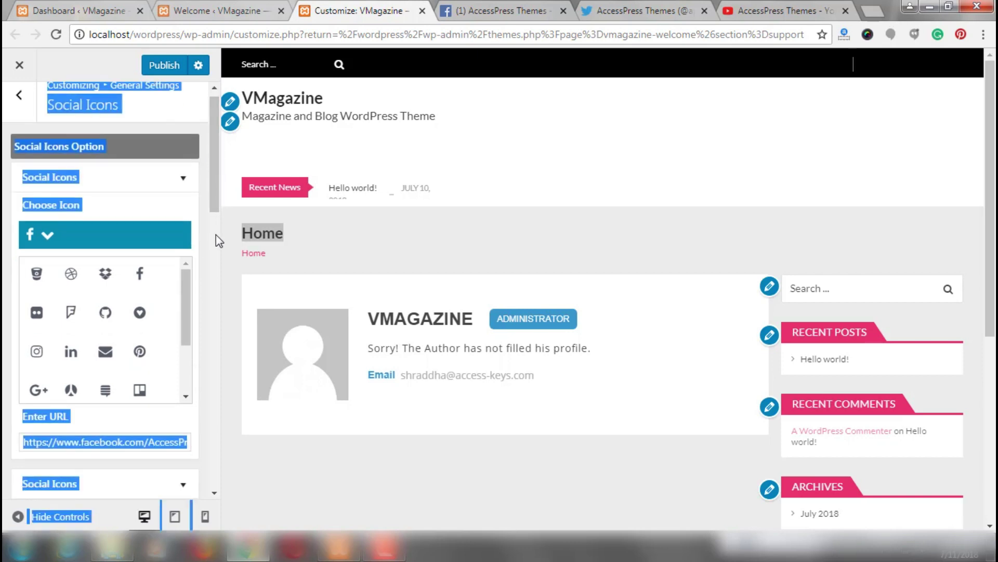
{"action": "left_click", "coordinate": [139, 315]}
{"action": "left_click", "coordinate": [148, 287]}
{"action": "left_click", "coordinate": [130, 438]}
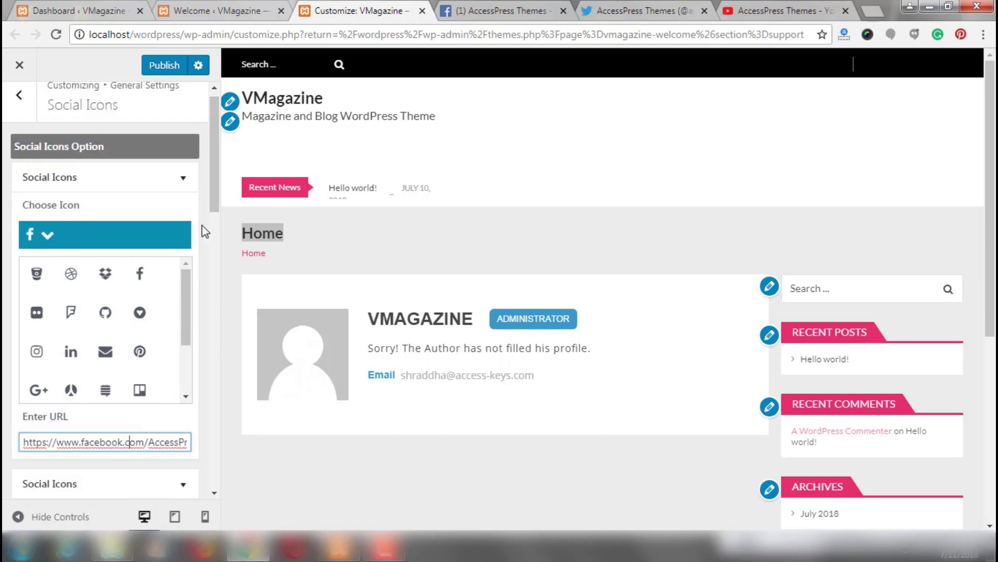
{"action": "scroll", "coordinate": [217, 290], "scroll_direction": "down", "scroll_amount": 10}
{"action": "scroll", "coordinate": [207, 325], "scroll_direction": "up", "scroll_amount": 10}
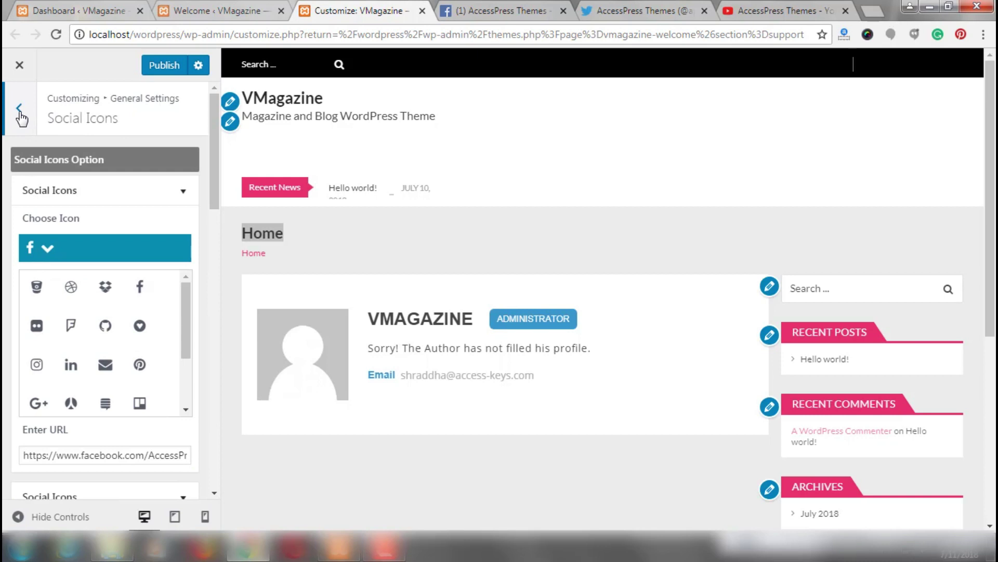
- Return to the General Settings overview and publish the Customizer changes
{"action": "left_click", "coordinate": [20, 108]}
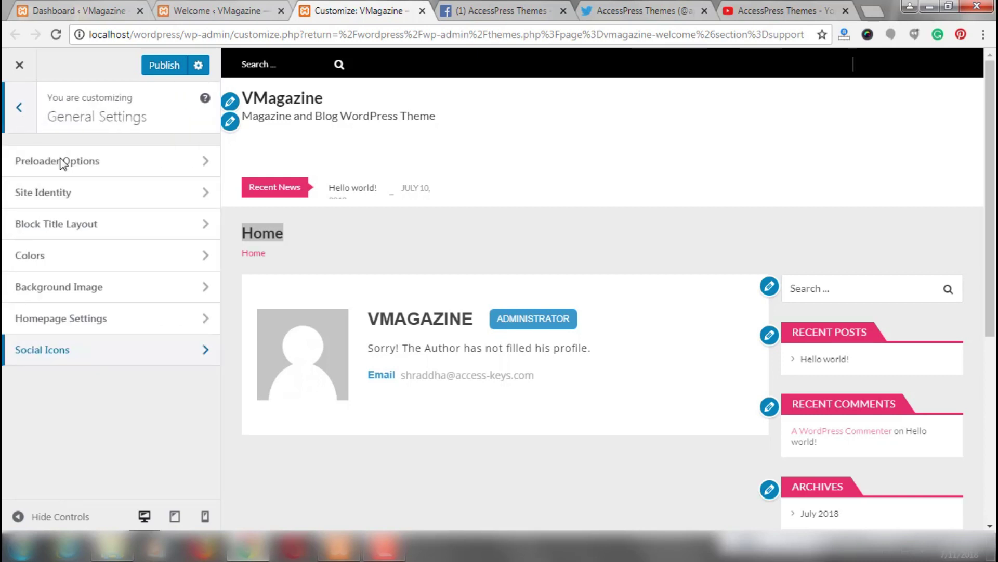
{"action": "left_click", "coordinate": [151, 67]}
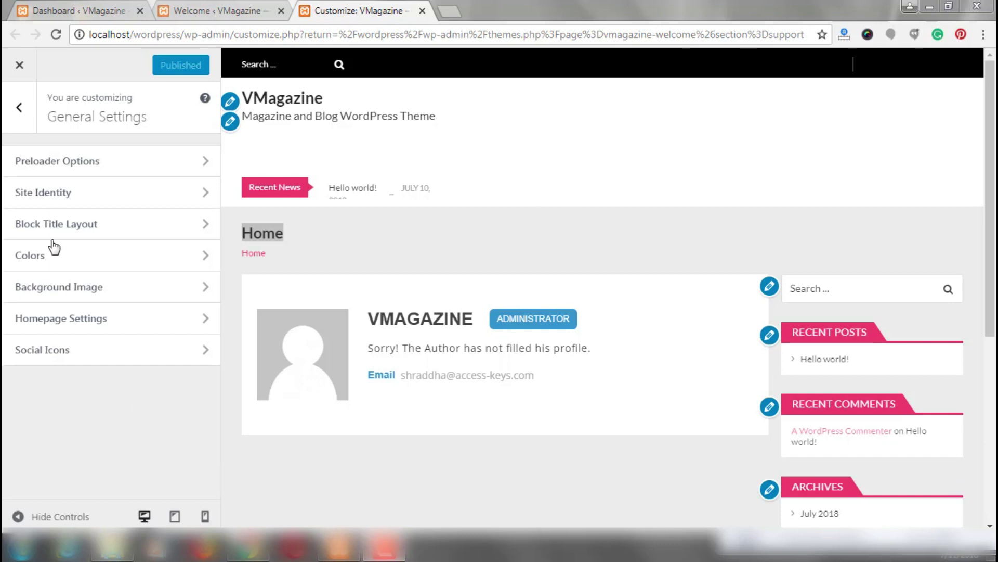
- From the theme's Welcome page, open the Widgets, Menus, Pages and Posts admin screens in separate browser tabs
{"action": "left_click", "coordinate": [227, 5]}
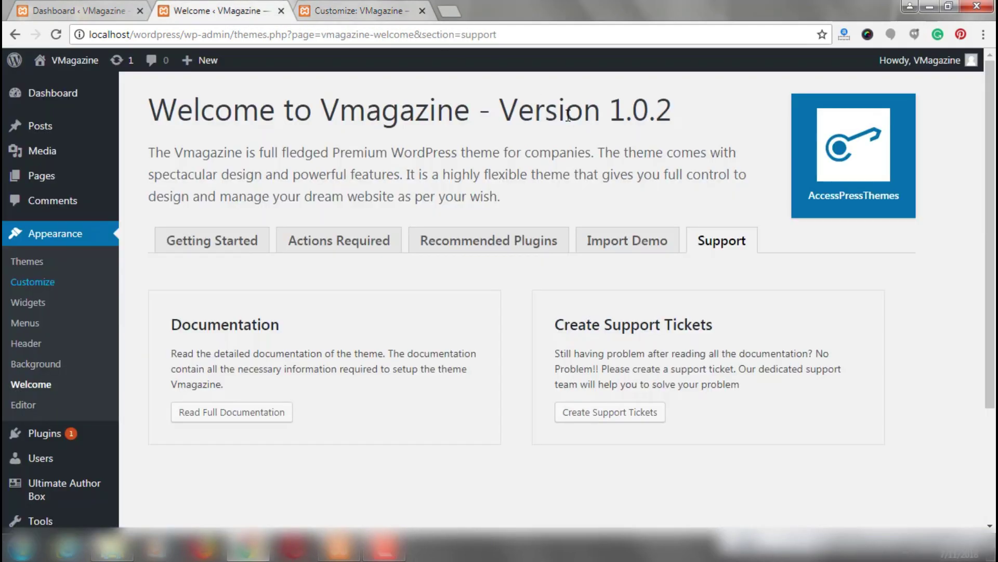
{"action": "scroll", "coordinate": [234, 307], "scroll_direction": "down", "scroll_amount": 1}
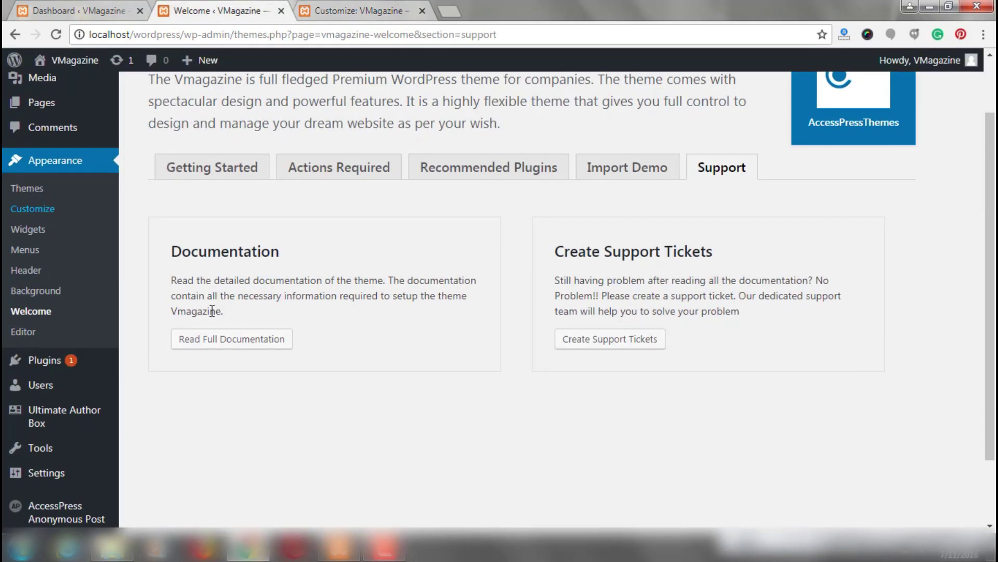
{"action": "right_click", "coordinate": [29, 229]}
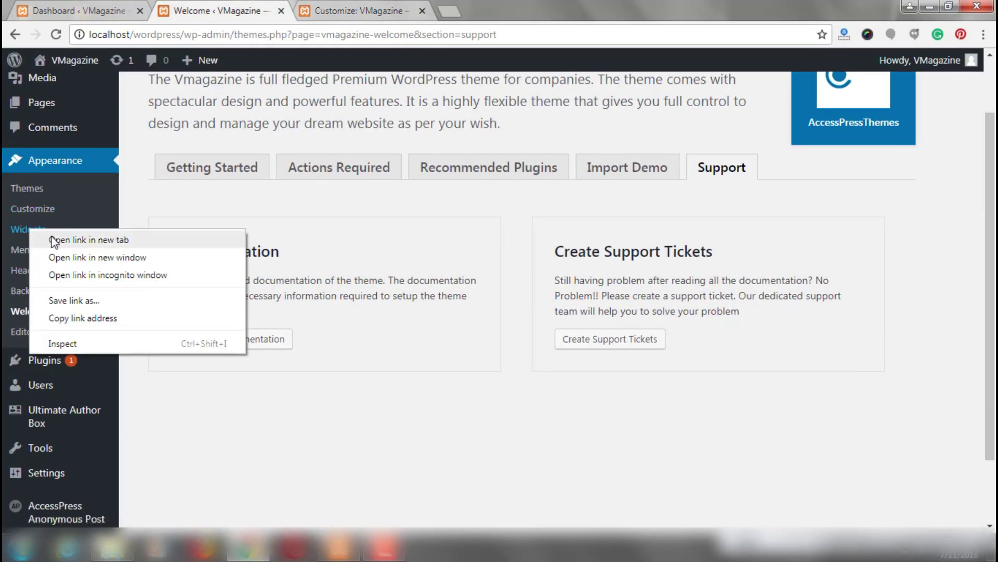
{"action": "left_click", "coordinate": [53, 240]}
{"action": "right_click", "coordinate": [26, 248]}
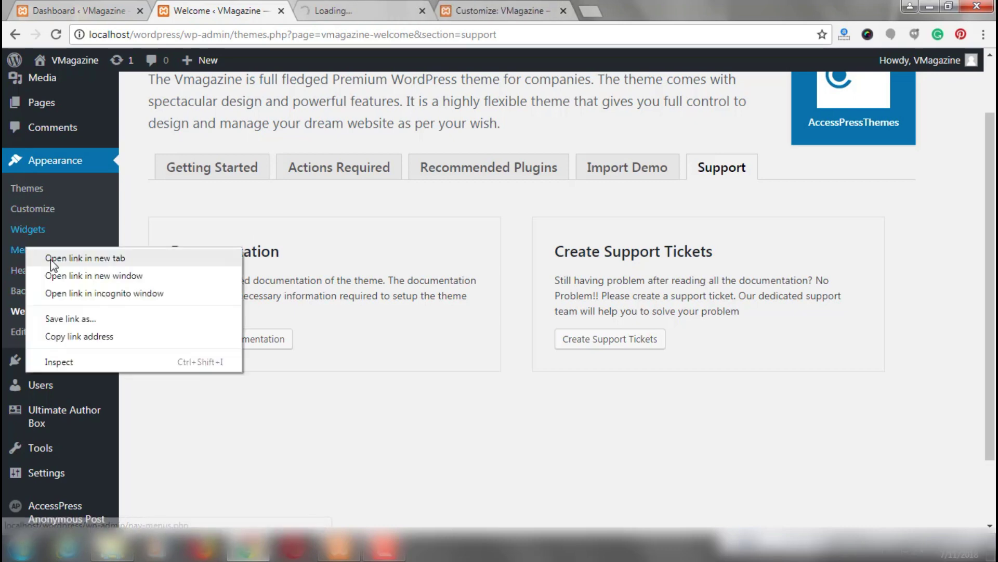
{"action": "left_click", "coordinate": [51, 260]}
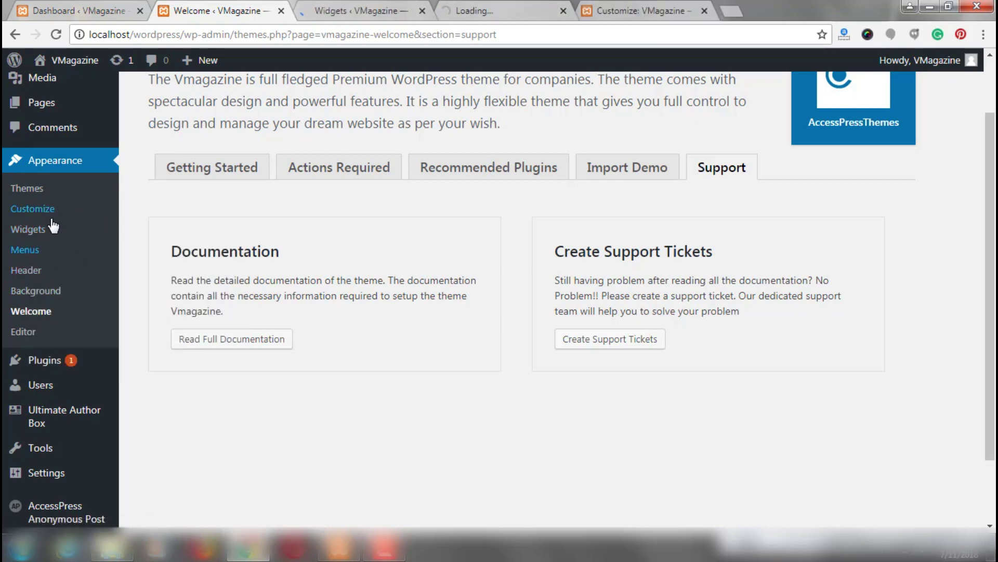
{"action": "scroll", "coordinate": [31, 182], "scroll_direction": "up", "scroll_amount": 2}
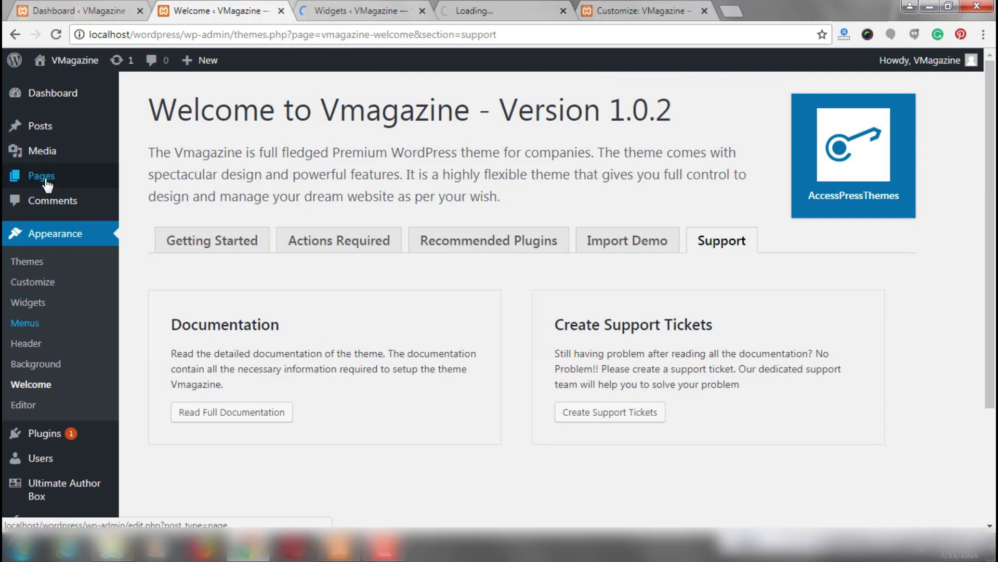
{"action": "right_click", "coordinate": [47, 182]}
{"action": "left_click", "coordinate": [65, 187]}
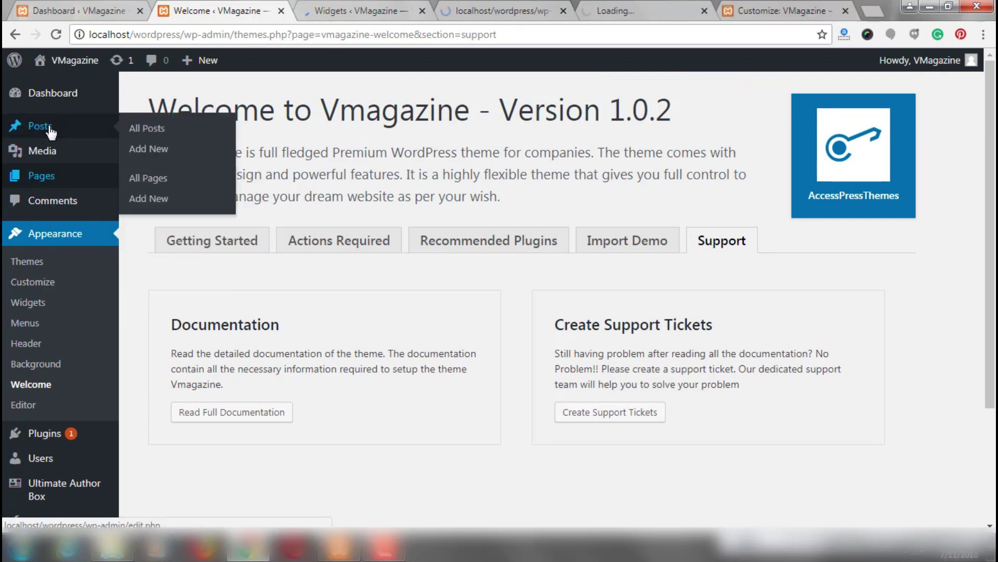
{"action": "right_click", "coordinate": [51, 131]}
{"action": "left_click", "coordinate": [61, 134]}
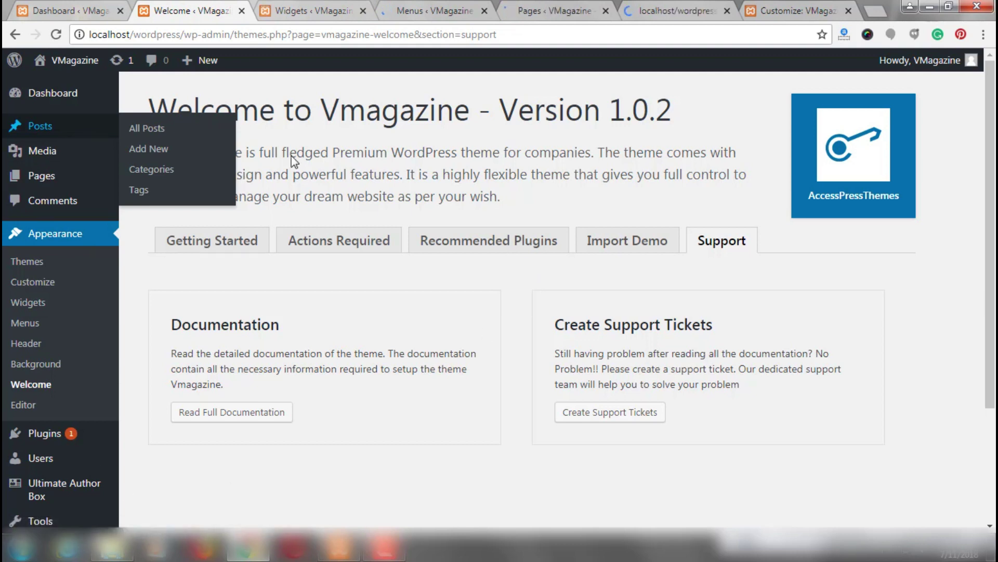
- In the Pages list, move the Privacy Policy and Sample Page entries to the trash together
{"action": "left_click", "coordinate": [577, 6]}
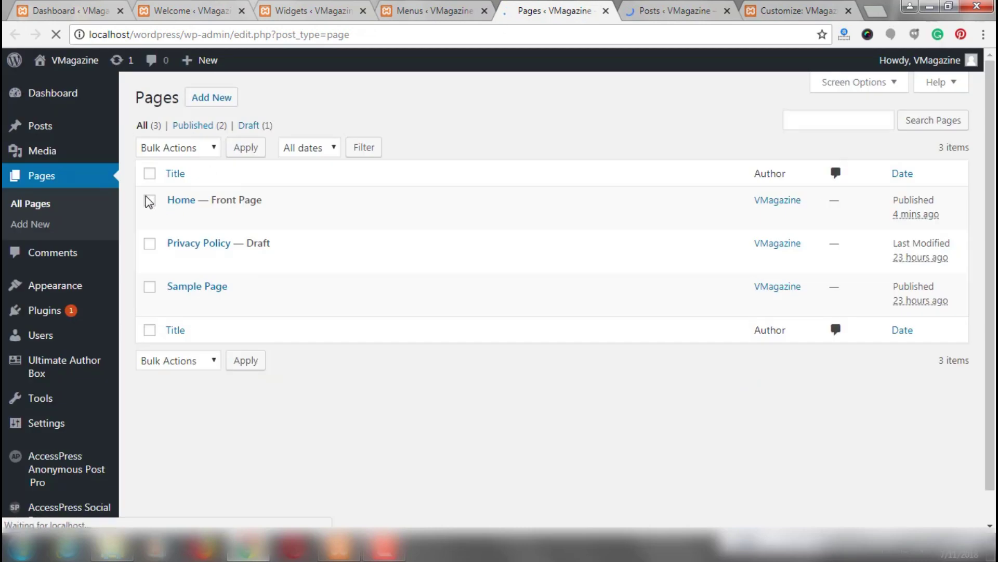
{"action": "left_click", "coordinate": [149, 243]}
{"action": "left_click", "coordinate": [149, 286]}
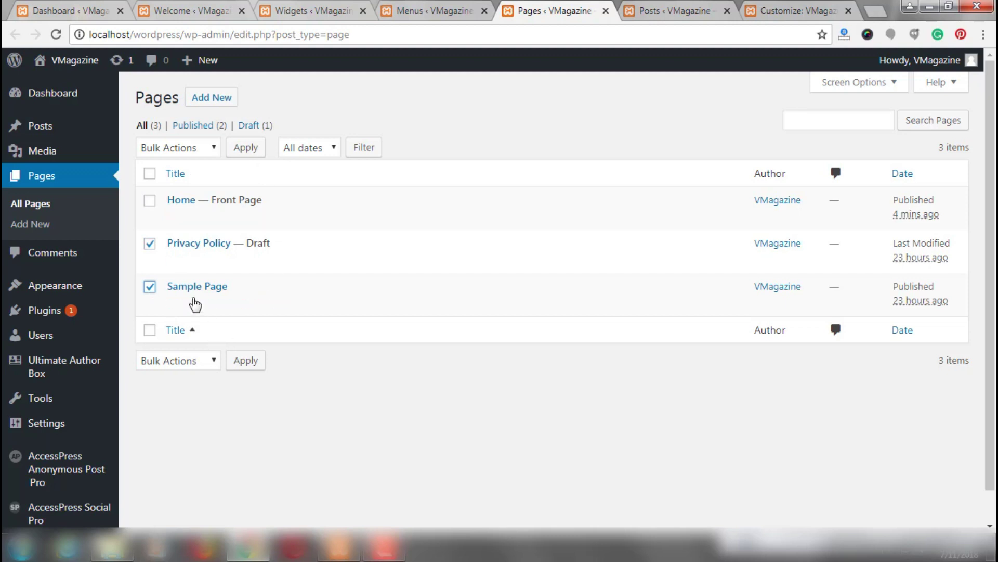
{"action": "left_click", "coordinate": [191, 150]}
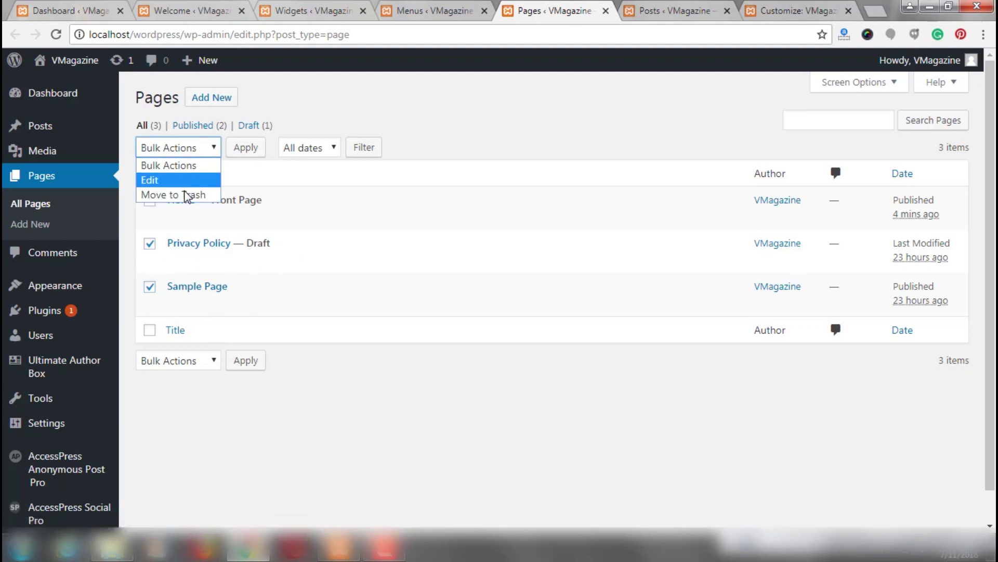
{"action": "left_click", "coordinate": [186, 196]}
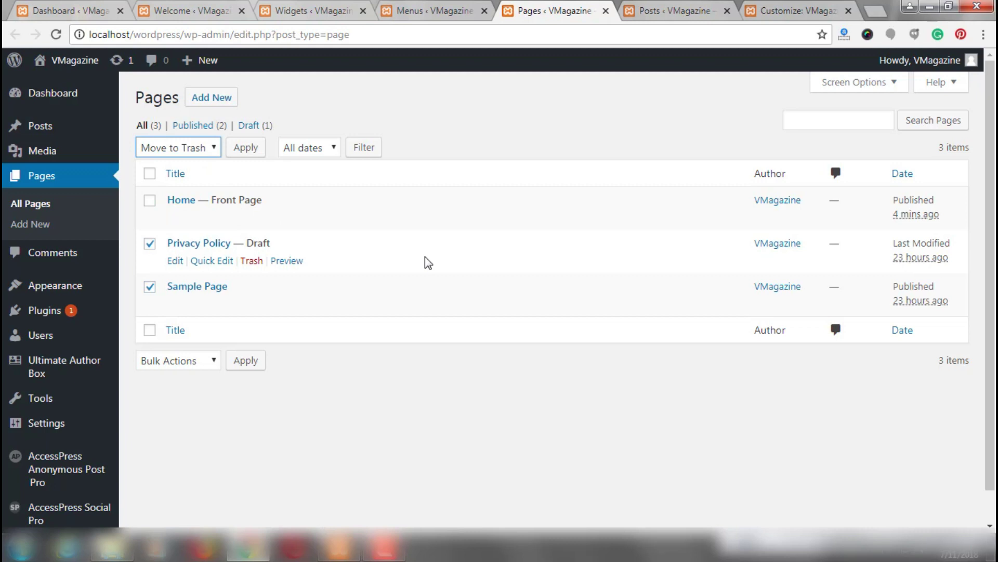
{"action": "left_click", "coordinate": [248, 147]}
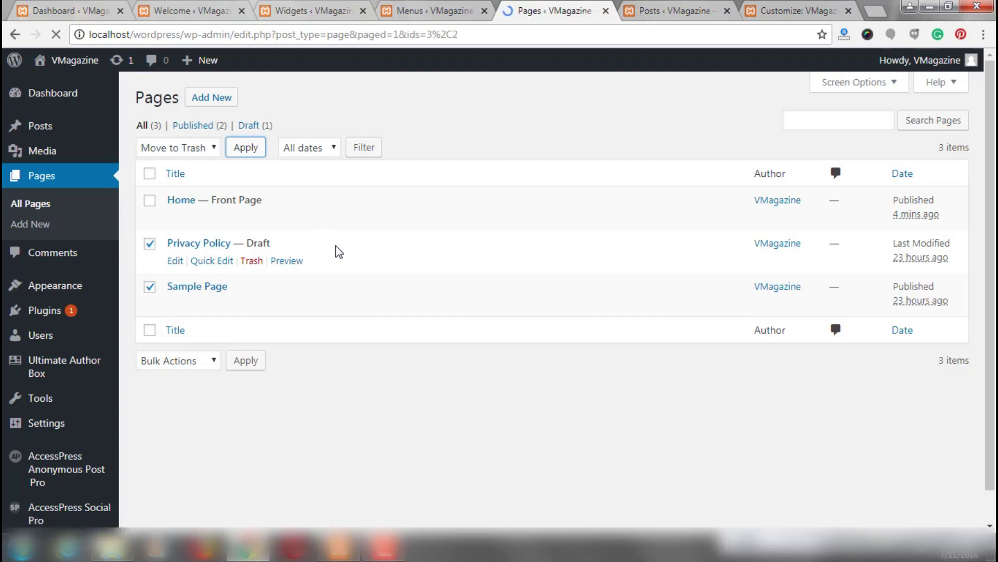
- Permanently delete the trashed Privacy Policy and Sample Page entries
{"action": "left_click", "coordinate": [266, 170]}
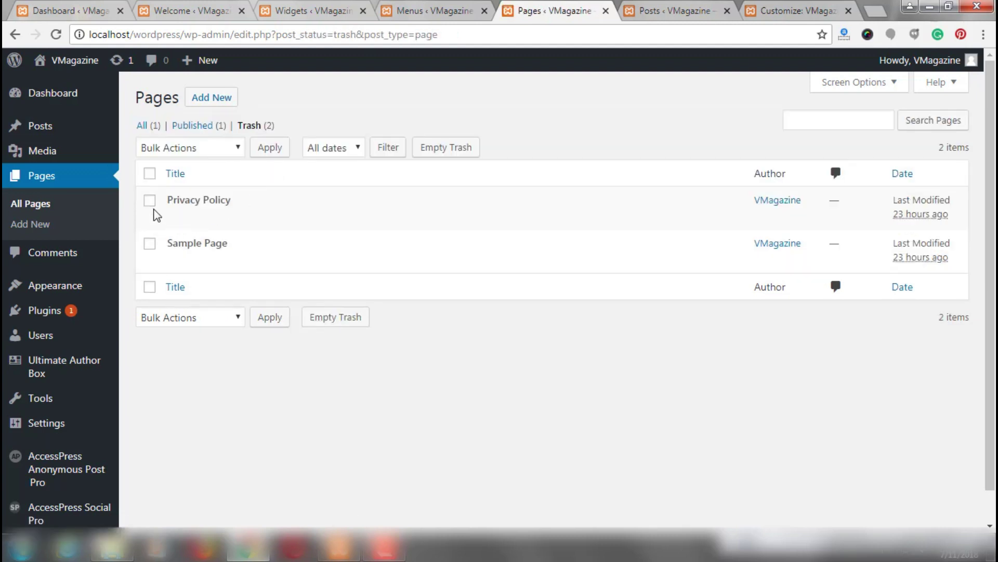
{"action": "mouse_move", "coordinate": [151, 224]}
{"action": "left_click", "coordinate": [150, 200]}
{"action": "left_click", "coordinate": [149, 244]}
{"action": "left_click", "coordinate": [231, 151]}
{"action": "left_click", "coordinate": [221, 193]}
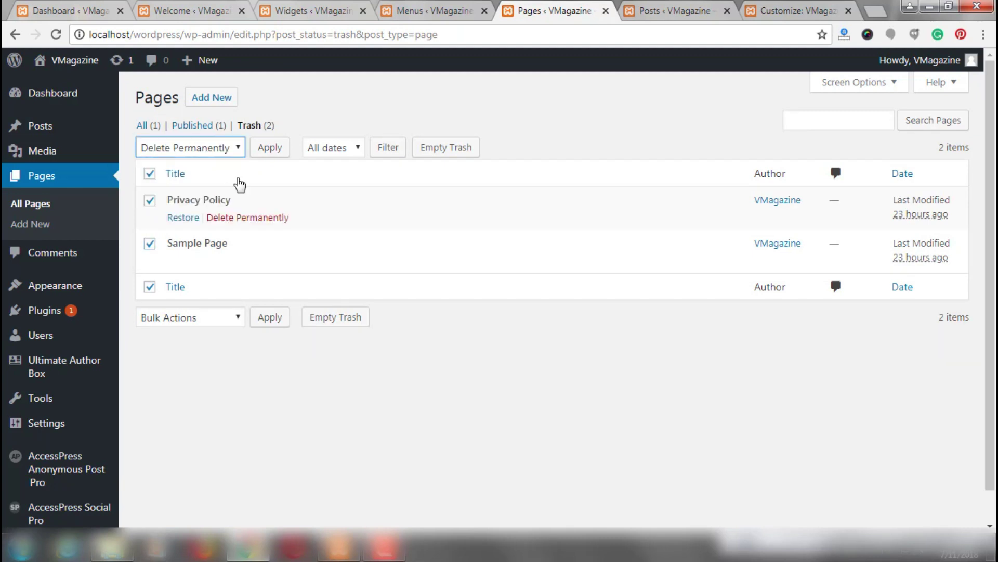
{"action": "left_click", "coordinate": [270, 148]}
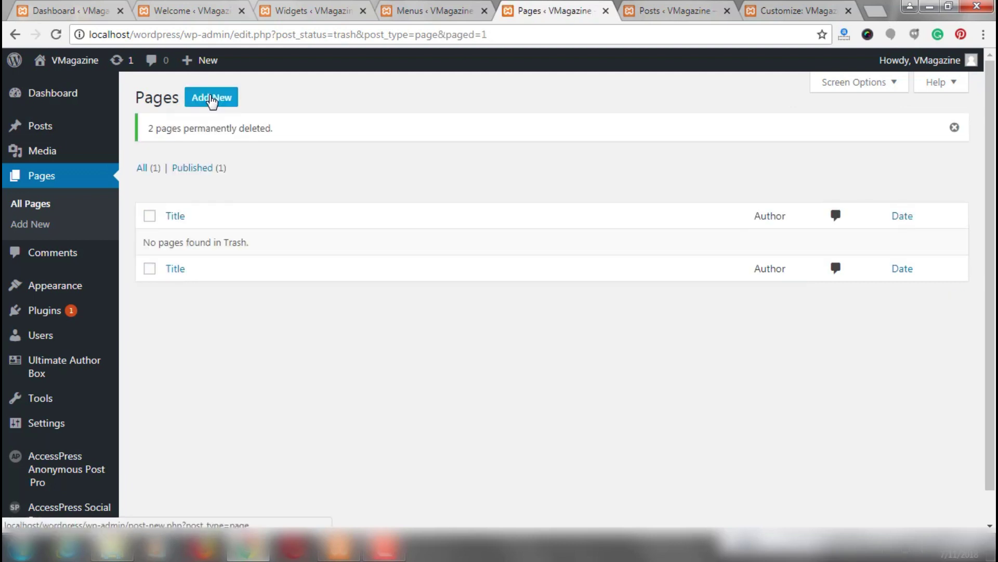
- Add a new page titled "About Us" and publish it
{"action": "left_click", "coordinate": [142, 168]}
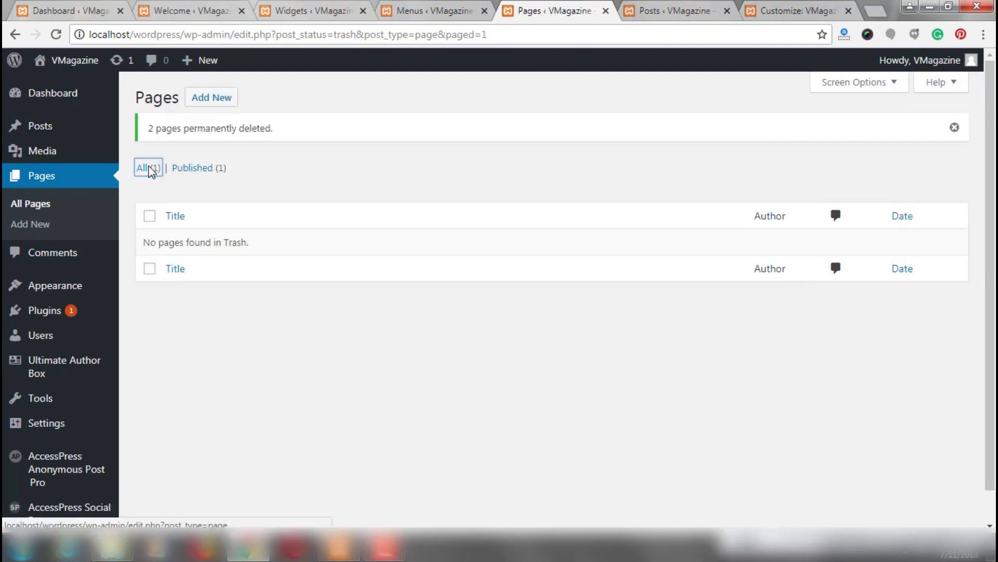
{"action": "left_click", "coordinate": [219, 104]}
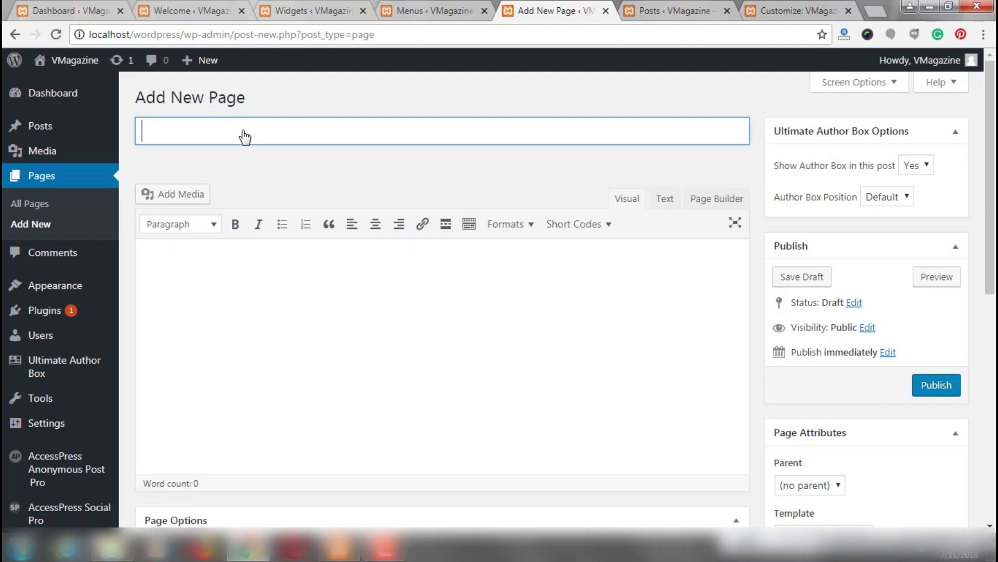
{"action": "type", "text": "Abouyt Us"}
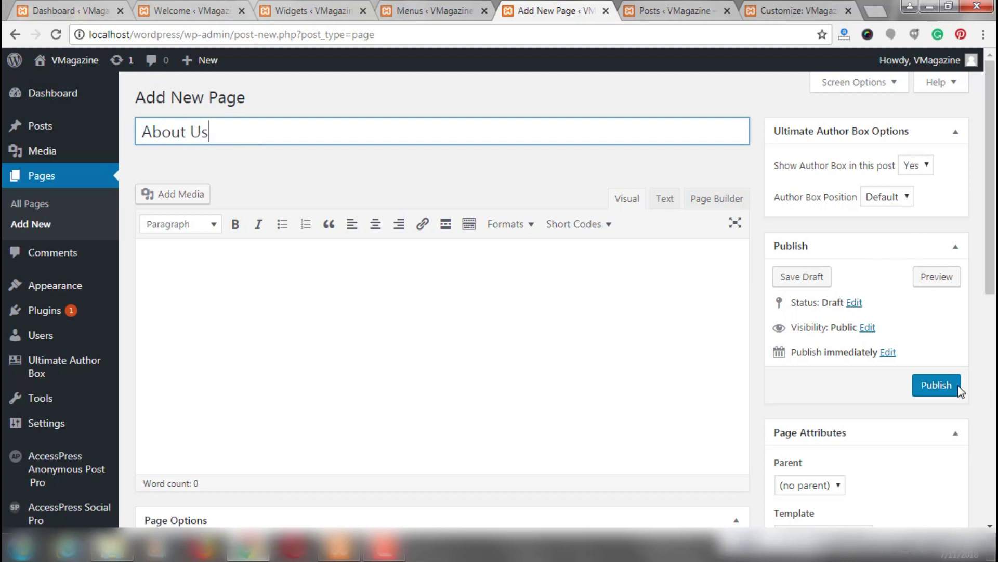
{"action": "left_click", "coordinate": [952, 388]}
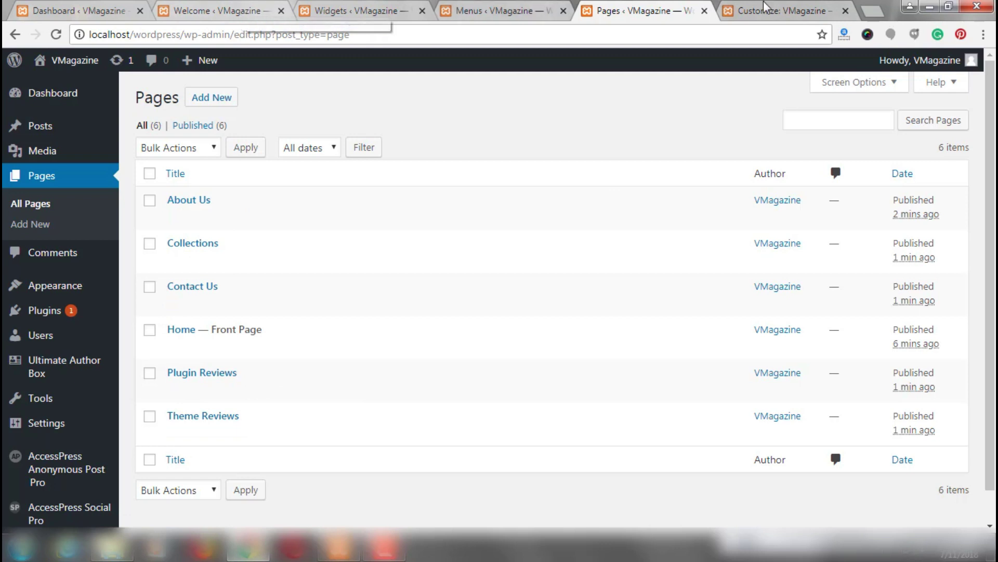
- Open the site's front end in a new browser tab to check the home page, and return to the Pages list
{"action": "right_click", "coordinate": [71, 73]}
{"action": "left_click", "coordinate": [130, 76]}
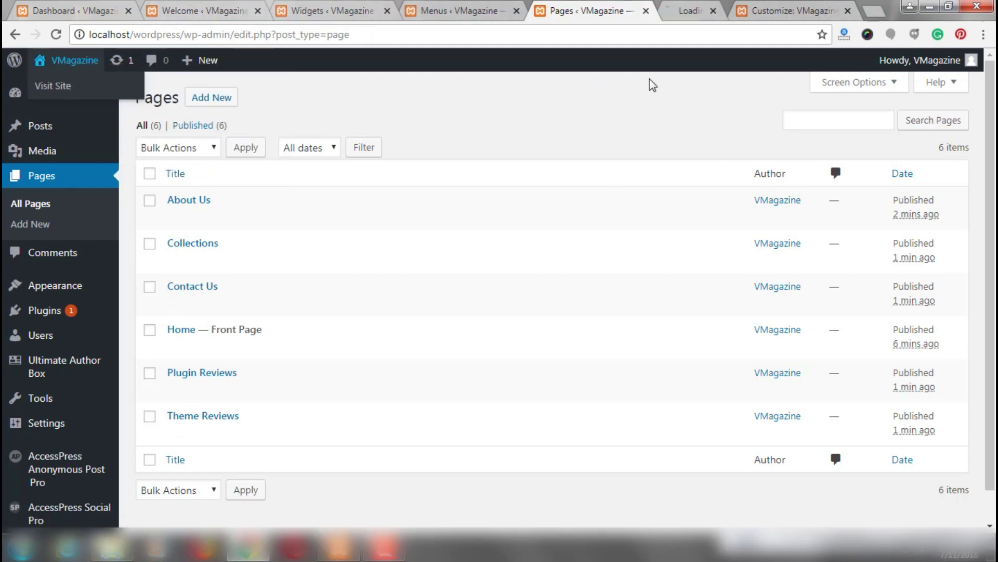
{"action": "left_click", "coordinate": [676, 10]}
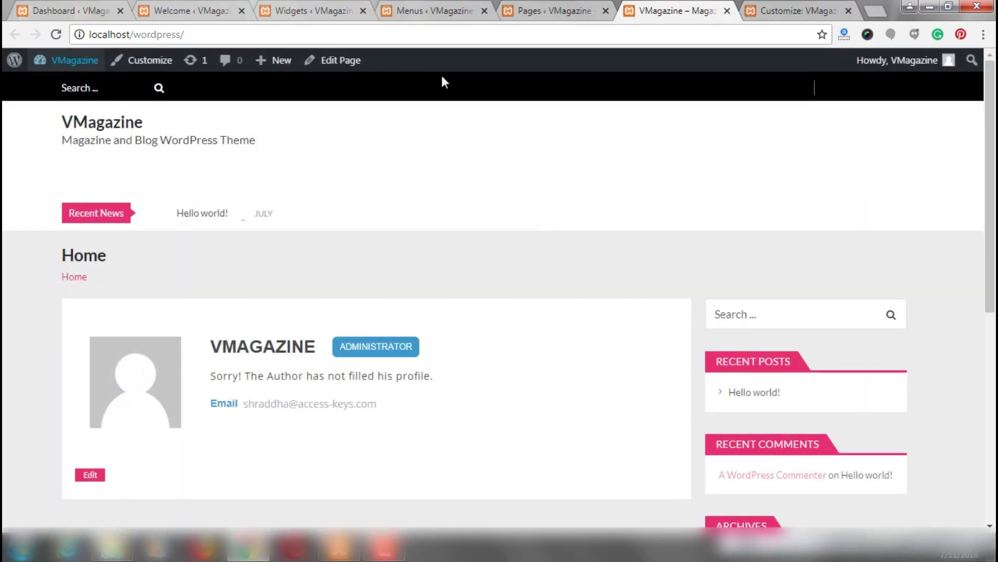
{"action": "left_click", "coordinate": [581, 6]}
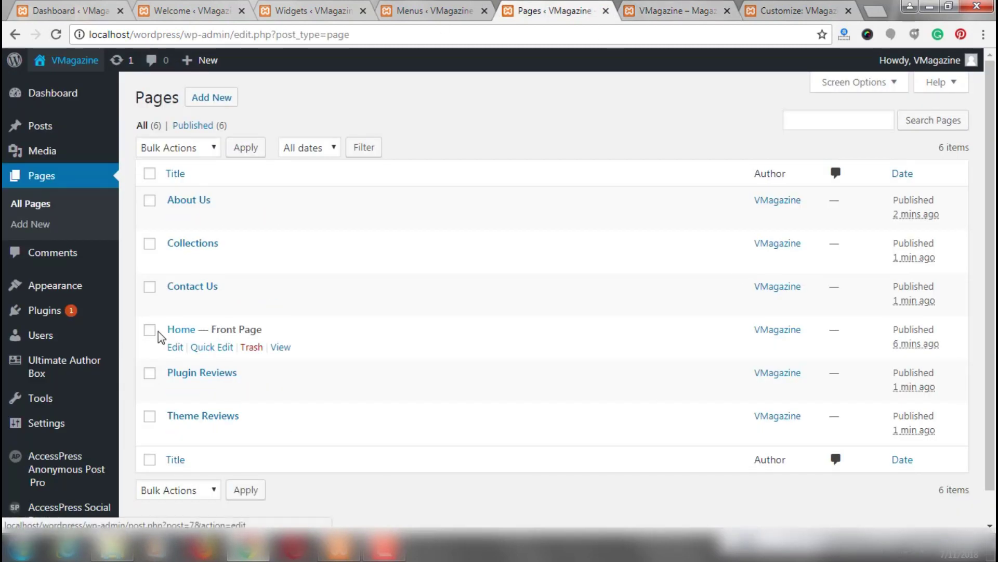
- Open the All Posts list in a new browser tab and look through the published posts and their categories
{"action": "mouse_move", "coordinate": [86, 296]}
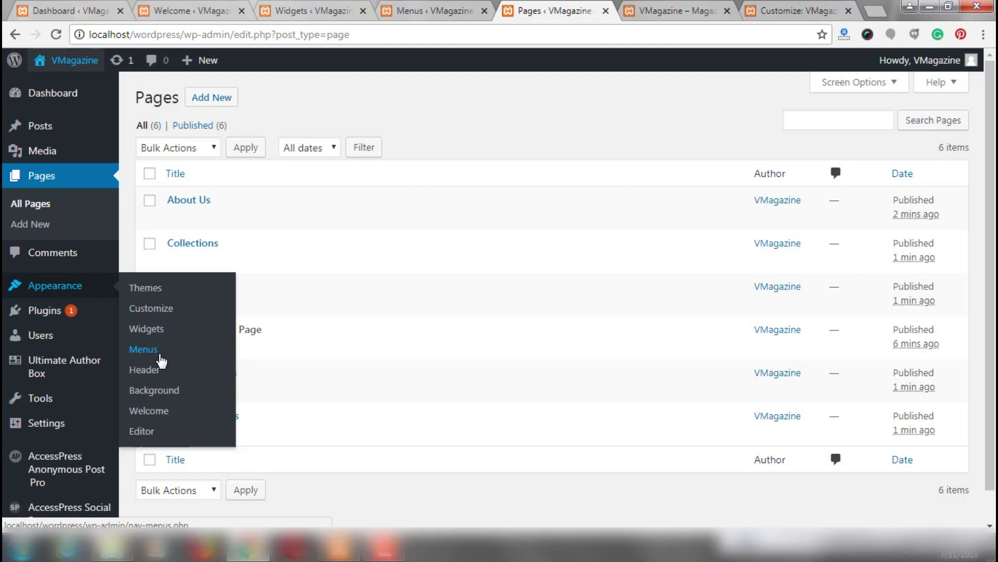
{"action": "mouse_move", "coordinate": [66, 129]}
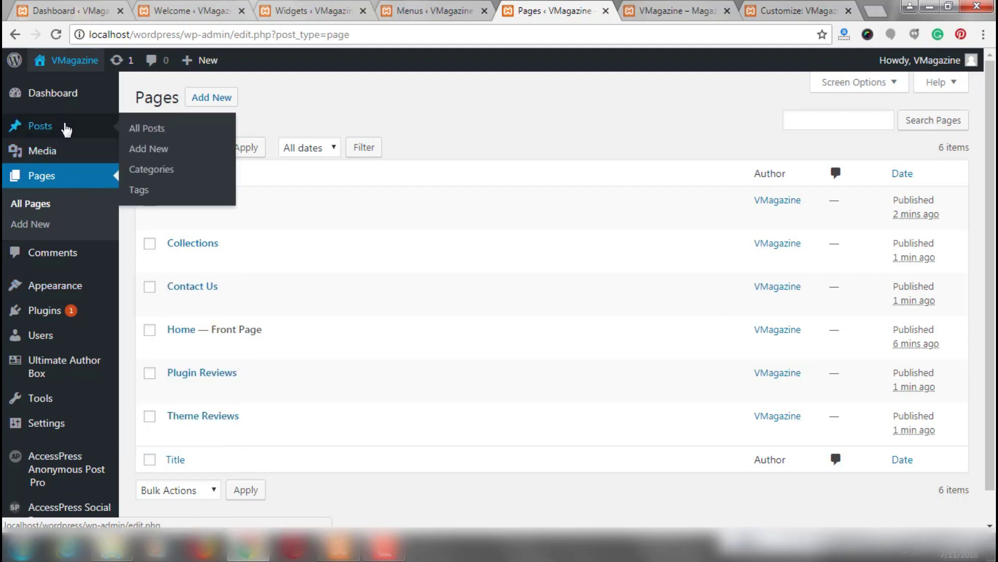
{"action": "right_click", "coordinate": [141, 129]}
{"action": "left_click", "coordinate": [156, 135]}
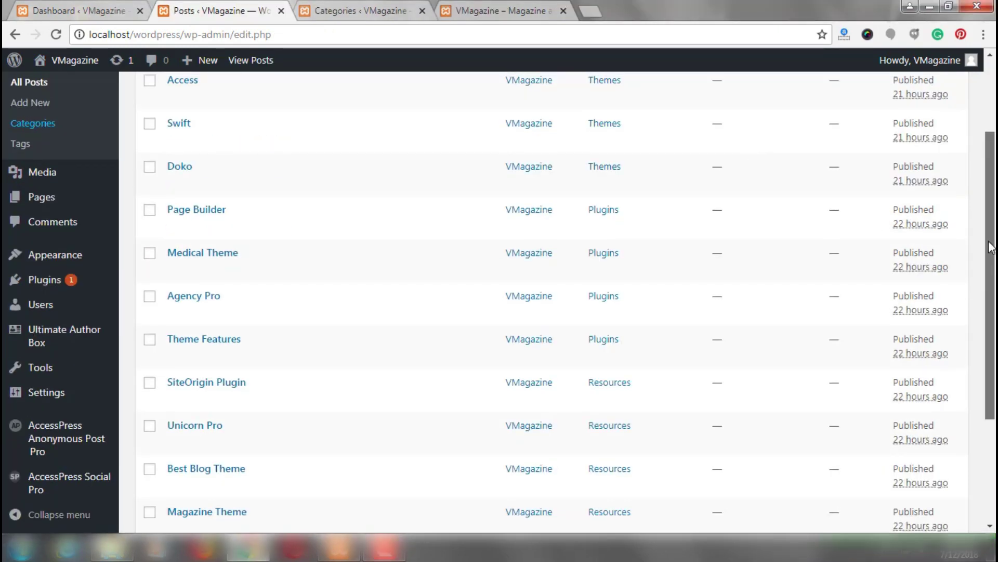
{"action": "scroll", "coordinate": [993, 234], "scroll_direction": "up", "scroll_amount": 3}
{"action": "scroll", "coordinate": [993, 234], "scroll_direction": "down", "scroll_amount": 1}
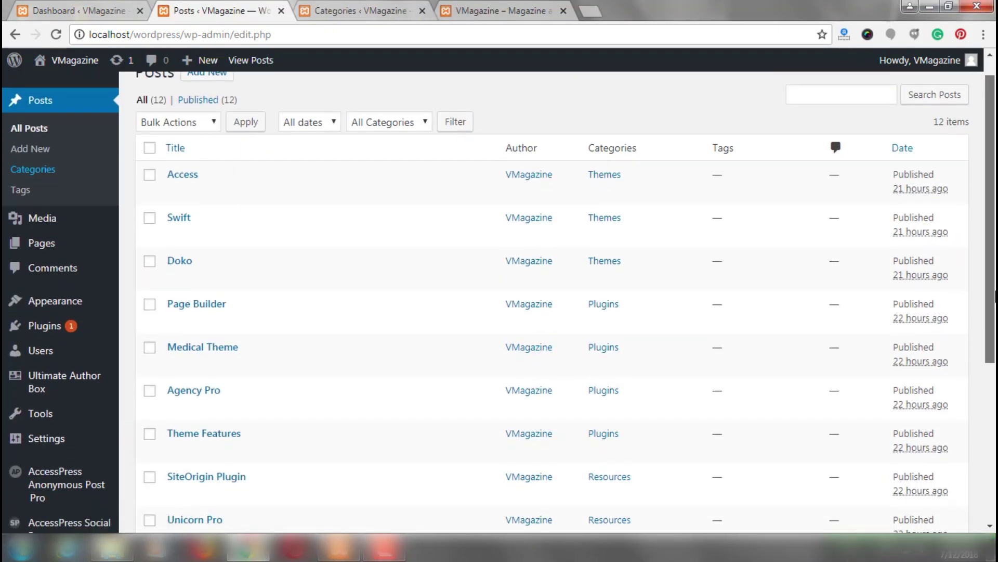
{"action": "scroll", "coordinate": [995, 296], "scroll_direction": "down", "scroll_amount": 5}
{"action": "scroll", "coordinate": [995, 222], "scroll_direction": "up", "scroll_amount": 6}
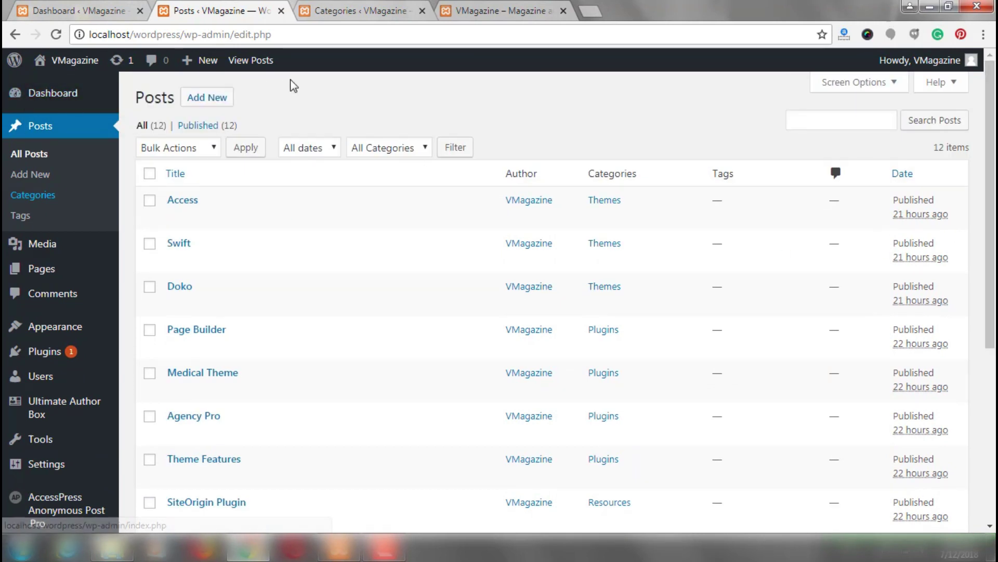
- Open the Add New Post form in a new browser tab and examine its Post Options, Format, Categories, Tags and Featured Image settings
{"action": "mouse_move", "coordinate": [79, 94]}
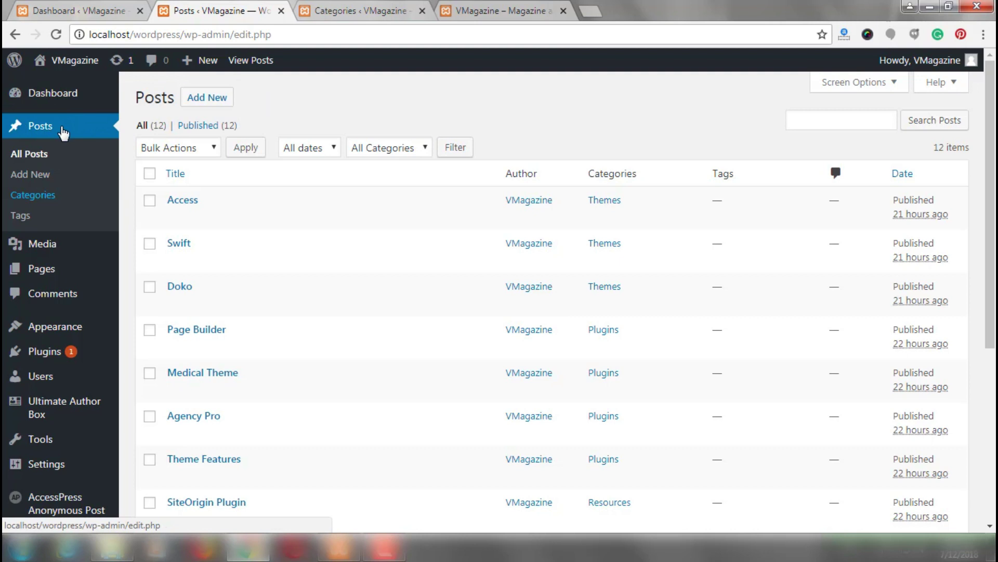
{"action": "right_click", "coordinate": [203, 92]}
{"action": "left_click", "coordinate": [223, 102]}
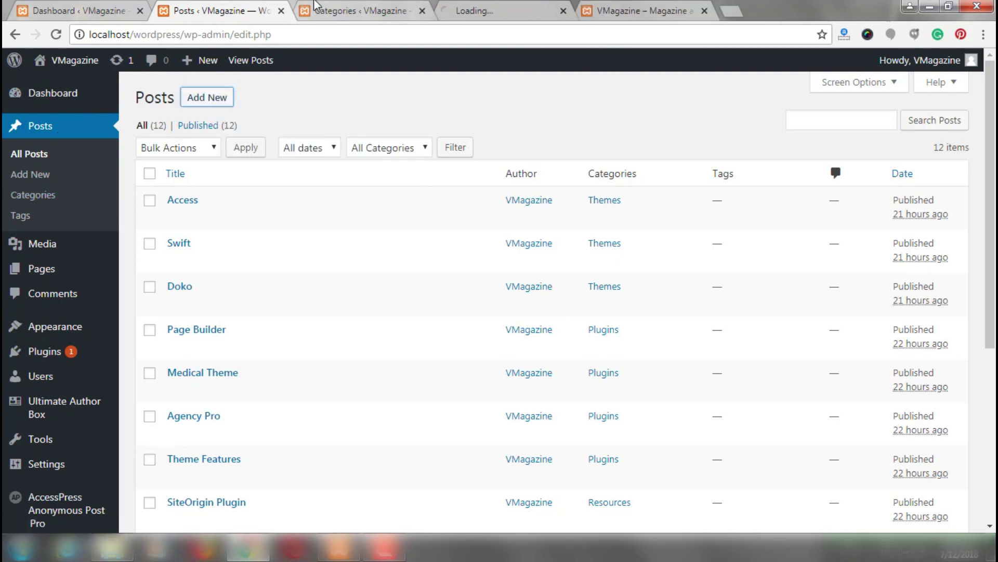
{"action": "left_click", "coordinate": [533, 8]}
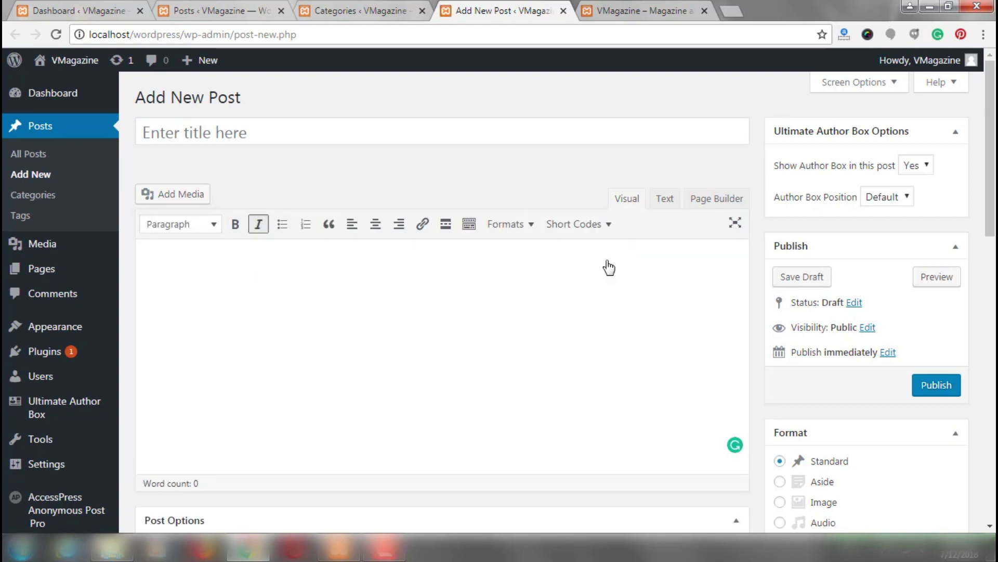
{"action": "scroll", "coordinate": [617, 301], "scroll_direction": "down", "scroll_amount": 6}
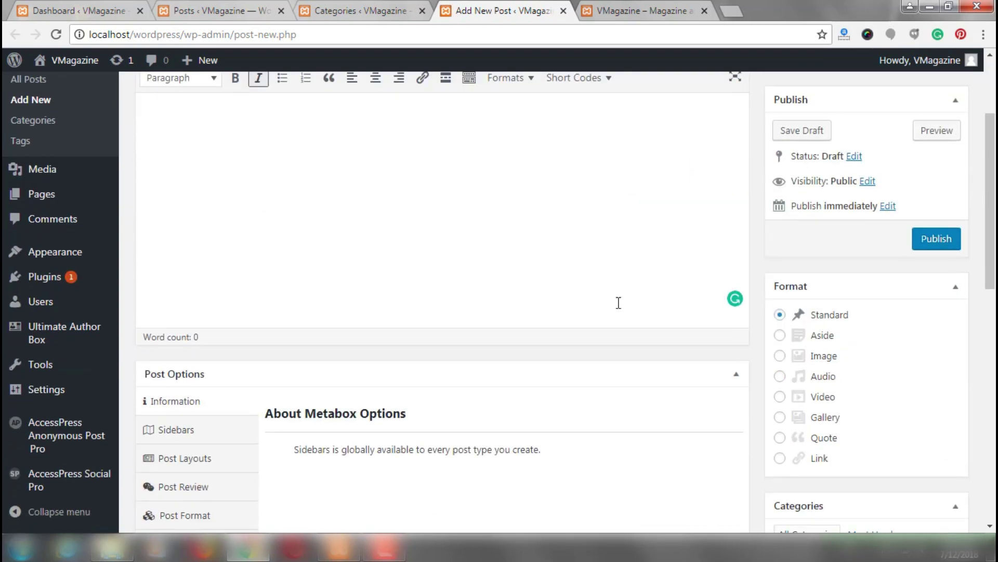
{"action": "scroll", "coordinate": [936, 370], "scroll_direction": "down", "scroll_amount": 3}
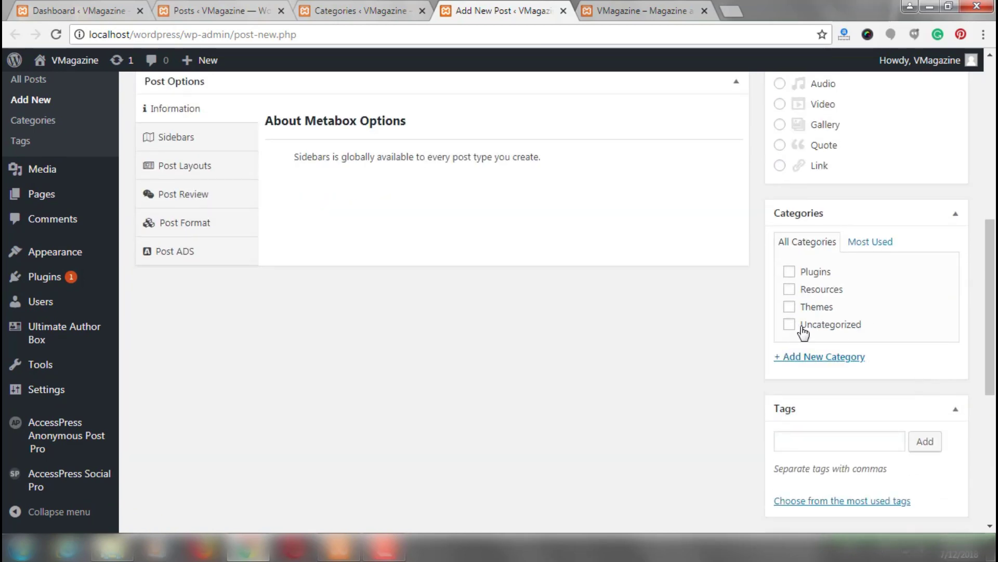
{"action": "left_click", "coordinate": [851, 442]}
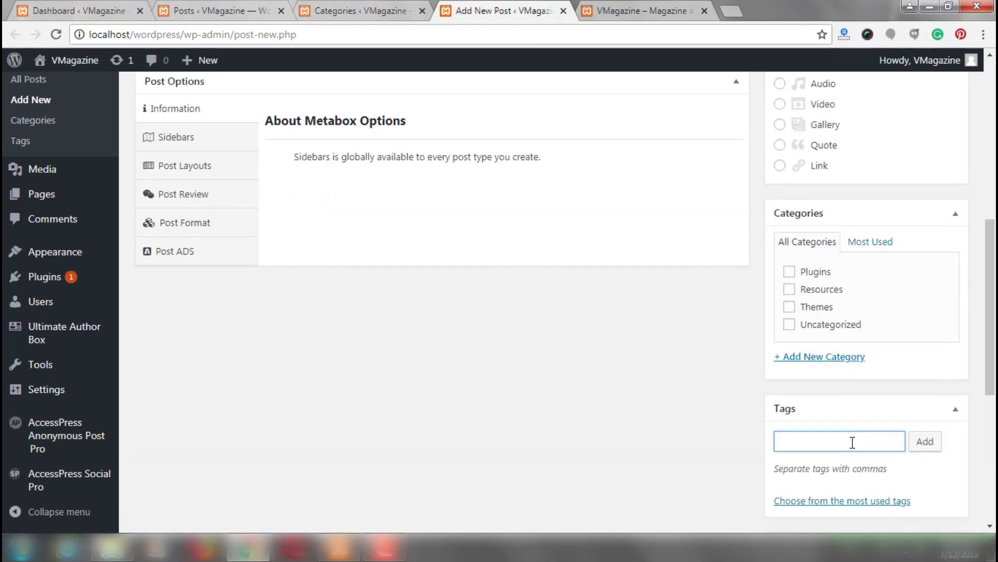
{"action": "scroll", "coordinate": [852, 442], "scroll_direction": "down", "scroll_amount": 6}
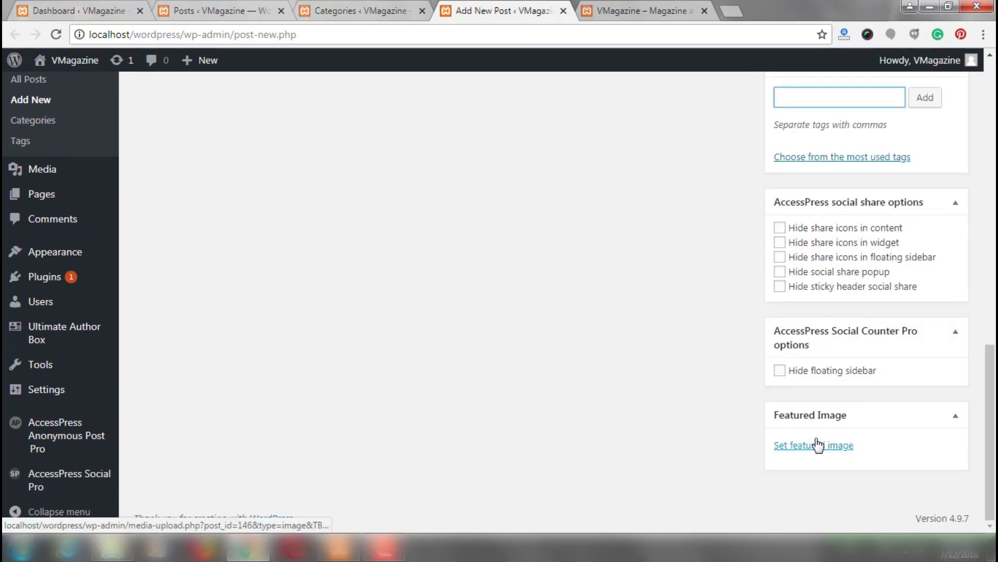
{"action": "scroll", "coordinate": [863, 338], "scroll_direction": "up", "scroll_amount": 8}
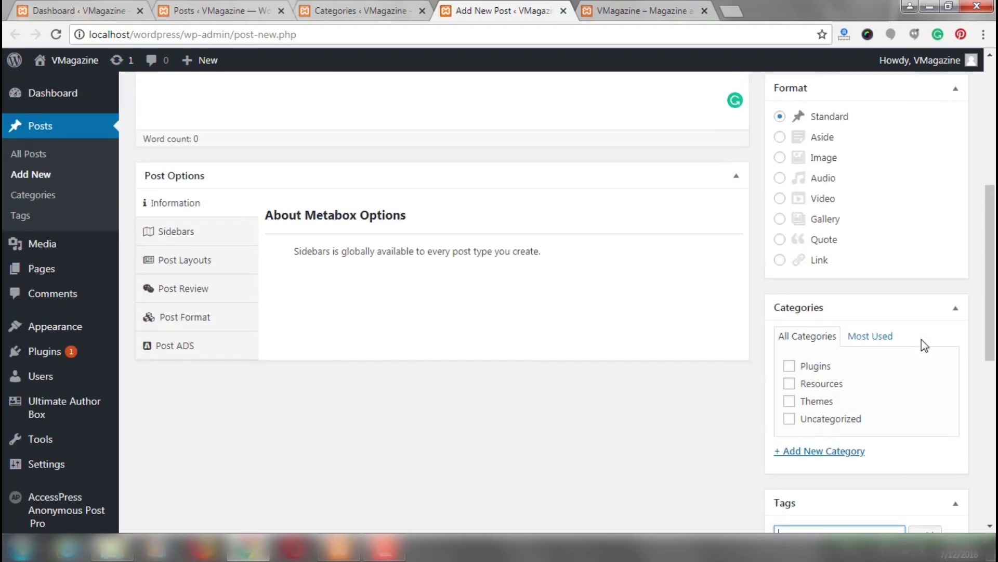
{"action": "scroll", "coordinate": [922, 339], "scroll_direction": "up", "scroll_amount": 5}
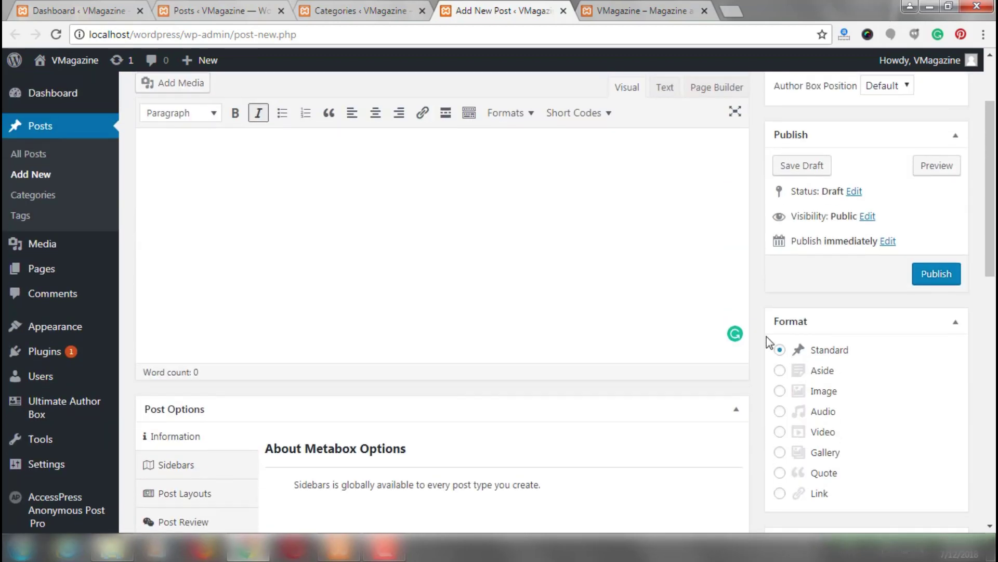
{"action": "scroll", "coordinate": [468, 280], "scroll_direction": "up", "scroll_amount": 3}
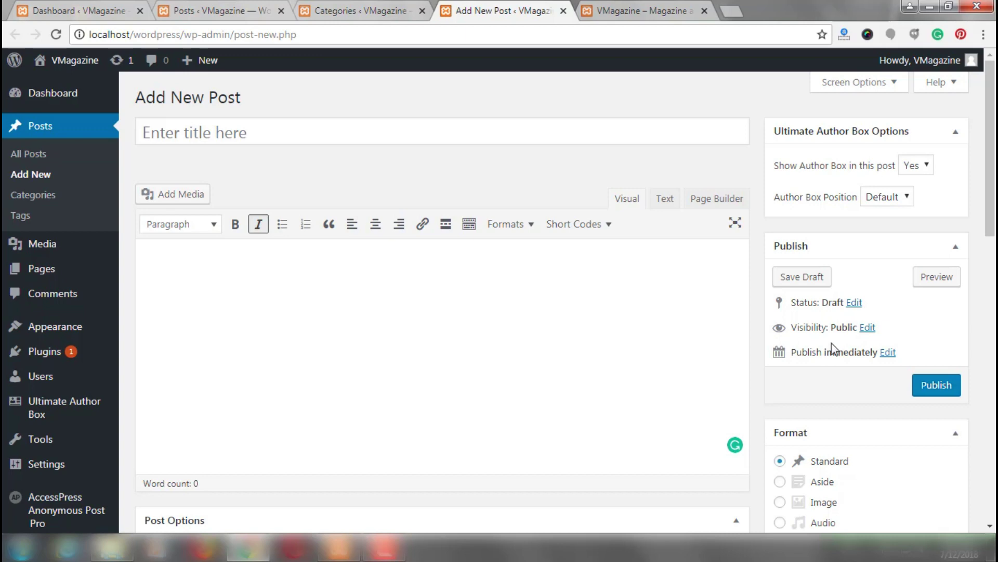
{"action": "scroll", "coordinate": [831, 343], "scroll_direction": "down", "scroll_amount": 8}
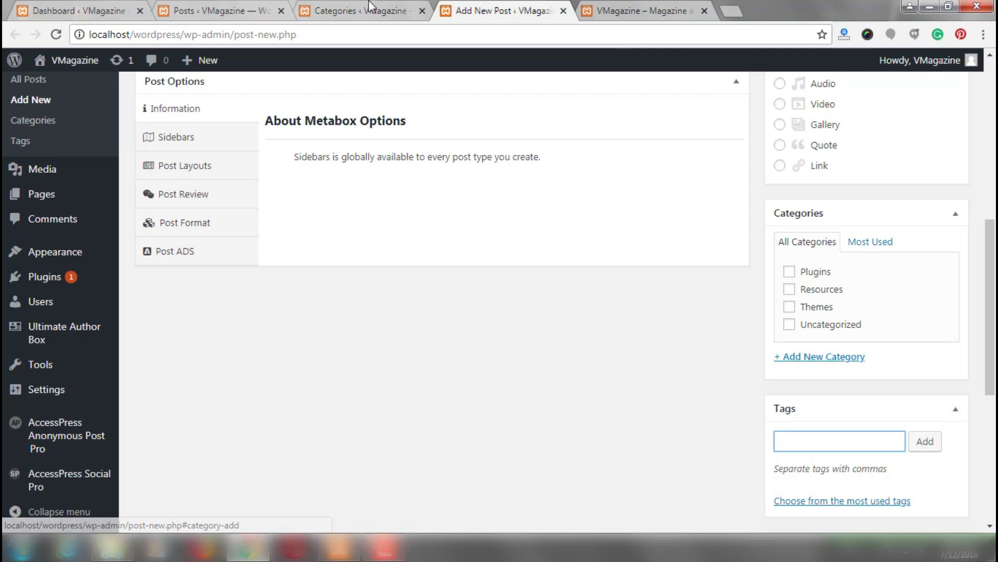
- On the Categories screen, examine the name, slug, parent and description fields for a new category and the list of existing categories
{"action": "left_click", "coordinate": [230, 8]}
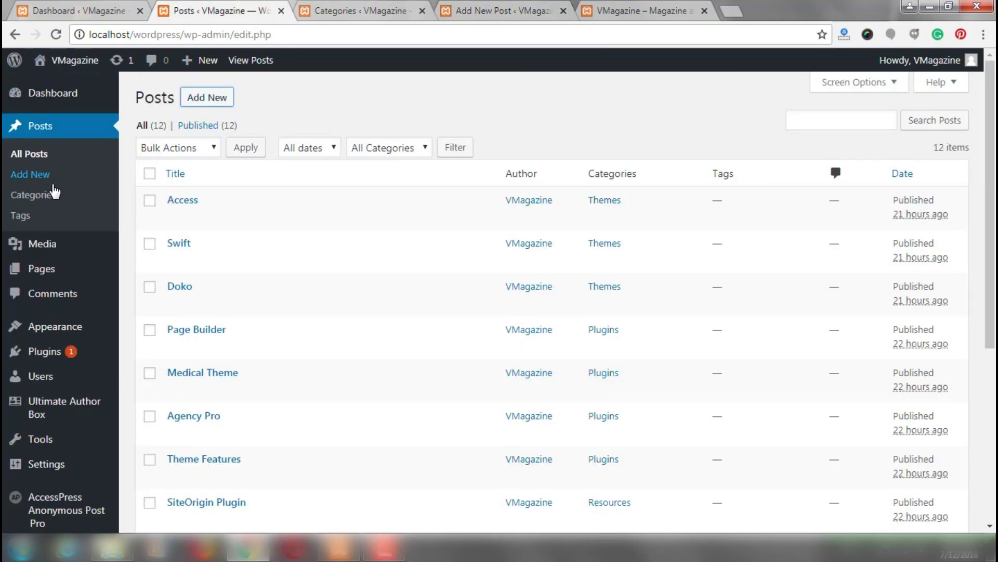
{"action": "left_click", "coordinate": [32, 195]}
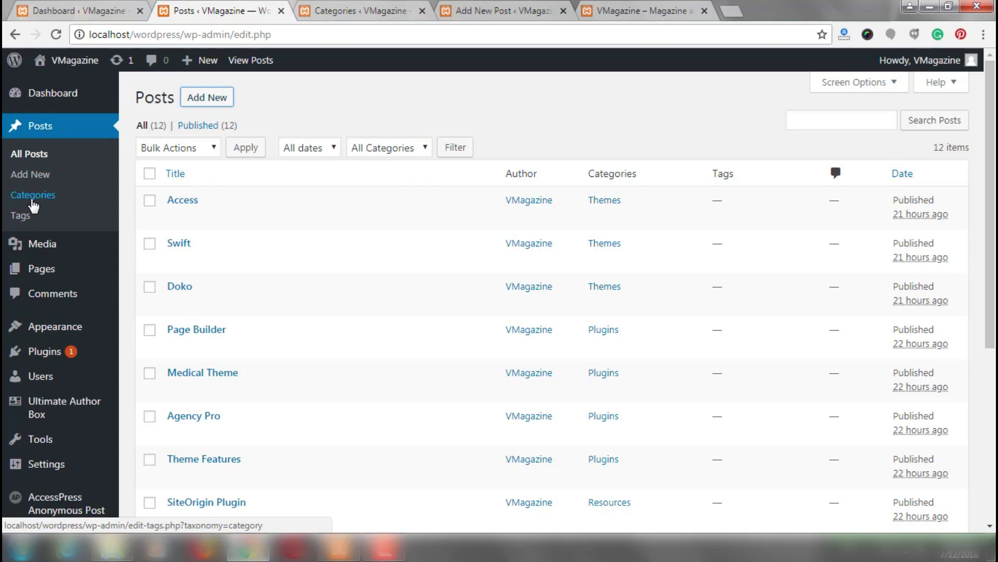
{"action": "left_click", "coordinate": [305, 10]}
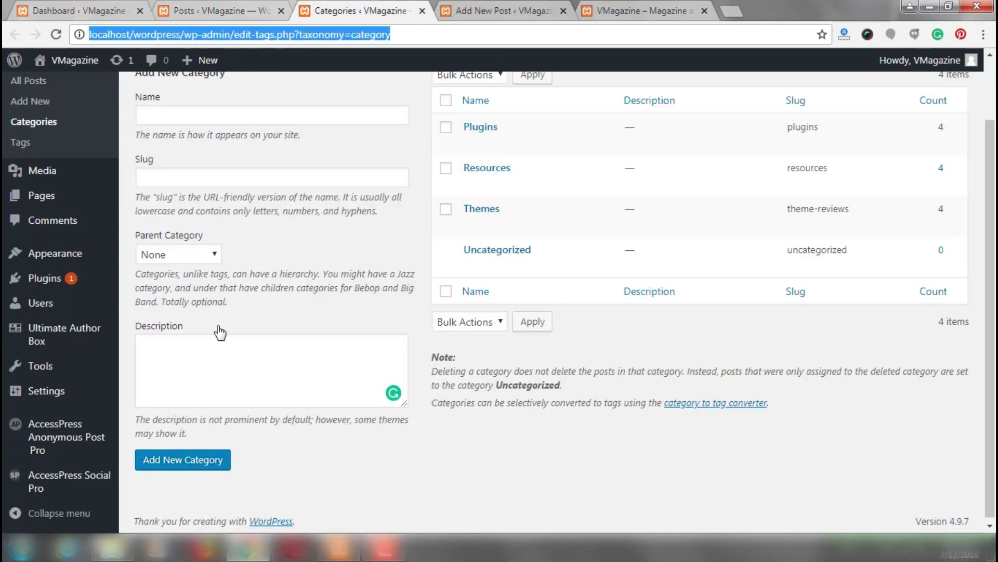
{"action": "scroll", "coordinate": [219, 330], "scroll_direction": "up", "scroll_amount": 3}
{"action": "left_click", "coordinate": [215, 188]}
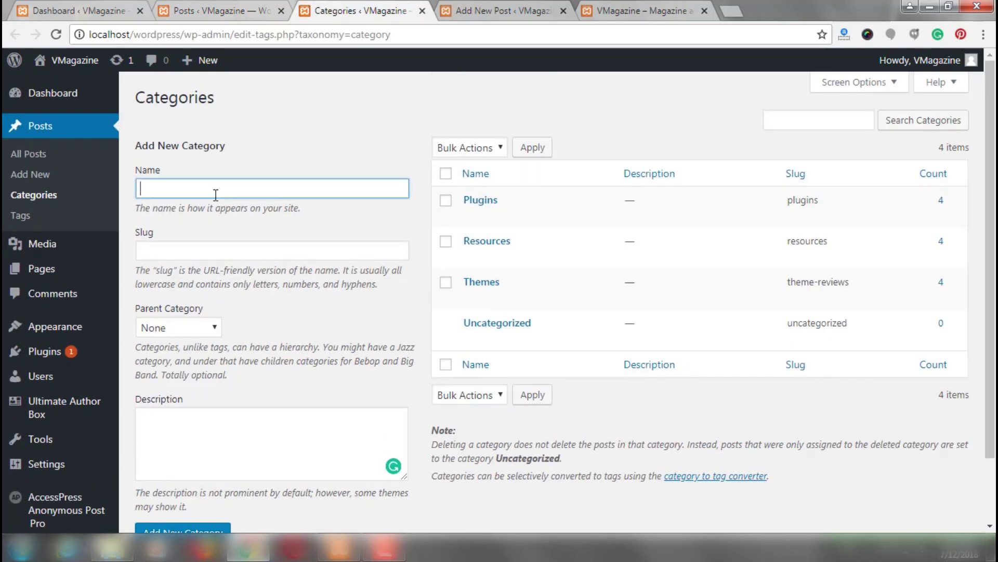
{"action": "left_click", "coordinate": [212, 251]}
{"action": "left_click", "coordinate": [194, 329]}
{"action": "left_click", "coordinate": [223, 425]}
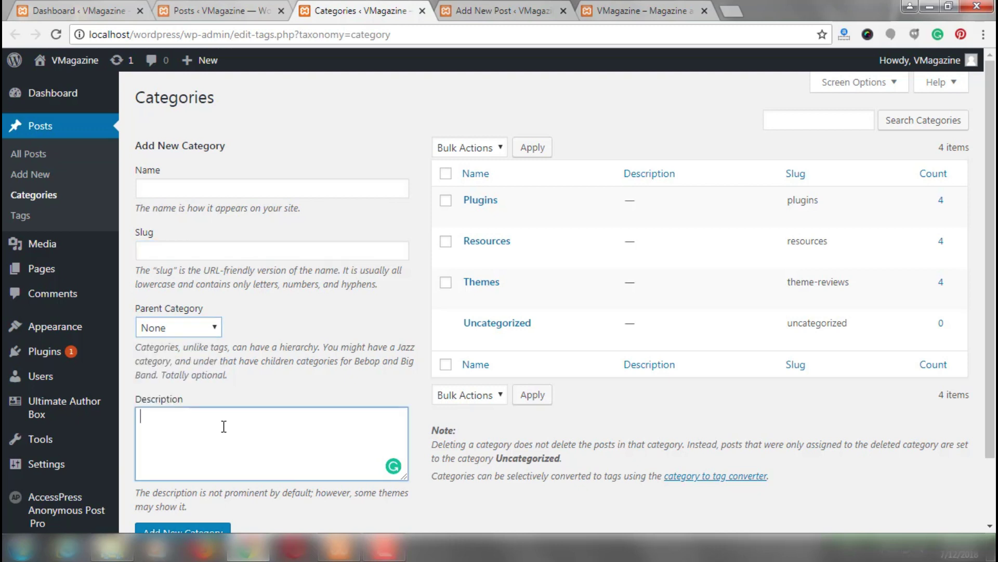
{"action": "scroll", "coordinate": [223, 423], "scroll_direction": "down", "scroll_amount": 2}
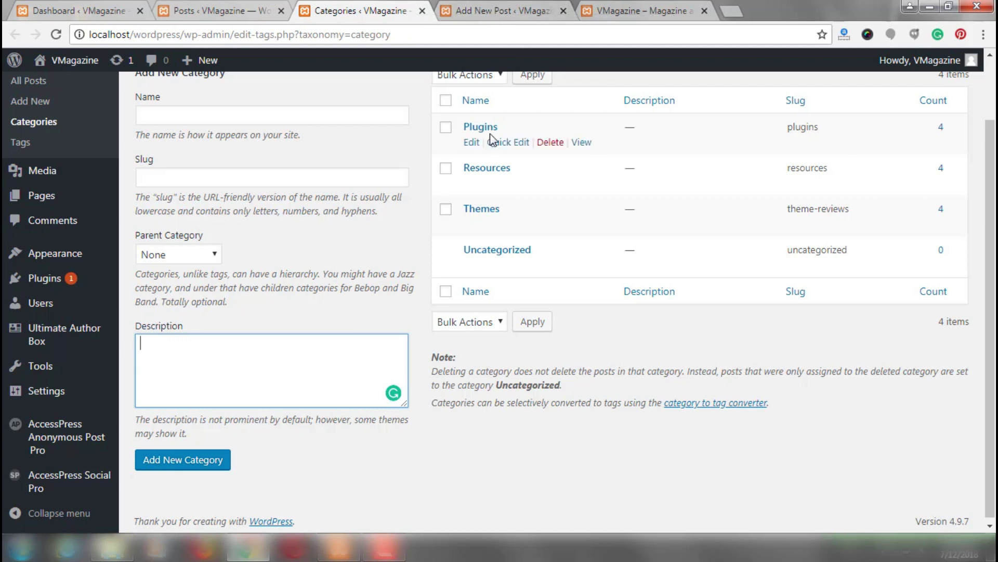
{"action": "mouse_move", "coordinate": [494, 170]}
{"action": "mouse_move", "coordinate": [497, 213]}
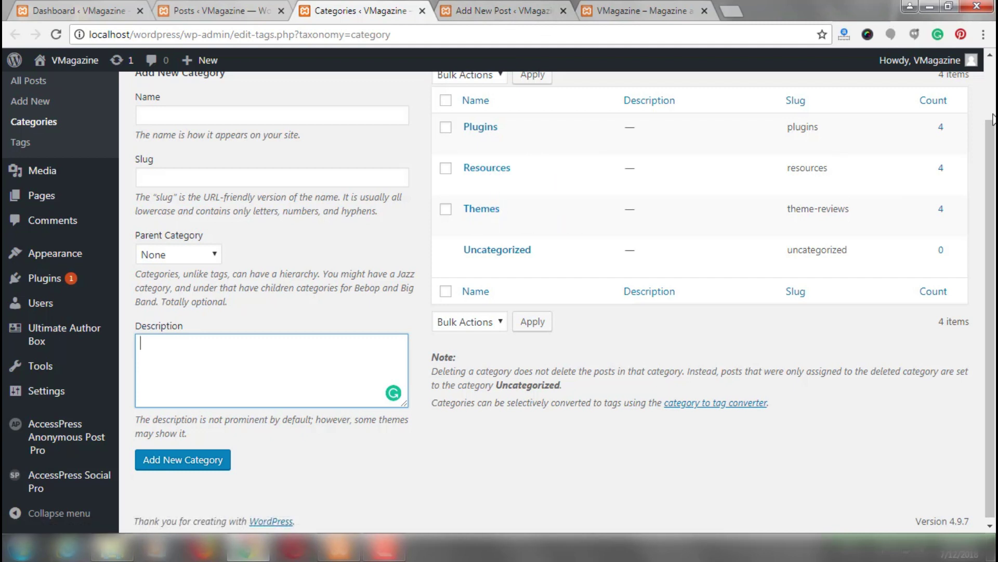
{"action": "mouse_move", "coordinate": [940, 174]}
- Close the Categories and Add New Post tabs, and open the Menus admin screen in a new browser tab
{"action": "left_click", "coordinate": [422, 11]}
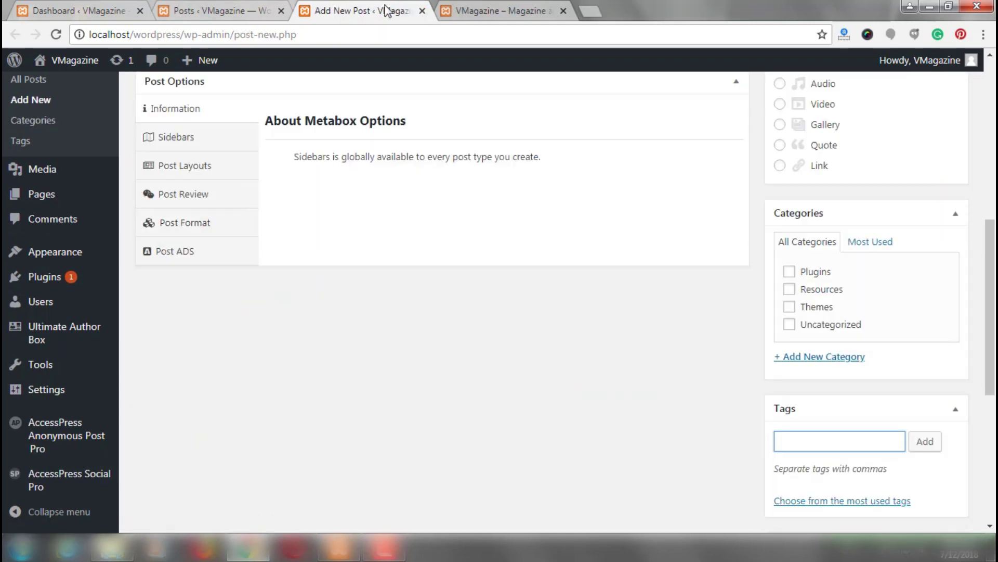
{"action": "key", "text": "ctrl+w"}
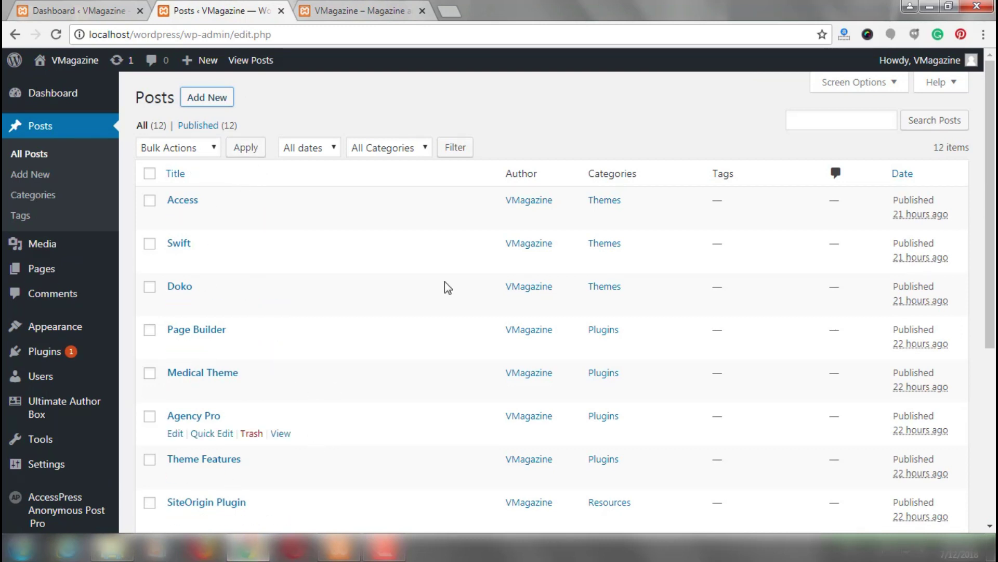
{"action": "scroll", "coordinate": [327, 362], "scroll_direction": "down", "scroll_amount": 1}
{"action": "scroll", "coordinate": [327, 362], "scroll_direction": "down", "scroll_amount": 3}
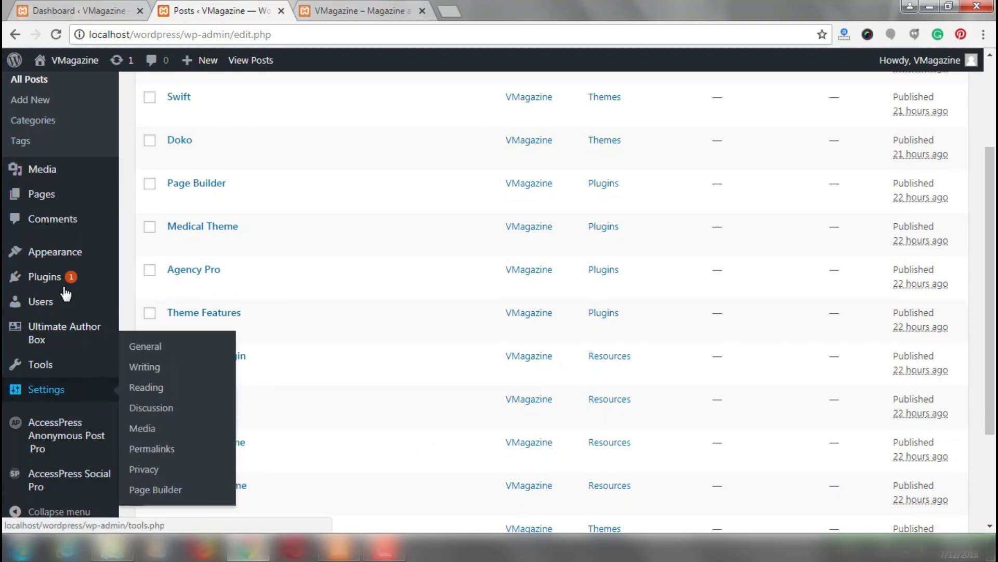
{"action": "mouse_move", "coordinate": [57, 255]}
{"action": "right_click", "coordinate": [148, 319]}
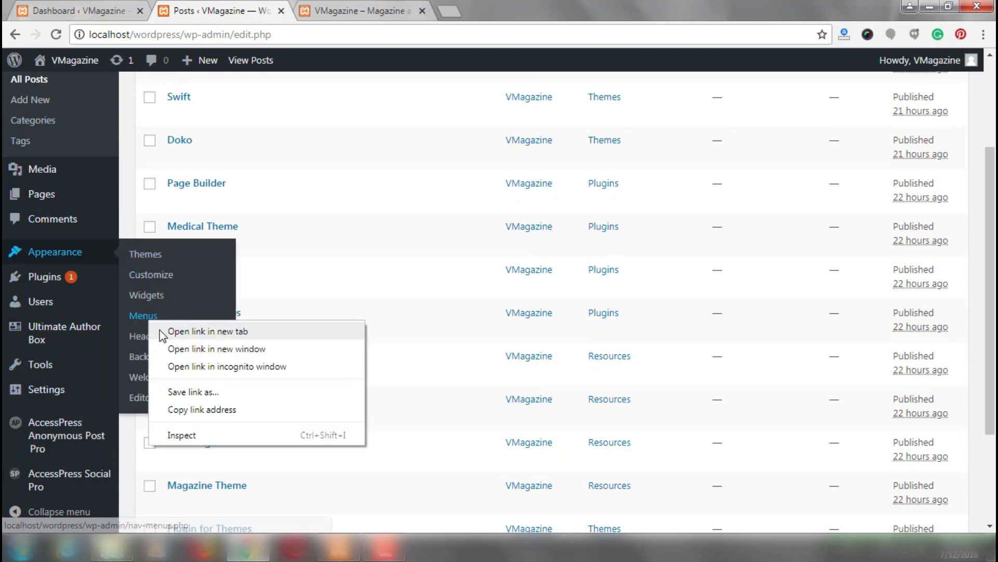
{"action": "left_click", "coordinate": [218, 329]}
{"action": "left_click", "coordinate": [364, 11]}
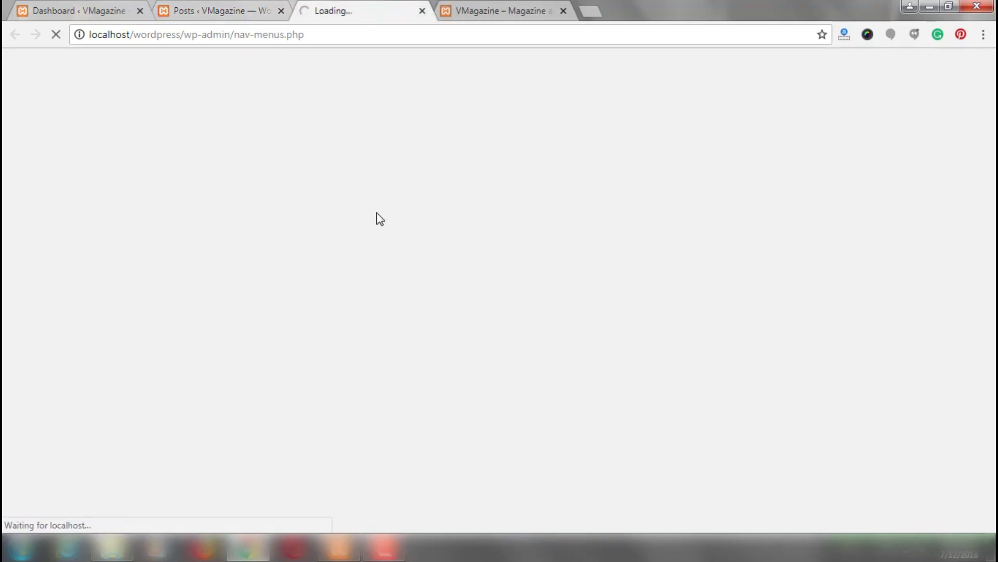
- Create a menu named VMagazine Theme and add the Home, About Us, Theme Reviews, Plugin Reviews, Collections and Contact Us pages to it
{"action": "left_click", "coordinate": [434, 222]}
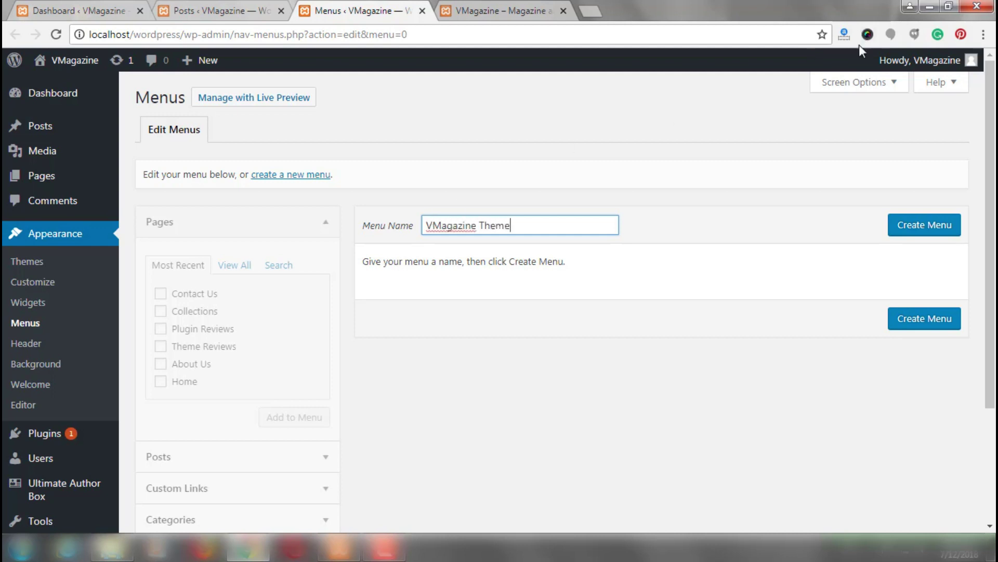
{"action": "left_click", "coordinate": [899, 230]}
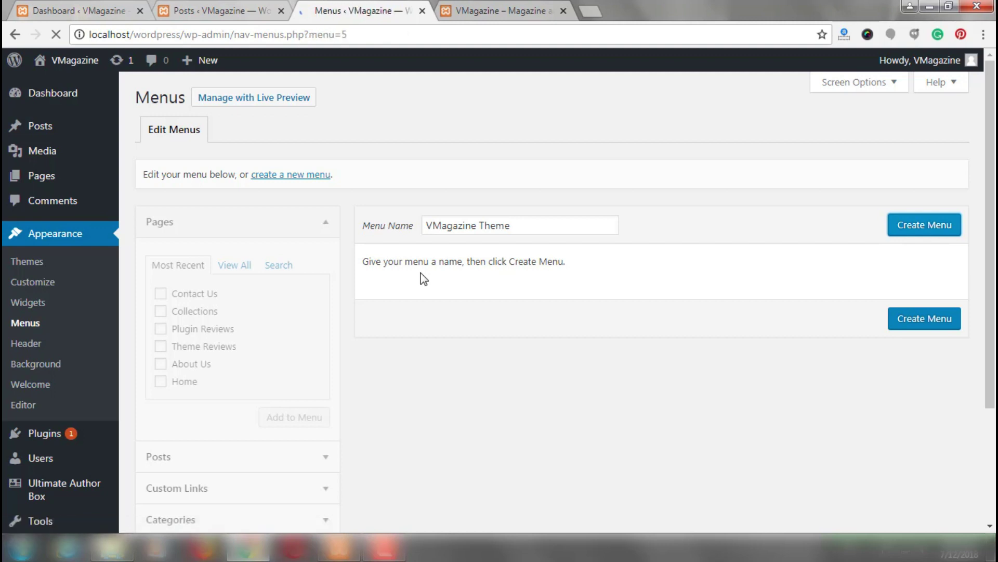
{"action": "left_click", "coordinate": [161, 382]}
{"action": "left_click", "coordinate": [161, 364]}
{"action": "left_click", "coordinate": [160, 346]}
{"action": "left_click", "coordinate": [161, 328]}
{"action": "left_click", "coordinate": [161, 311]}
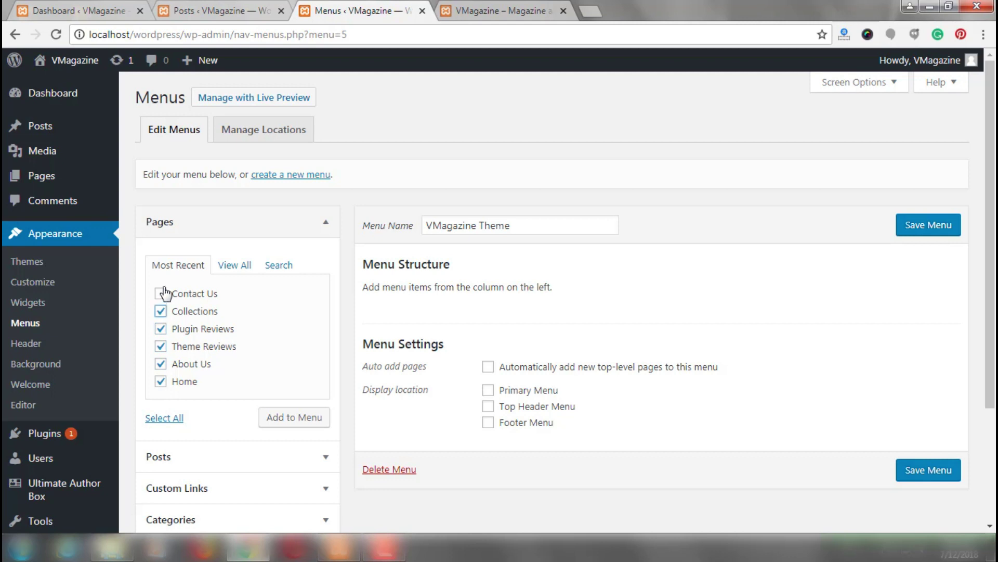
{"action": "left_click", "coordinate": [162, 294]}
{"action": "scroll", "coordinate": [242, 327], "scroll_direction": "down", "scroll_amount": 2}
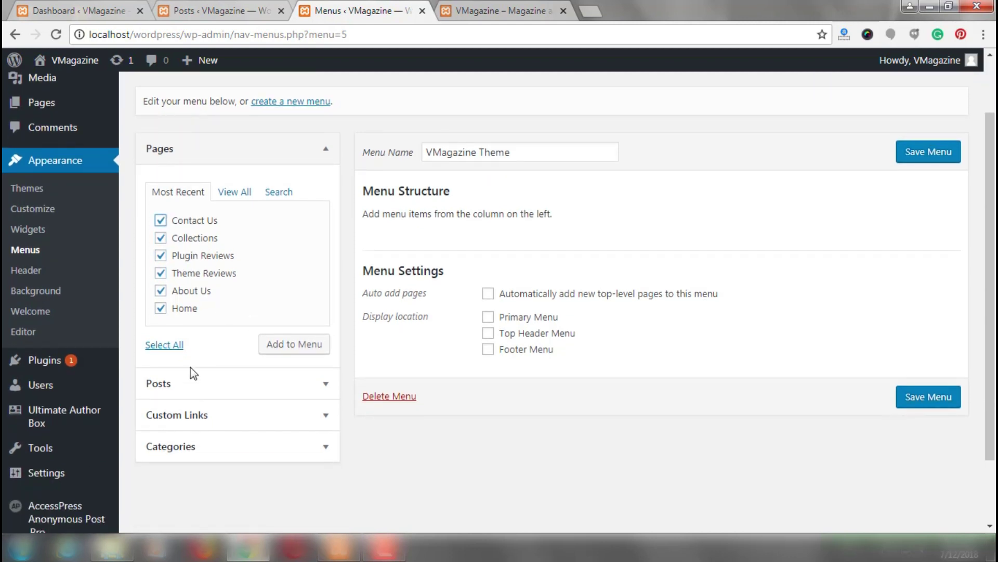
{"action": "left_click", "coordinate": [300, 358]}
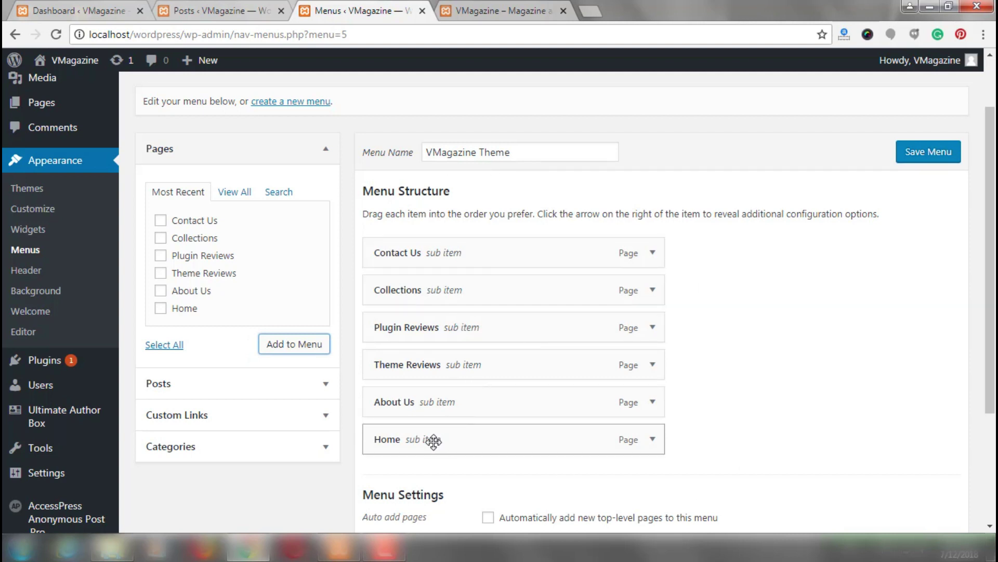
- Reorder the menu items as Home, About Us, Collections, Theme Reviews, Plugin Reviews and Contact Us, all at the top level
{"action": "left_click_drag", "start_coordinate": [433, 441], "coordinate": [429, 252]}
{"action": "left_click_drag", "start_coordinate": [568, 441], "coordinate": [427, 290]}
{"action": "left_click_drag", "start_coordinate": [426, 330], "coordinate": [391, 359]}
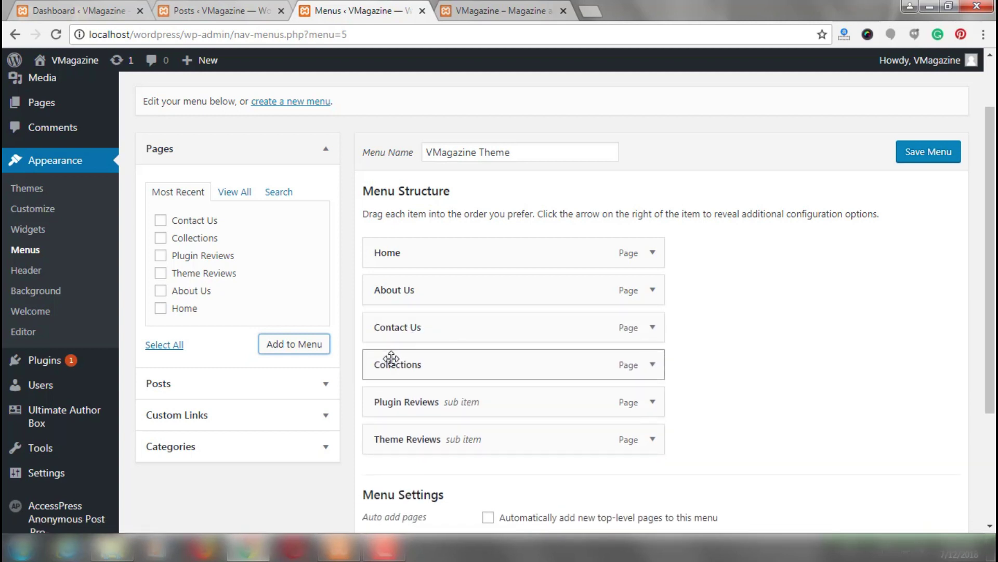
{"action": "left_click_drag", "start_coordinate": [468, 373], "coordinate": [408, 326]}
{"action": "left_click_drag", "start_coordinate": [419, 404], "coordinate": [420, 359]}
{"action": "left_click_drag", "start_coordinate": [437, 437], "coordinate": [428, 359]}
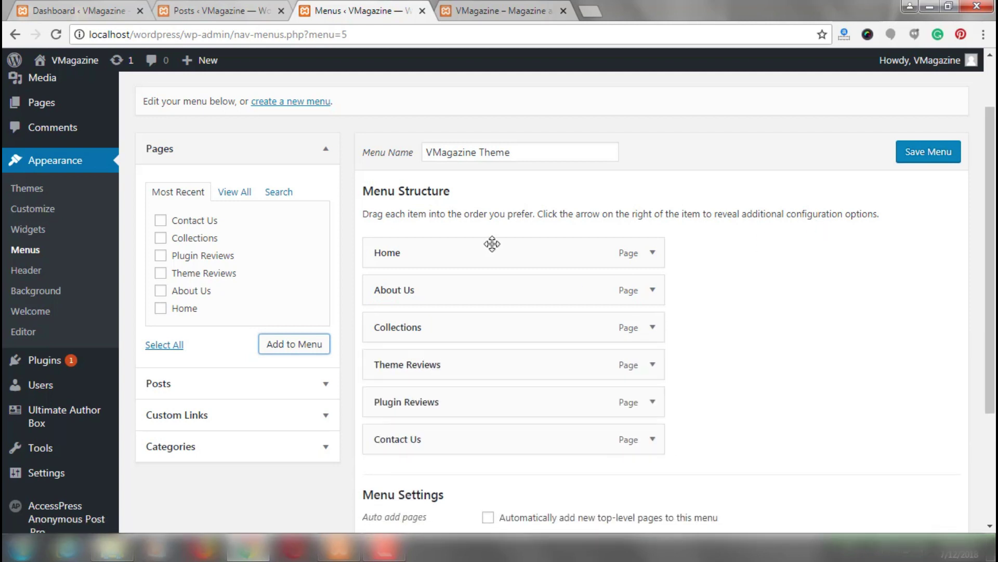
- Expand the Home menu item, examine its navigation label and mega menu option, and collapse it
{"action": "left_click", "coordinate": [653, 253]}
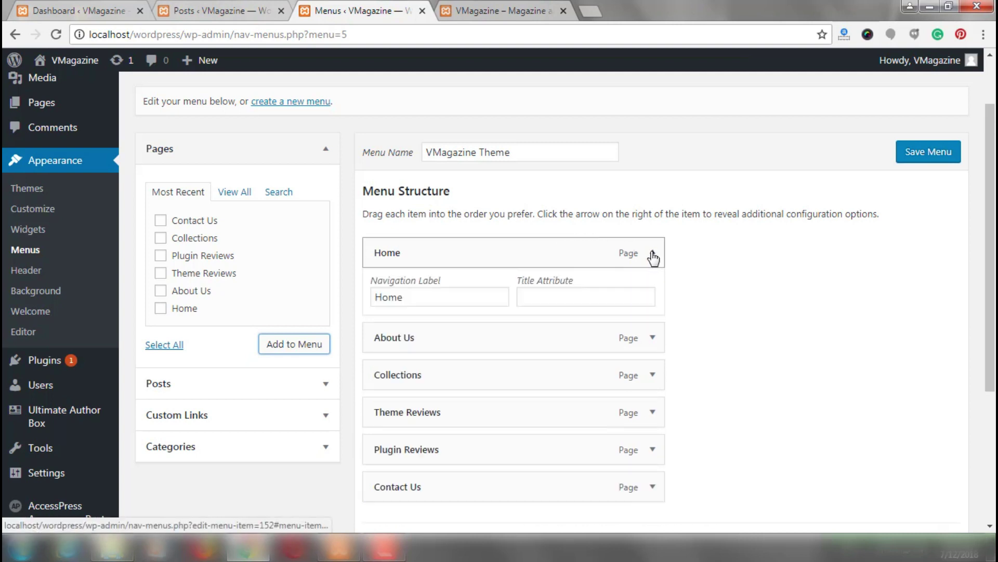
{"action": "left_click", "coordinate": [409, 300]}
{"action": "double_click", "coordinate": [413, 300]}
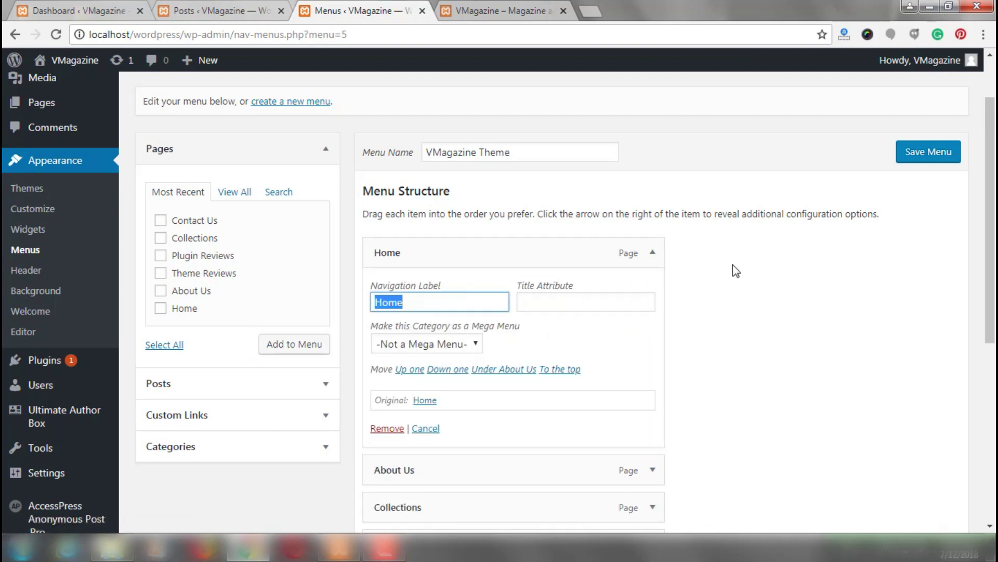
{"action": "left_click", "coordinate": [456, 345]}
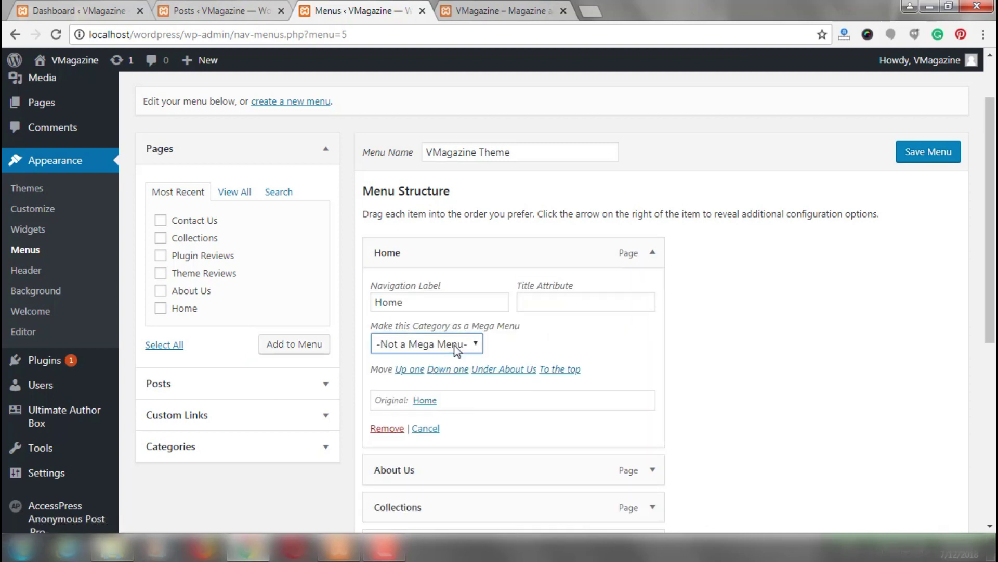
{"action": "left_click", "coordinate": [652, 253]}
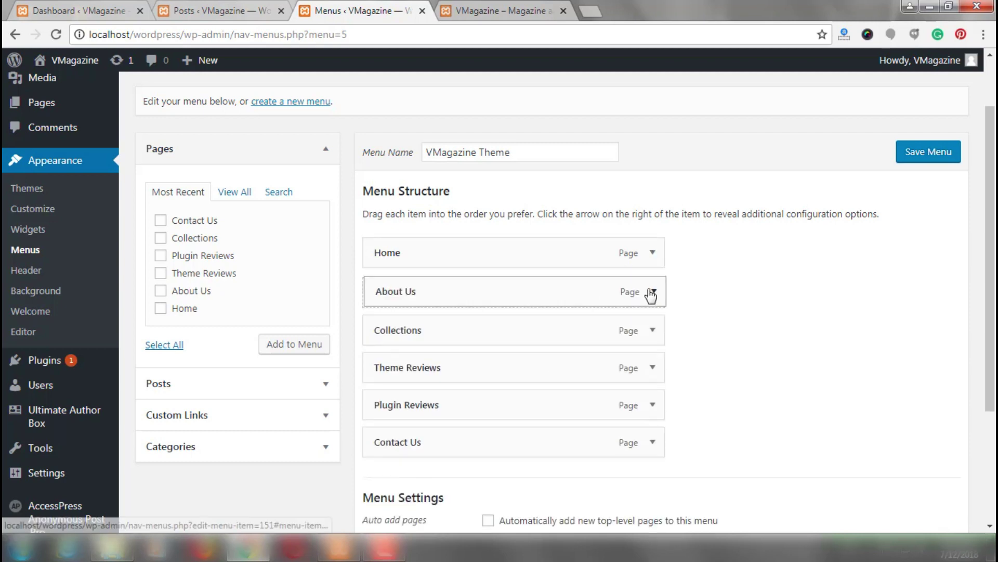
- Make the Collections menu item a mega menu using the Resources category, and collapse the item
{"action": "left_click", "coordinate": [653, 329]}
{"action": "scroll", "coordinate": [497, 353], "scroll_direction": "down", "scroll_amount": 3}
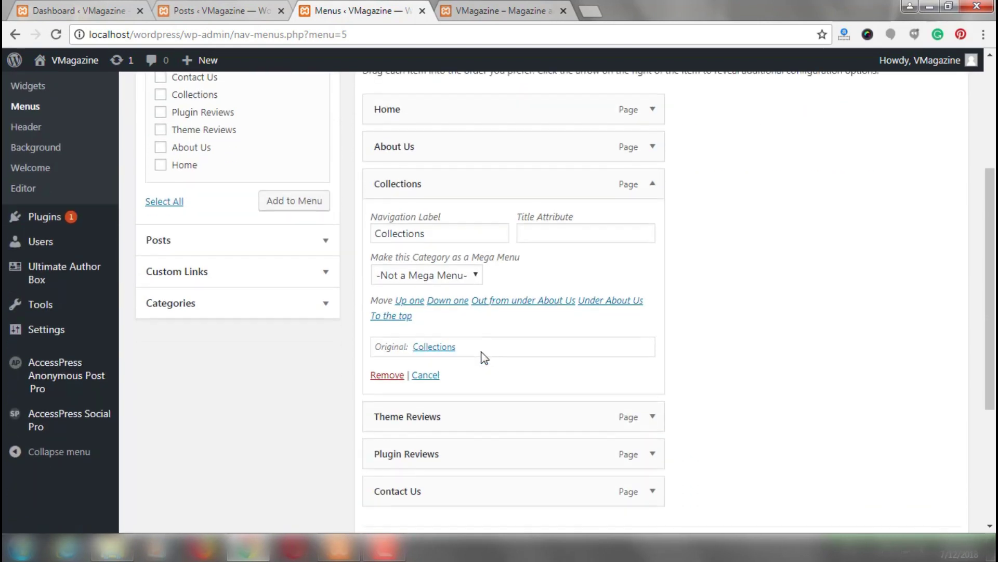
{"action": "left_click", "coordinate": [454, 270]}
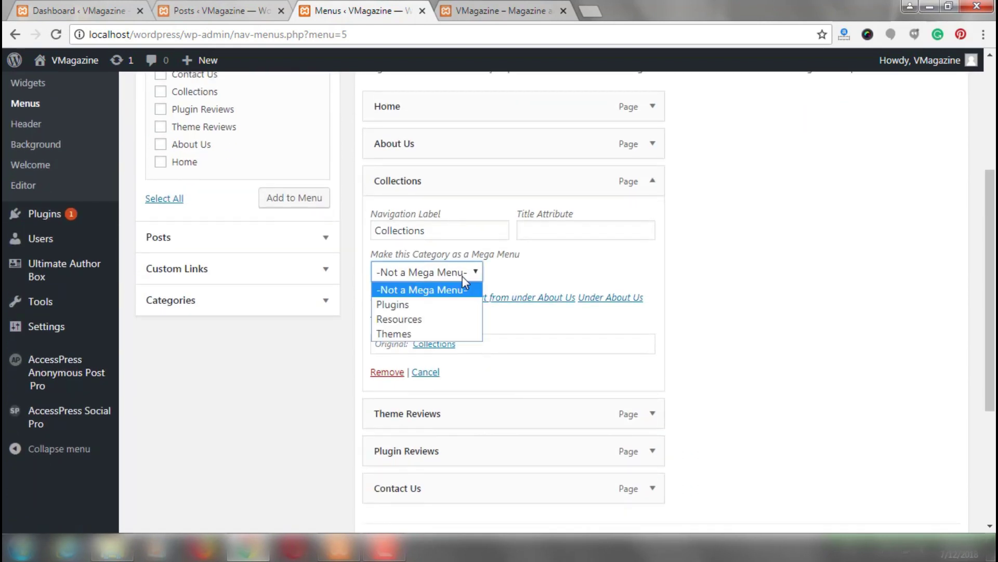
{"action": "left_click", "coordinate": [426, 320]}
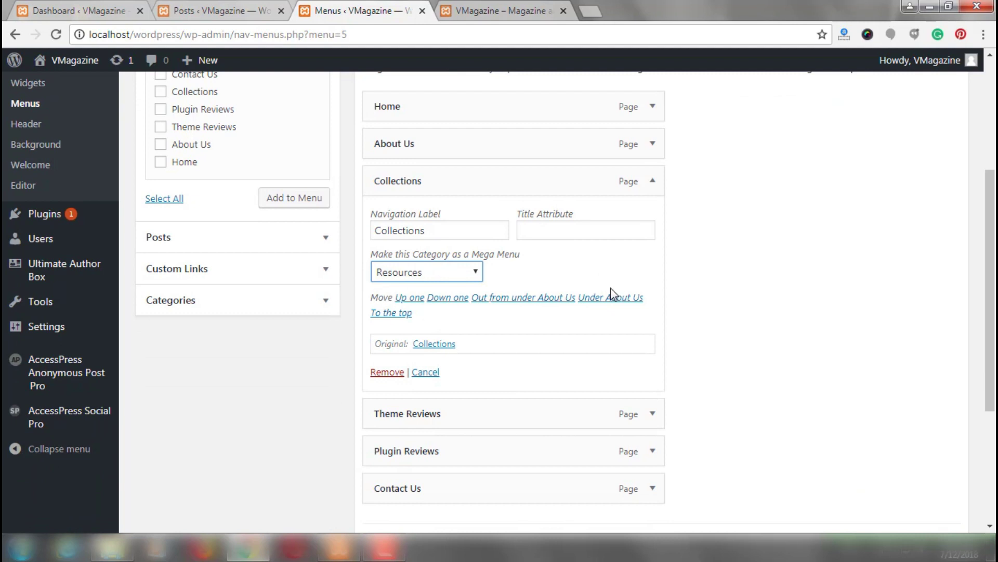
{"action": "left_click", "coordinate": [656, 189]}
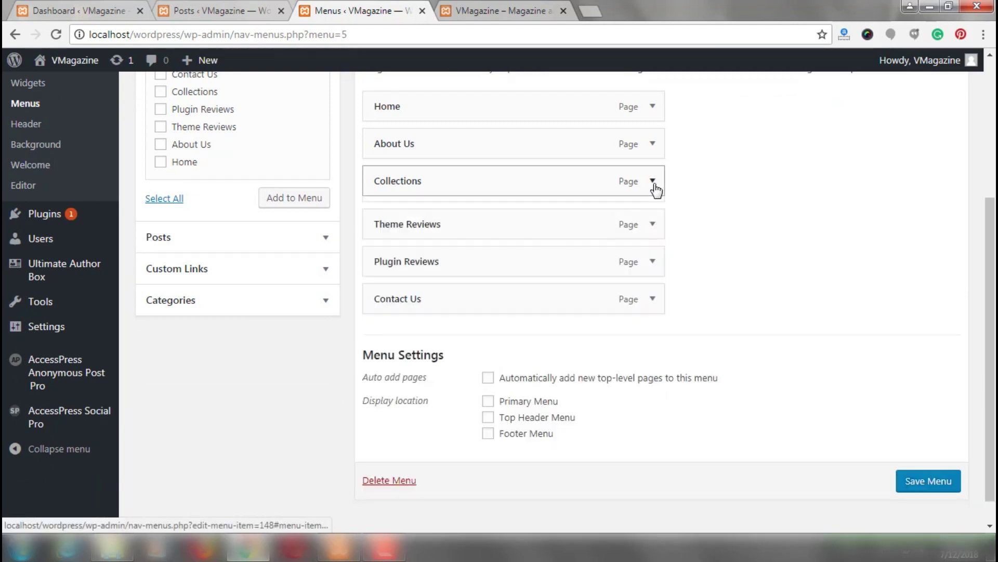
- Make the Theme Reviews menu item a mega menu using the Themes category, and collapse the item
{"action": "left_click", "coordinate": [652, 221]}
{"action": "left_click", "coordinate": [446, 310]}
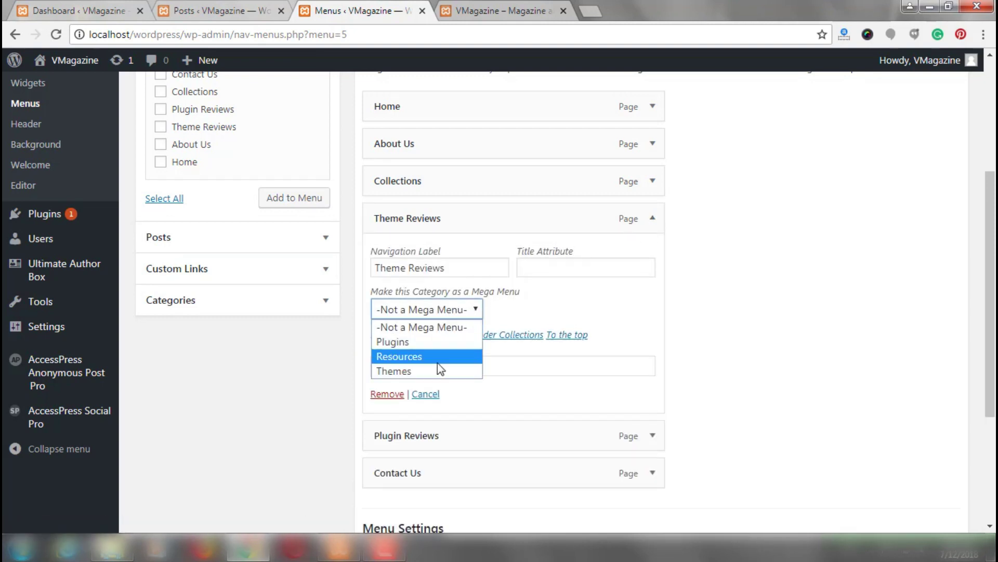
{"action": "left_click", "coordinate": [421, 372]}
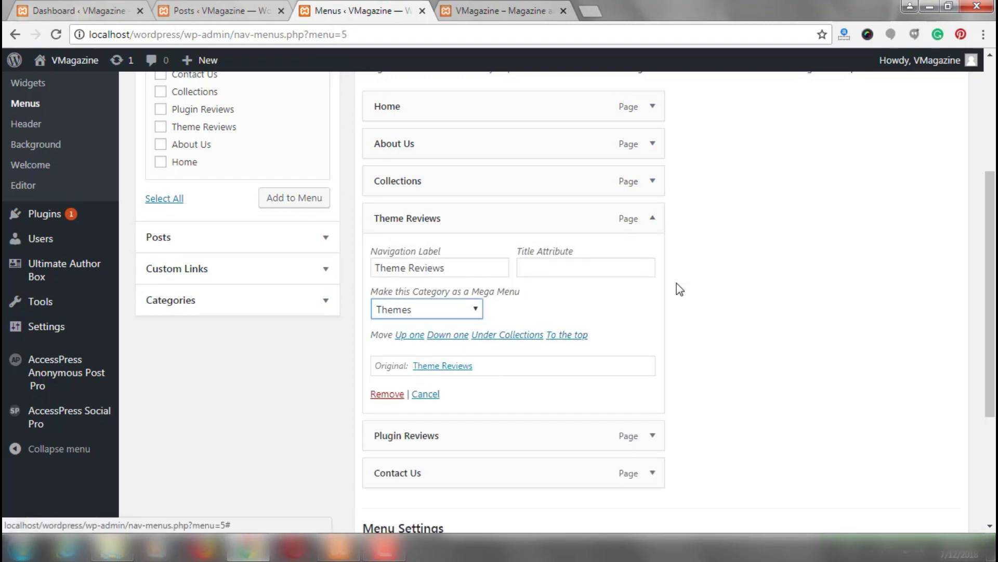
{"action": "left_click", "coordinate": [654, 228]}
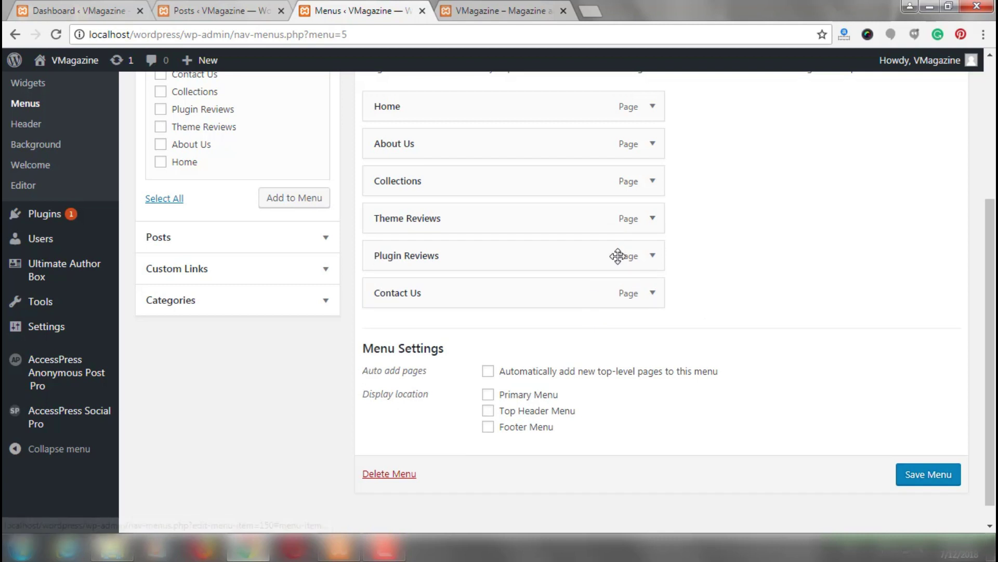
- Make the Plugin Reviews menu item a mega menu using the Plugins category, and collapse the item
{"action": "left_click", "coordinate": [654, 269]}
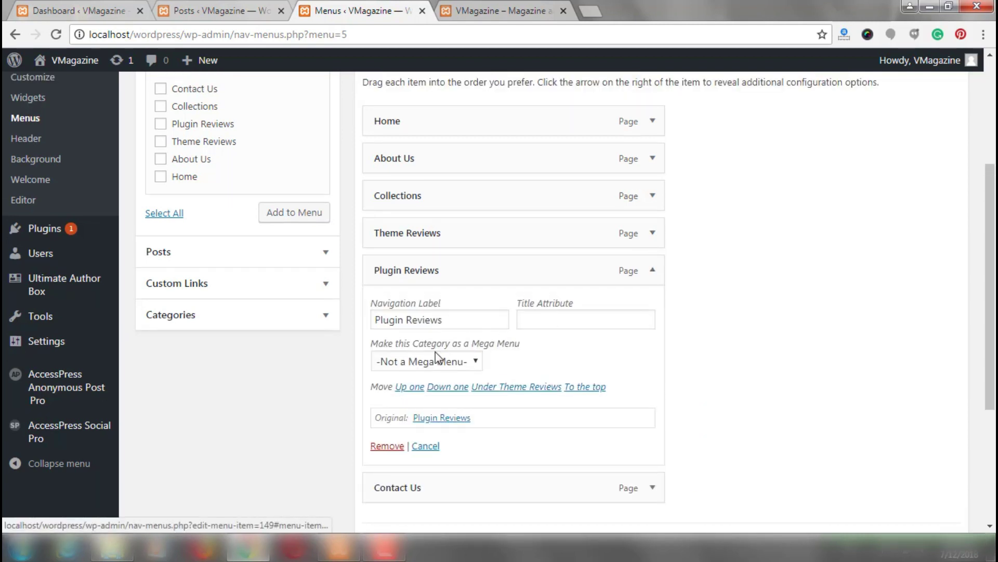
{"action": "left_click", "coordinate": [435, 357]}
{"action": "left_click", "coordinate": [425, 394]}
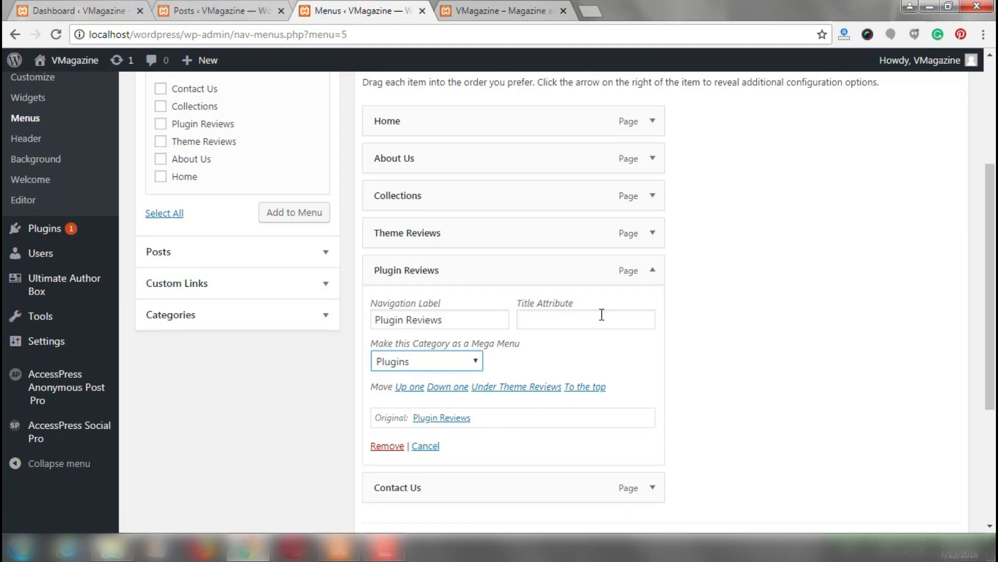
{"action": "scroll", "coordinate": [637, 240], "scroll_direction": "down", "scroll_amount": 1}
{"action": "left_click", "coordinate": [652, 197]}
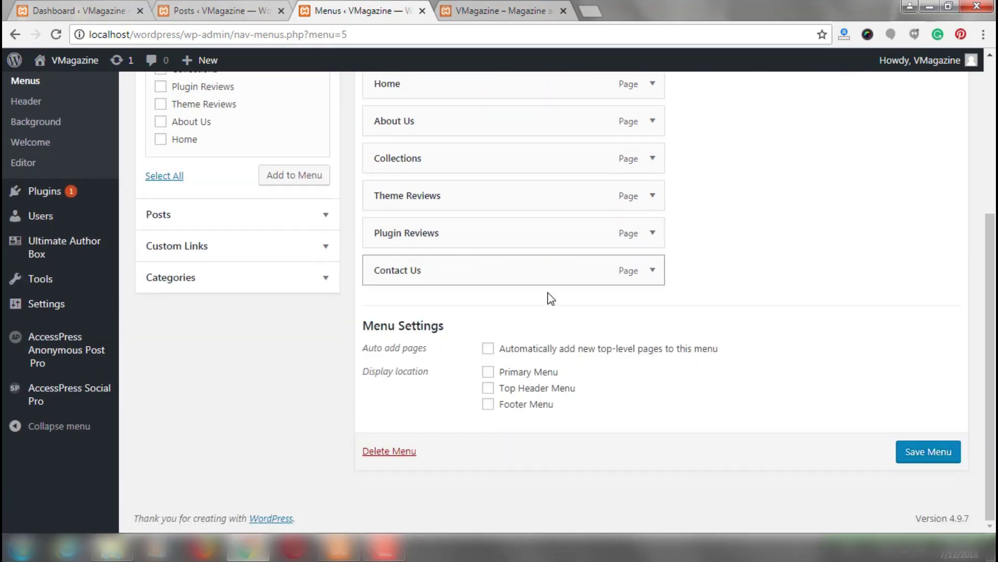
- Assign the menu to the Primary Menu display location and save it
{"action": "scroll", "coordinate": [495, 401], "scroll_direction": "up", "scroll_amount": 1}
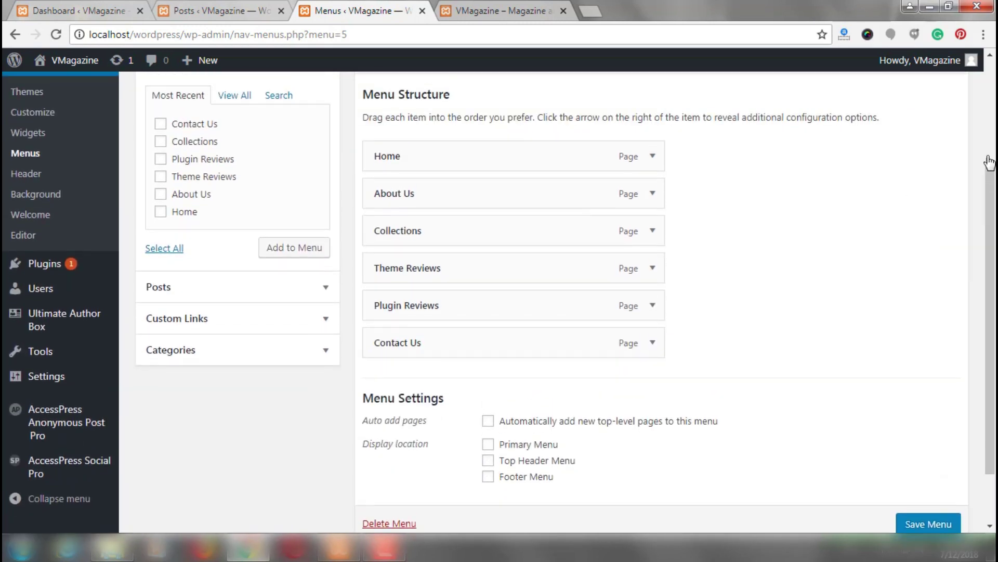
{"action": "left_click", "coordinate": [491, 447]}
{"action": "scroll", "coordinate": [905, 450], "scroll_direction": "down", "scroll_amount": 1}
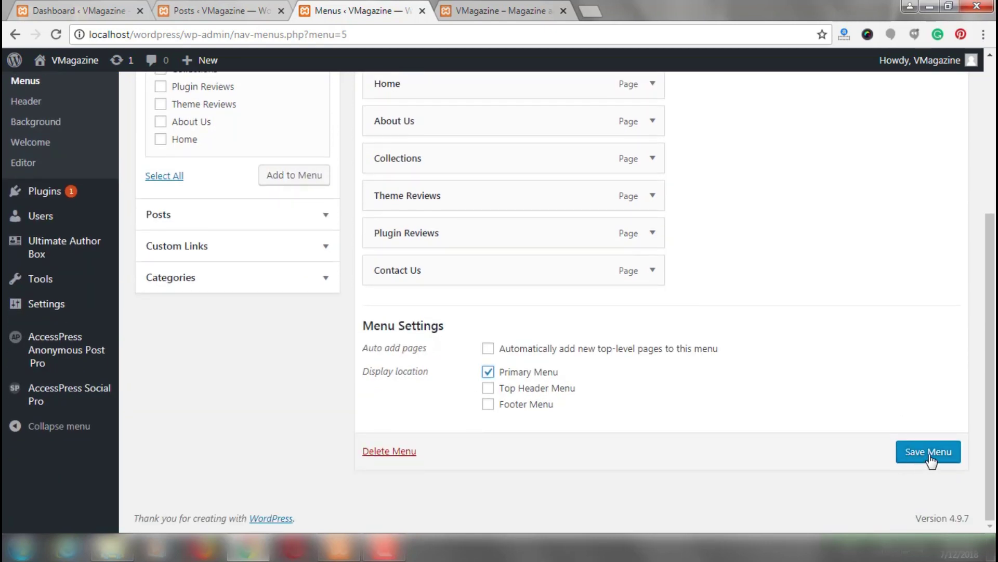
{"action": "left_click", "coordinate": [929, 452]}
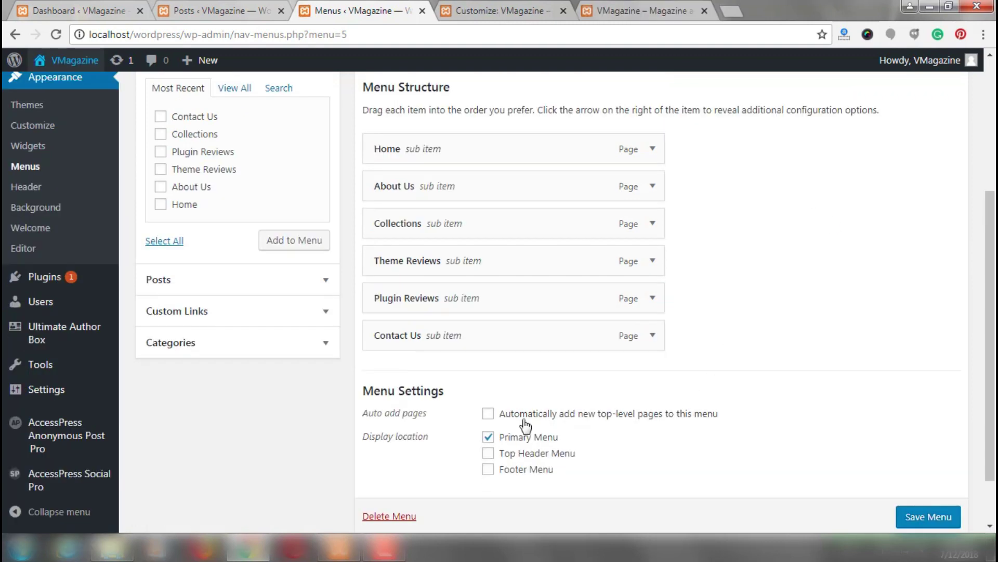
- Switch to the Customizer tab and examine the Header Layouts section and the new menu in the site preview
{"action": "left_click", "coordinate": [503, 6]}
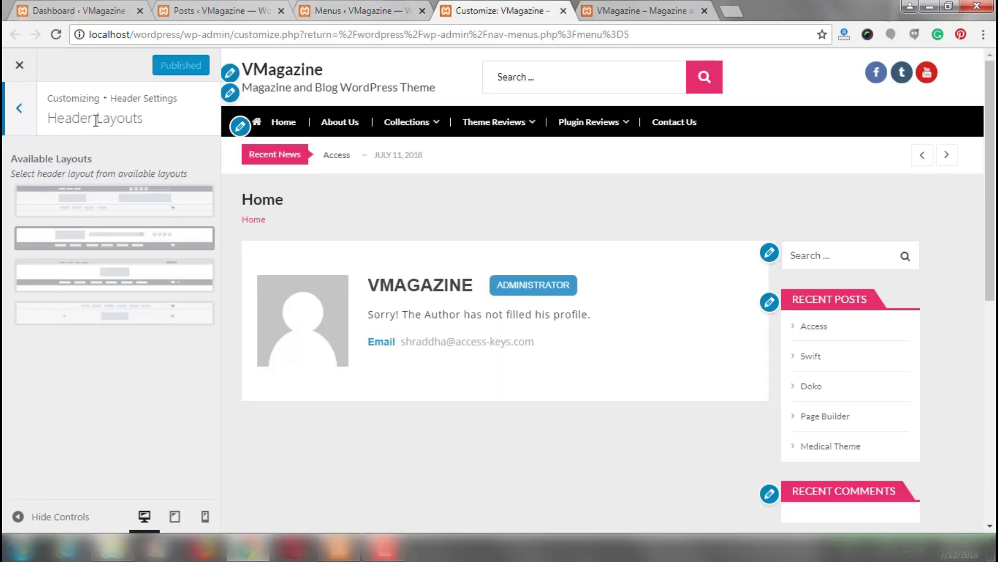
{"action": "left_click_drag", "start_coordinate": [110, 98], "coordinate": [184, 105]}
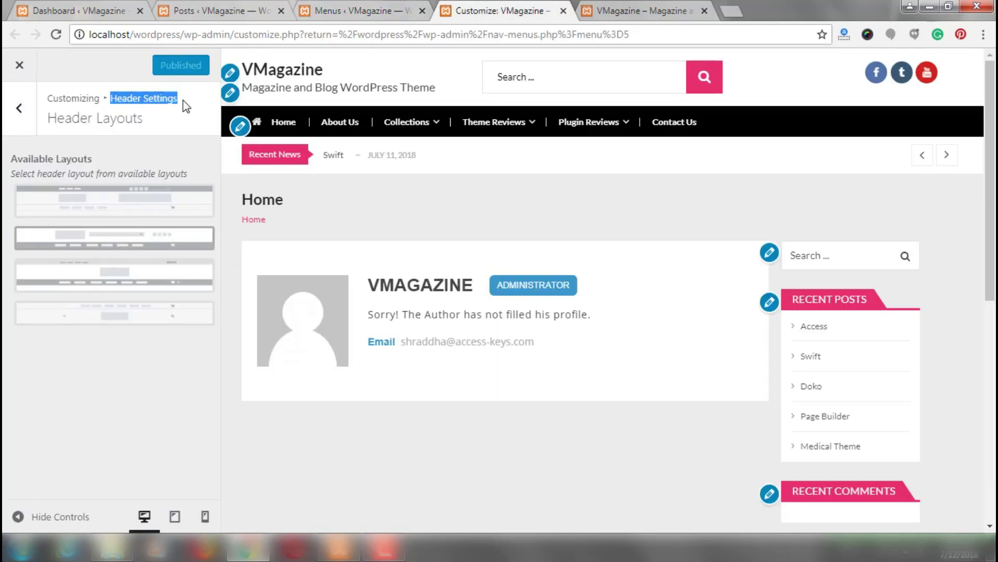
{"action": "left_click", "coordinate": [83, 118]}
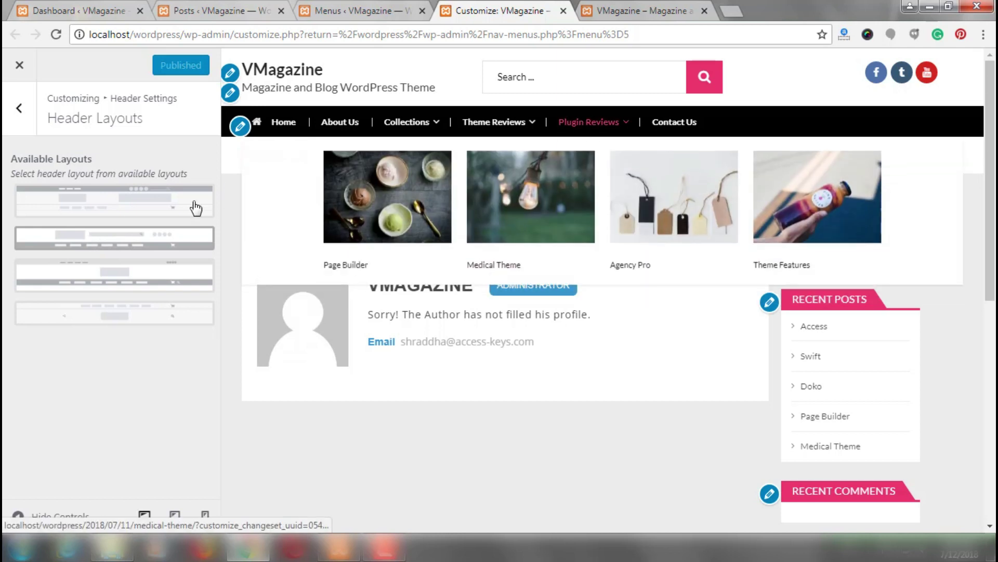
- Try out each of the four available header layouts in the preview
{"action": "left_click", "coordinate": [156, 207]}
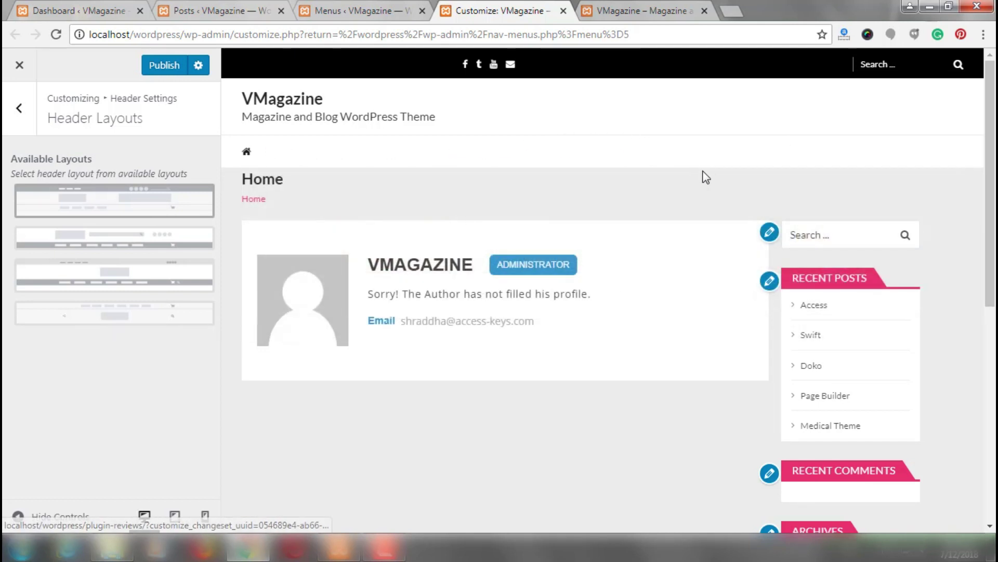
{"action": "left_click", "coordinate": [127, 253]}
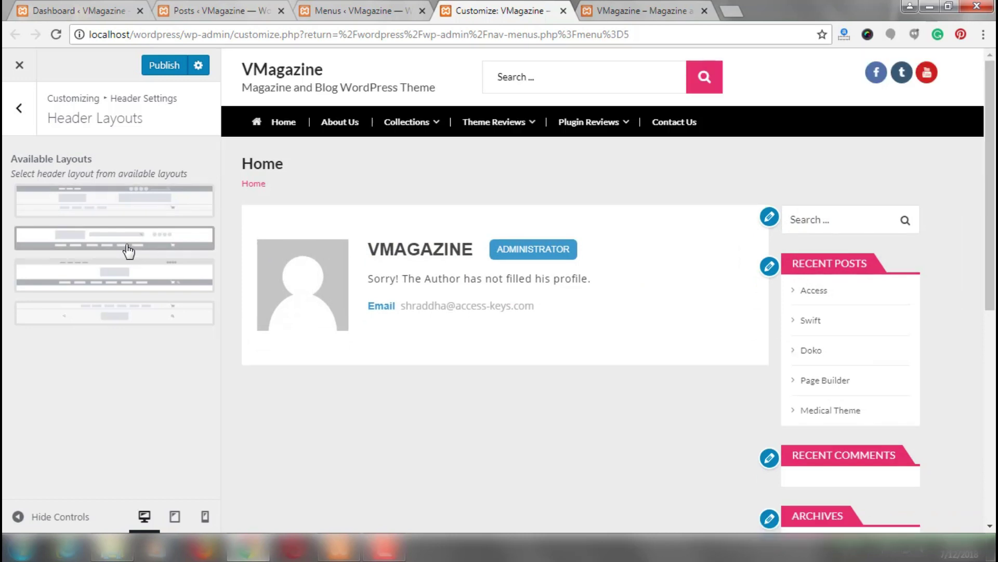
{"action": "left_click", "coordinate": [116, 289]}
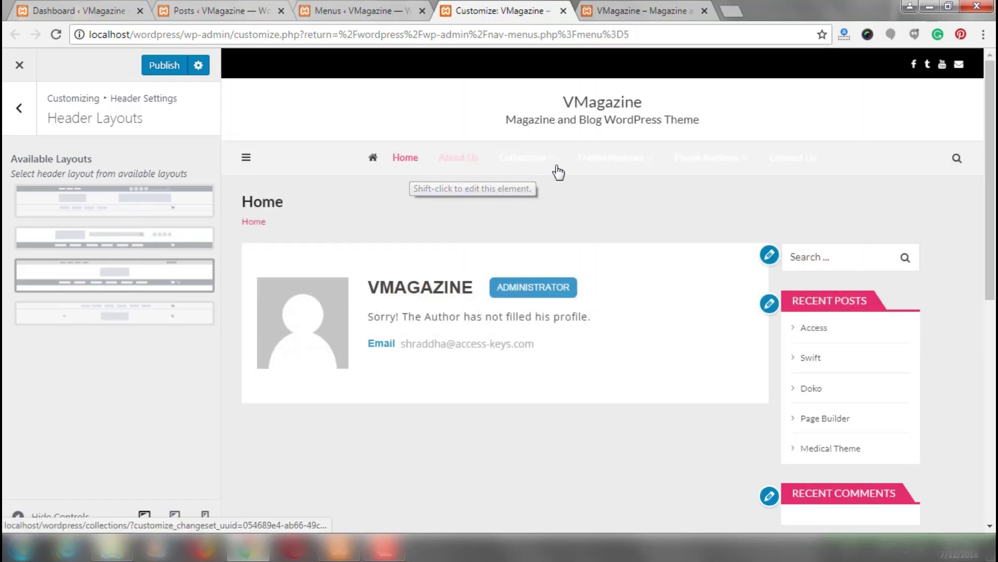
{"action": "left_click", "coordinate": [152, 320]}
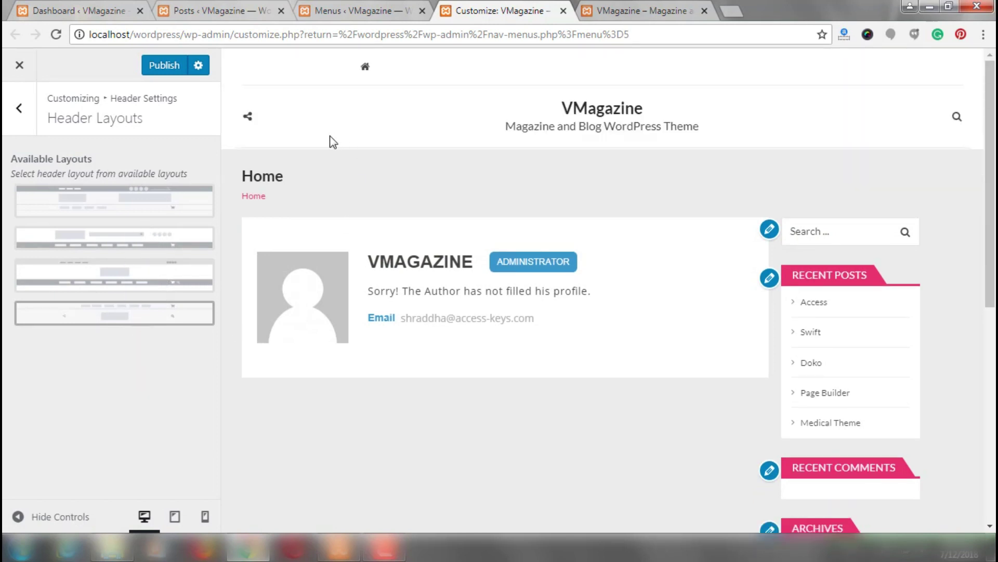
- Select the second header layout and publish it, and return to the Menus tab
{"action": "left_click", "coordinate": [144, 254]}
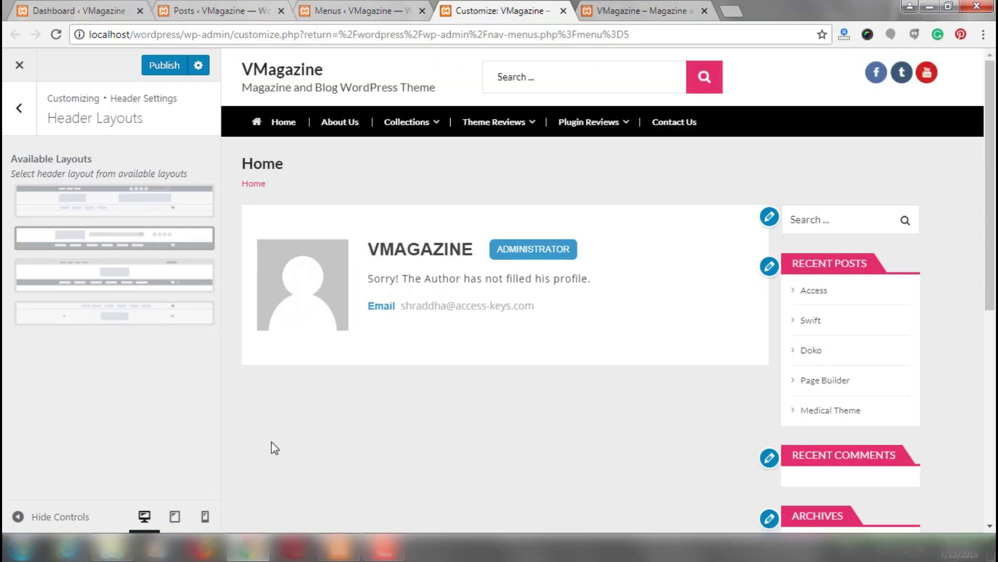
{"action": "left_click", "coordinate": [162, 65]}
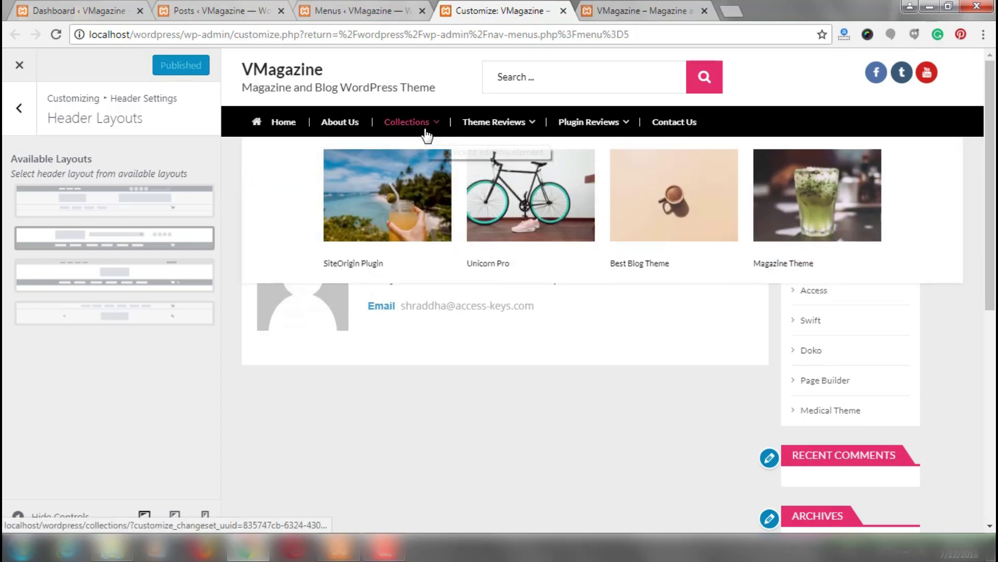
{"action": "mouse_move", "coordinate": [500, 130]}
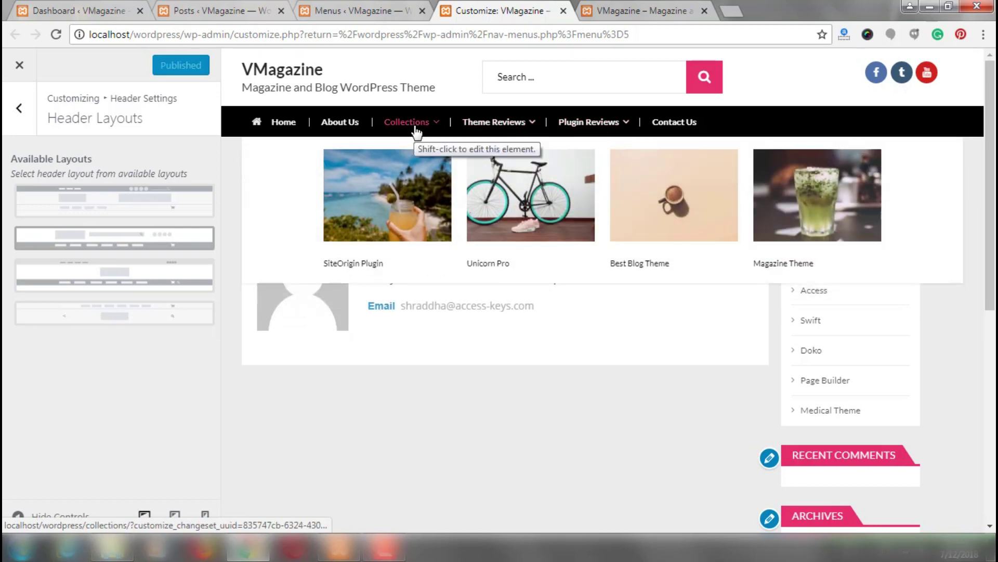
{"action": "left_click", "coordinate": [400, 6]}
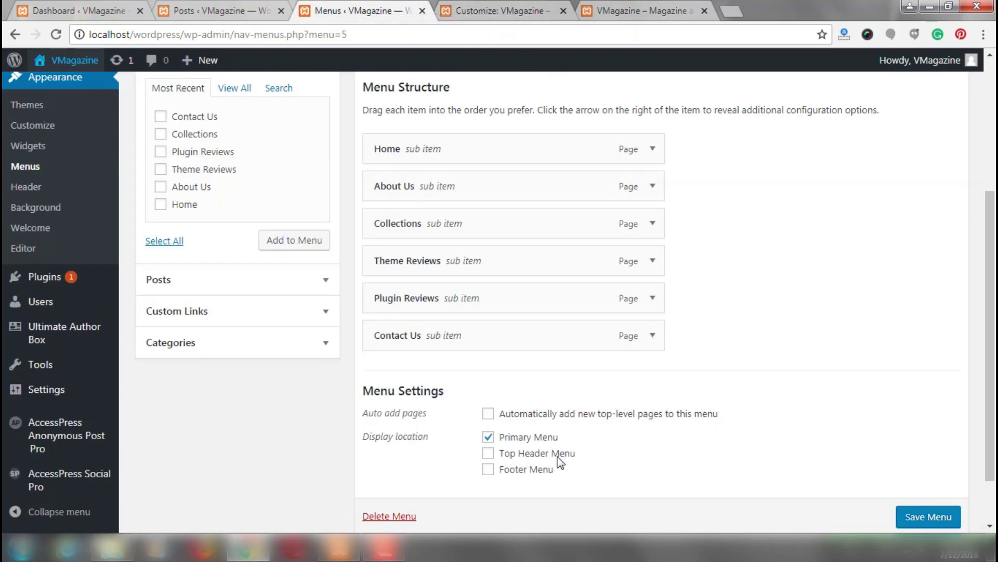
- Save the VMagazine Theme menu and open the Home page for editing from the list of all pages
{"action": "left_click", "coordinate": [913, 518]}
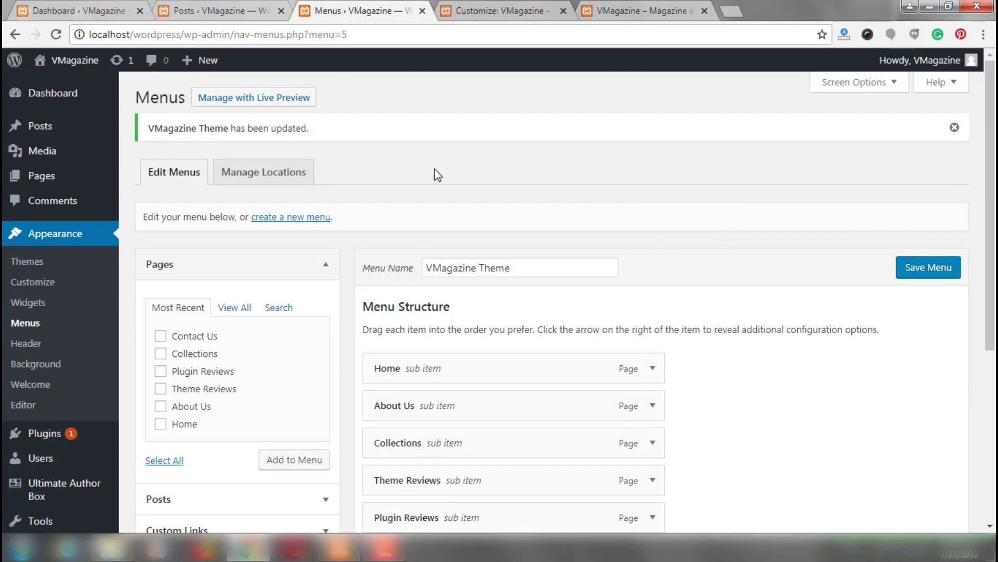
{"action": "mouse_move", "coordinate": [41, 176]}
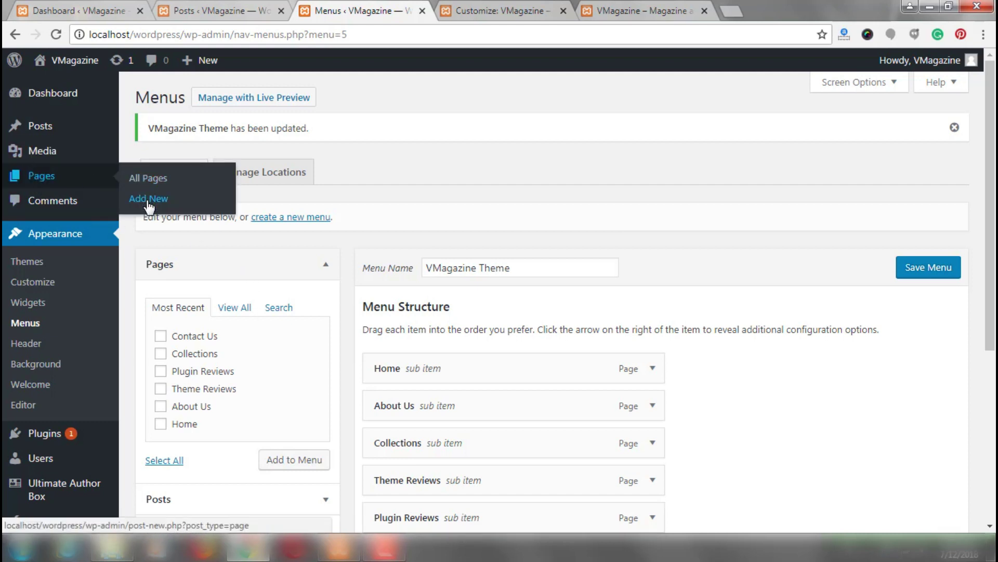
{"action": "left_click", "coordinate": [146, 178]}
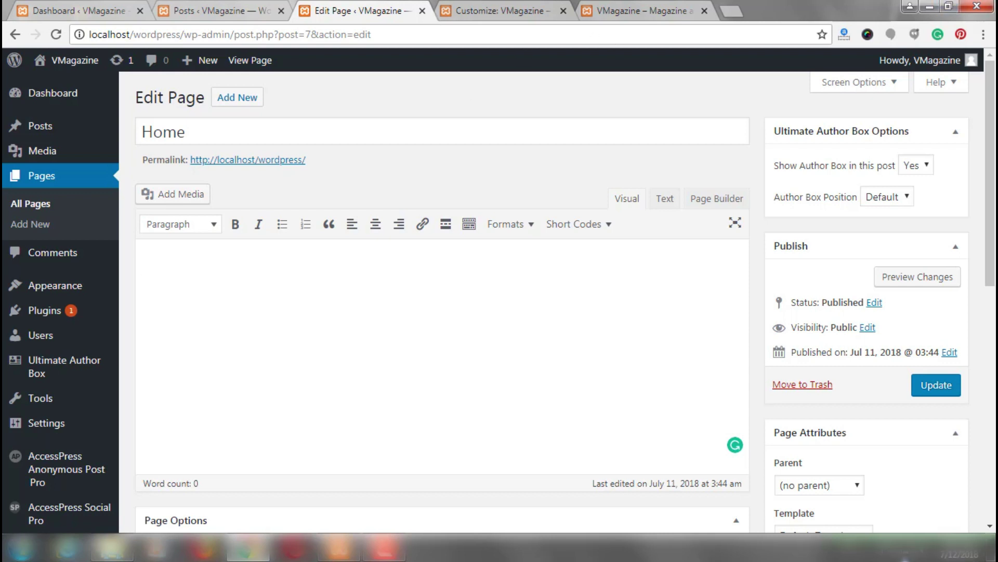
- Switch the Home page to Page Builder editing and insert a single-column row
{"action": "left_click", "coordinate": [705, 204]}
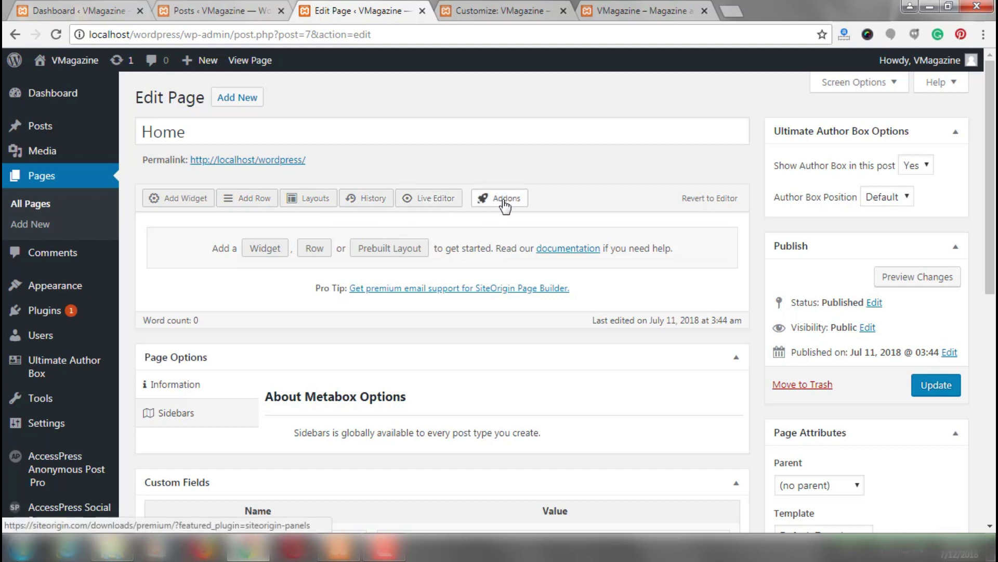
{"action": "left_click", "coordinate": [315, 249]}
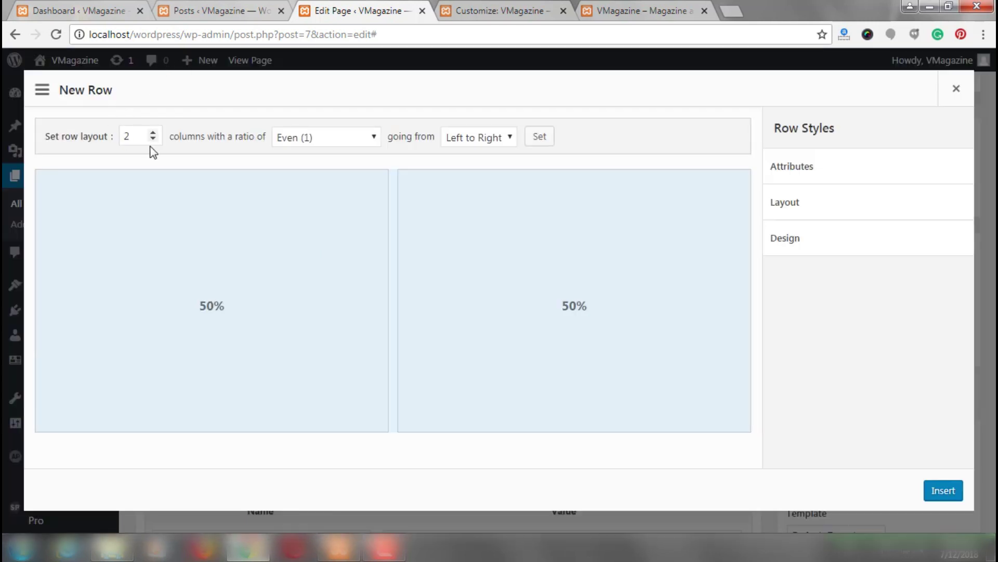
{"action": "left_click", "coordinate": [152, 138]}
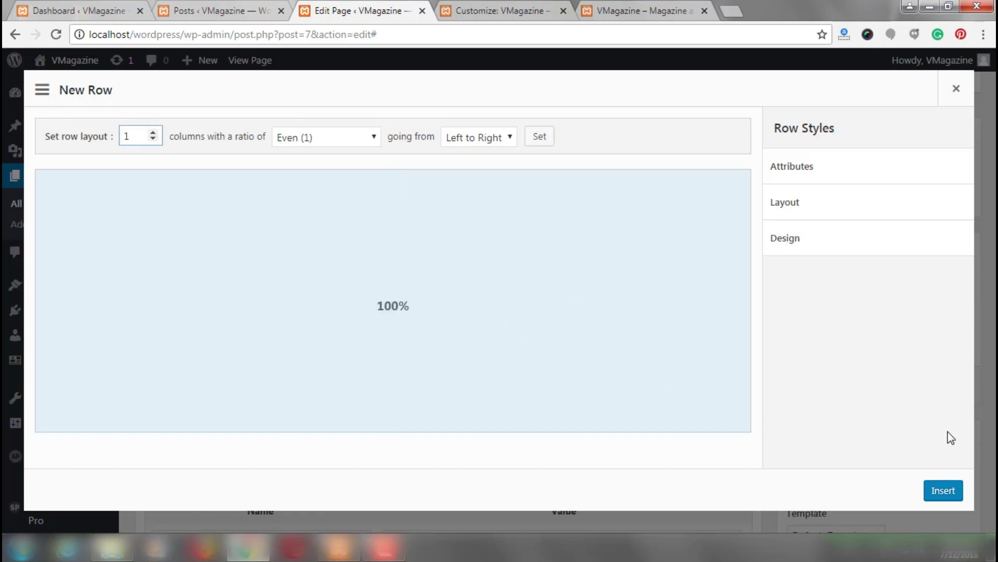
{"action": "left_click", "coordinate": [944, 491]}
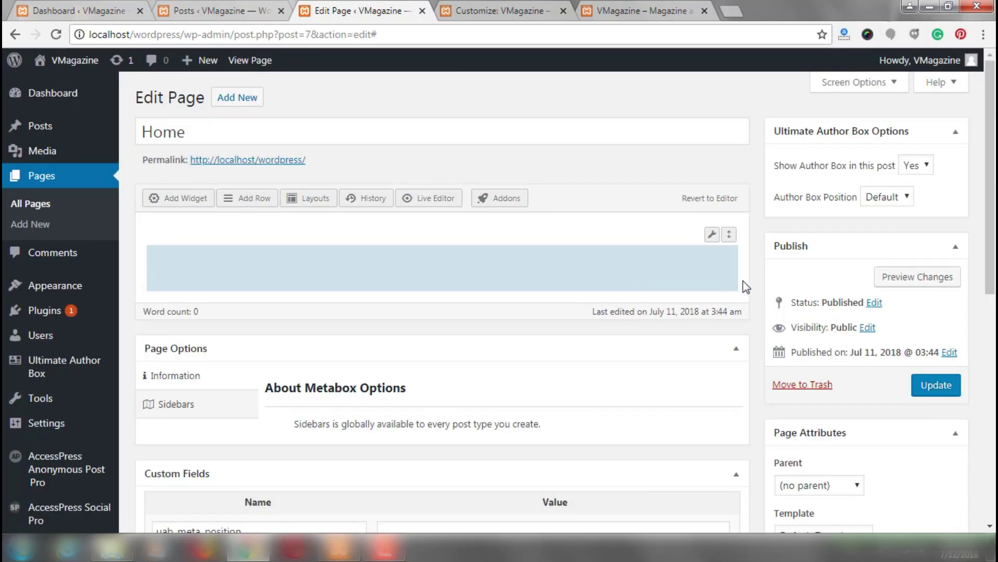
- Add two more rows to the Home page, one with two even columns and one with a single column
{"action": "left_click", "coordinate": [248, 198]}
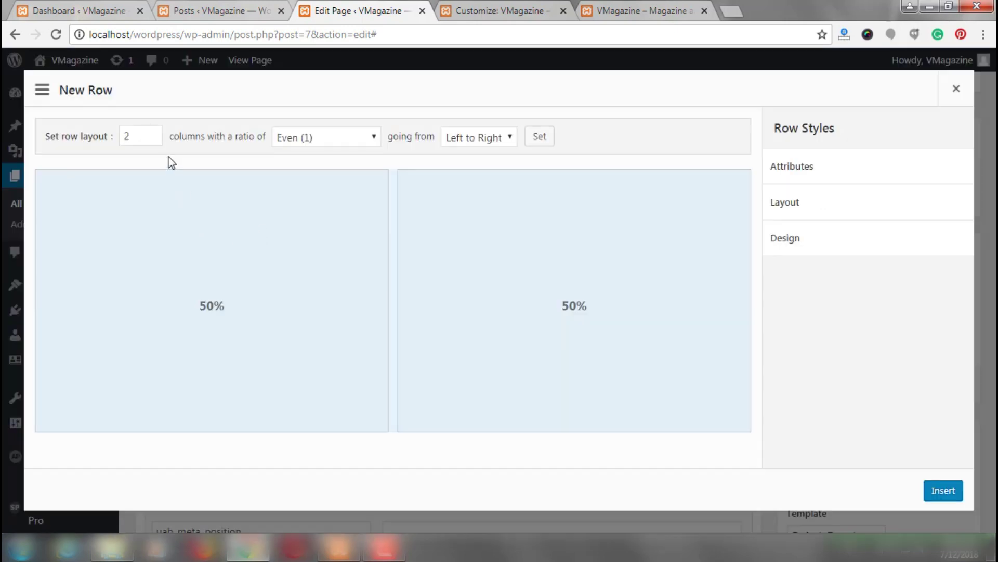
{"action": "left_click", "coordinate": [946, 494]}
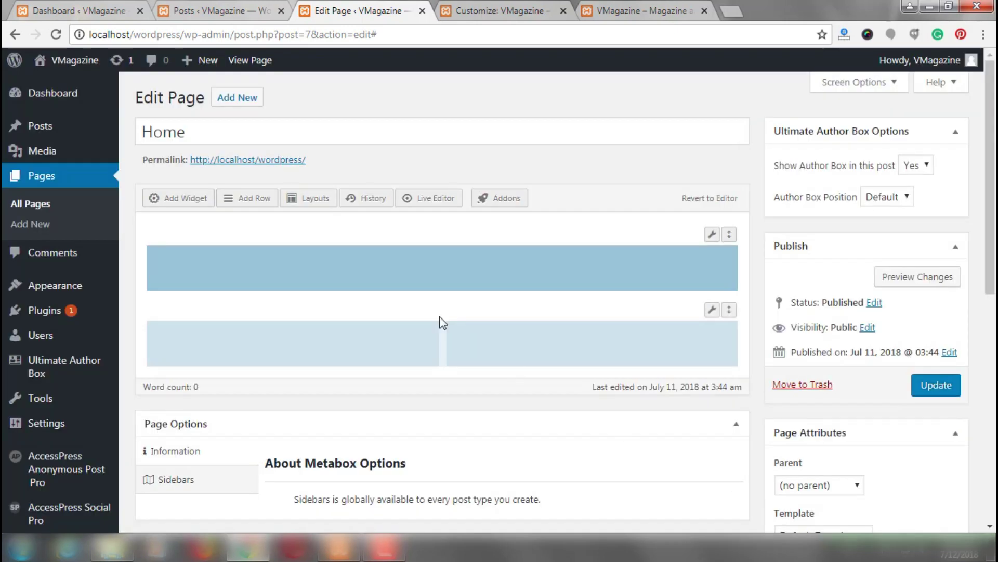
{"action": "left_click", "coordinate": [192, 198]}
{"action": "left_click", "coordinate": [957, 90]}
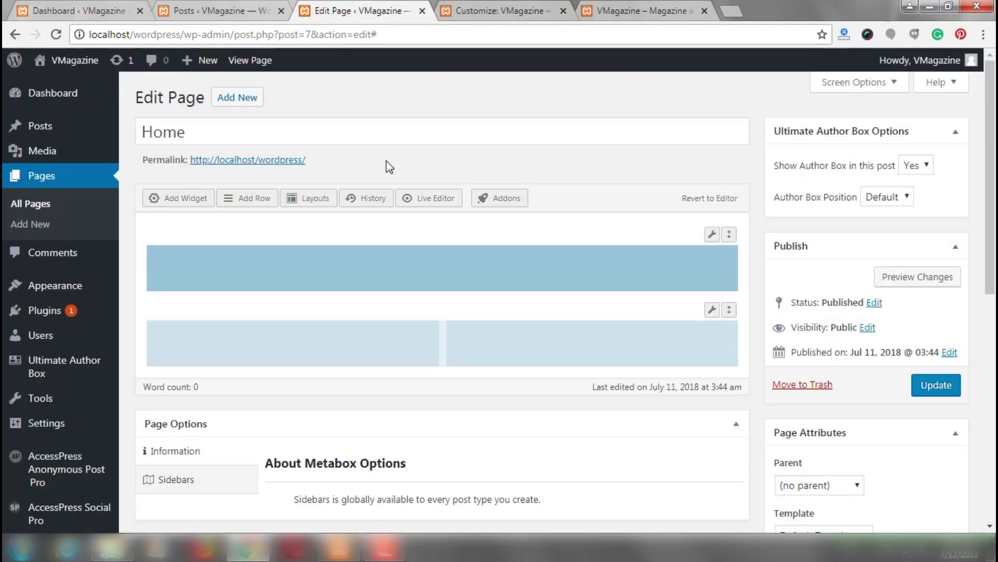
{"action": "left_click", "coordinate": [257, 199]}
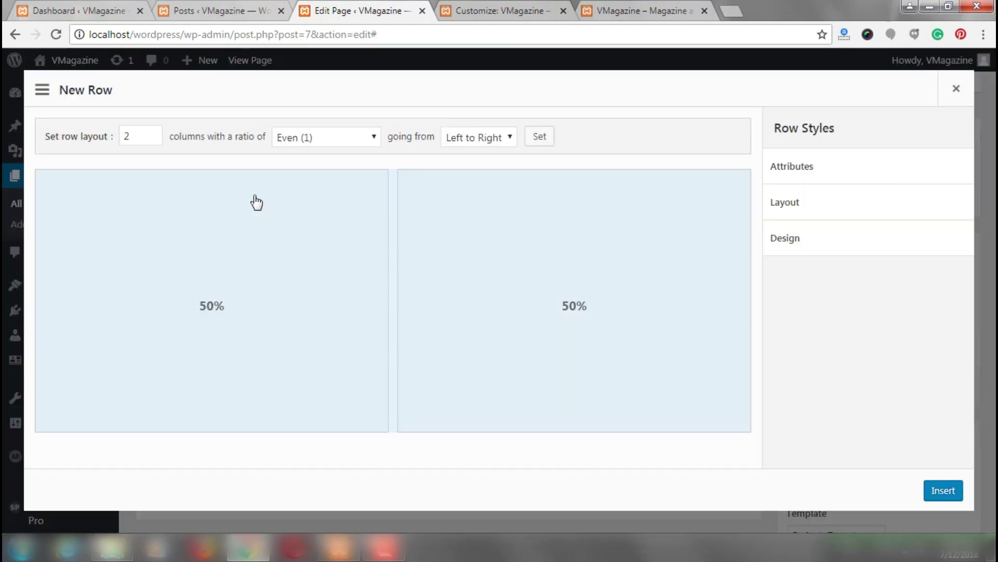
{"action": "left_click", "coordinate": [156, 141]}
{"action": "left_click", "coordinate": [944, 490]}
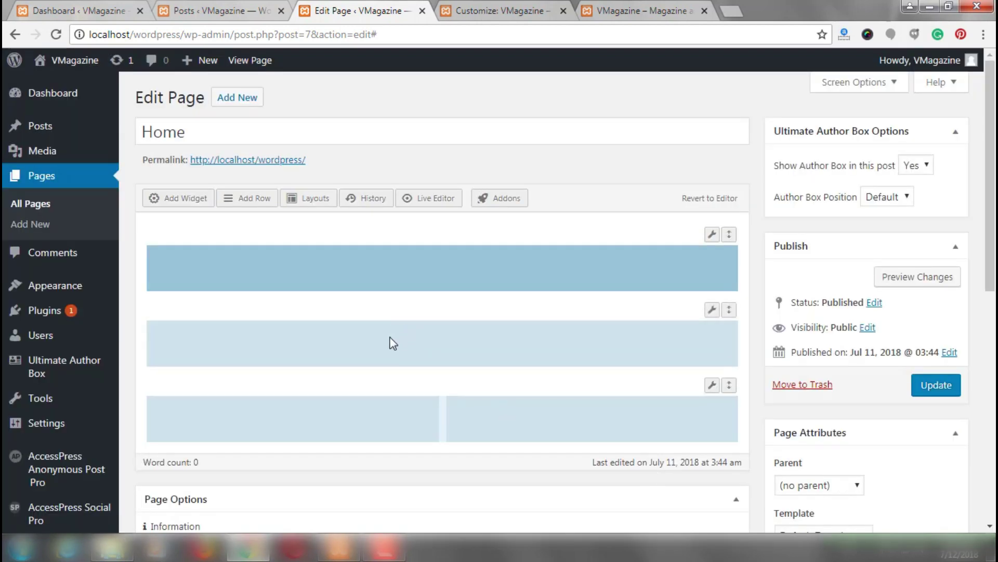
- Examine the widgets available for the page, including the Vmagazine widgets, and close the list without adding any
{"action": "scroll", "coordinate": [392, 341], "scroll_direction": "down", "scroll_amount": 4}
{"action": "scroll", "coordinate": [289, 223], "scroll_direction": "up", "scroll_amount": 4}
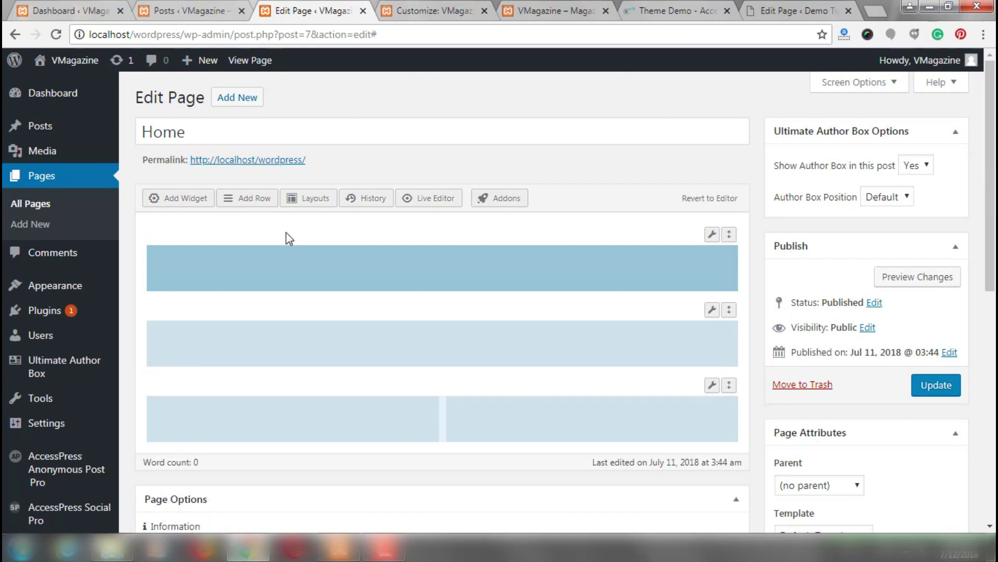
{"action": "left_click", "coordinate": [173, 205]}
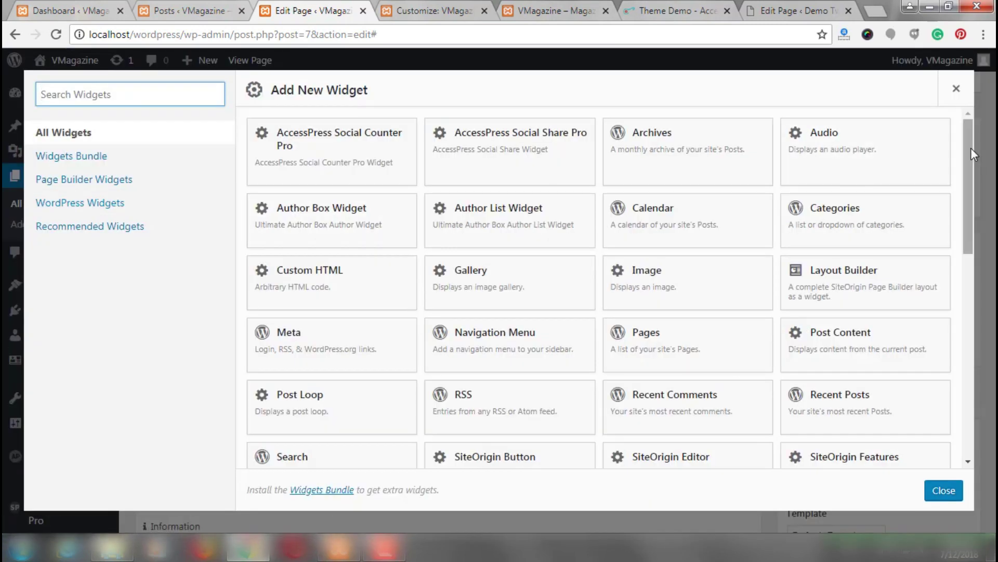
{"action": "left_click_drag", "start_coordinate": [971, 148], "coordinate": [988, 394]}
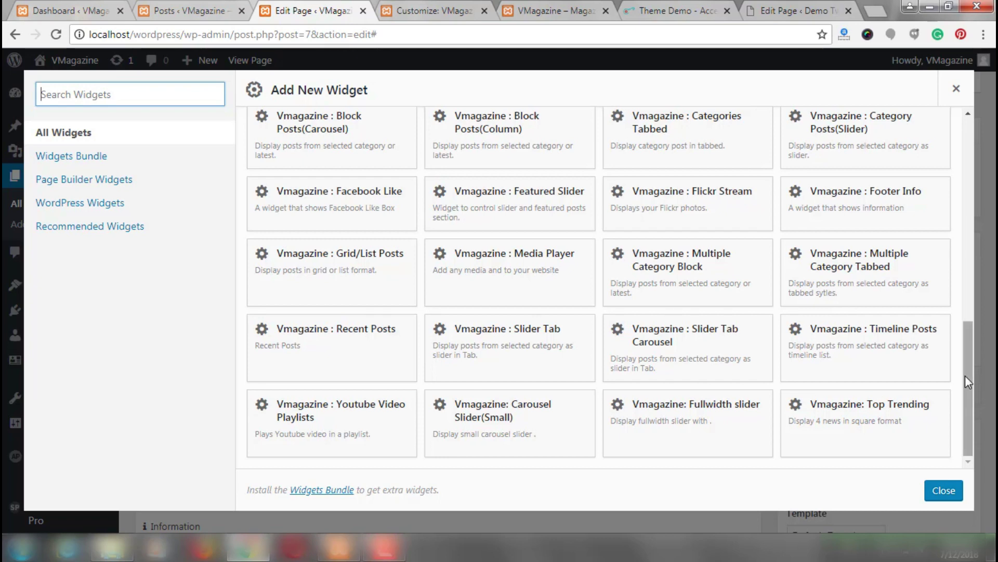
{"action": "scroll", "coordinate": [956, 282], "scroll_direction": "up", "scroll_amount": 3}
{"action": "scroll", "coordinate": [968, 145], "scroll_direction": "up", "scroll_amount": 3}
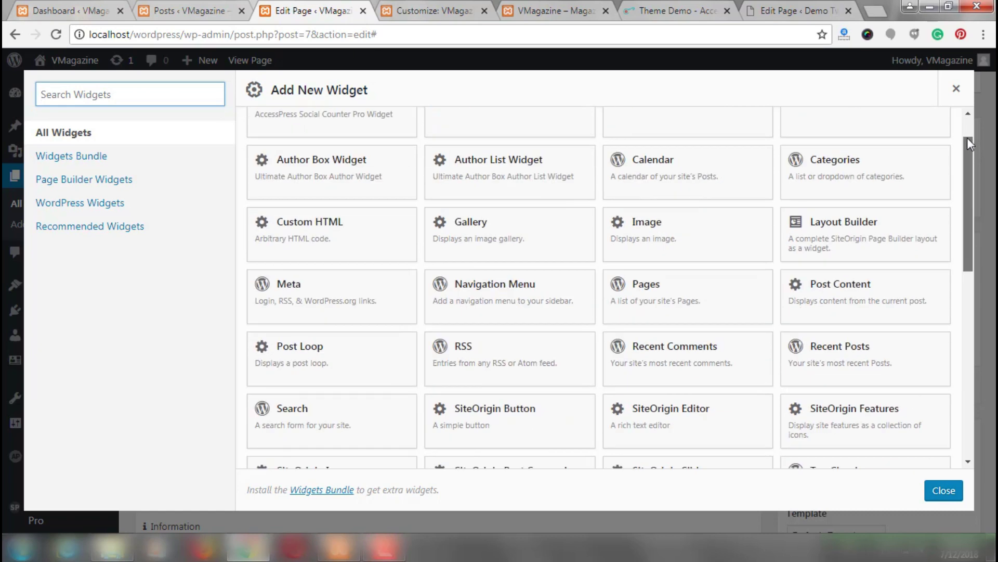
{"action": "left_click", "coordinate": [955, 90]}
- Try out different column widths and counts for a new row, and view its ratio and direction options
{"action": "left_click", "coordinate": [221, 201]}
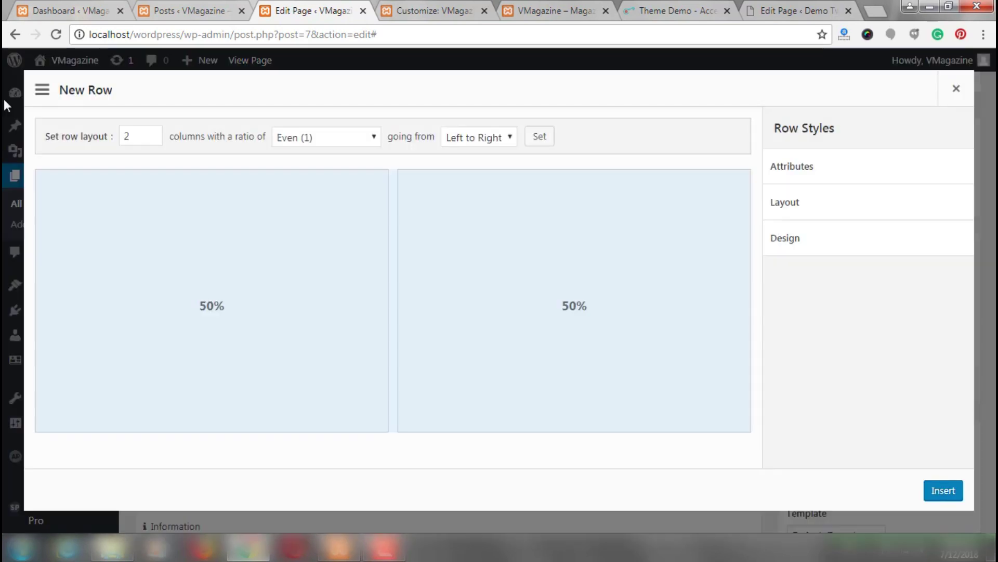
{"action": "left_click_drag", "start_coordinate": [392, 298], "coordinate": [255, 280]}
{"action": "left_click", "coordinate": [153, 133]}
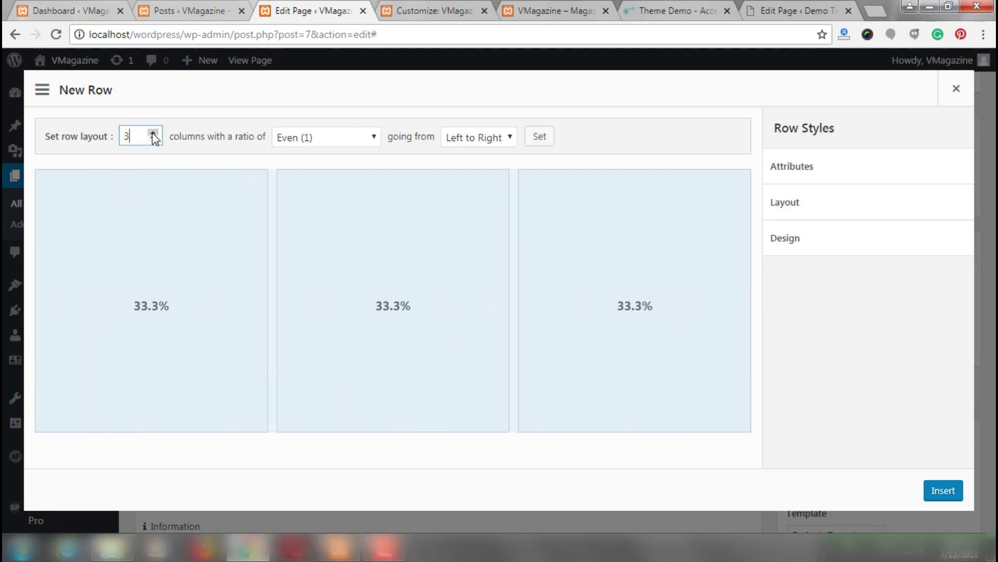
{"action": "left_click", "coordinate": [153, 133]}
{"action": "left_click", "coordinate": [371, 138]}
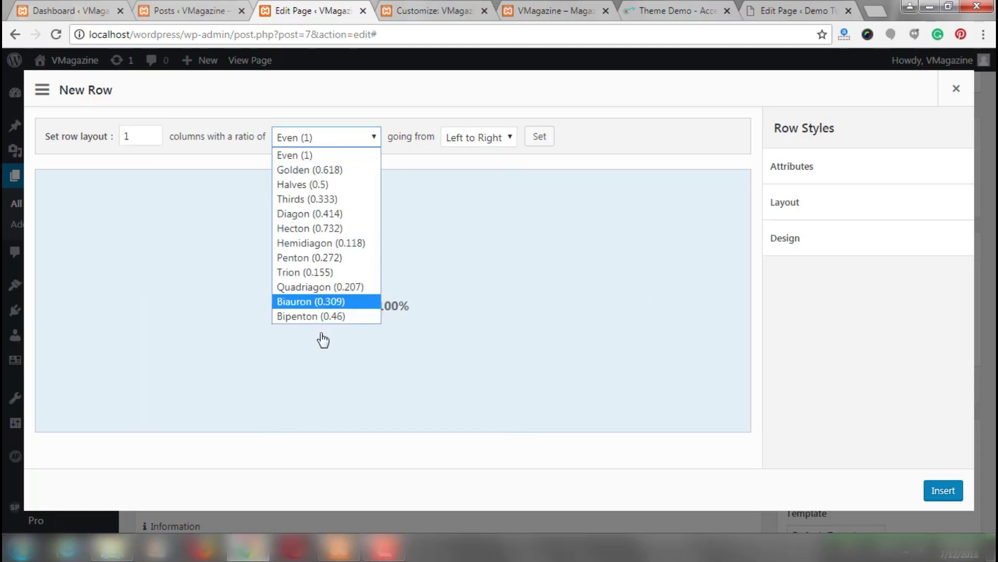
{"action": "left_click", "coordinate": [493, 132]}
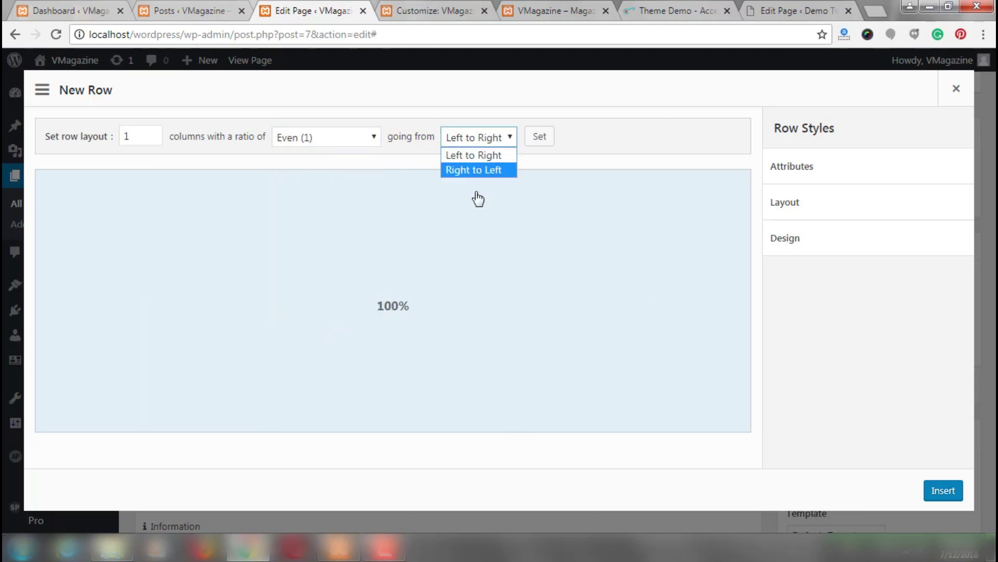
- Examine the new row's Layout and Design style settings, and discard the row without inserting it
{"action": "left_click", "coordinate": [912, 201]}
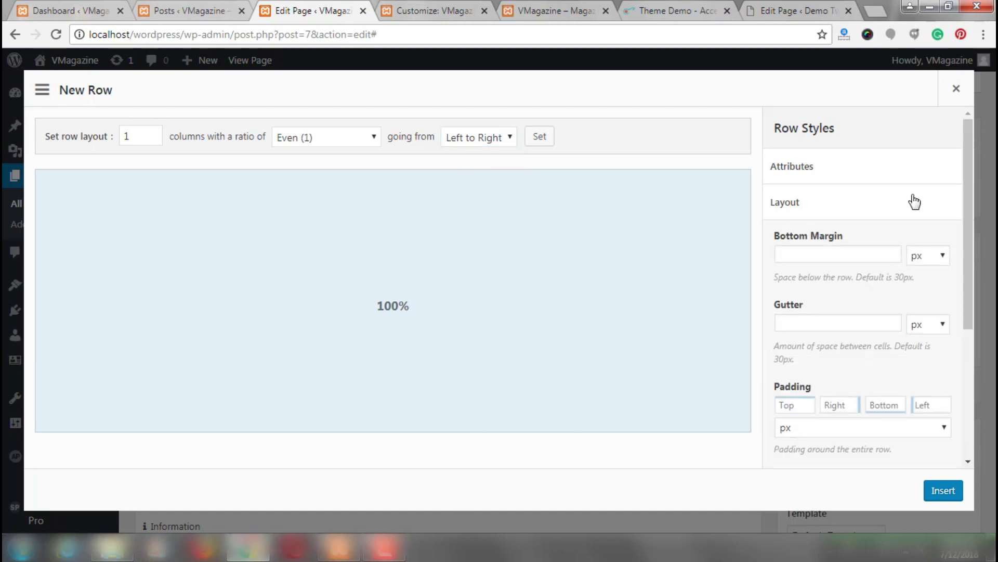
{"action": "scroll", "coordinate": [900, 234], "scroll_direction": "down", "scroll_amount": 6}
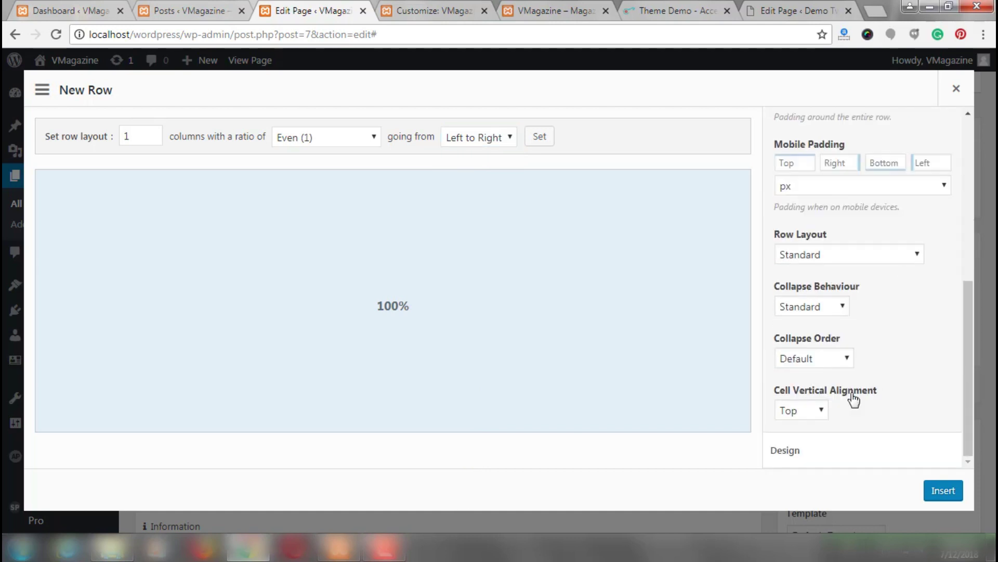
{"action": "left_click", "coordinate": [834, 459]}
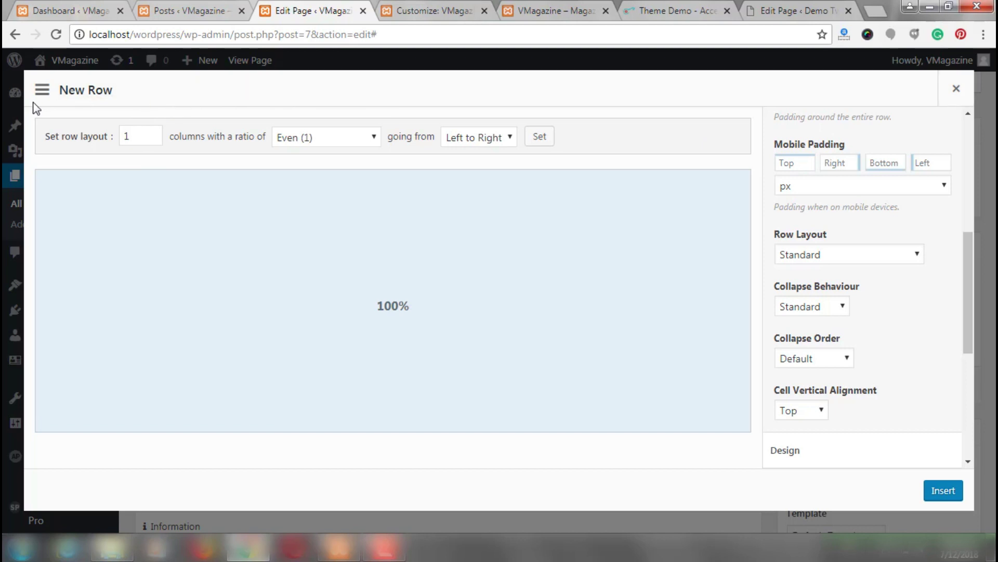
{"action": "left_click", "coordinate": [957, 90]}
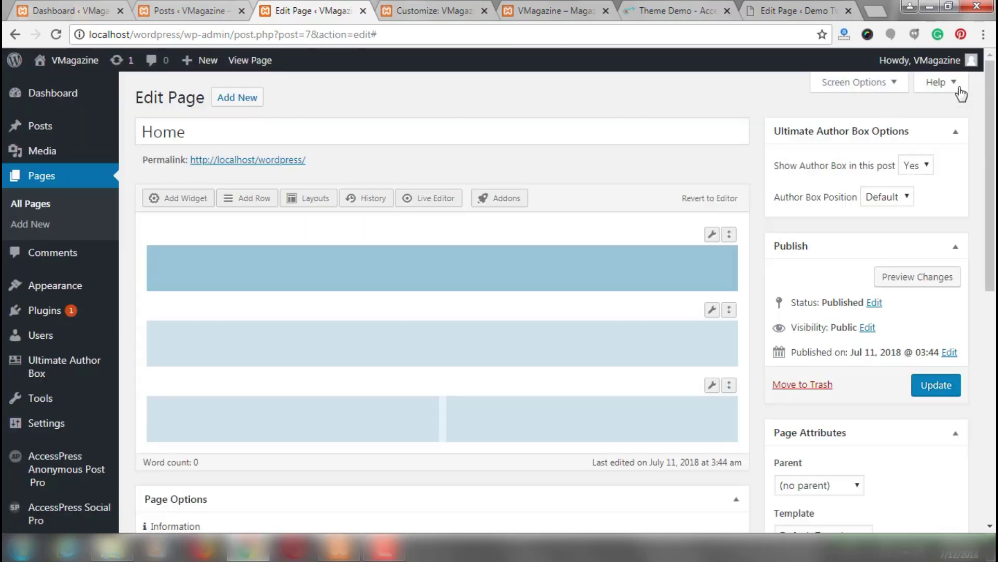
- View the Page Builder Layouts options and close them without enabling the prebuilt layouts directory
{"action": "left_click", "coordinate": [314, 200]}
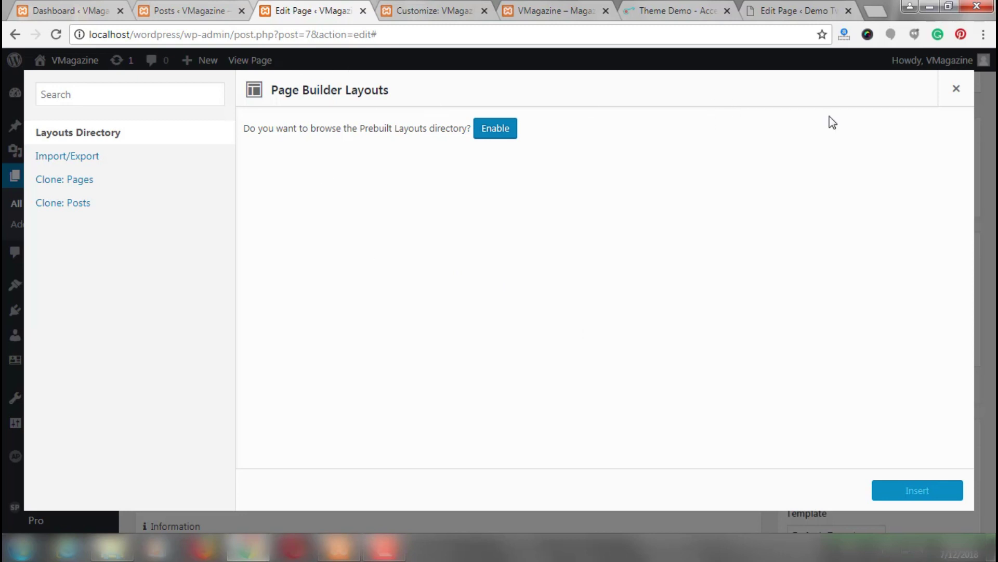
{"action": "left_click", "coordinate": [957, 92]}
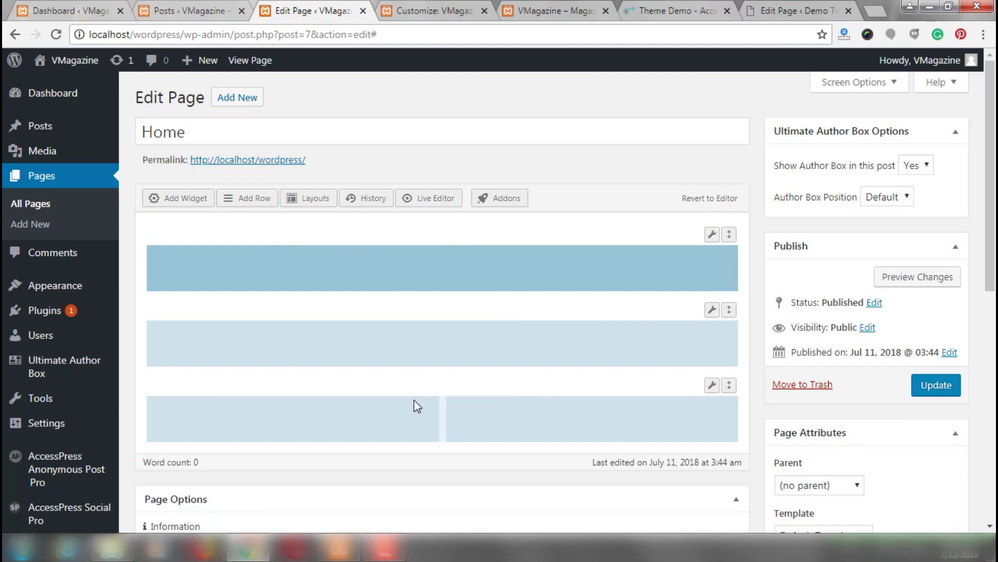
{"action": "left_click", "coordinate": [385, 549]}
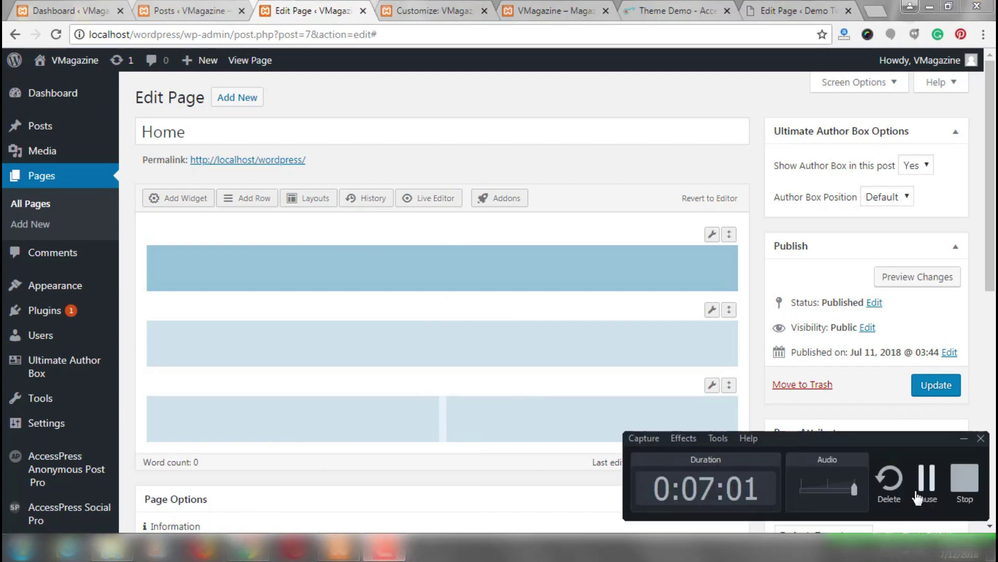
{"action": "left_click", "coordinate": [926, 481]}
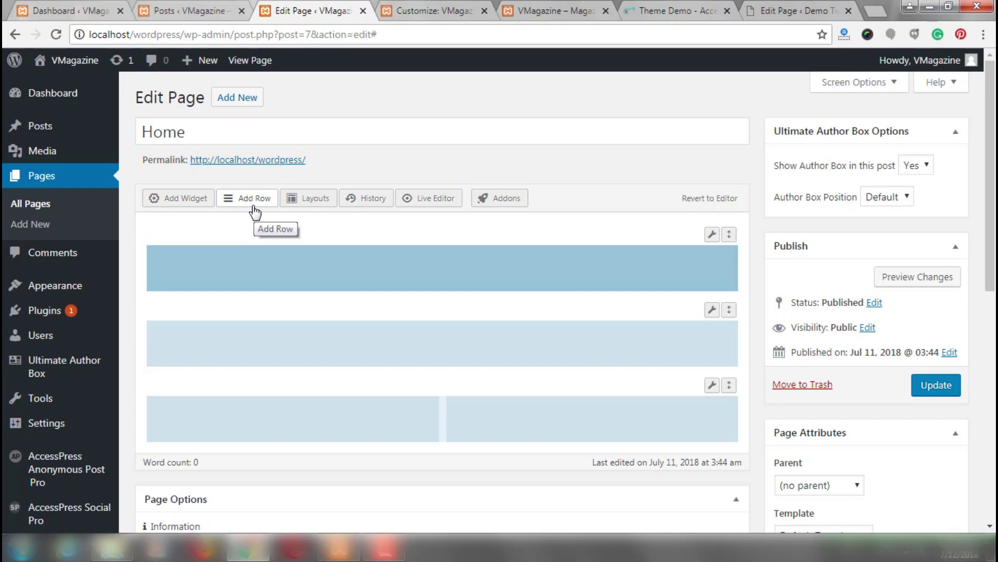
- Look through the full list of page widgets again from start to end and close it
{"action": "left_click", "coordinate": [194, 198]}
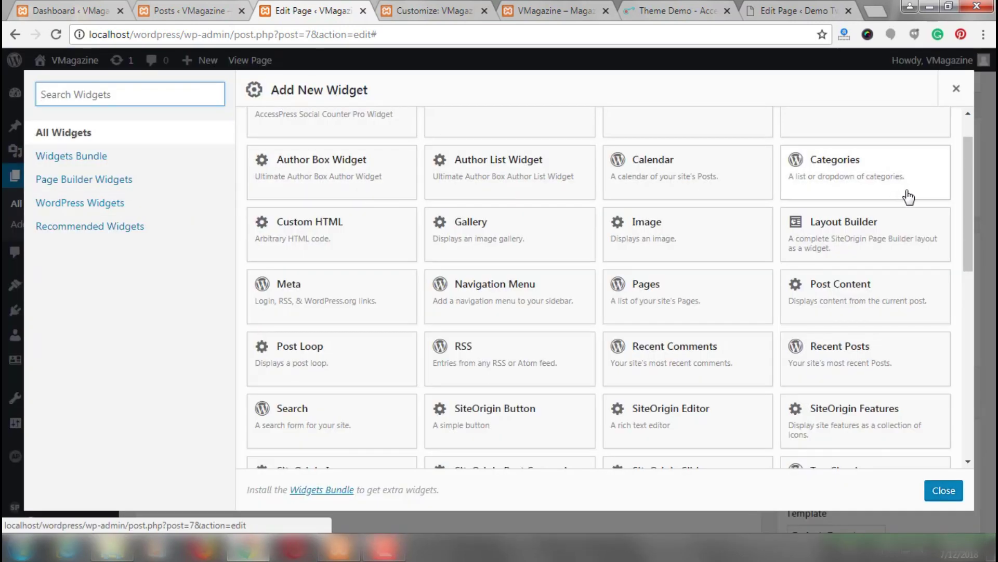
{"action": "left_click_drag", "start_coordinate": [969, 162], "coordinate": [968, 331]}
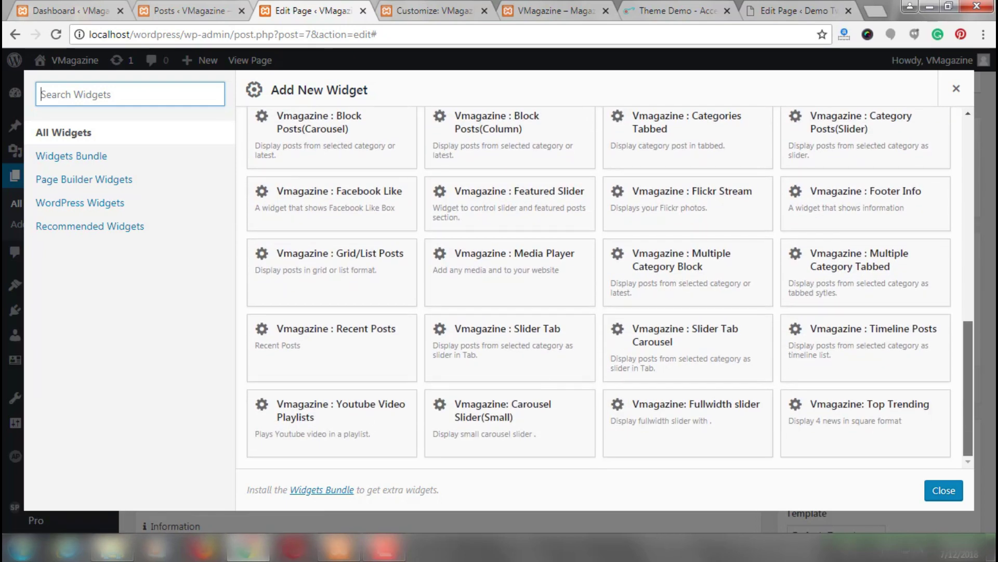
{"action": "scroll", "coordinate": [680, 208], "scroll_direction": "up", "scroll_amount": 15}
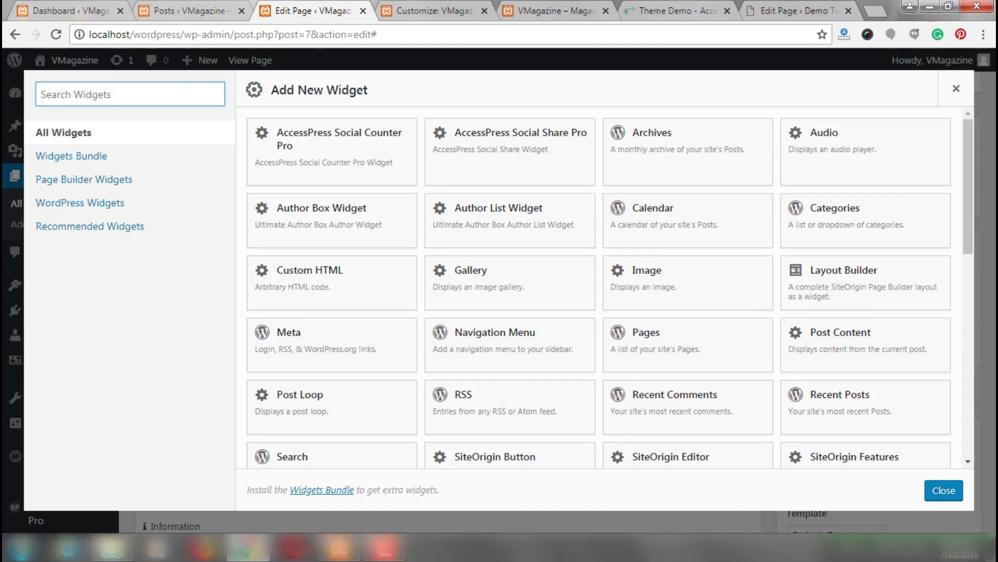
{"action": "left_click", "coordinate": [957, 90]}
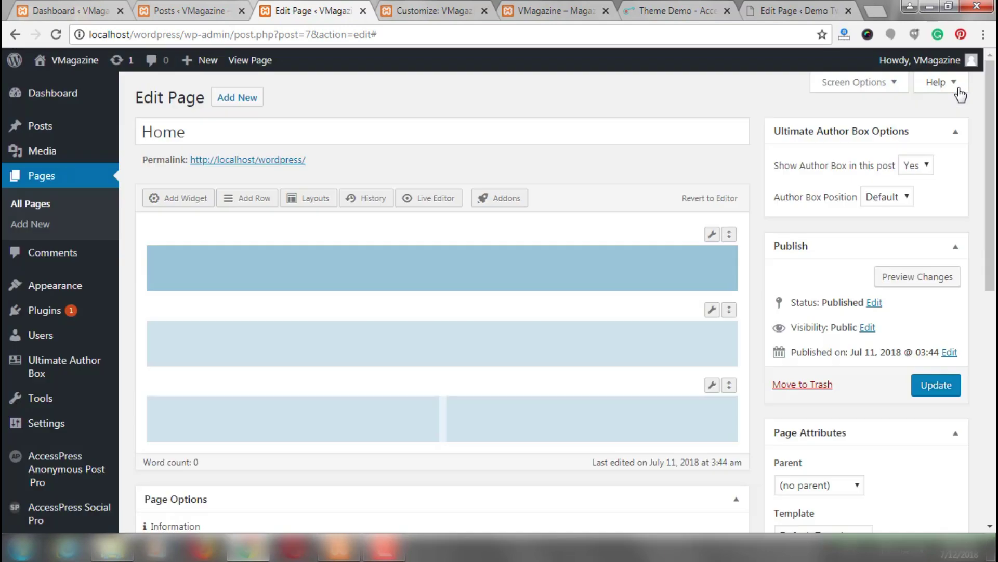
- Start another new row on the Home page and set its layout to four columns
{"action": "left_click", "coordinate": [246, 203]}
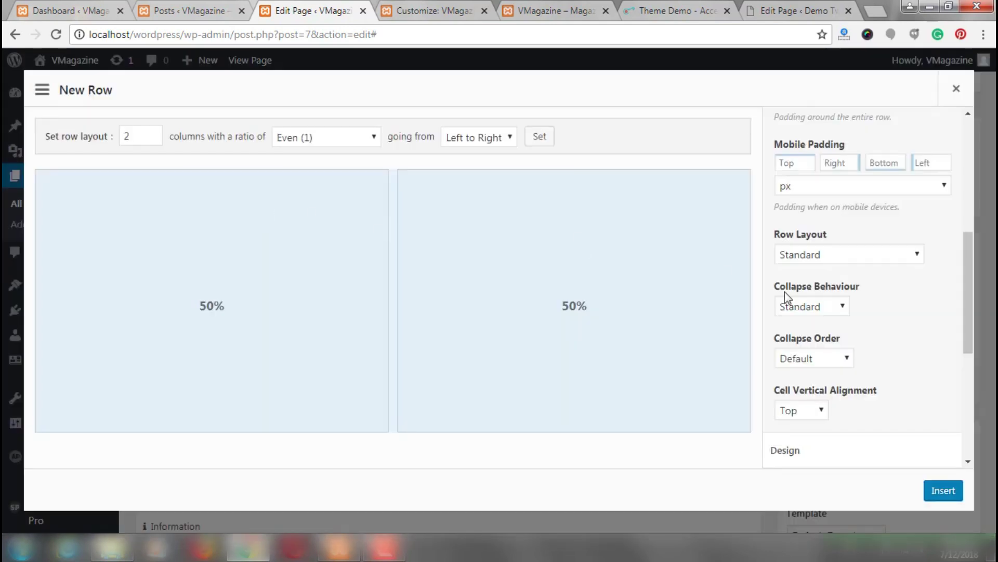
{"action": "left_click", "coordinate": [131, 136]}
{"action": "left_click", "coordinate": [153, 139]}
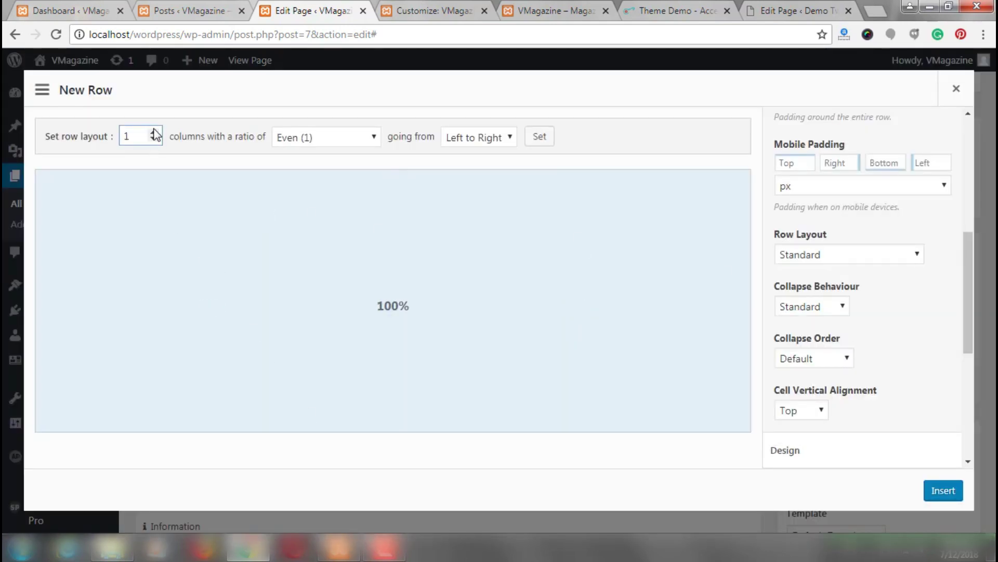
{"action": "left_click", "coordinate": [153, 133]}
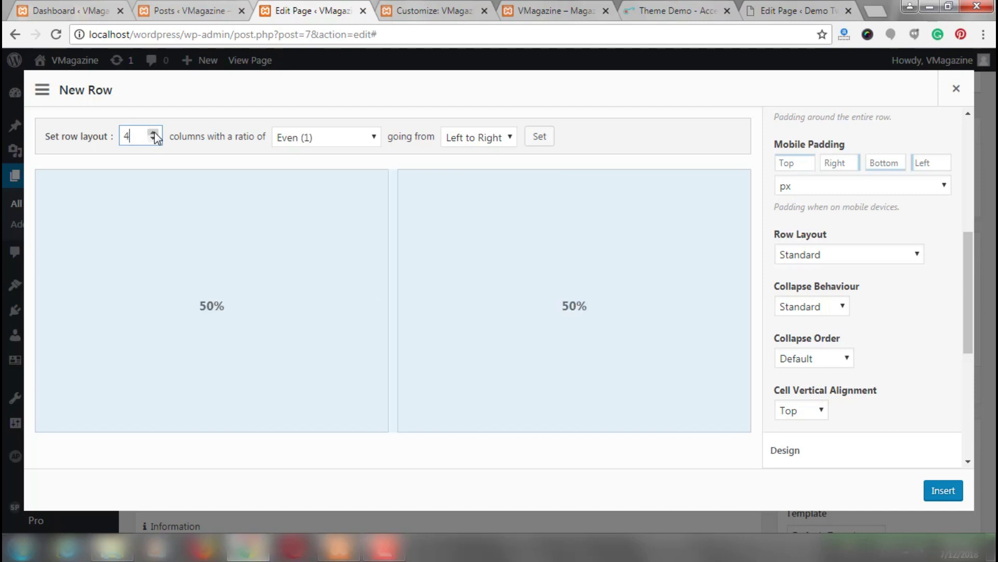
- Try the Golden (0.618), Halves (0.5) and Thirds (0.333) ratios on the four-column row
{"action": "left_click", "coordinate": [323, 137]}
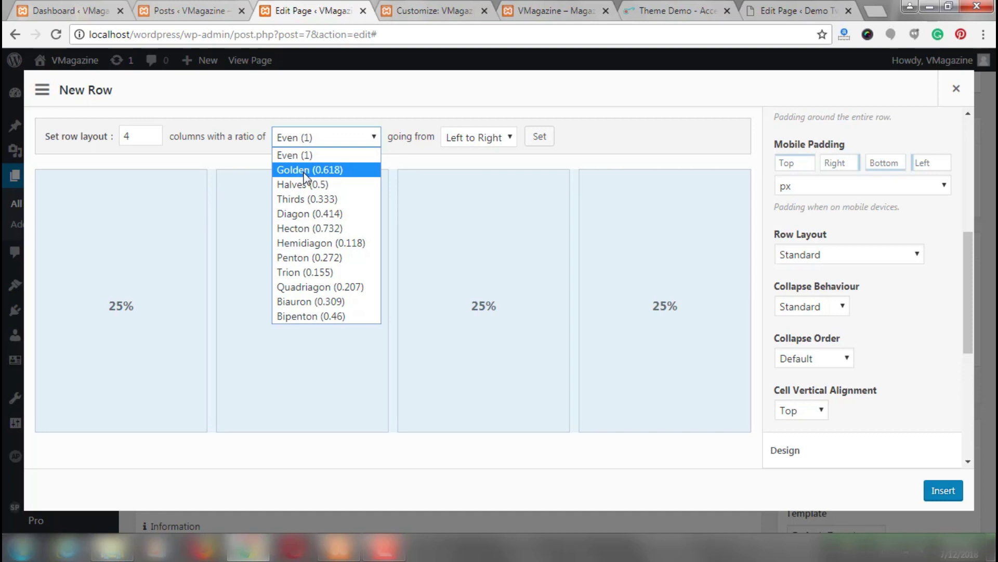
{"action": "left_click", "coordinate": [304, 172]}
{"action": "left_click", "coordinate": [316, 142]}
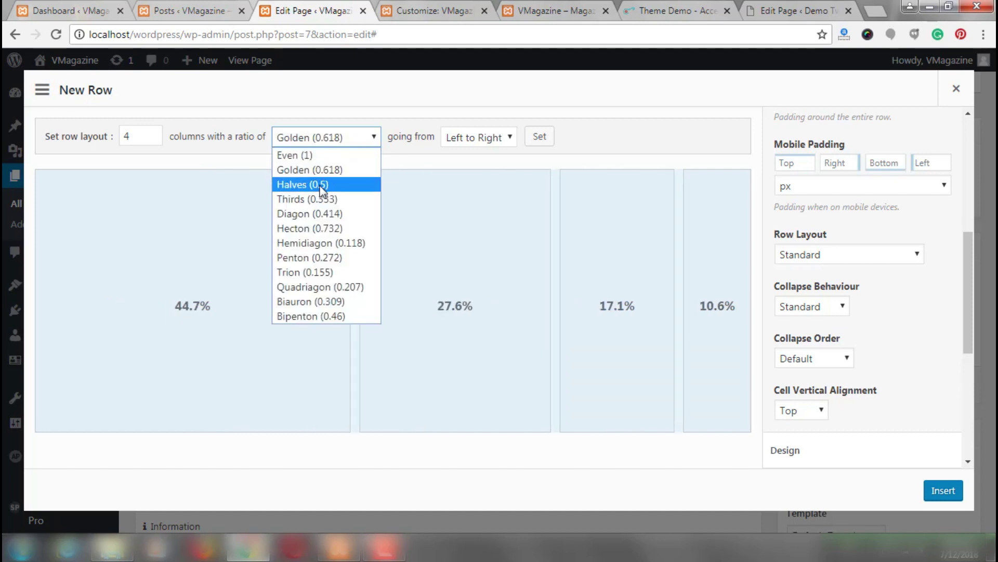
{"action": "left_click", "coordinate": [323, 185]}
{"action": "left_click", "coordinate": [328, 138]}
{"action": "left_click", "coordinate": [318, 198]}
{"action": "left_click", "coordinate": [327, 139]}
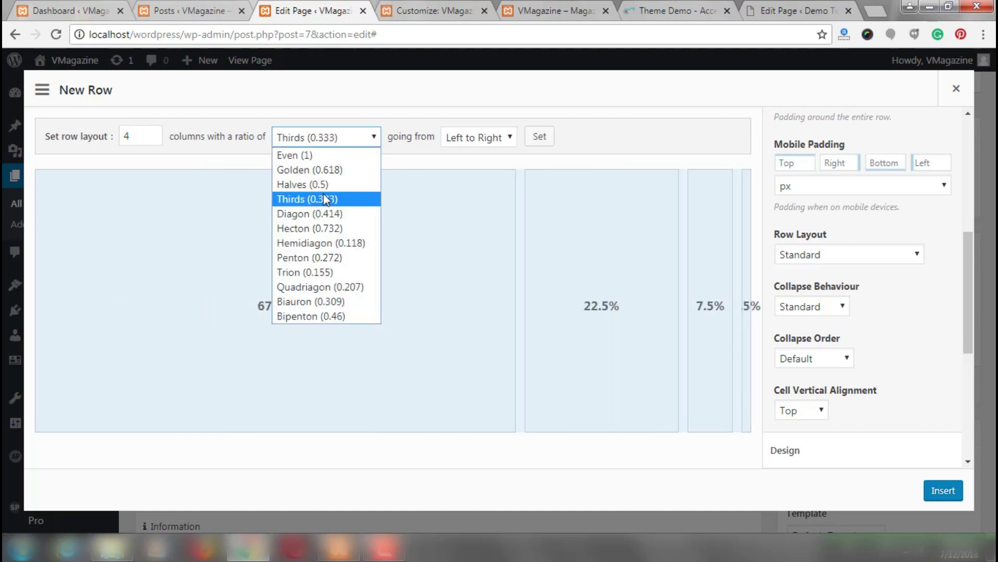
- Set the new four-column row's ratio to Hecton (0.732) and its direction to Right to Left
{"action": "left_click", "coordinate": [325, 230]}
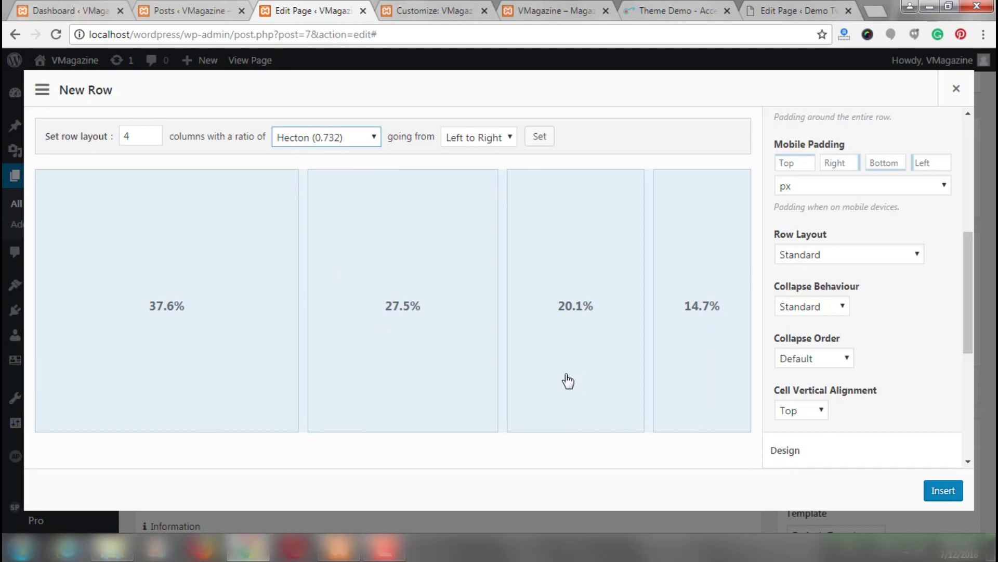
{"action": "left_click", "coordinate": [484, 138]}
{"action": "left_click", "coordinate": [483, 170]}
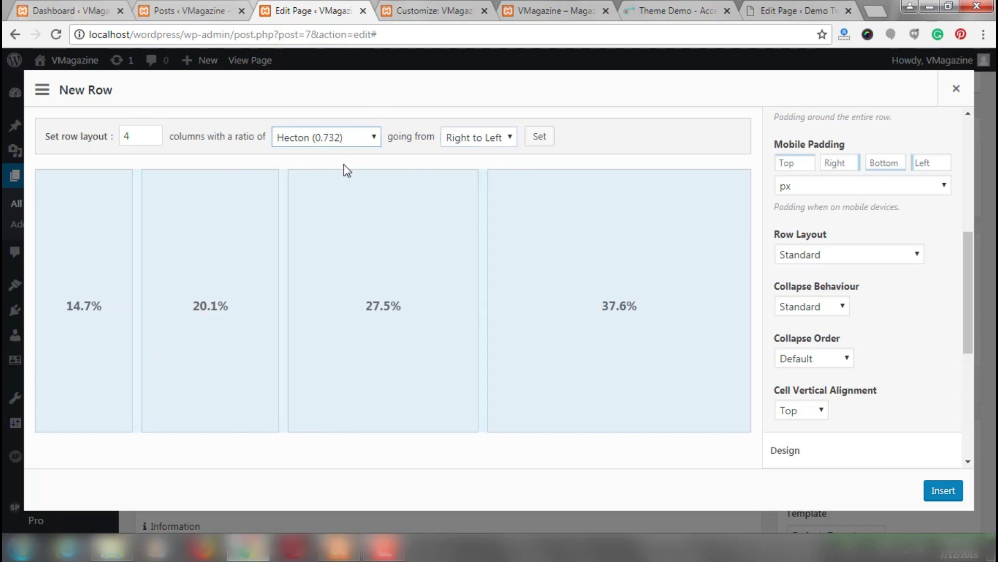
- Try the Diagon (0.414) and Trion (0.155) column ratios on the new four-column row
{"action": "left_click", "coordinate": [332, 138]}
{"action": "left_click", "coordinate": [328, 217]}
{"action": "left_click", "coordinate": [332, 139]}
{"action": "left_click", "coordinate": [281, 272]}
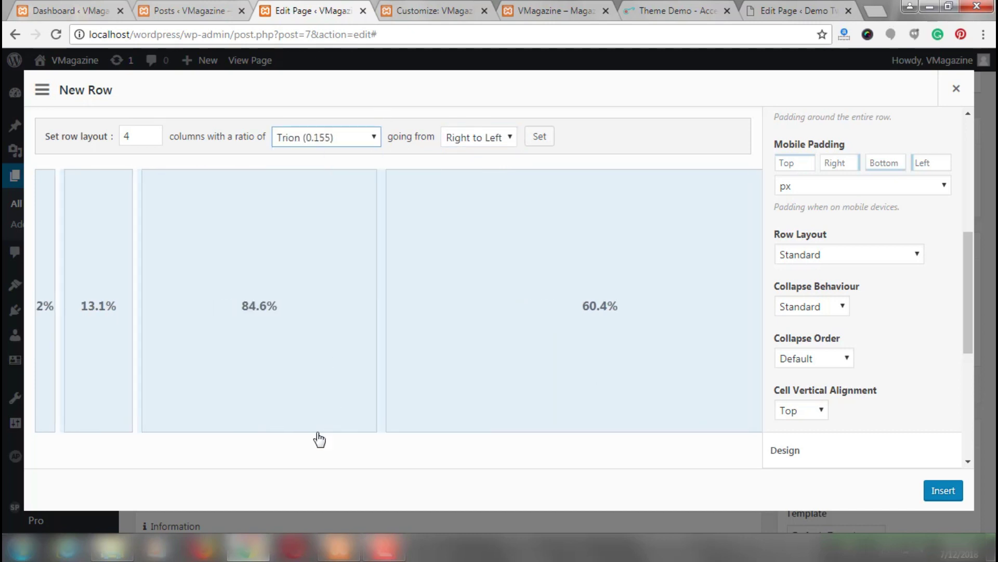
{"action": "left_click_drag", "start_coordinate": [141, 140], "coordinate": [112, 138]}
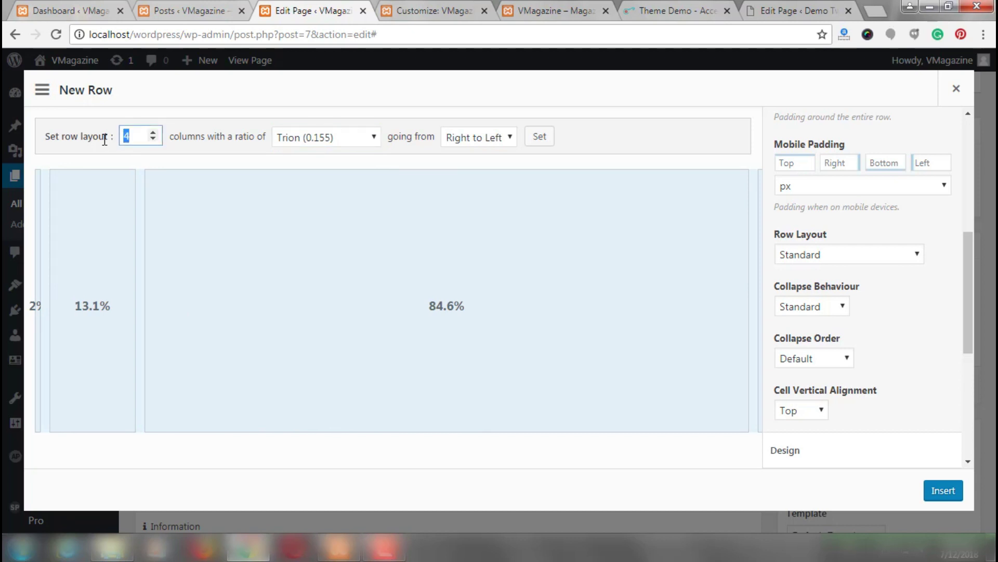
{"action": "left_click", "coordinate": [336, 139]}
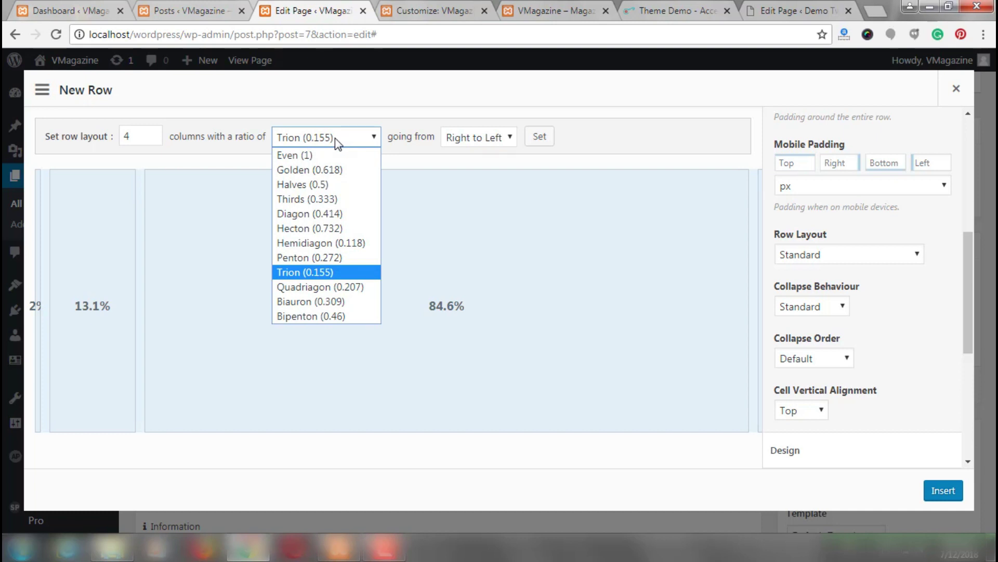
{"action": "left_click", "coordinate": [335, 139]}
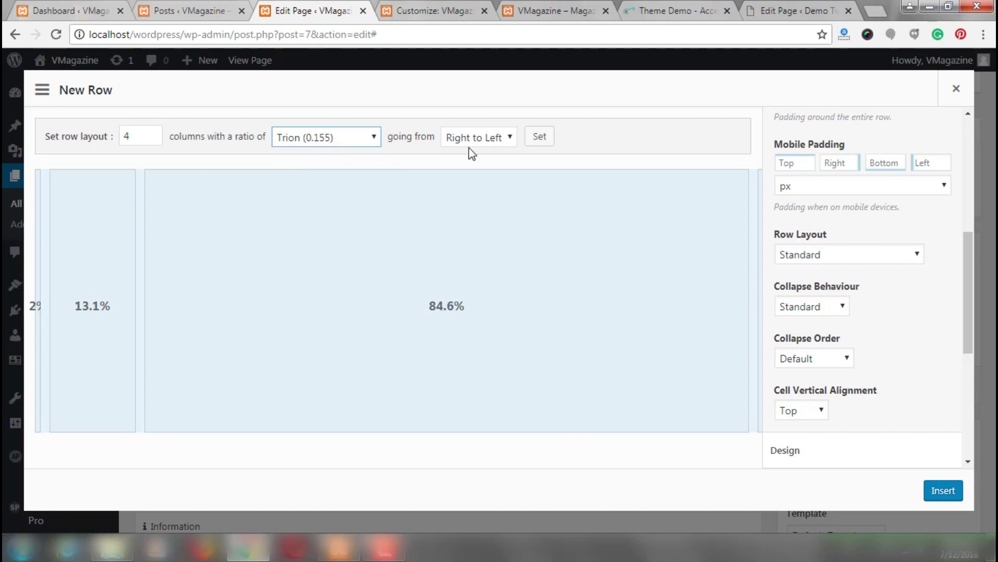
- Switch the new row's column direction to Left to Right and back to Right to Left
{"action": "left_click", "coordinate": [489, 137]}
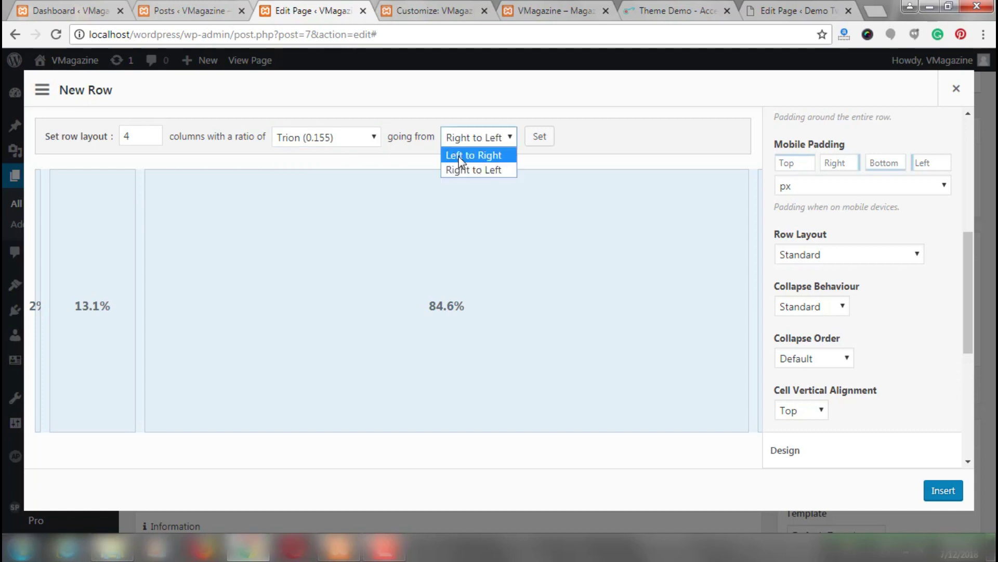
{"action": "left_click", "coordinate": [457, 155]}
{"action": "left_click", "coordinate": [476, 139]}
{"action": "left_click", "coordinate": [479, 170]}
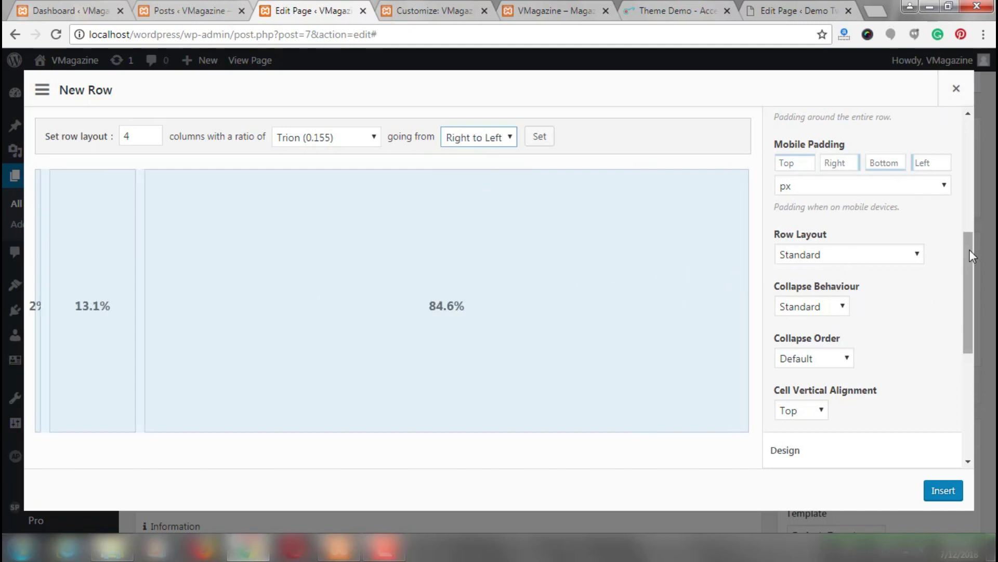
- Examine the new row's layout settings, including bottom margin, gutter, row layout and collapse behaviour
{"action": "left_click_drag", "start_coordinate": [969, 250], "coordinate": [972, 121]}
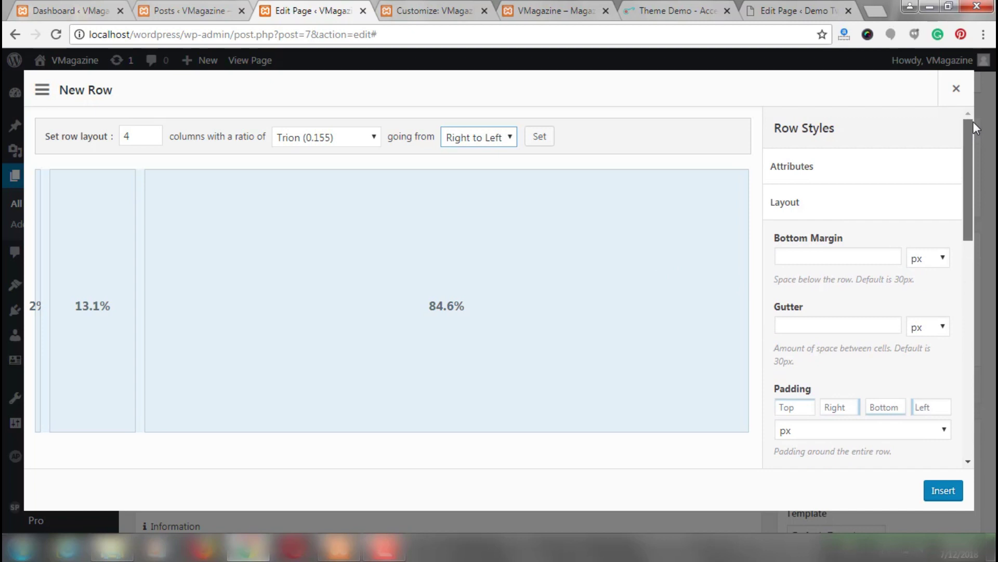
{"action": "left_click", "coordinate": [840, 255]}
{"action": "left_click", "coordinate": [794, 326]}
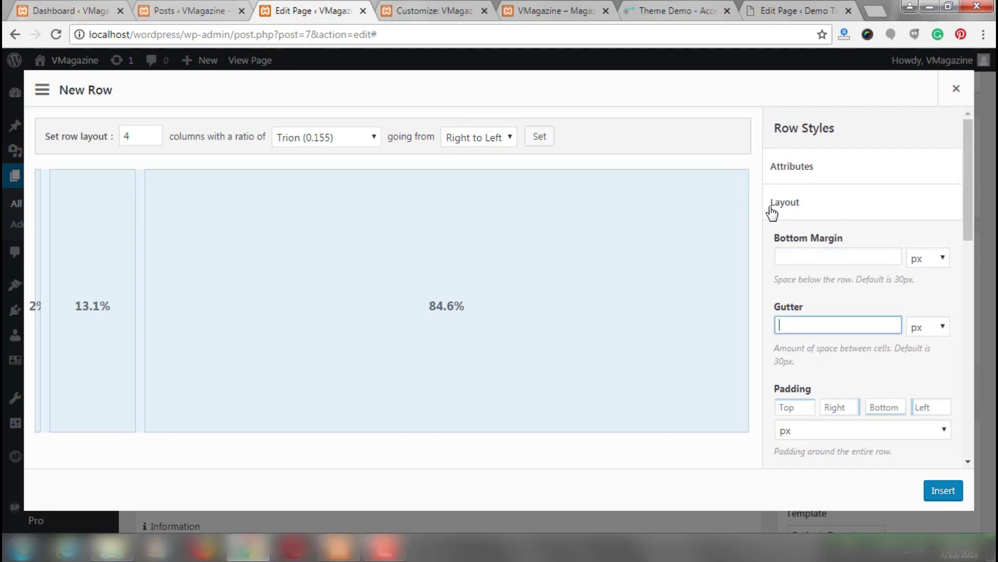
{"action": "left_click", "coordinate": [805, 254]}
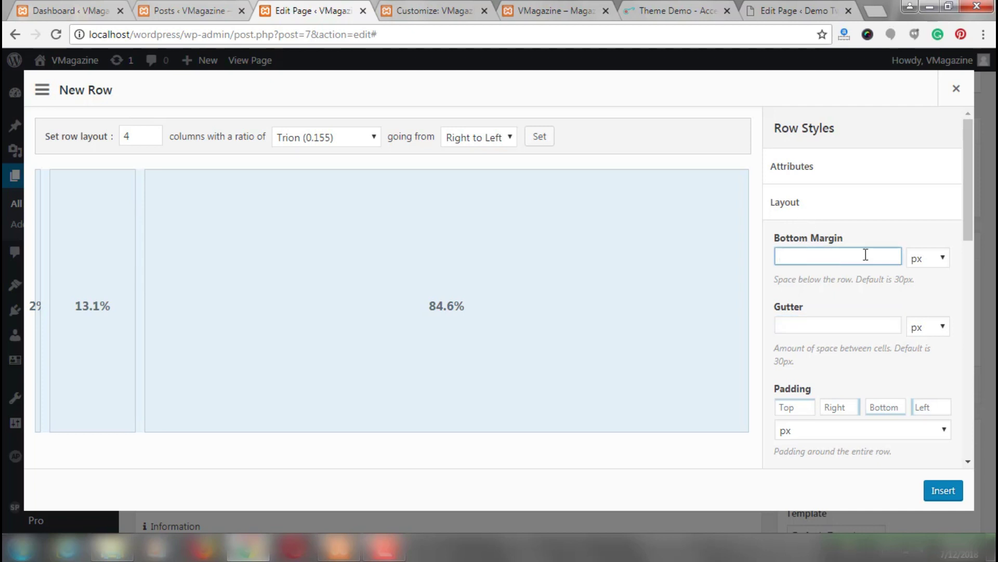
{"action": "left_click", "coordinate": [834, 326]}
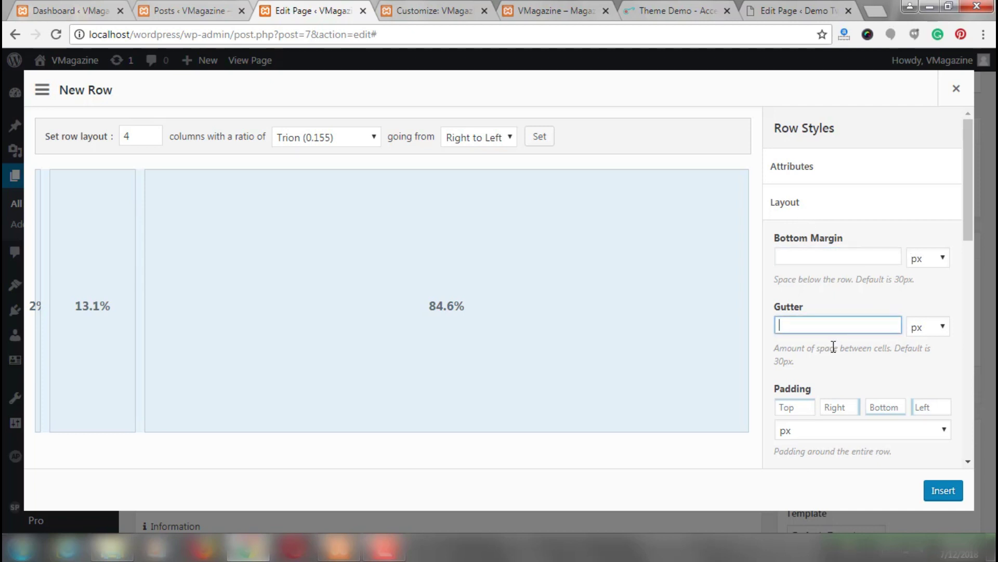
{"action": "scroll", "coordinate": [833, 347], "scroll_direction": "down", "scroll_amount": 5}
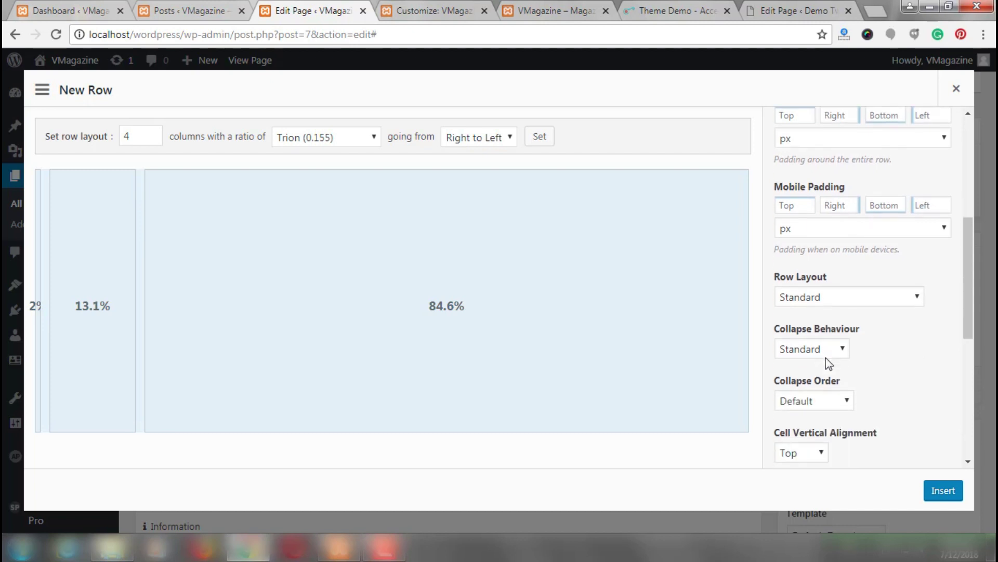
{"action": "left_click", "coordinate": [824, 295]}
{"action": "left_click", "coordinate": [814, 314]}
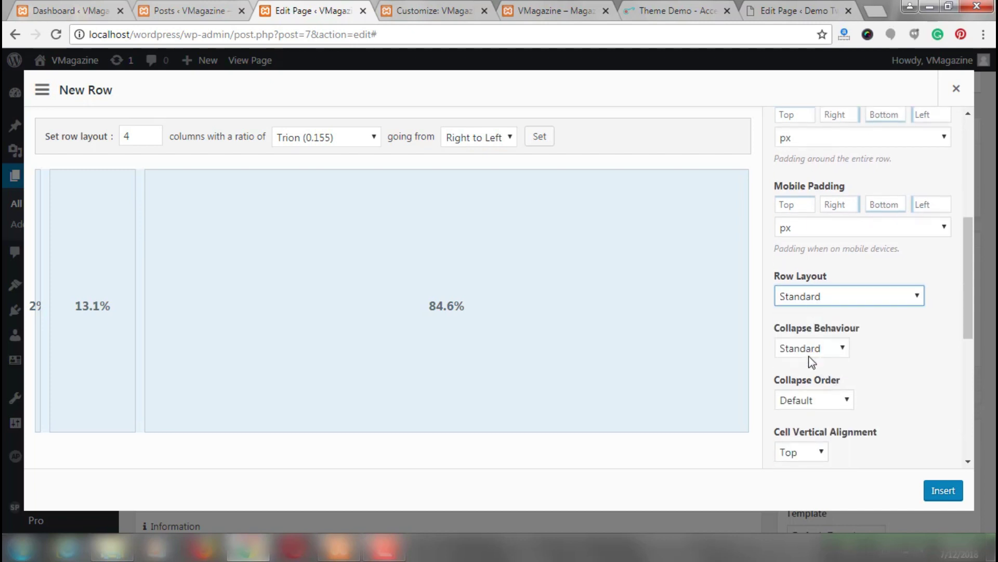
{"action": "left_click", "coordinate": [809, 354]}
{"action": "left_click", "coordinate": [813, 347]}
{"action": "left_click", "coordinate": [813, 348]}
{"action": "left_click", "coordinate": [843, 354]}
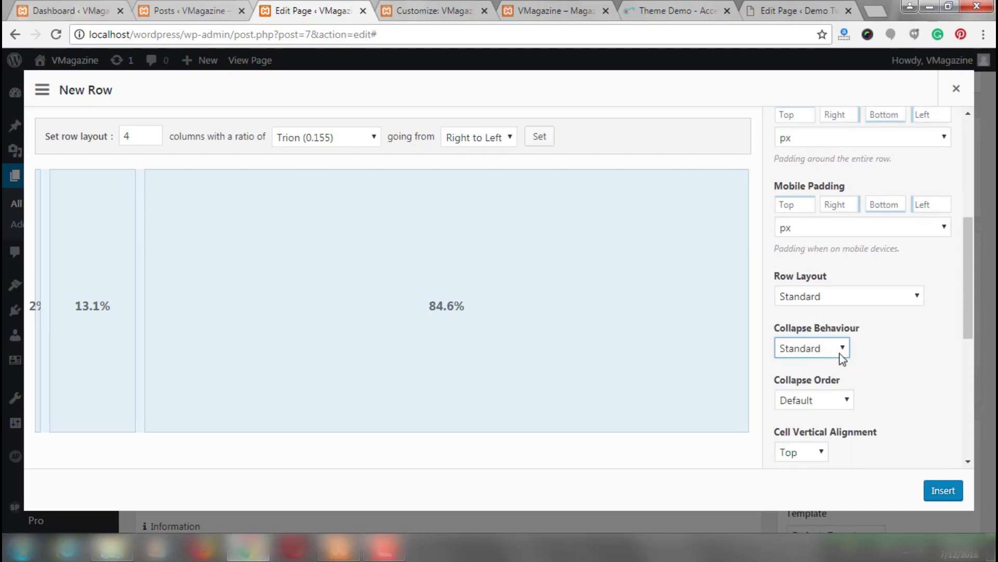
- Examine the new row's design settings, including the background colour, background image and its display options
{"action": "scroll", "coordinate": [842, 353], "scroll_direction": "down", "scroll_amount": 5}
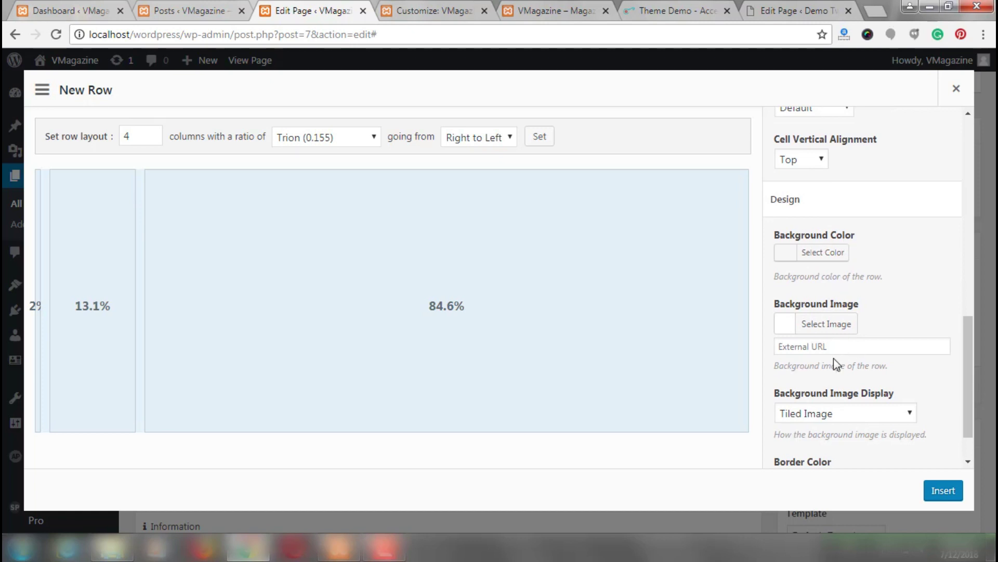
{"action": "scroll", "coordinate": [922, 432], "scroll_direction": "down", "scroll_amount": 1}
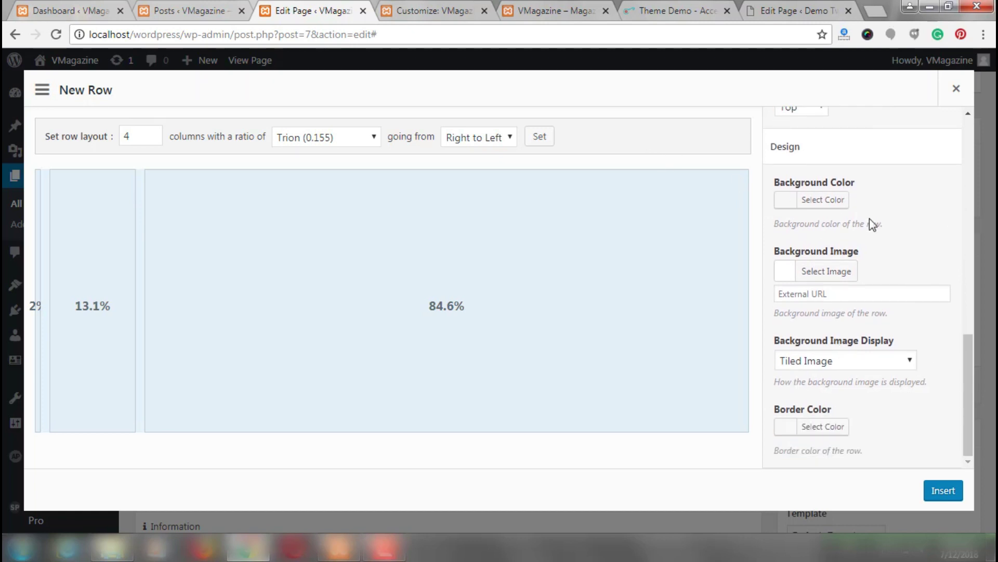
{"action": "scroll", "coordinate": [863, 229], "scroll_direction": "up", "scroll_amount": 10}
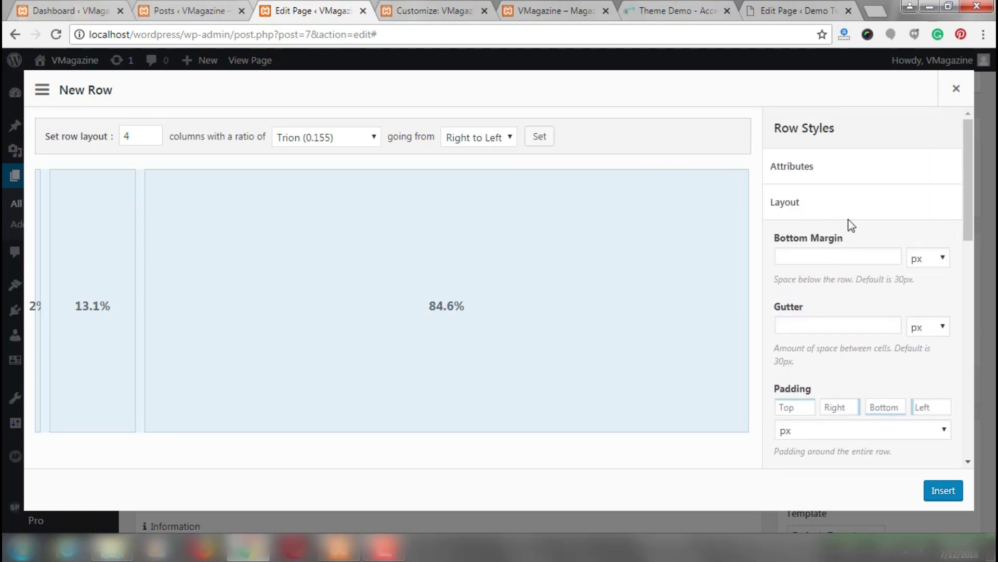
{"action": "left_click", "coordinate": [846, 202]}
{"action": "left_click", "coordinate": [825, 235]}
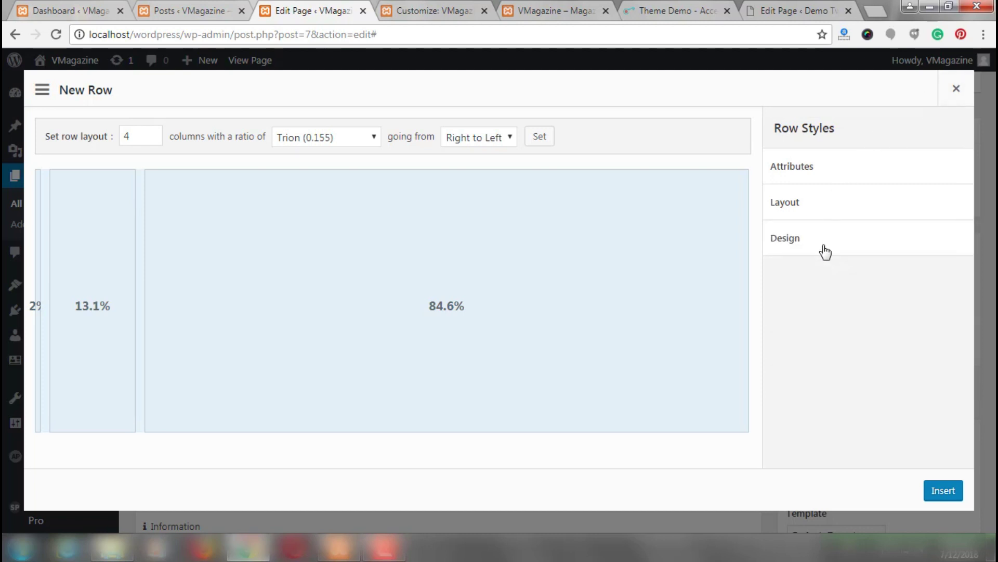
{"action": "left_click", "coordinate": [825, 251]}
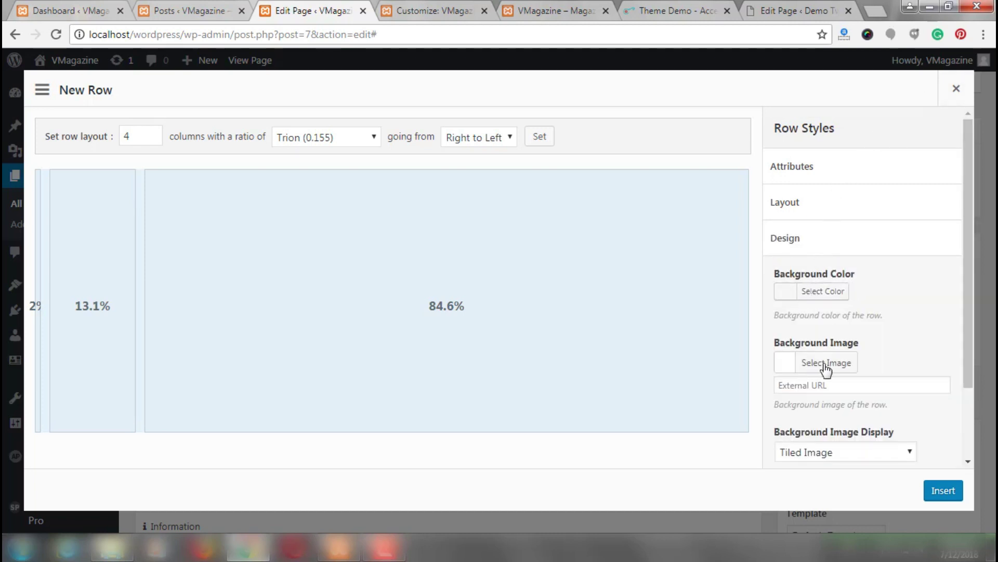
{"action": "scroll", "coordinate": [826, 366], "scroll_direction": "down", "scroll_amount": 2}
{"action": "left_click", "coordinate": [869, 359]}
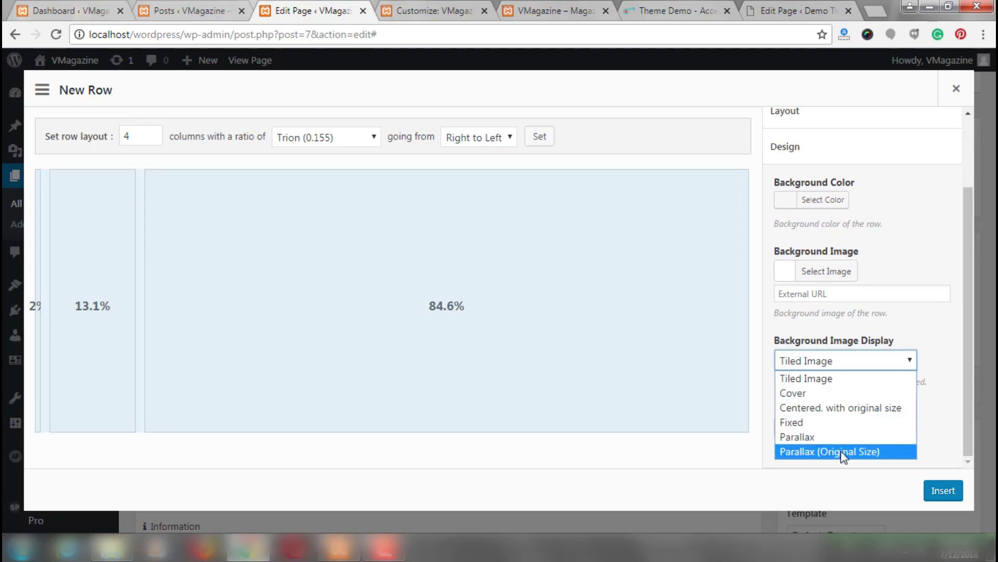
{"action": "left_click", "coordinate": [863, 378]}
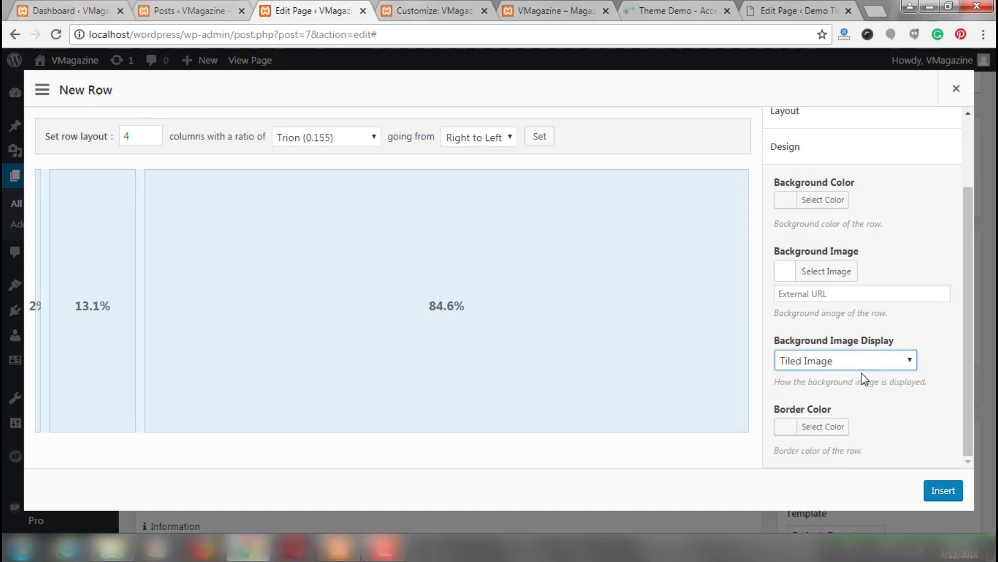
{"action": "scroll", "coordinate": [852, 147], "scroll_direction": "up", "scroll_amount": 2}
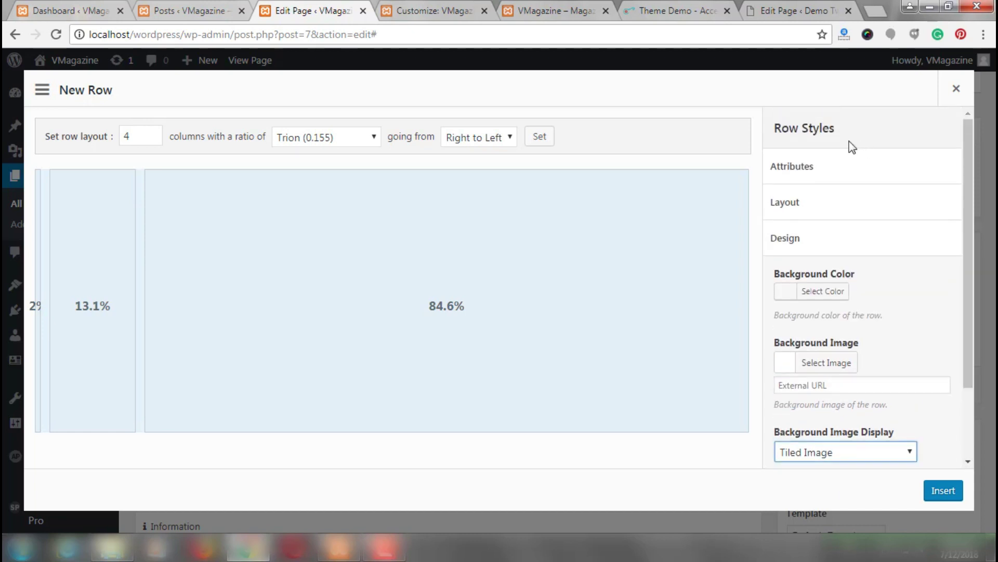
- Examine the new row's attribute fields for ID, classes and CSS styles, and close the row dialog without inserting it
{"action": "left_click", "coordinate": [825, 179]}
{"action": "left_click", "coordinate": [825, 180]}
{"action": "left_click", "coordinate": [825, 180]}
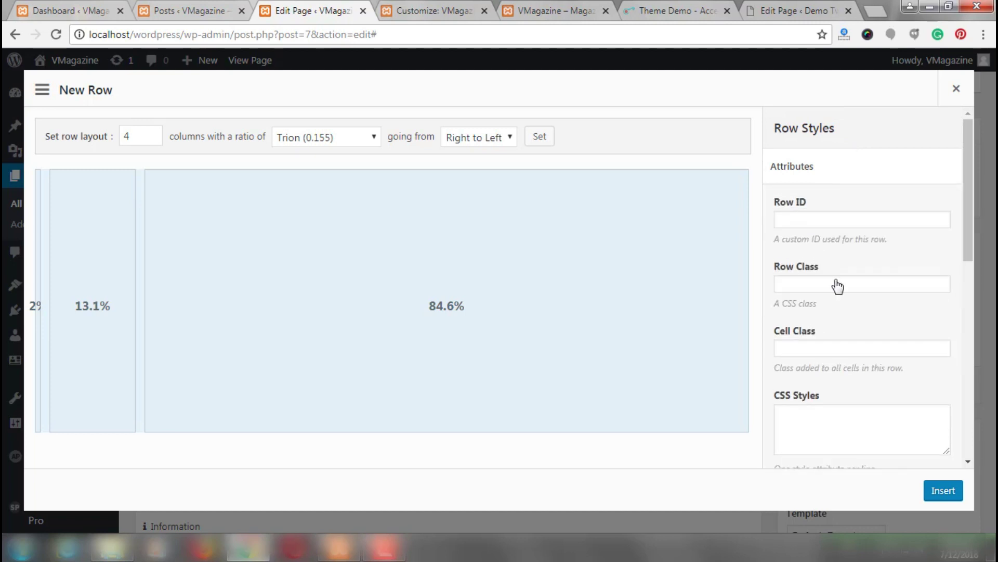
{"action": "scroll", "coordinate": [865, 345], "scroll_direction": "down", "scroll_amount": 4}
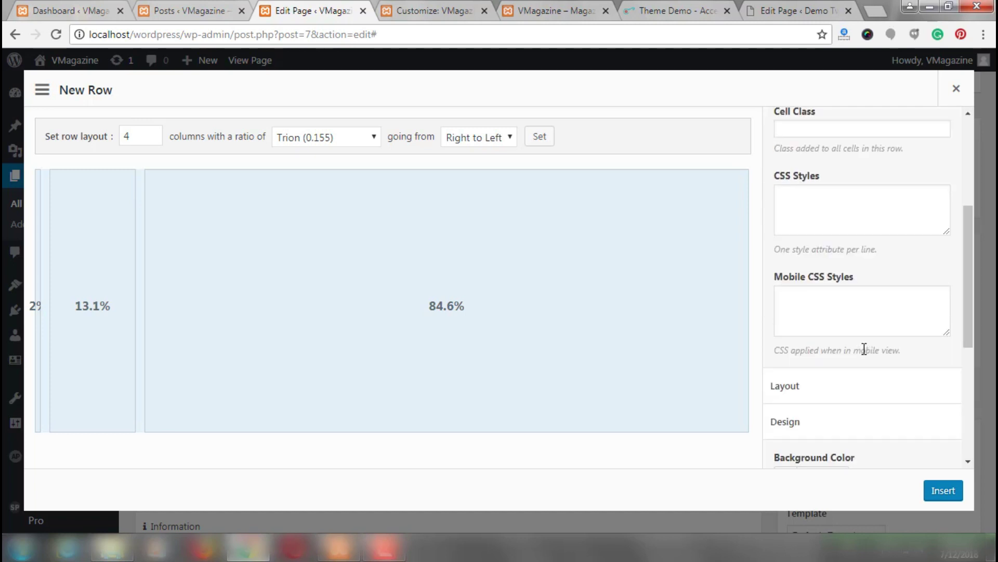
{"action": "left_click", "coordinate": [862, 302]}
{"action": "left_click", "coordinate": [867, 217]}
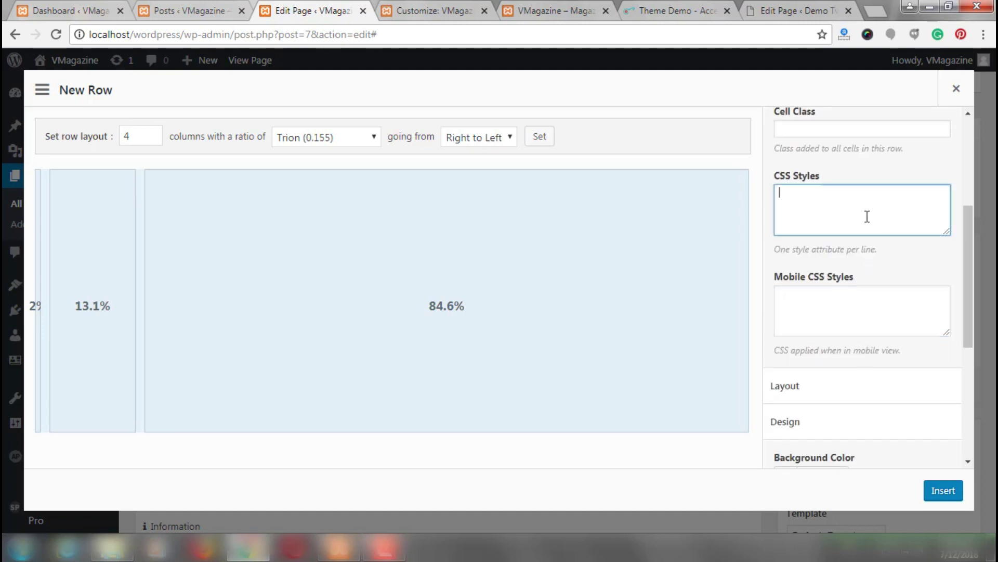
{"action": "scroll", "coordinate": [861, 219], "scroll_direction": "up", "scroll_amount": 3}
{"action": "left_click", "coordinate": [842, 217]}
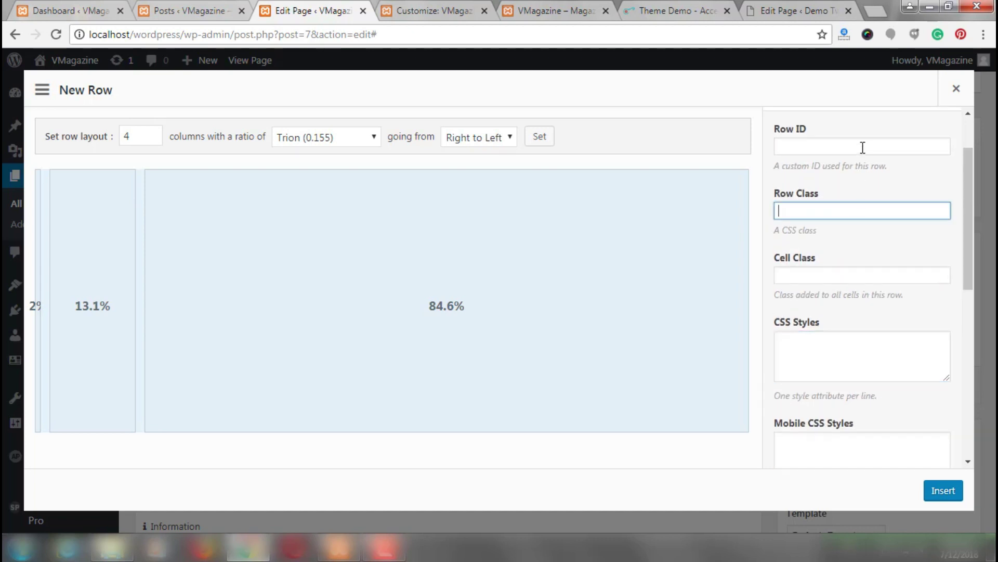
{"action": "left_click", "coordinate": [863, 147]}
{"action": "scroll", "coordinate": [861, 172], "scroll_direction": "up", "scroll_amount": 2}
{"action": "left_click", "coordinate": [808, 288]}
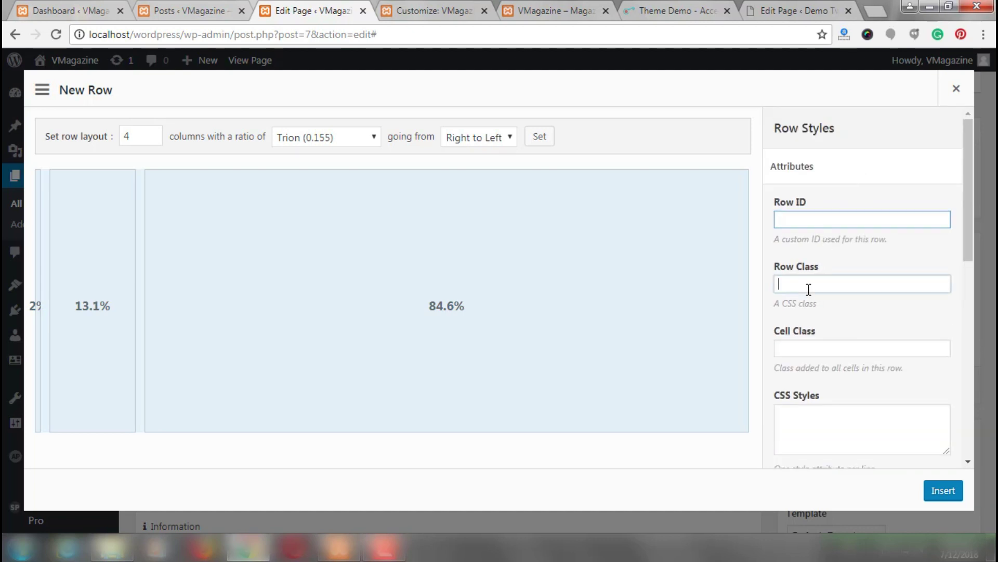
{"action": "left_click", "coordinate": [832, 349]}
{"action": "left_click", "coordinate": [843, 419]}
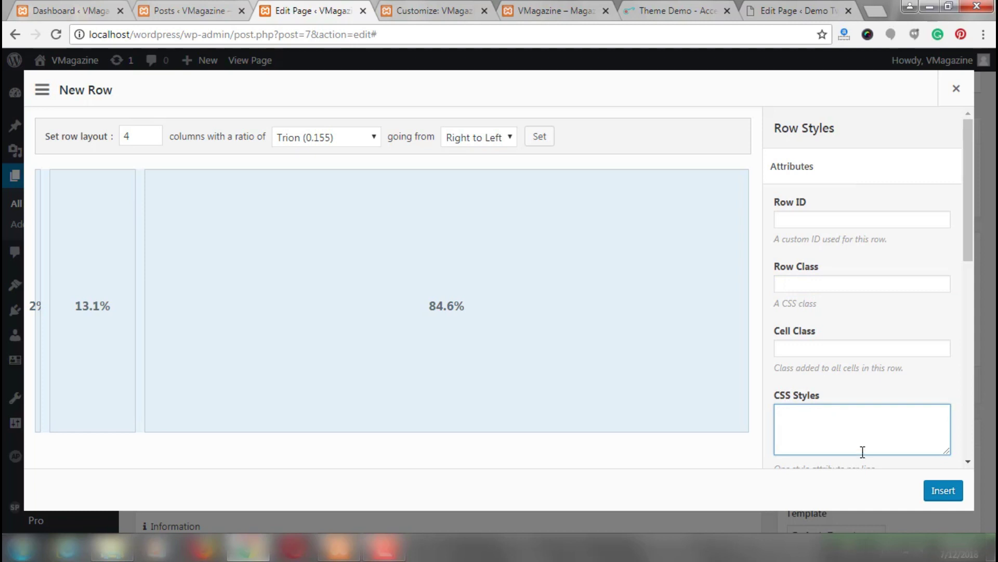
{"action": "scroll", "coordinate": [864, 452], "scroll_direction": "down", "scroll_amount": 1}
{"action": "scroll", "coordinate": [864, 452], "scroll_direction": "up", "scroll_amount": 2}
{"action": "left_click", "coordinate": [955, 88]}
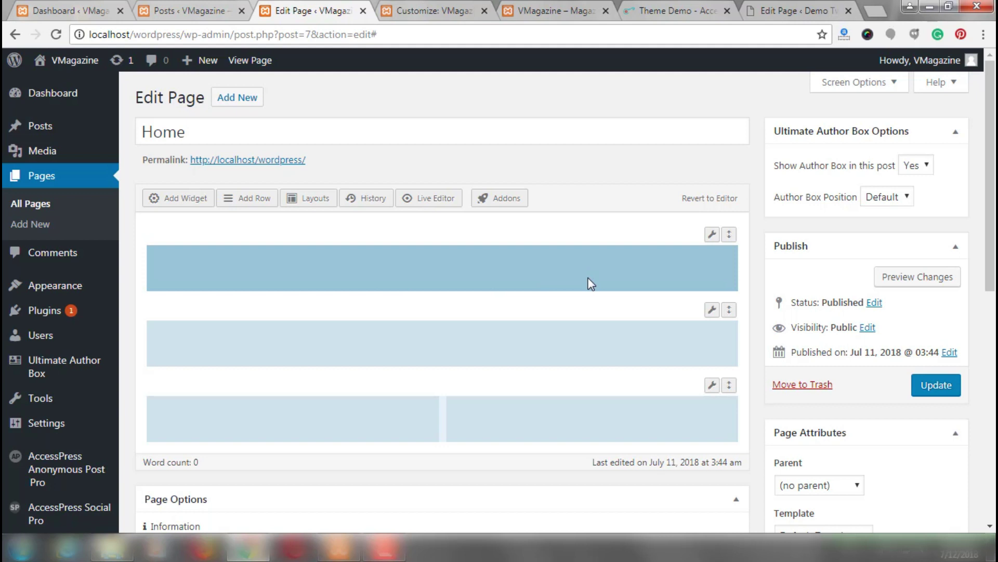
- Search the widgets for "Full", add Vmagazine: Fullwidth slider to the first row, and open its settings
{"action": "mouse_move", "coordinate": [711, 237]}
{"action": "left_click", "coordinate": [159, 198]}
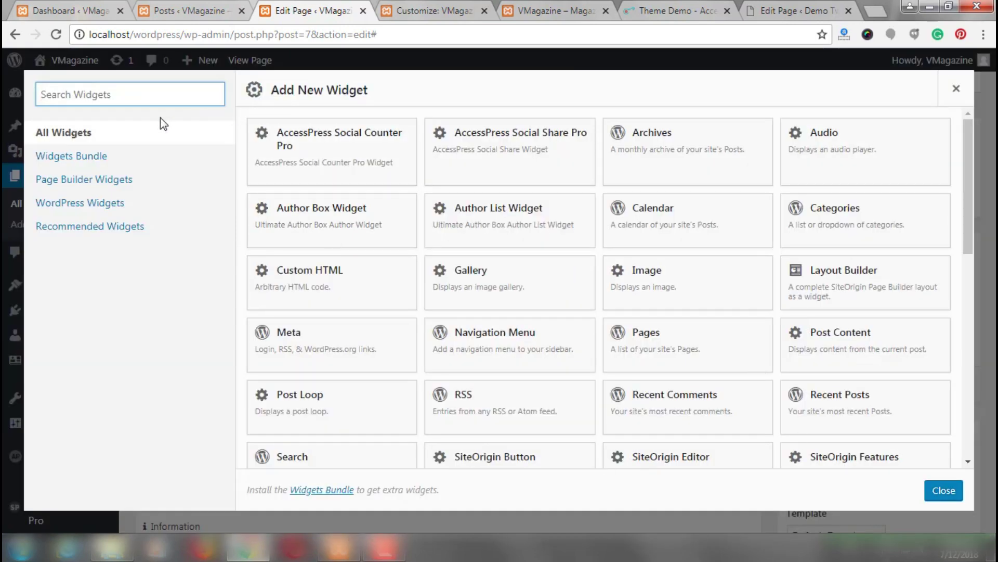
{"action": "type", "text": "Fu"}
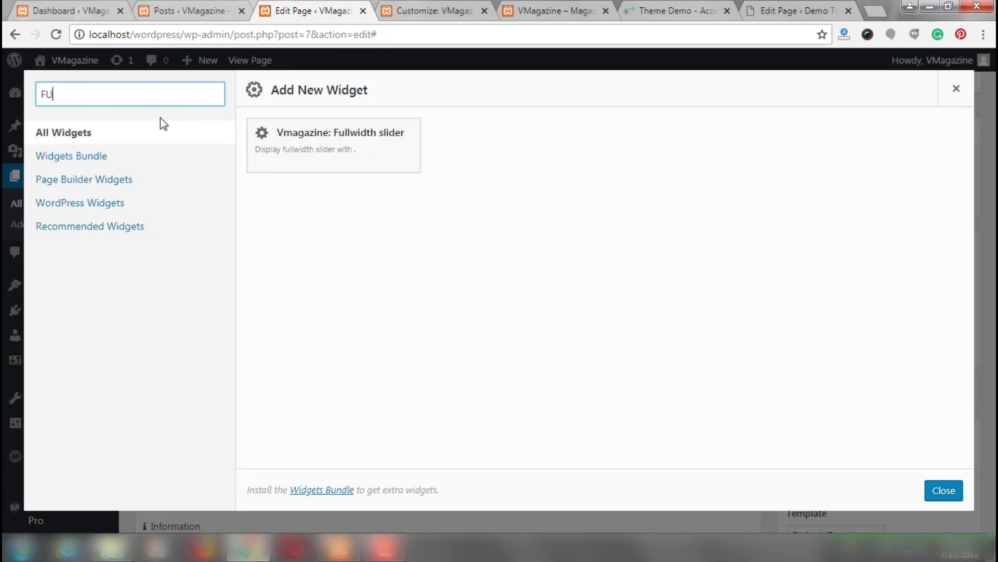
{"action": "type", "text": "ll"}
{"action": "left_click", "coordinate": [338, 156]}
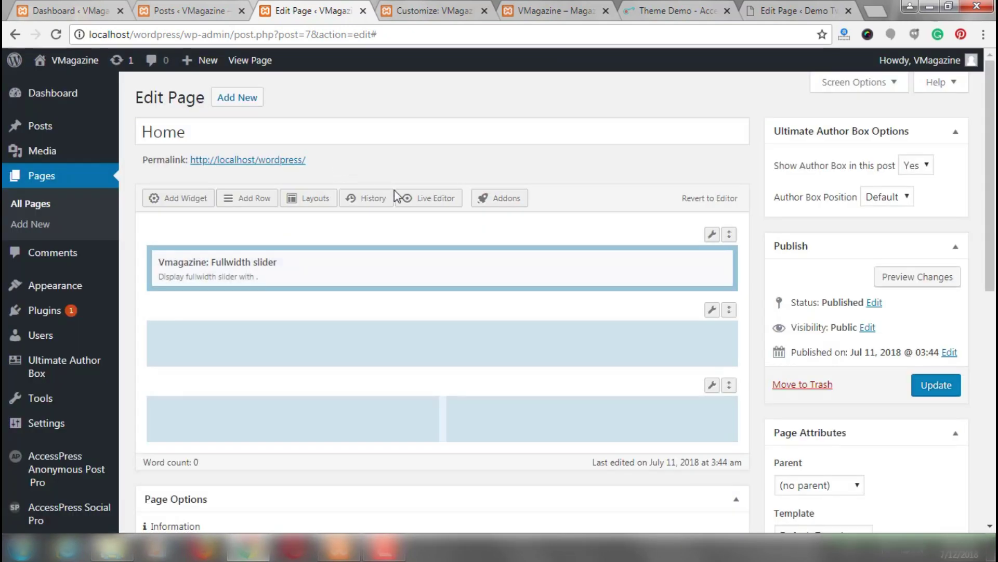
{"action": "mouse_move", "coordinate": [617, 272]}
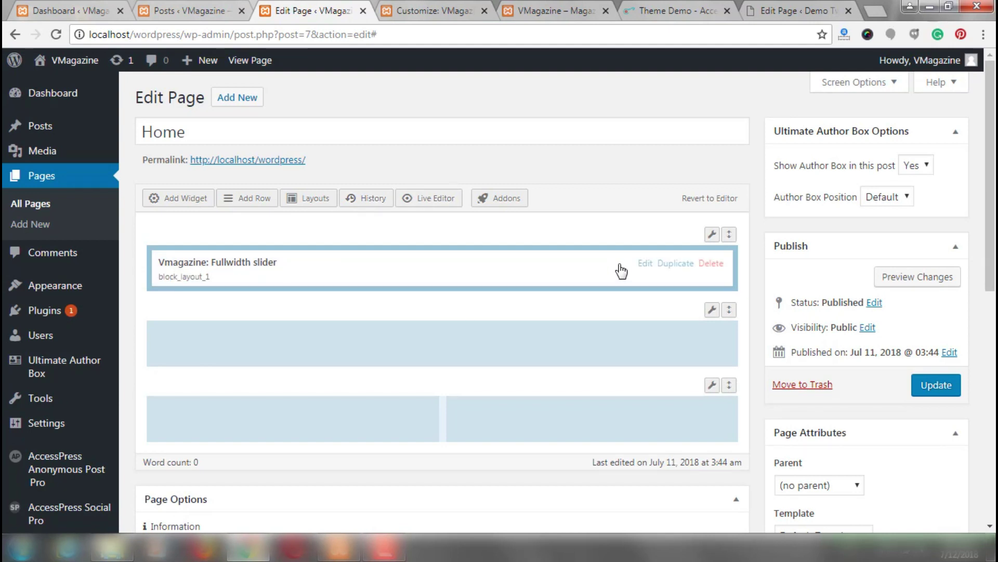
{"action": "left_click", "coordinate": [642, 263]}
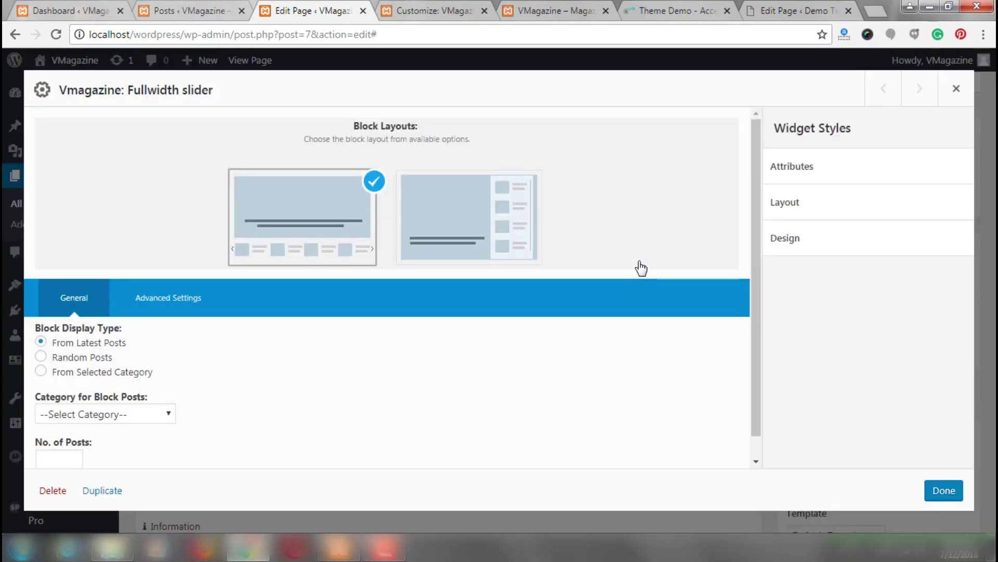
- Set the fullwidth slider's number of posts to 6 in its general settings
{"action": "scroll", "coordinate": [109, 374], "scroll_direction": "down", "scroll_amount": 1}
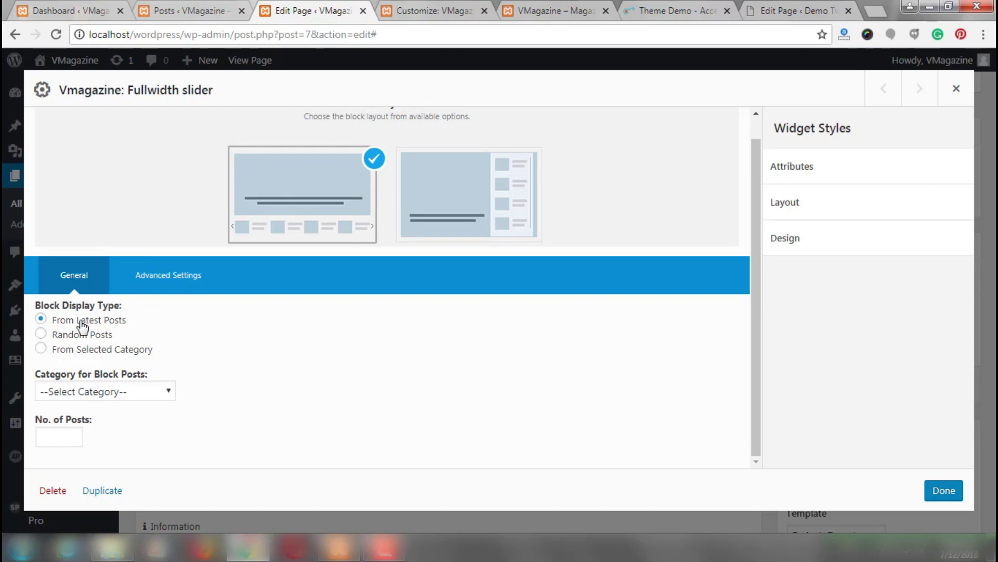
{"action": "left_click", "coordinate": [64, 434]}
{"action": "type", "text": "6"}
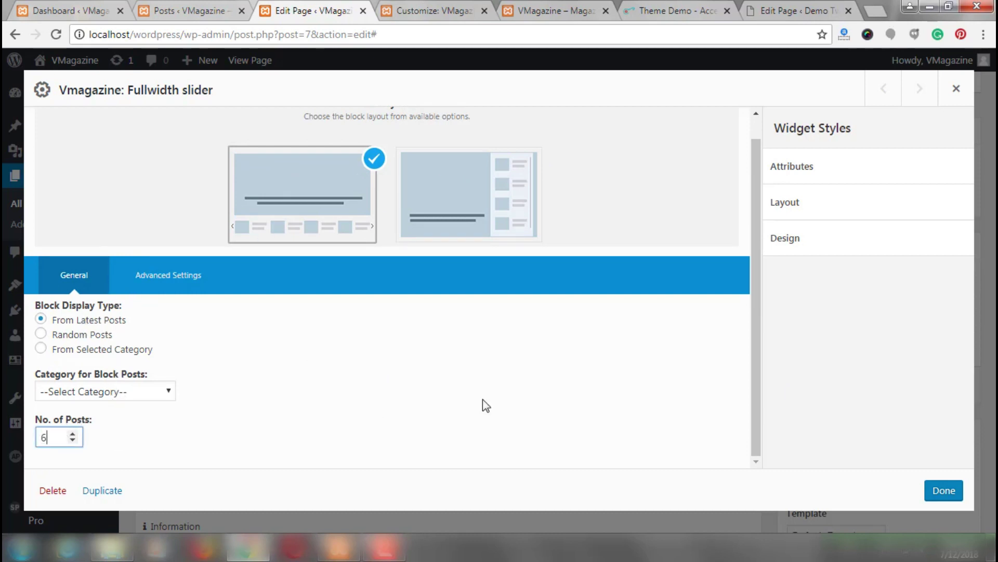
{"action": "scroll", "coordinate": [237, 404], "scroll_direction": "up", "scroll_amount": 1}
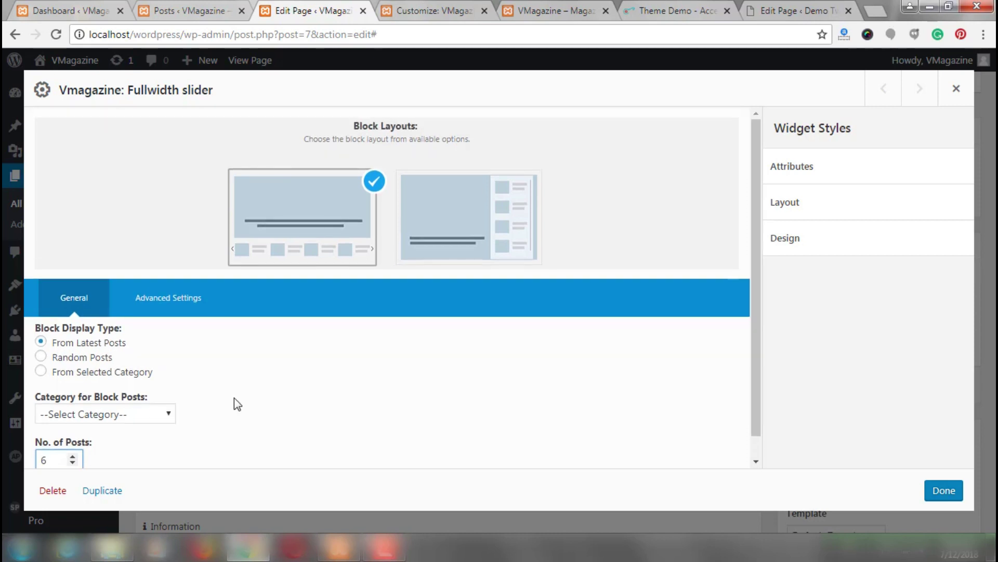
- Review the fullwidth slider's advanced settings and widget attribute fields, and apply the widget settings
{"action": "left_click", "coordinate": [167, 300]}
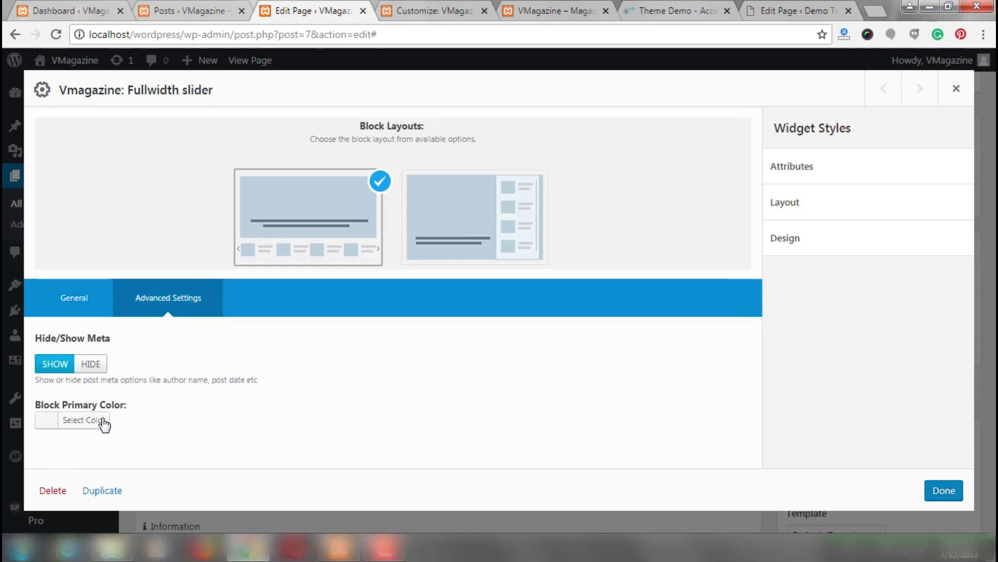
{"action": "left_click", "coordinate": [851, 181]}
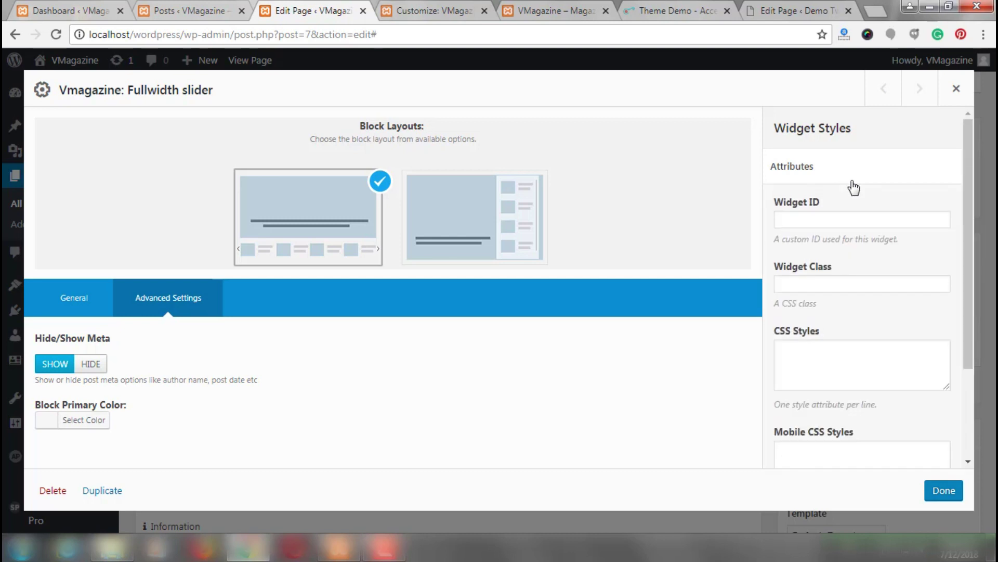
{"action": "left_click", "coordinate": [931, 499]}
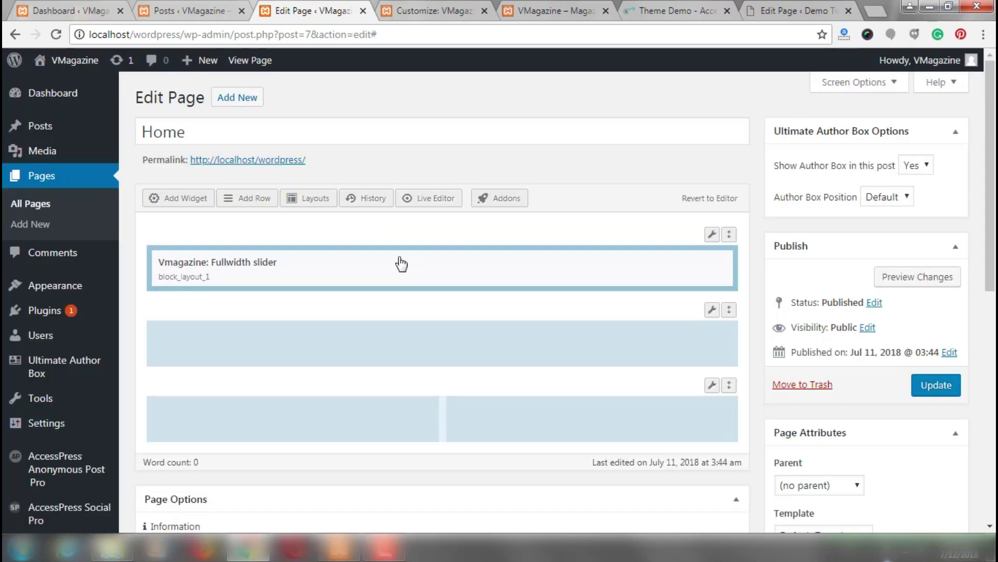
- Search the widgets for "slider tab", add Vmagazine : Slider Tab Carousel, and place it in the empty second row
{"action": "left_click", "coordinate": [315, 360]}
{"action": "left_click", "coordinate": [289, 417]}
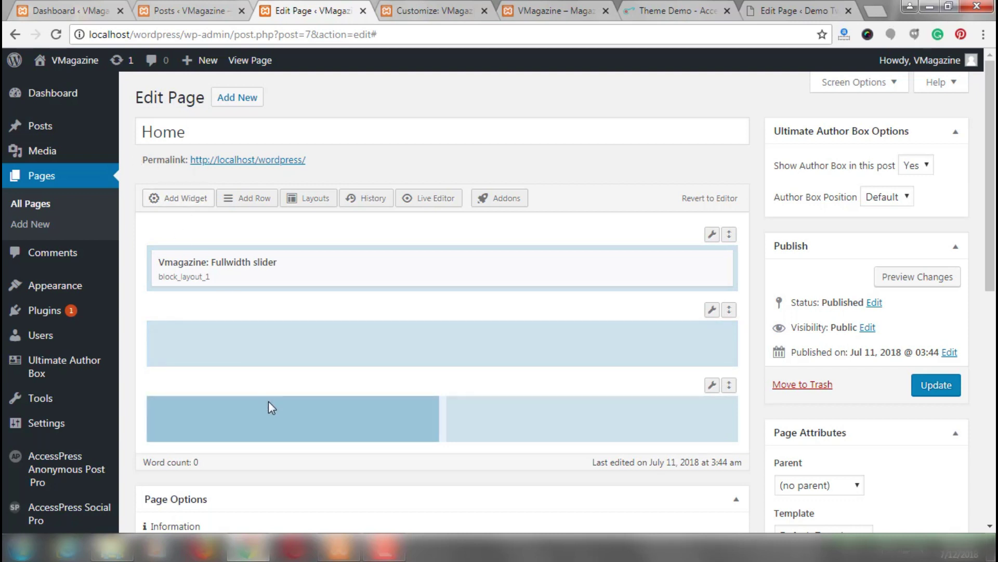
{"action": "left_click", "coordinate": [287, 422]}
{"action": "left_click", "coordinate": [590, 338]}
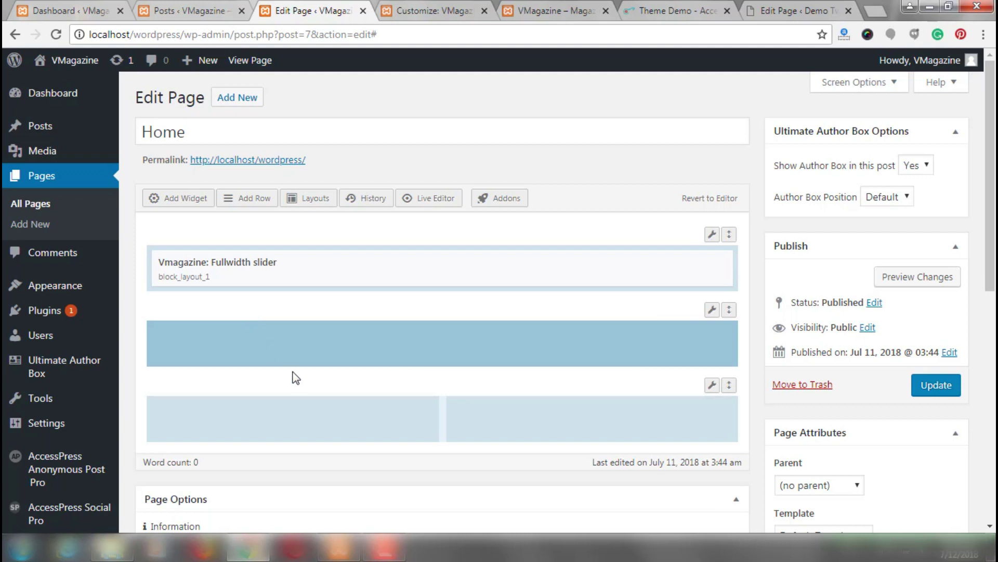
{"action": "left_click", "coordinate": [272, 345]}
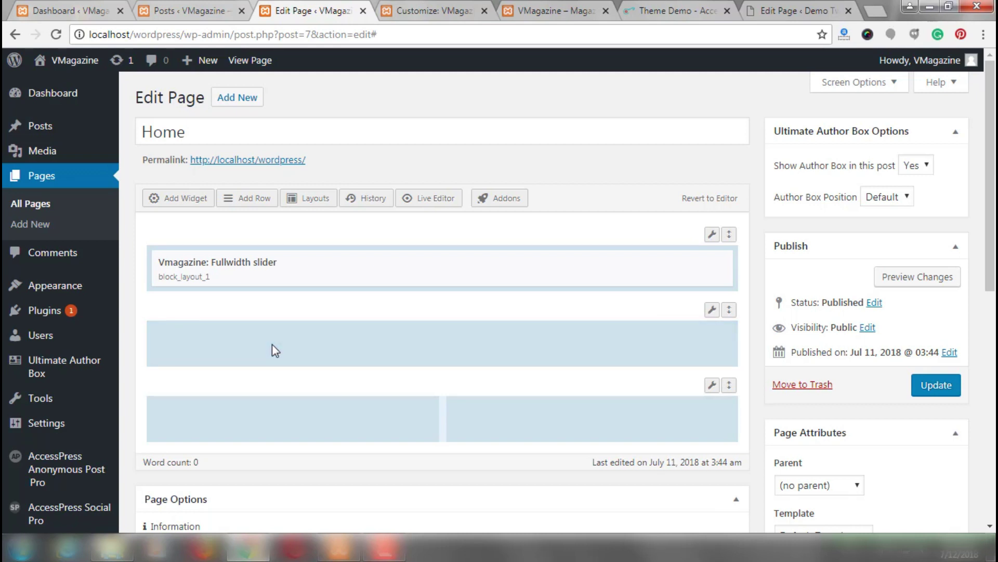
{"action": "left_click", "coordinate": [193, 200]}
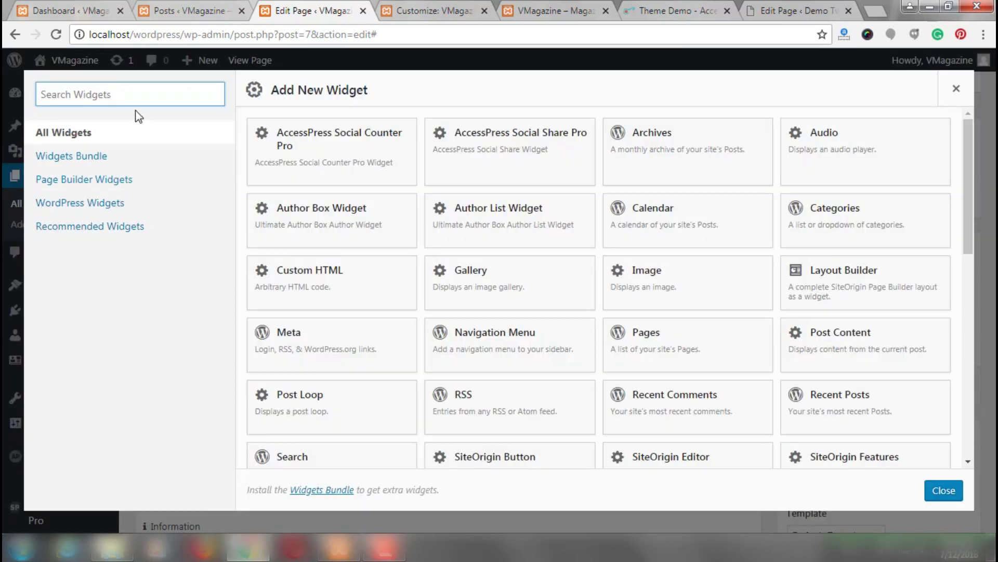
{"action": "type", "text": "slider t"}
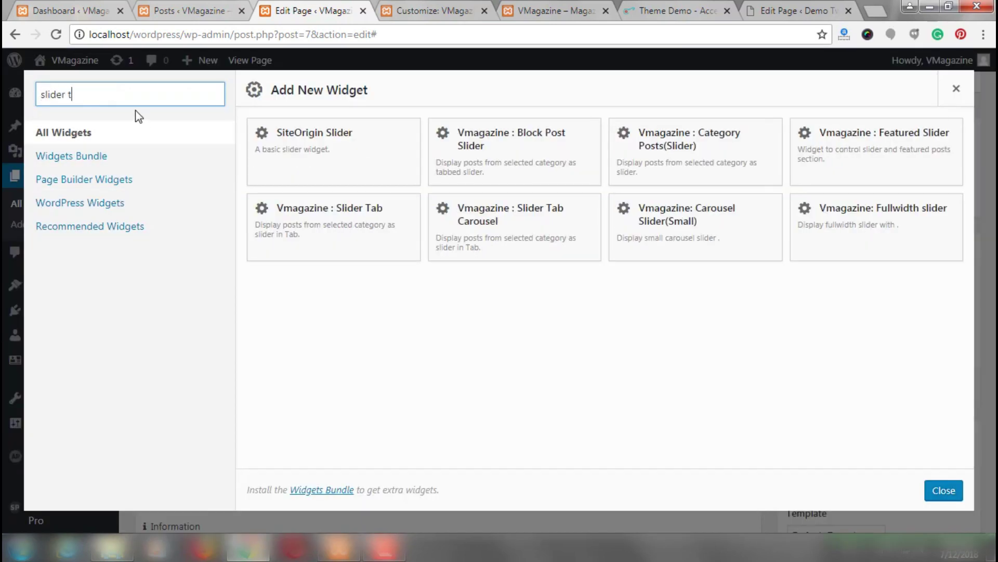
{"action": "type", "text": "ab"}
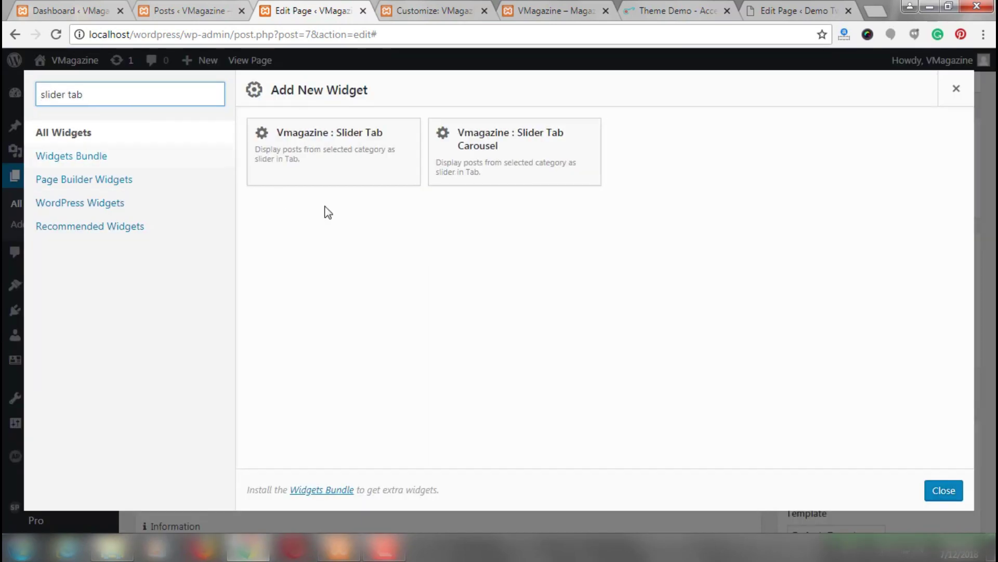
{"action": "left_click", "coordinate": [458, 171]}
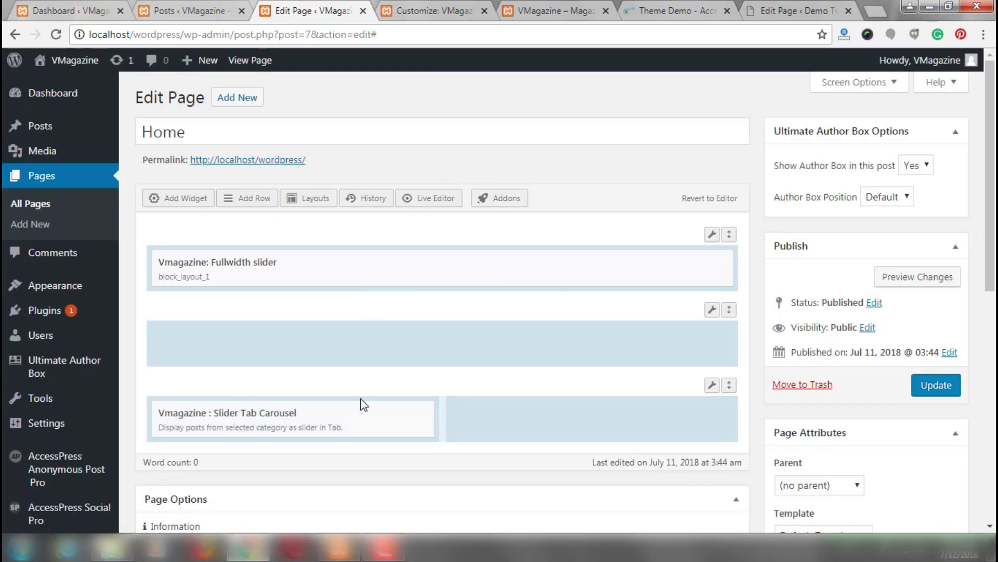
{"action": "left_click_drag", "start_coordinate": [362, 413], "coordinate": [373, 335]}
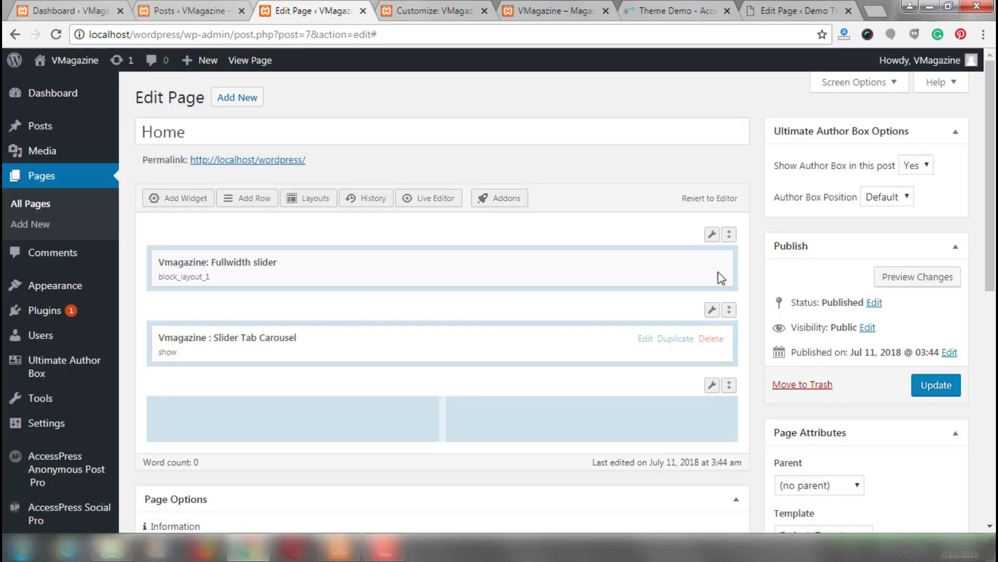
- Change the third row's layout to 3 even columns
{"action": "mouse_move", "coordinate": [350, 349]}
{"action": "left_click", "coordinate": [310, 423]}
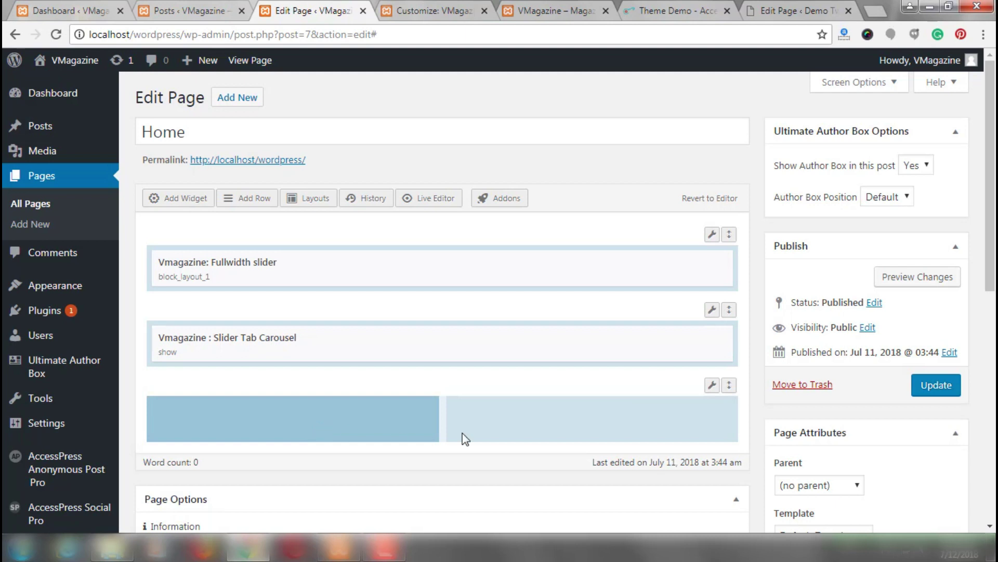
{"action": "mouse_move", "coordinate": [711, 386]}
{"action": "left_click", "coordinate": [692, 409]}
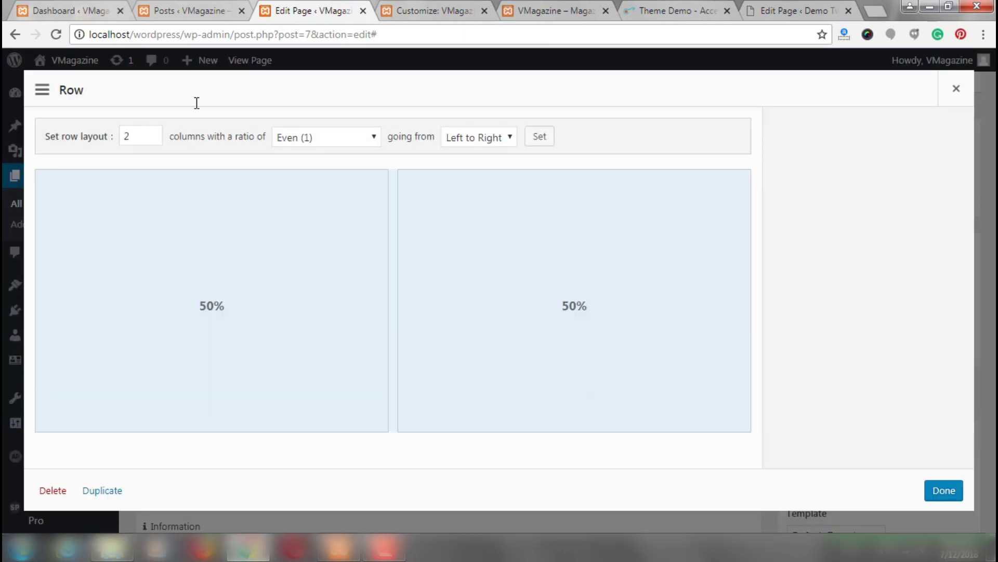
{"action": "left_click", "coordinate": [154, 133]}
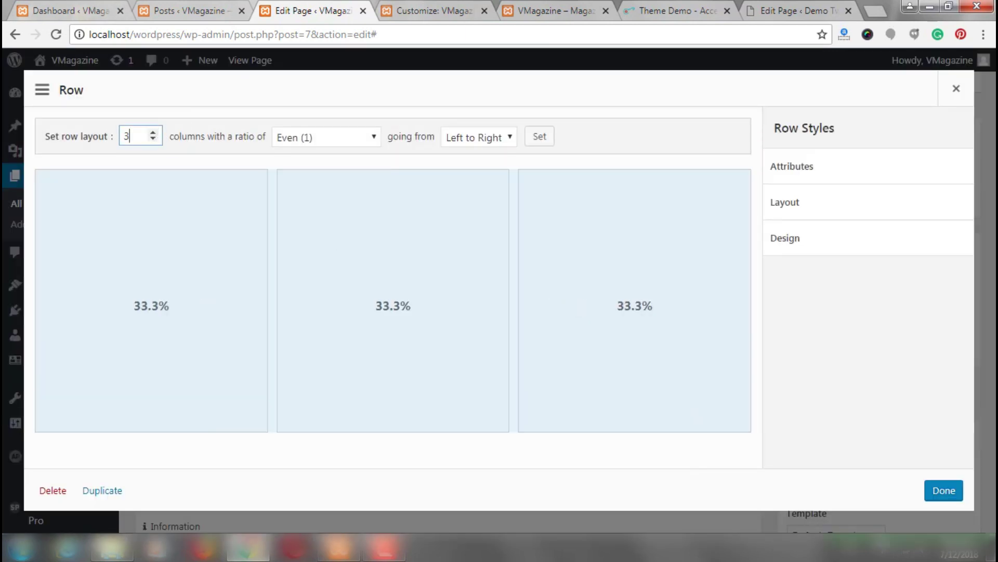
{"action": "left_click", "coordinate": [934, 486]}
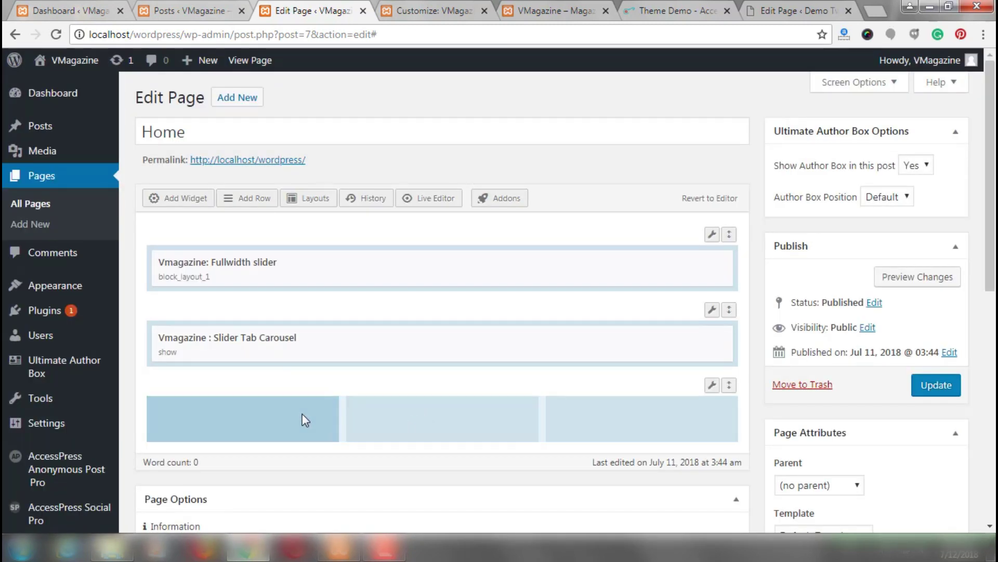
- Search the widgets for "gri" and add Vmagazine : Grid/List Posts to the third row's first column
{"action": "left_click", "coordinate": [193, 204]}
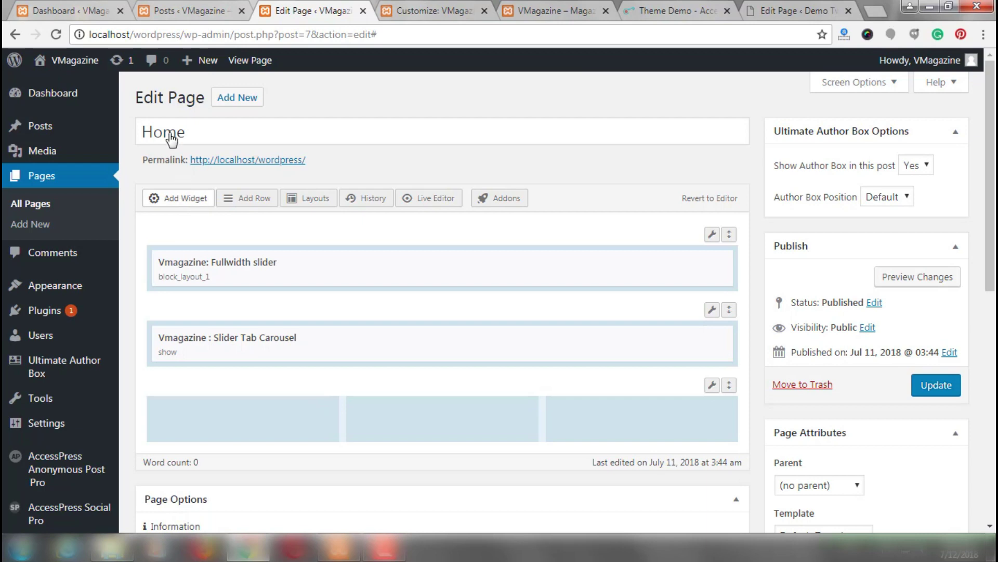
{"action": "type", "text": "gri"}
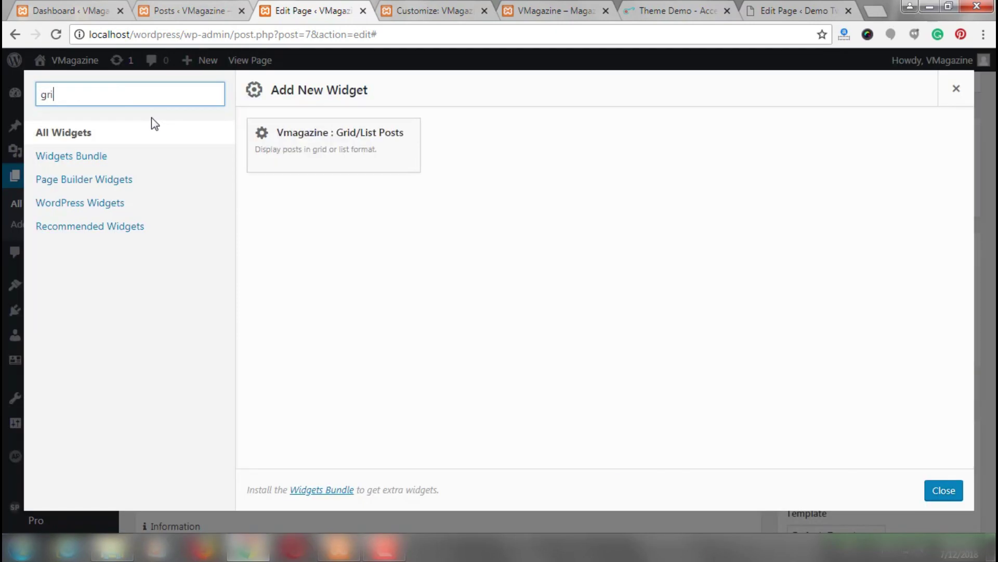
{"action": "left_click", "coordinate": [382, 166]}
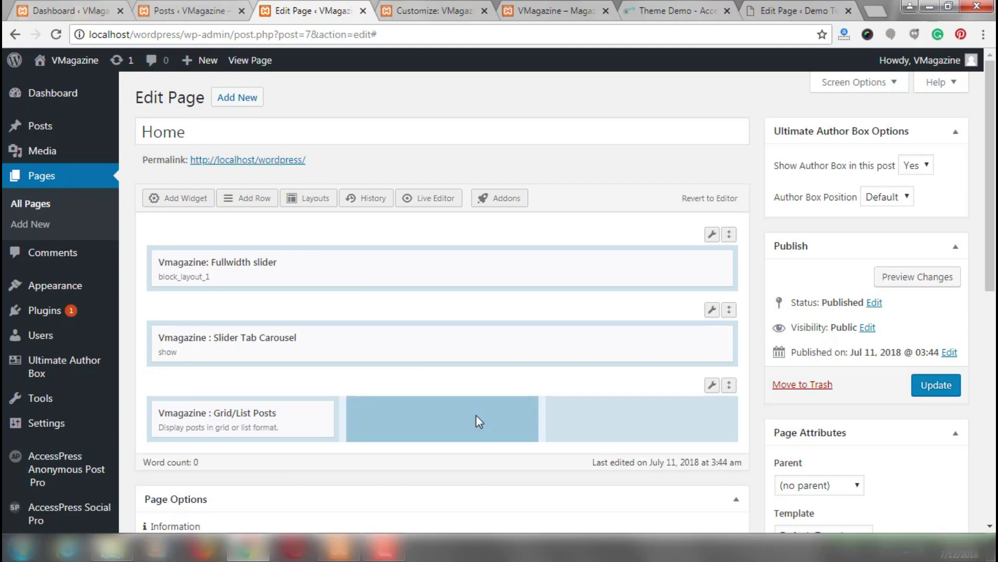
- Add another Vmagazine : Grid/List Posts widget and move it to the third row's middle column
{"action": "left_click", "coordinate": [165, 207]}
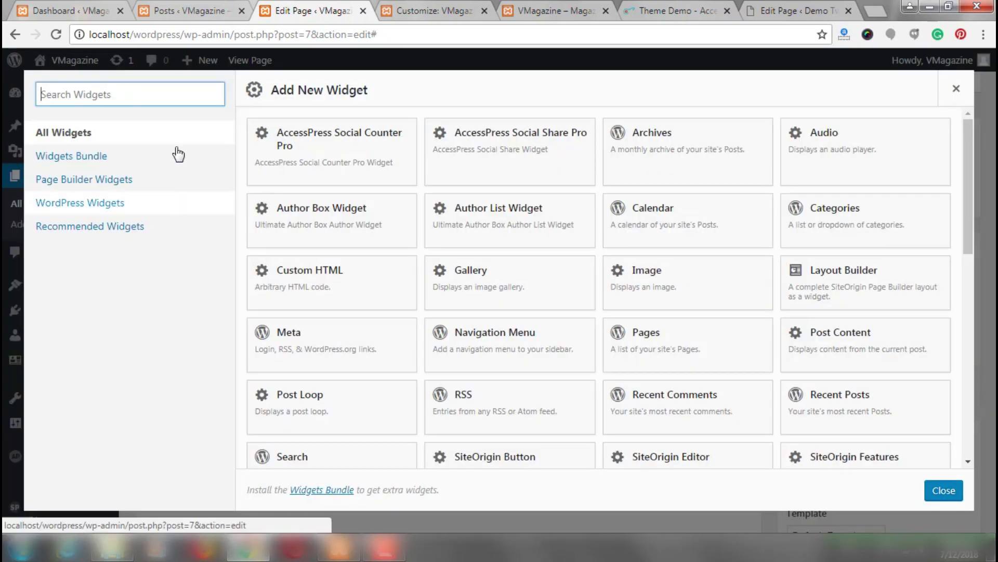
{"action": "type", "text": "grid"}
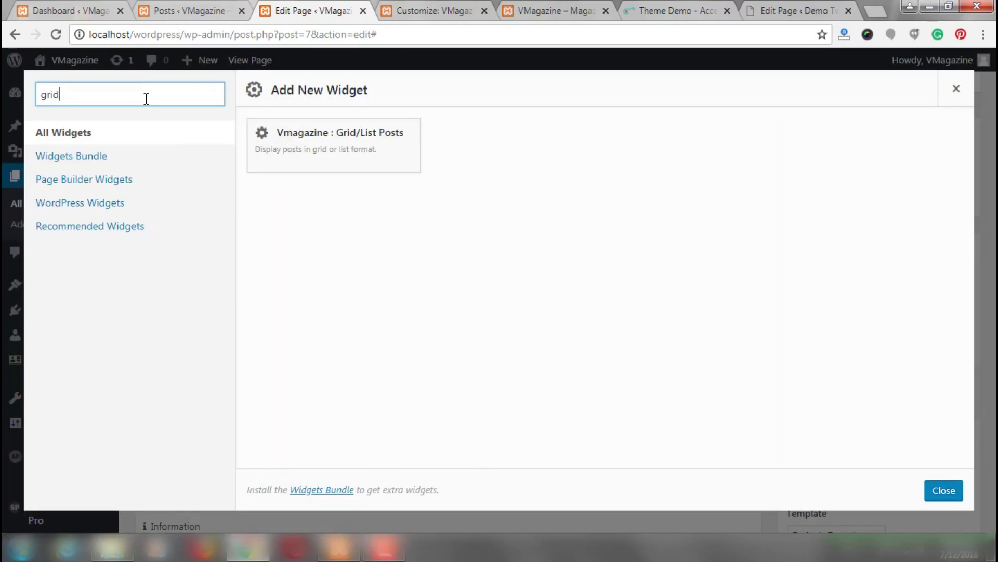
{"action": "left_click", "coordinate": [307, 164]}
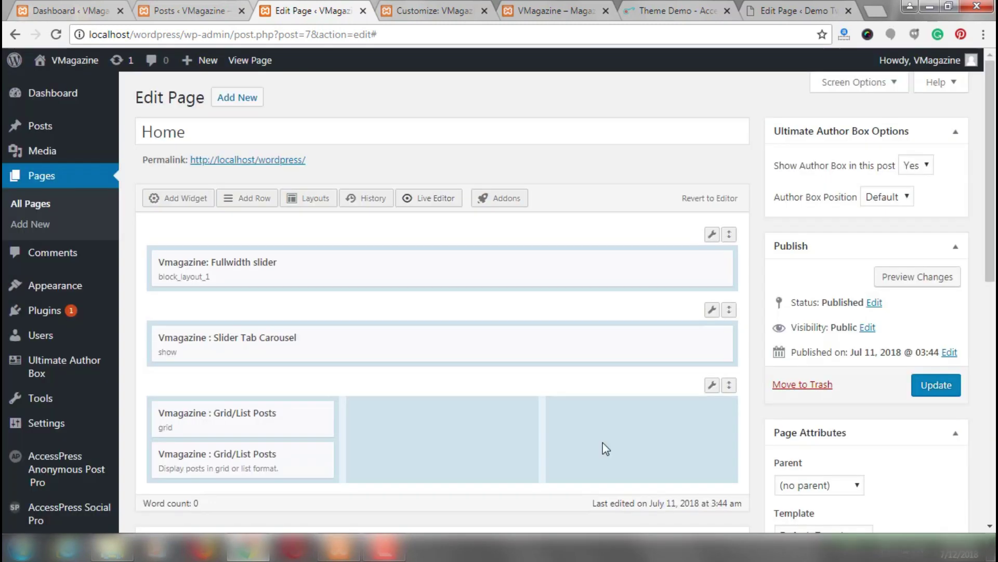
{"action": "left_click_drag", "start_coordinate": [264, 445], "coordinate": [437, 428]}
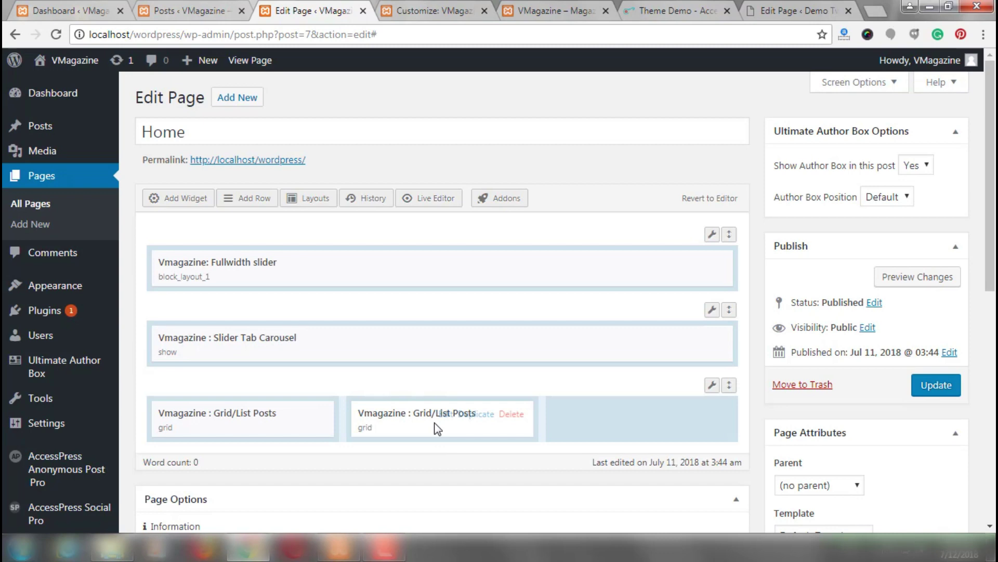
- Add one more Vmagazine : Grid/List Posts widget and move it to the third row's last column
{"action": "left_click", "coordinate": [188, 199]}
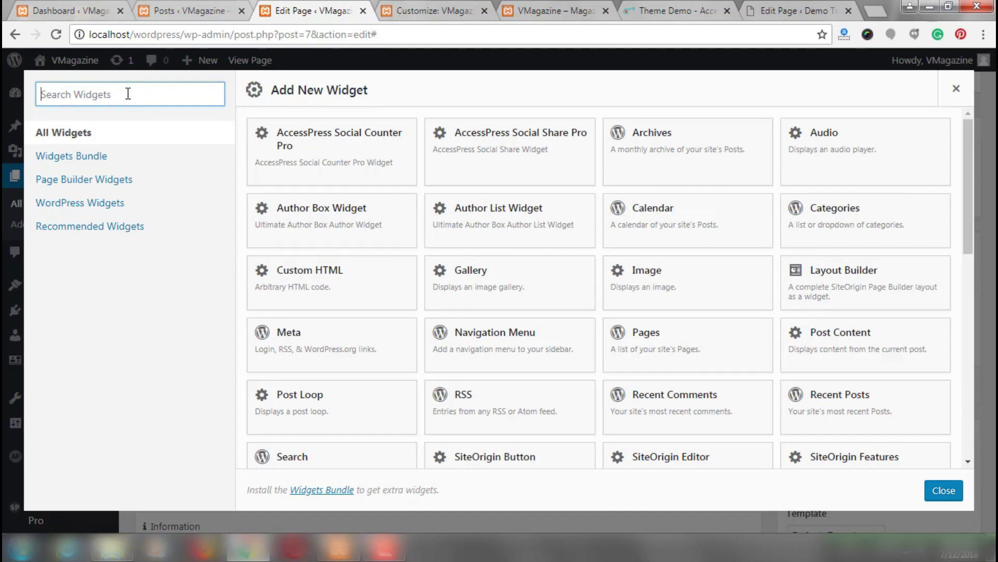
{"action": "type", "text": "grid"}
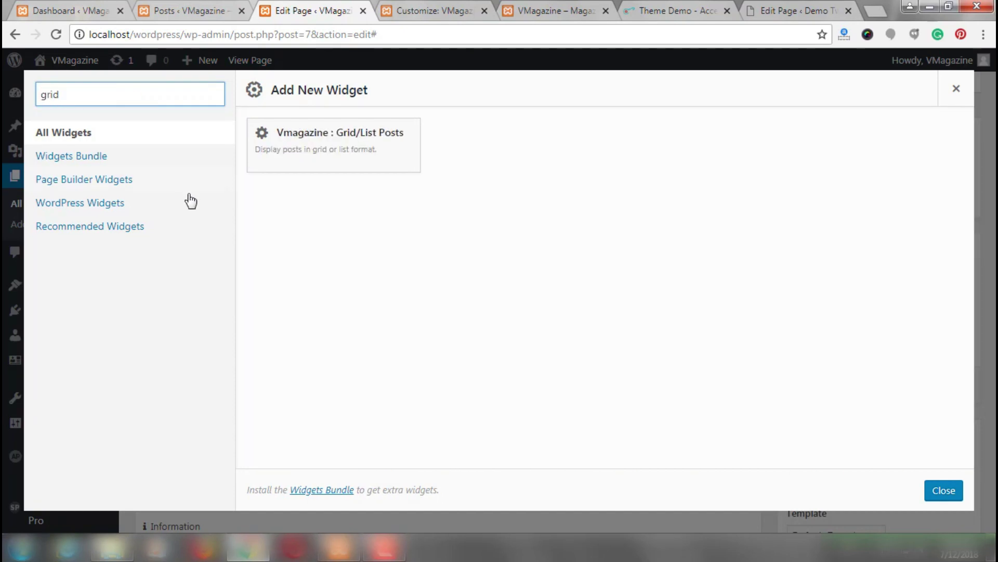
{"action": "left_click", "coordinate": [349, 135]}
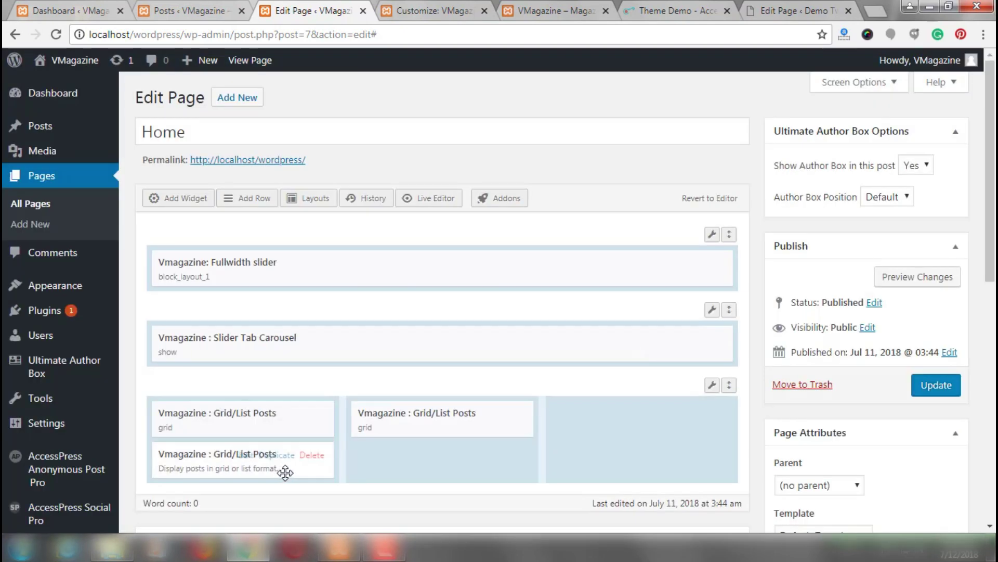
{"action": "left_click_drag", "start_coordinate": [285, 472], "coordinate": [696, 425]}
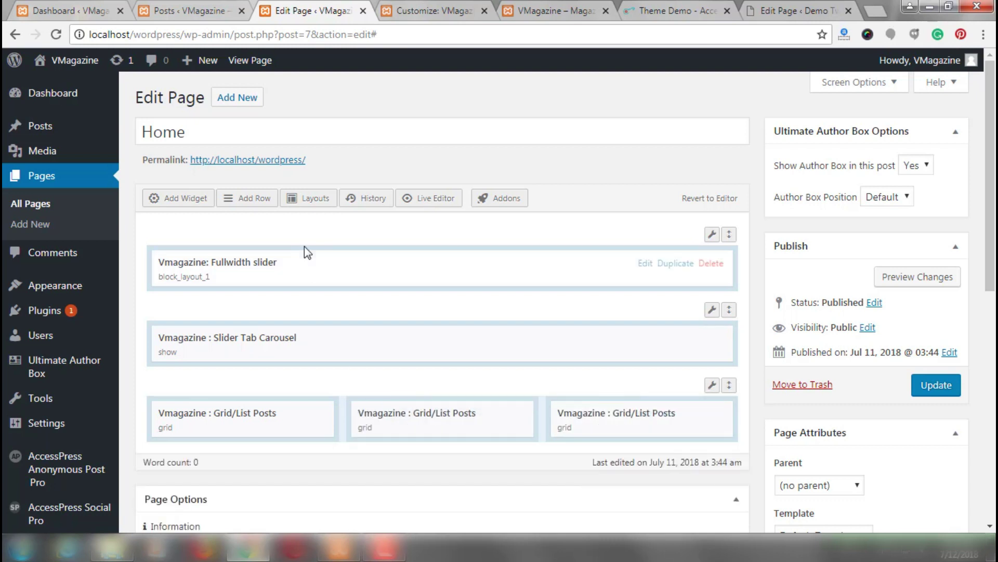
- Check the fullwidth slider's general settings again and close its dialog
{"action": "left_click", "coordinate": [646, 267]}
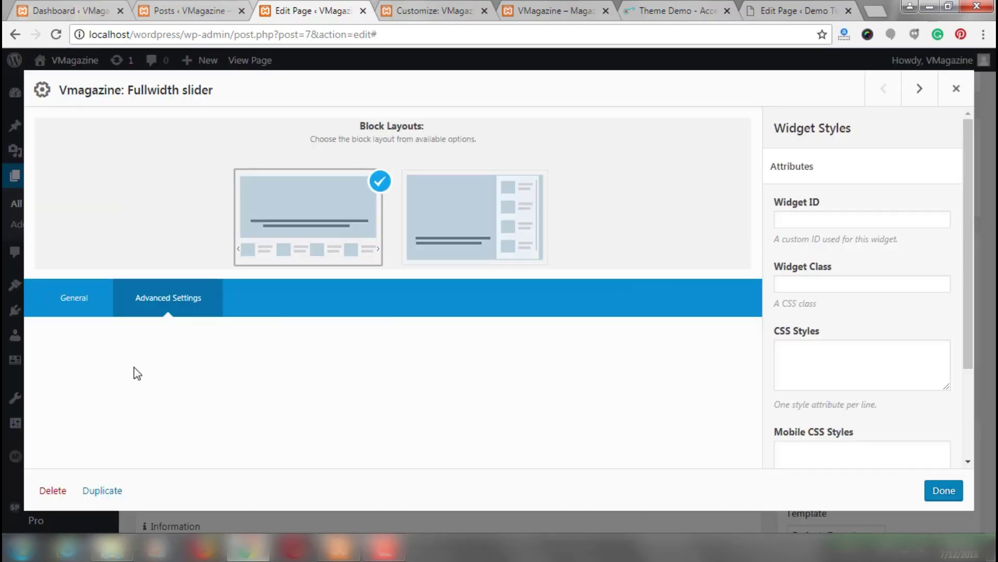
{"action": "left_click", "coordinate": [82, 307]}
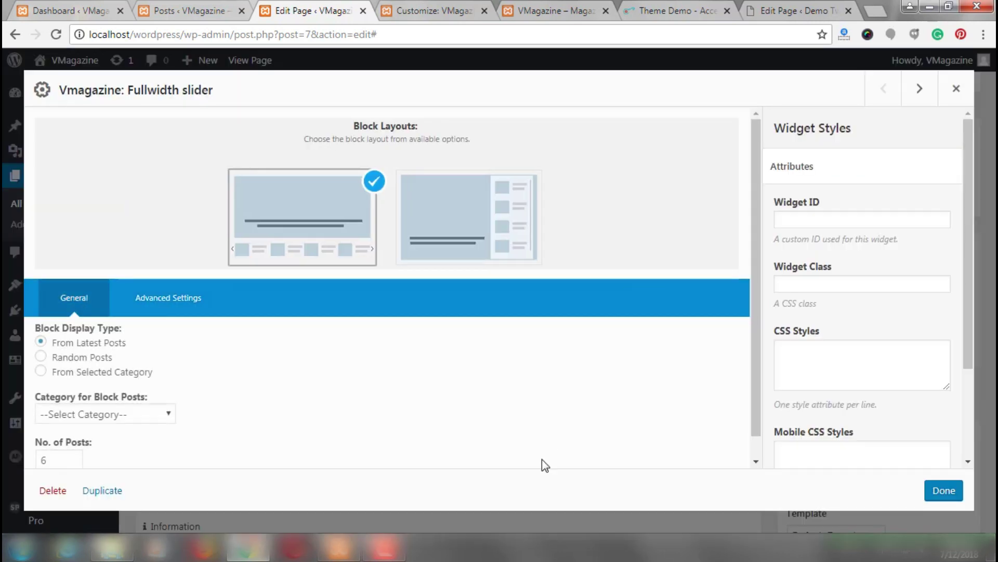
{"action": "left_click", "coordinate": [942, 492]}
- Select the Resources, Themes and Plugins categories for the Slider Tab Carousel and enter the block title "About VMagazine"
{"action": "left_click", "coordinate": [648, 345]}
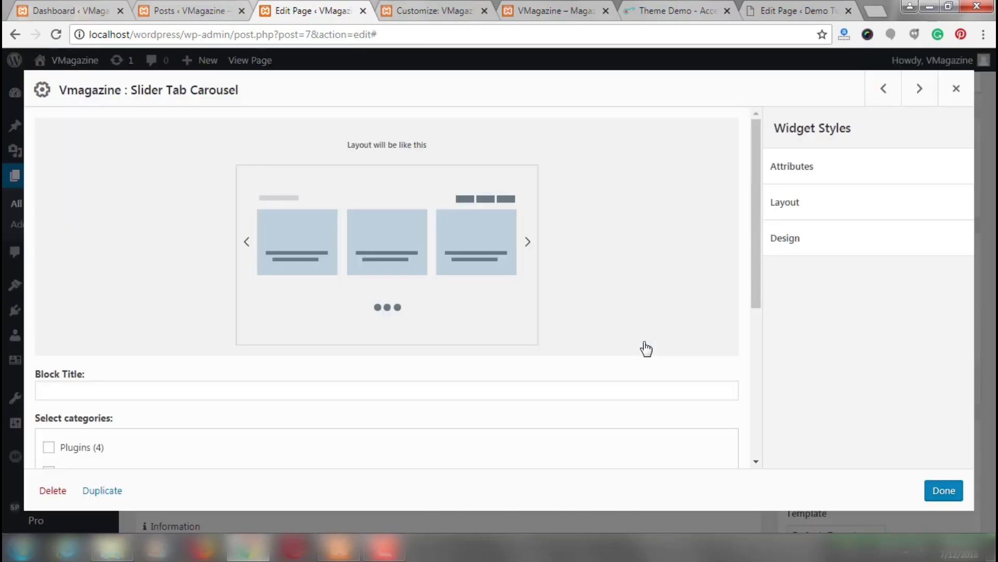
{"action": "scroll", "coordinate": [120, 434], "scroll_direction": "down", "scroll_amount": 3}
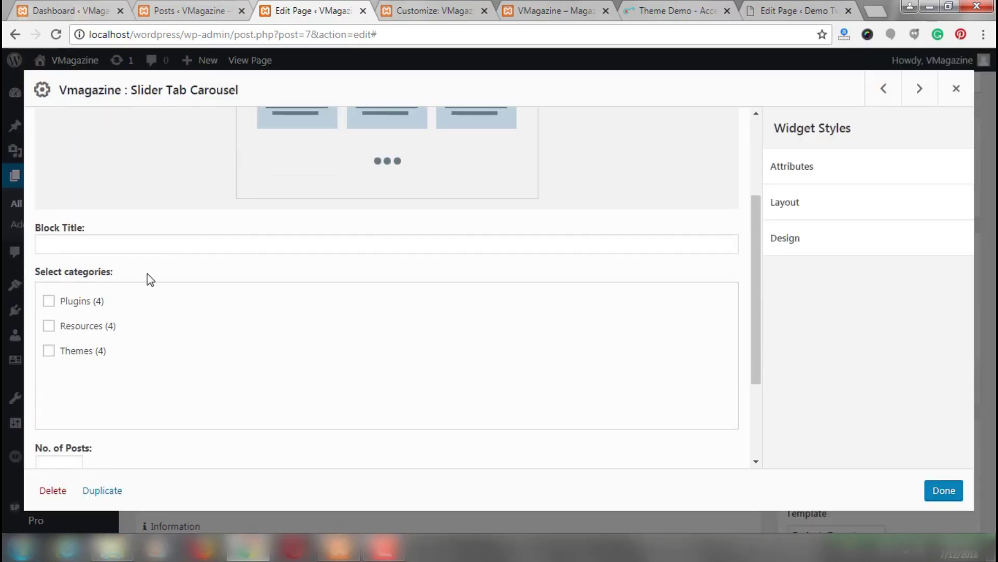
{"action": "left_click", "coordinate": [51, 328]}
{"action": "left_click", "coordinate": [48, 351]}
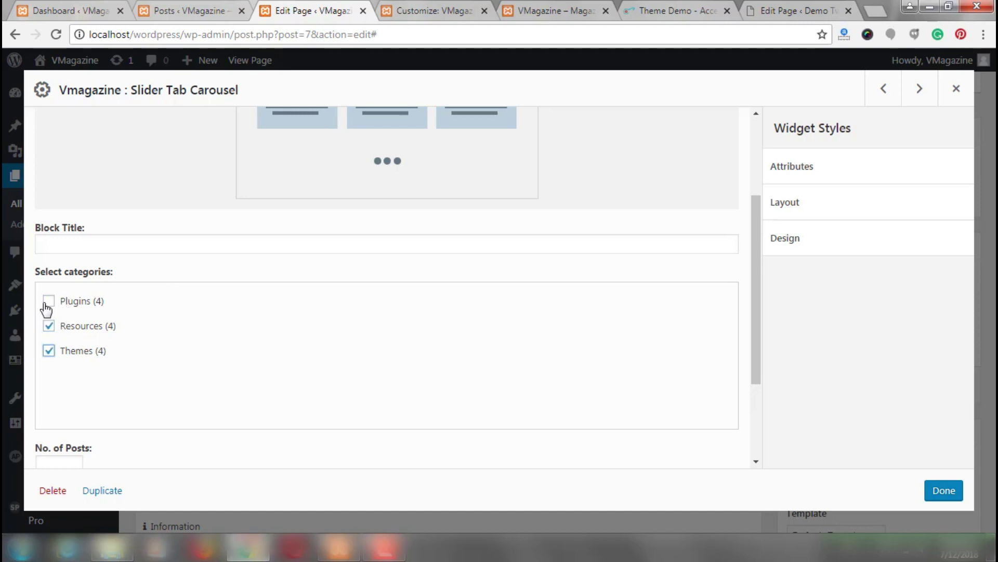
{"action": "left_click", "coordinate": [48, 302]}
{"action": "left_click", "coordinate": [129, 252]}
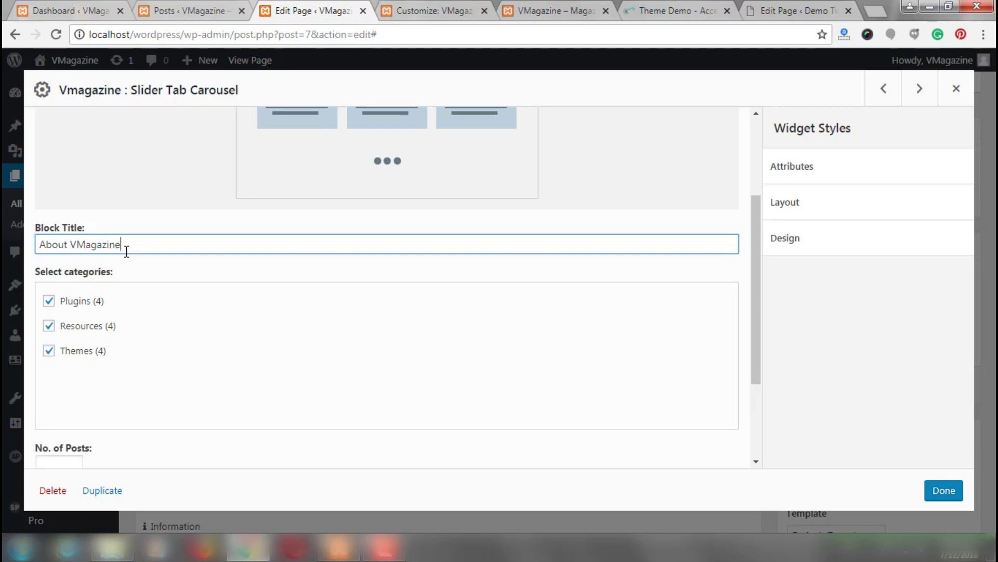
- Set the Slider Tab Carousel's number of posts to 12 and finish editing the widget
{"action": "scroll", "coordinate": [49, 340], "scroll_direction": "down", "scroll_amount": 3}
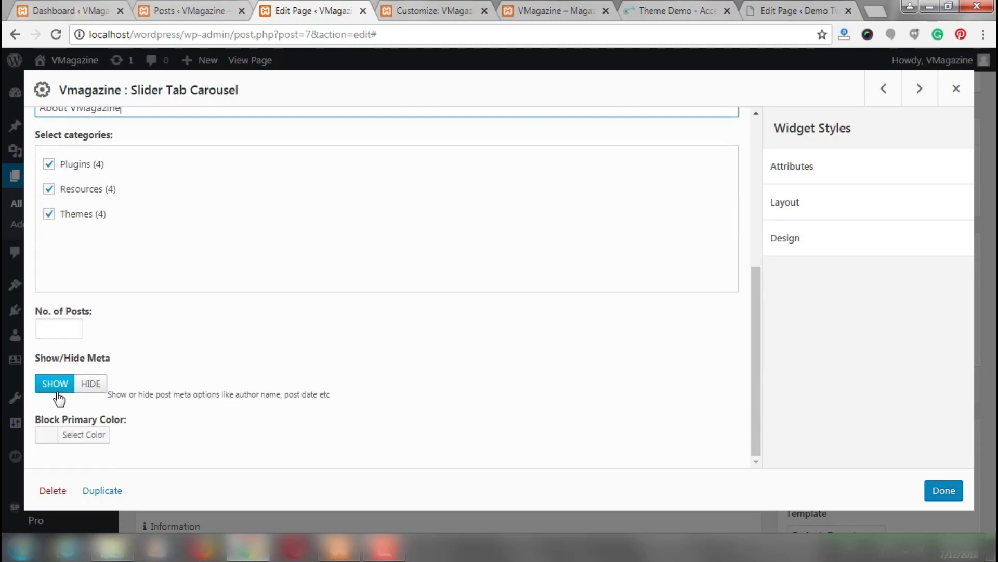
{"action": "left_click", "coordinate": [53, 331]}
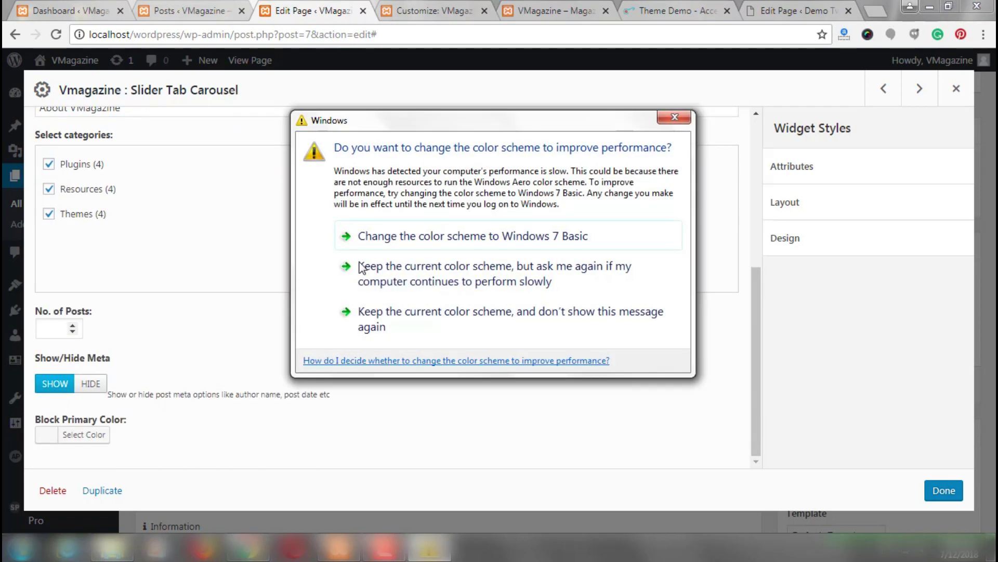
{"action": "left_click", "coordinate": [682, 119]}
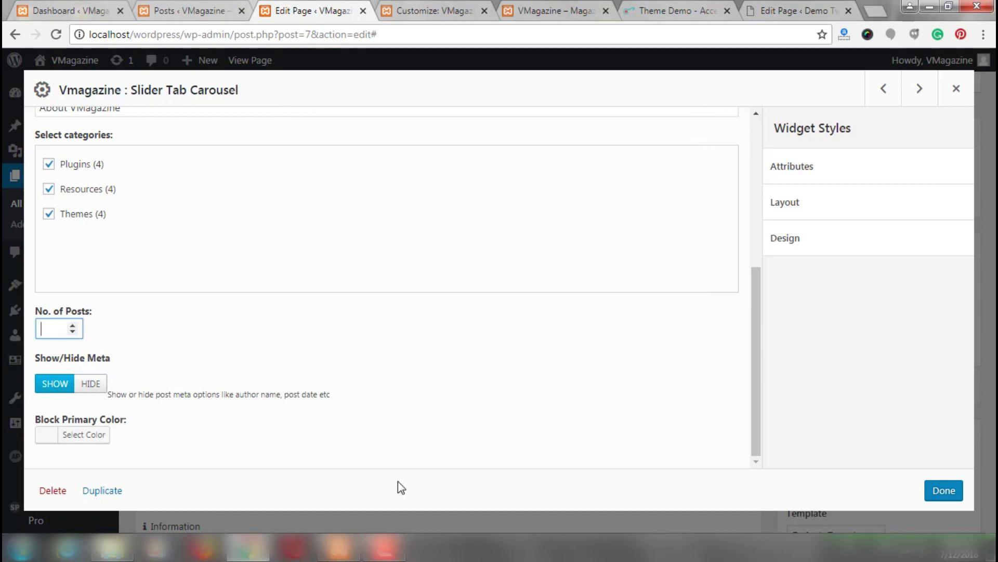
{"action": "type", "text": "12"}
{"action": "scroll", "coordinate": [542, 292], "scroll_direction": "up", "scroll_amount": 5}
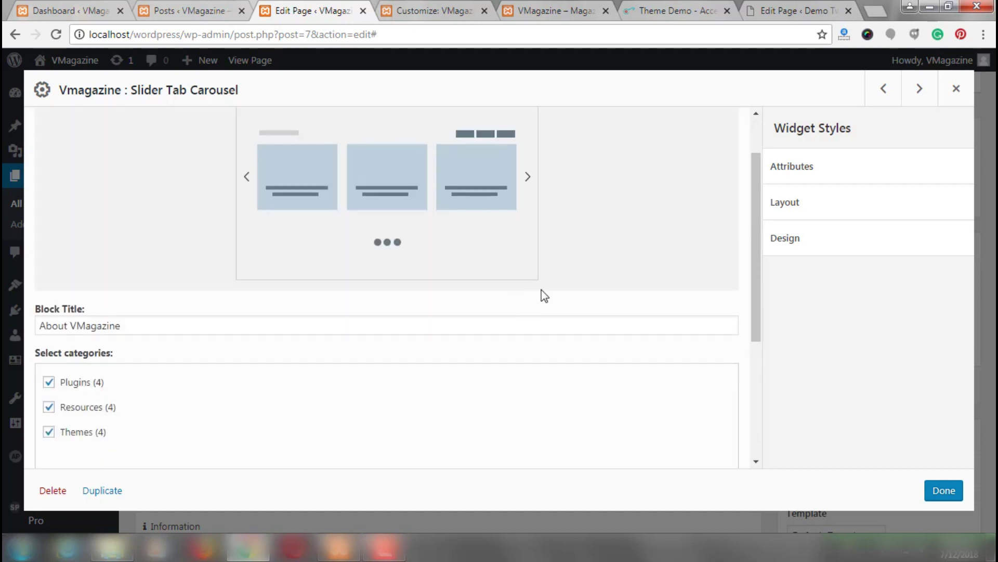
{"action": "left_click", "coordinate": [944, 490]}
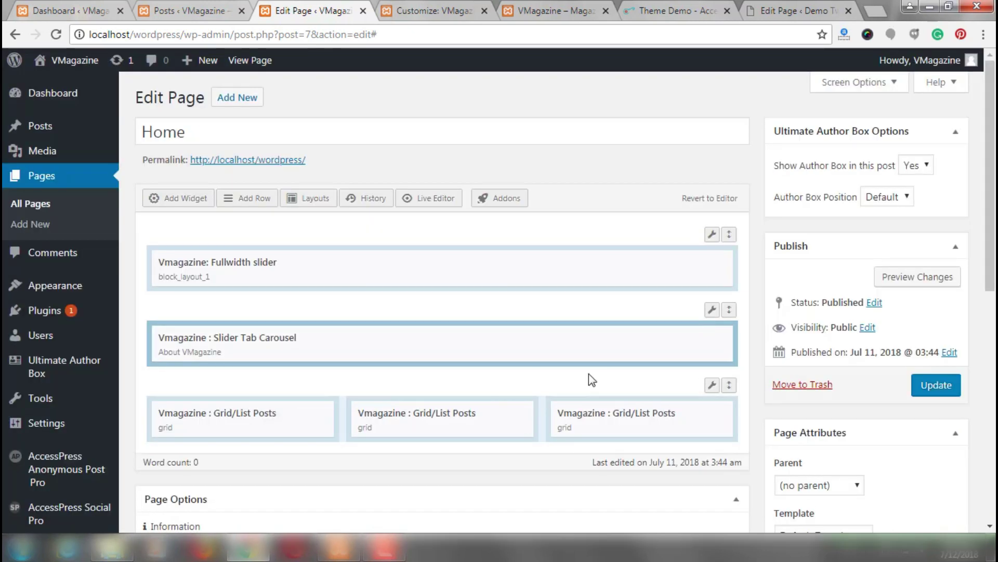
- Edit the first Grid/List Posts widget in the third row and choose the third block layout for it
{"action": "mouse_move", "coordinate": [267, 414]}
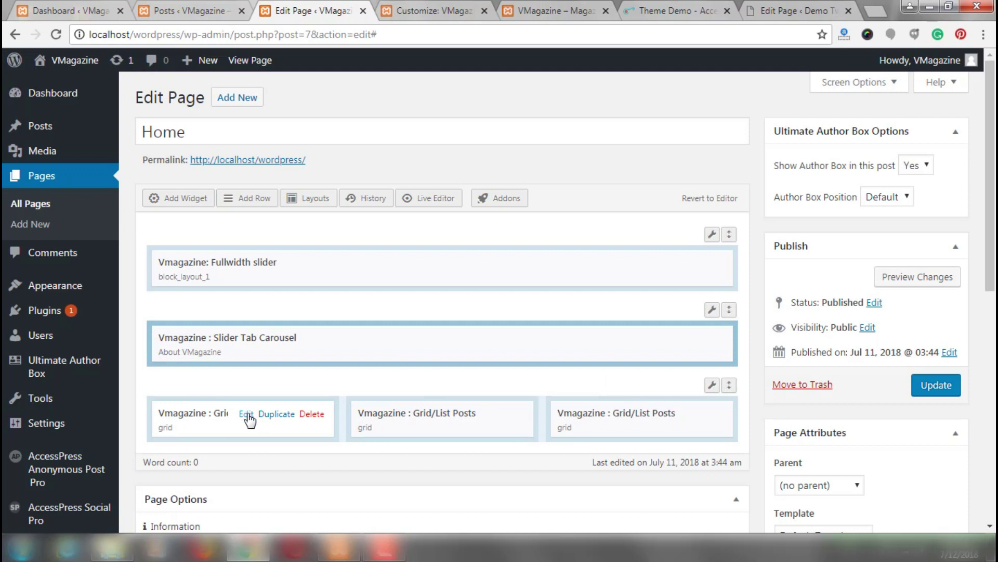
{"action": "left_click", "coordinate": [246, 415]}
{"action": "scroll", "coordinate": [187, 391], "scroll_direction": "down", "scroll_amount": 2}
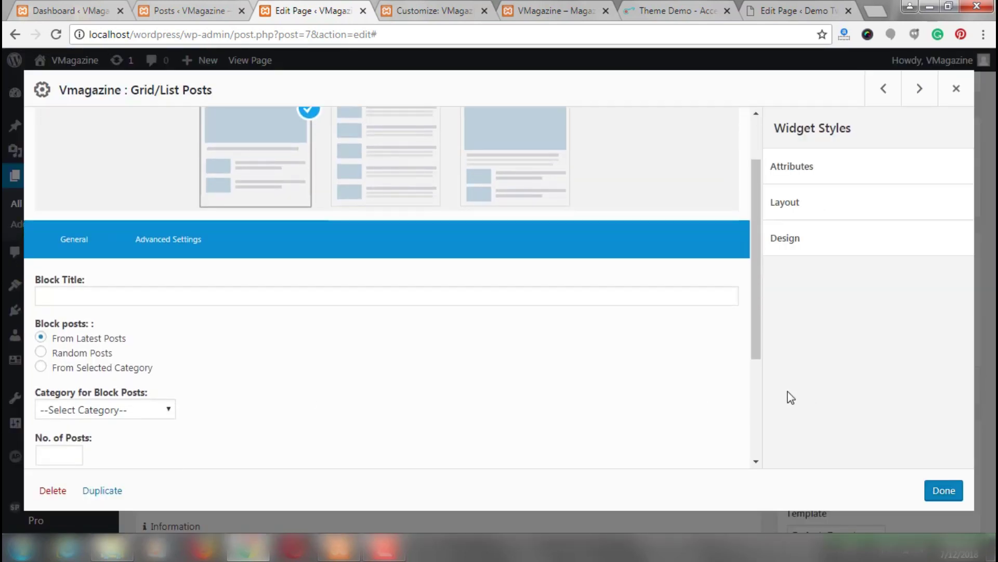
{"action": "left_click", "coordinate": [214, 297]}
{"action": "scroll", "coordinate": [286, 263], "scroll_direction": "up", "scroll_amount": 2}
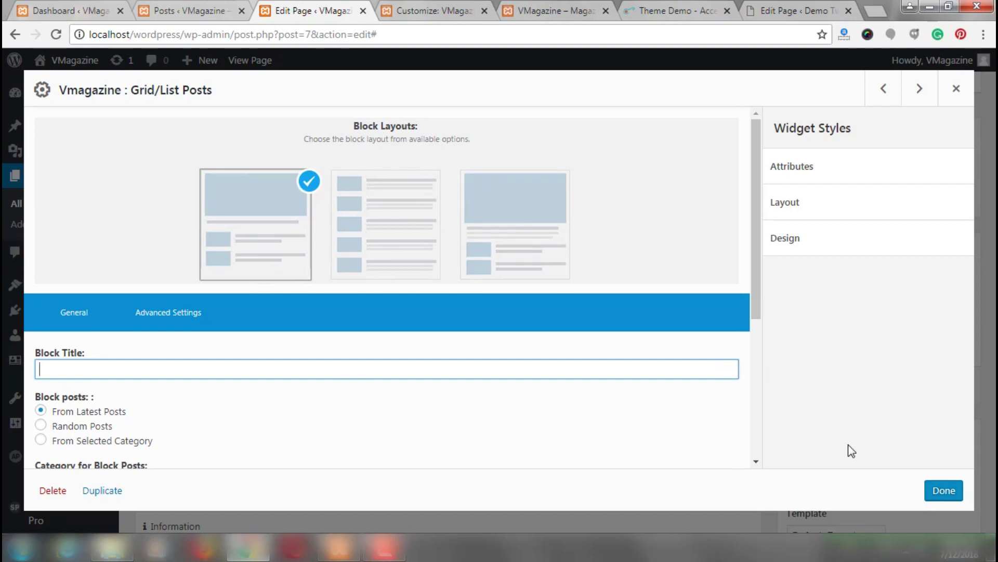
{"action": "left_click", "coordinate": [504, 229]}
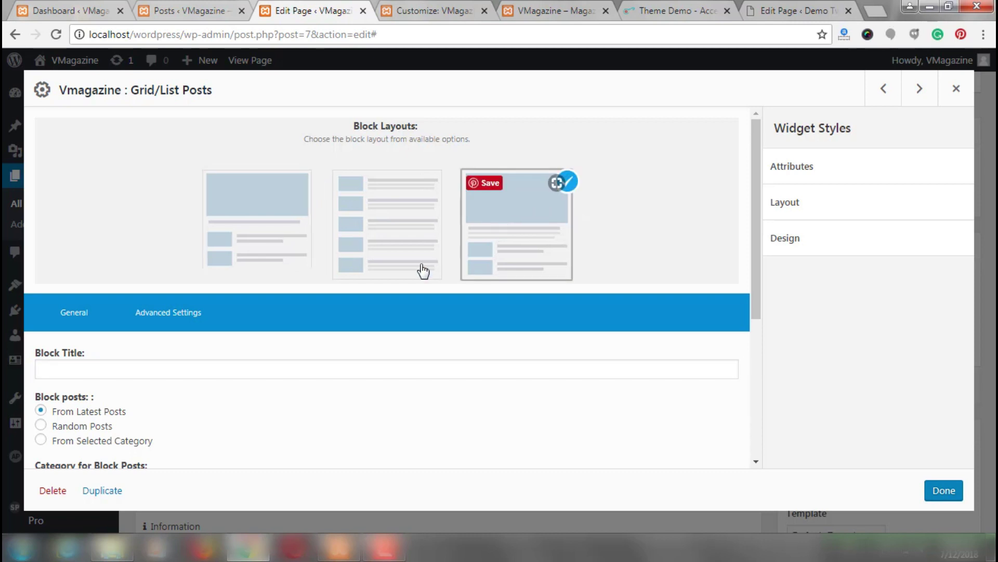
{"action": "left_click", "coordinate": [265, 238]}
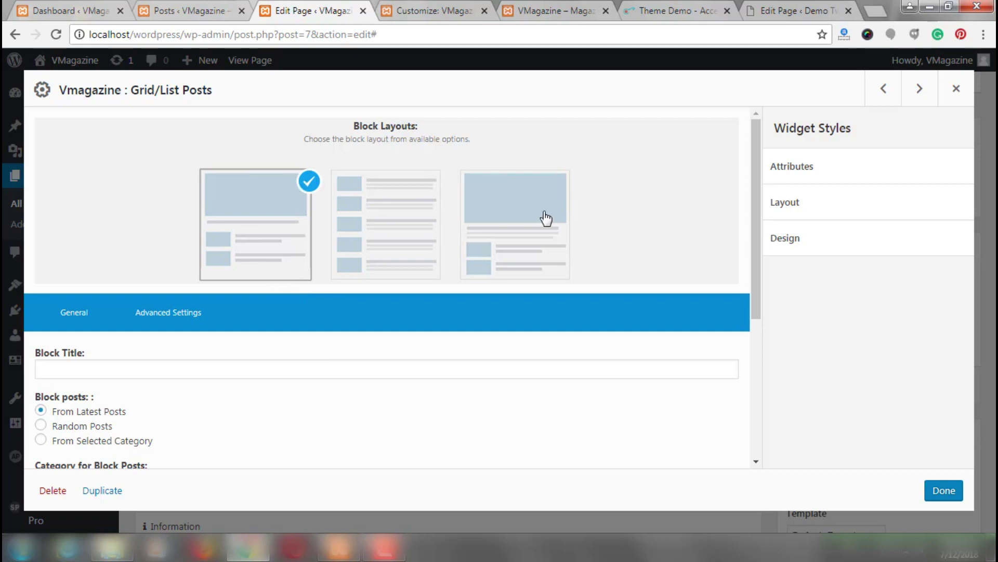
{"action": "left_click", "coordinate": [526, 229]}
- Enter the block title "Pumpkin" and source the posts from the selected category Plugins
{"action": "scroll", "coordinate": [186, 420], "scroll_direction": "down", "scroll_amount": 3}
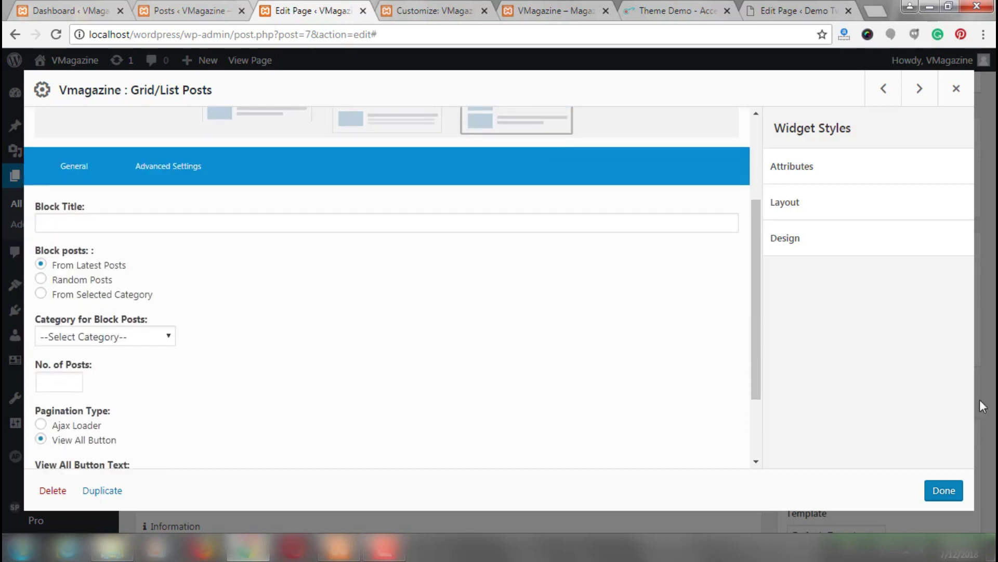
{"action": "left_click", "coordinate": [137, 224]}
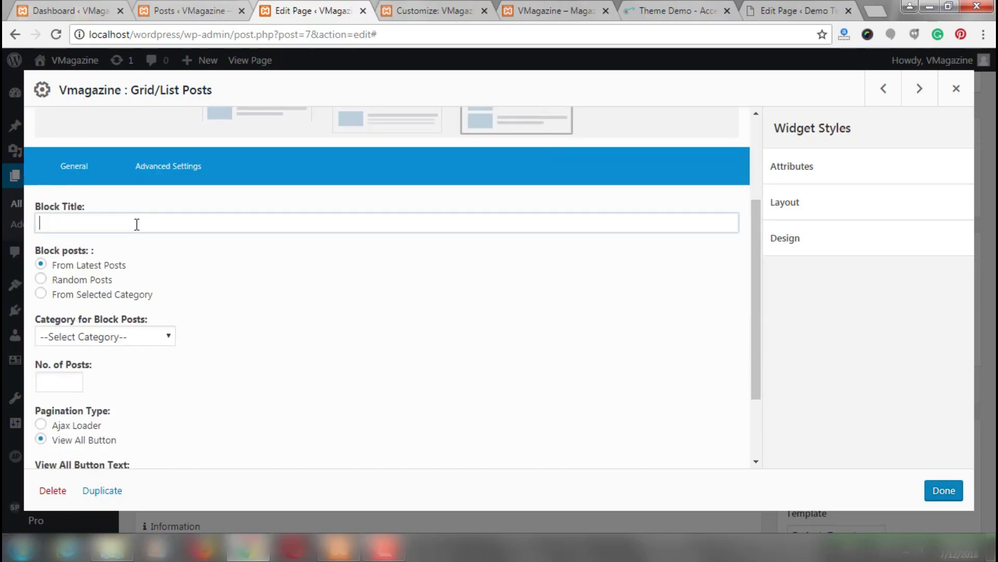
{"action": "left_click", "coordinate": [73, 294]}
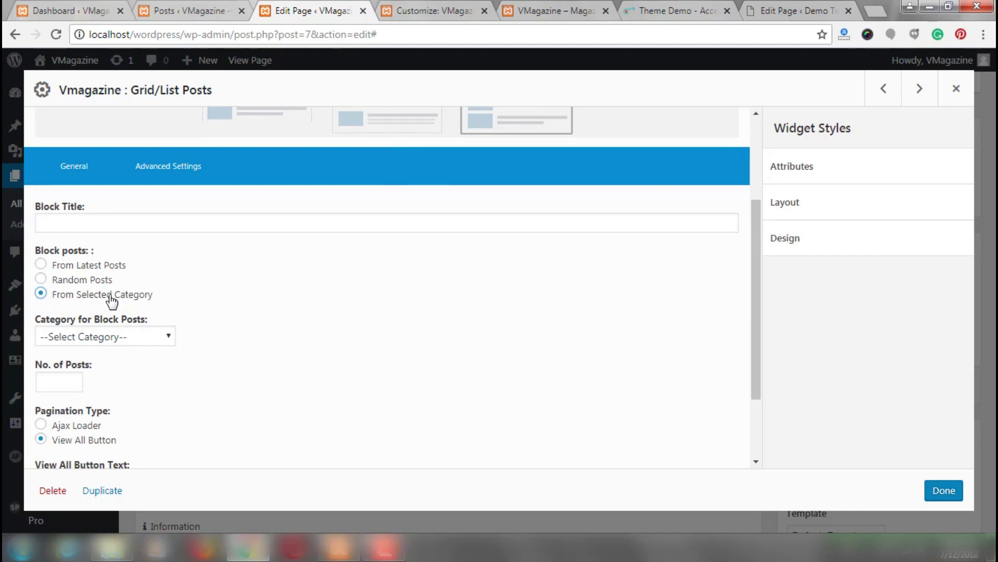
{"action": "left_click", "coordinate": [103, 225]}
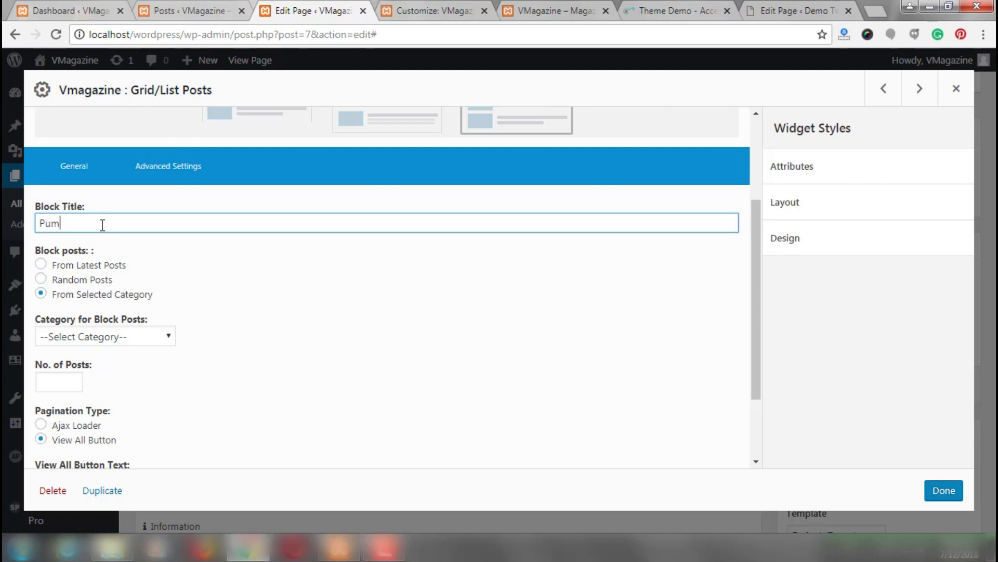
{"action": "key", "text": "BackSpace"}
{"action": "left_click", "coordinate": [119, 339]}
{"action": "left_click", "coordinate": [118, 368]}
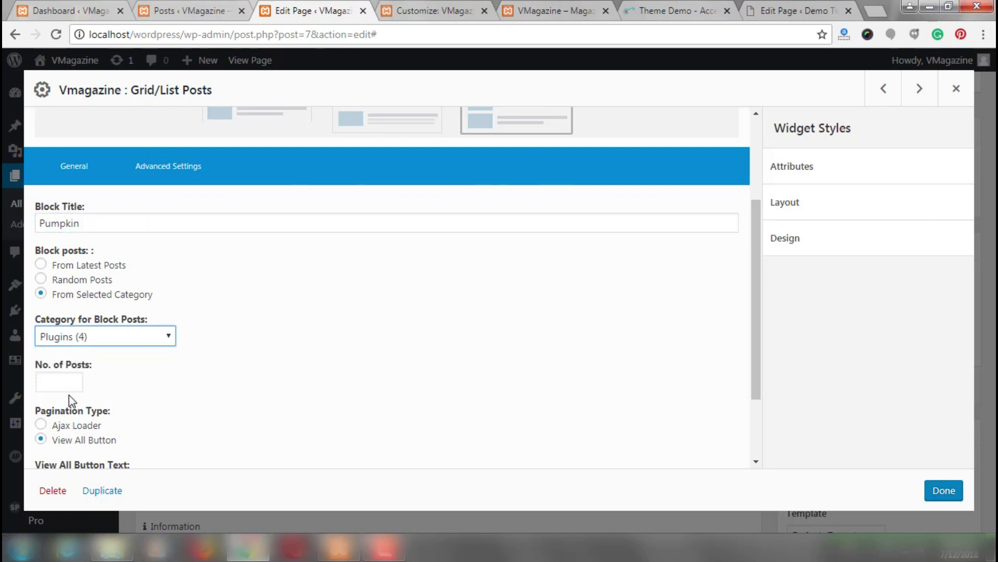
- Set the first grid widget to 3 posts, View All button text "View All" and a 200-letter excerpt, and finish editing it
{"action": "left_click", "coordinate": [57, 382]}
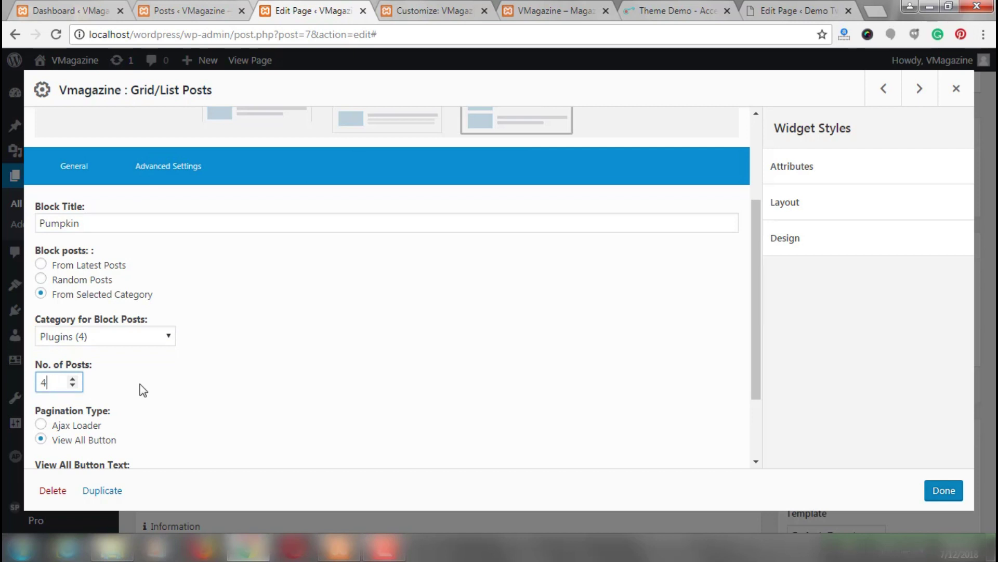
{"action": "type", "text": "3"}
{"action": "scroll", "coordinate": [125, 391], "scroll_direction": "down", "scroll_amount": 2}
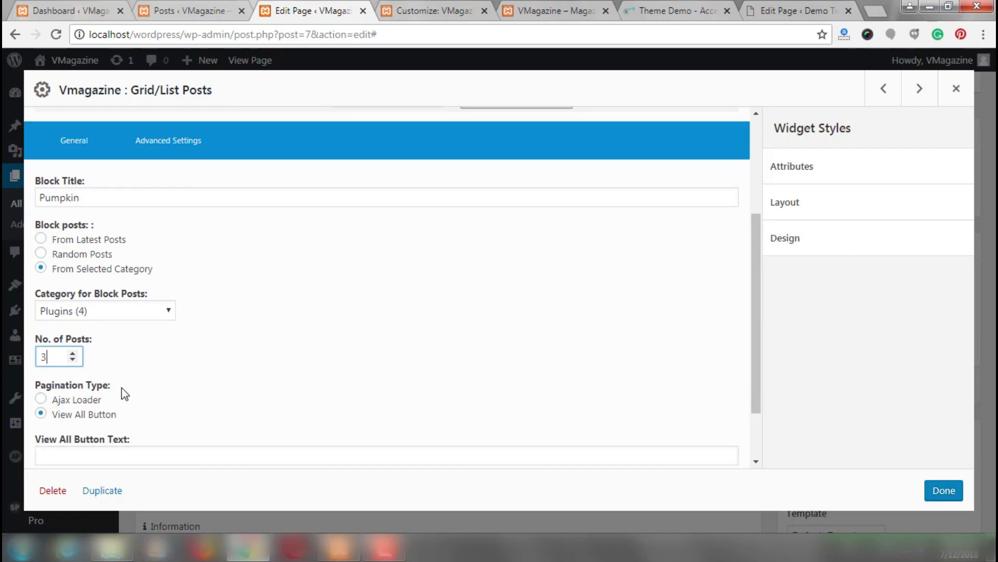
{"action": "left_click", "coordinate": [140, 380]}
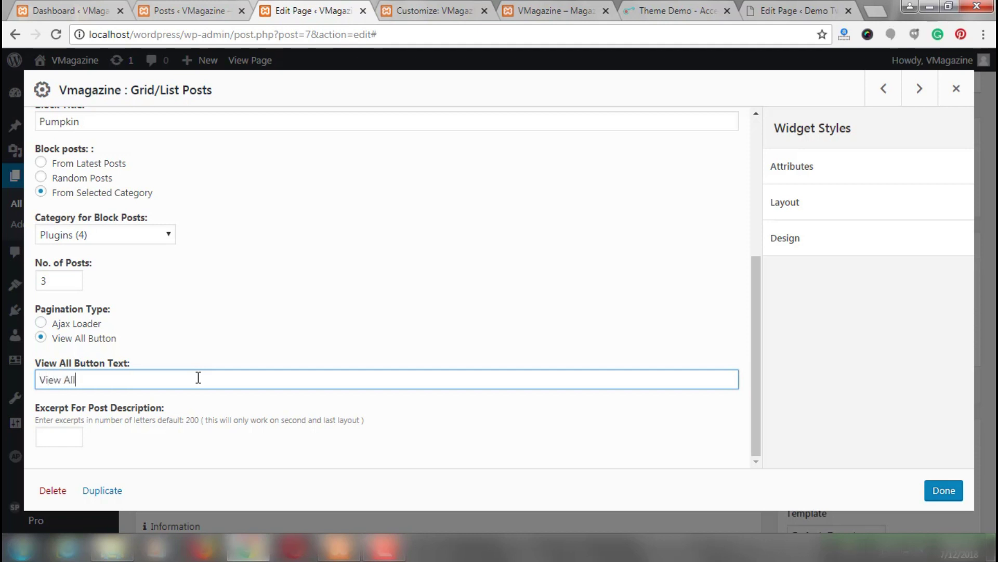
{"action": "left_click", "coordinate": [52, 439]}
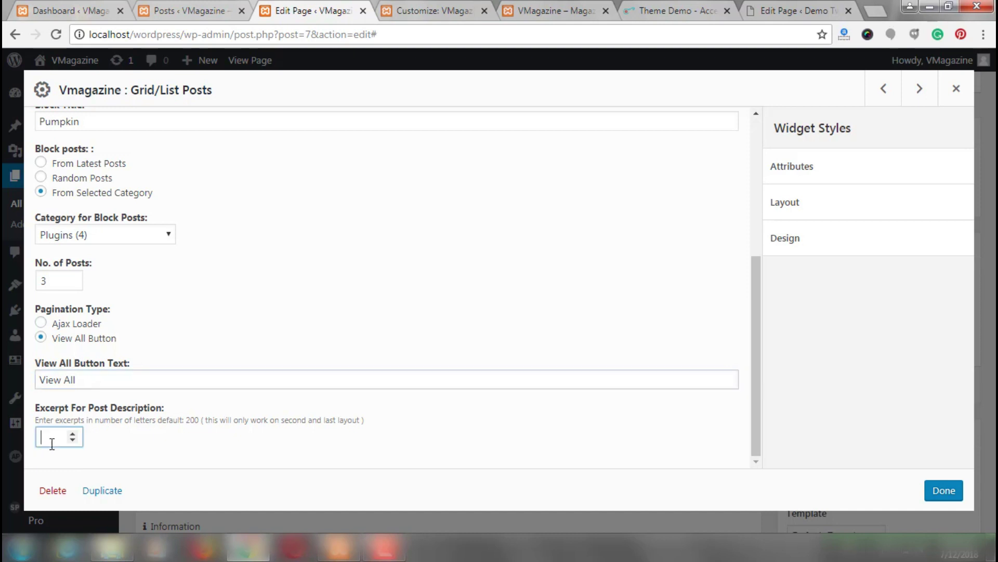
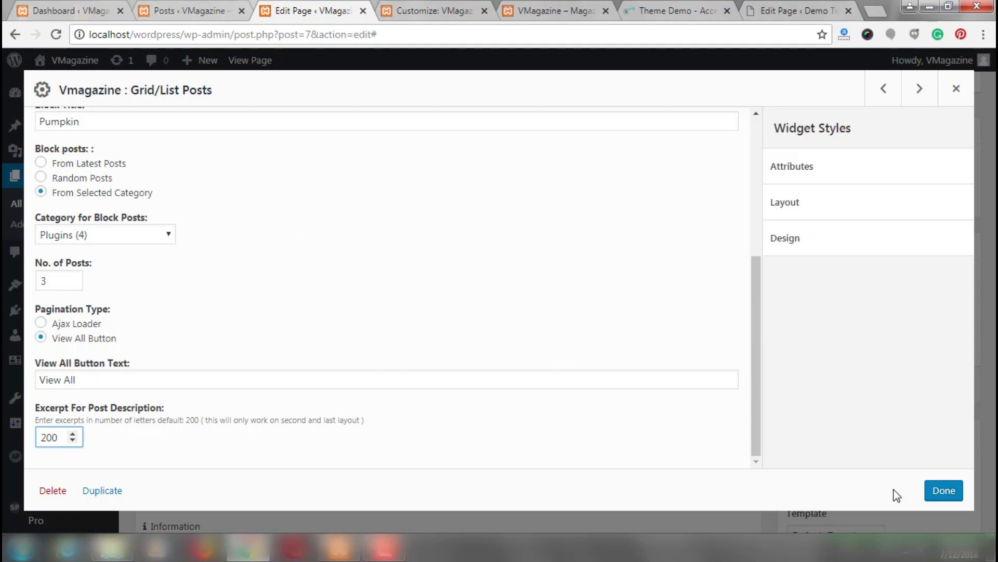
{"action": "left_click", "coordinate": [945, 492]}
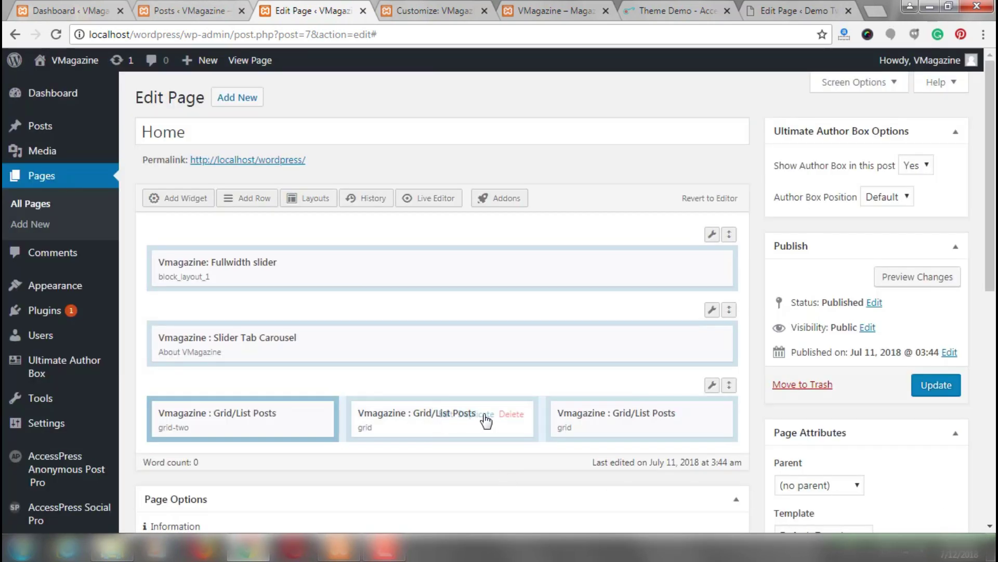
- Edit the third row's middle Grid/List Posts widget, choosing the third block layout, Random Posts and the Resources category
{"action": "left_click", "coordinate": [448, 415]}
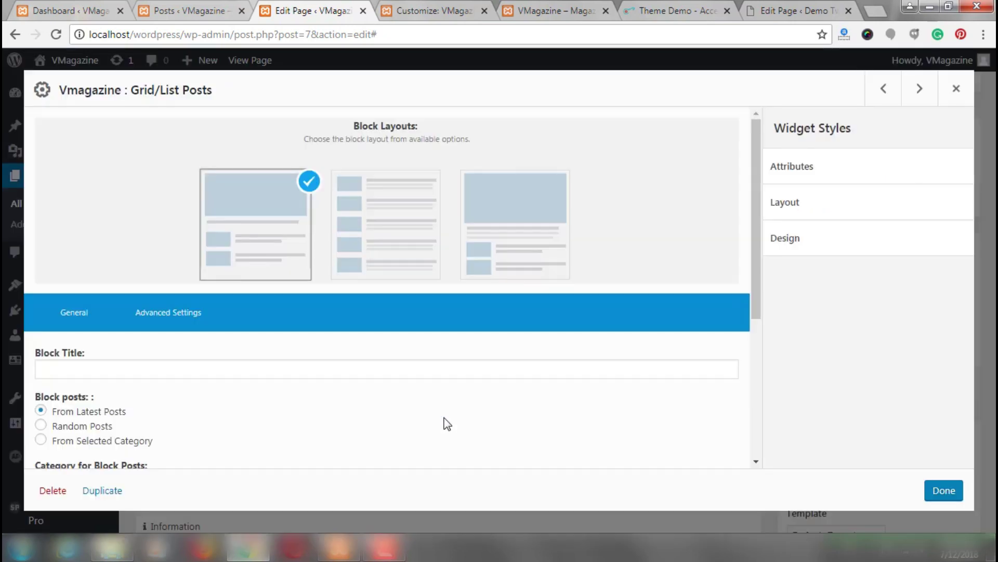
{"action": "left_click", "coordinate": [495, 231]}
{"action": "scroll", "coordinate": [120, 340], "scroll_direction": "down", "scroll_amount": 3}
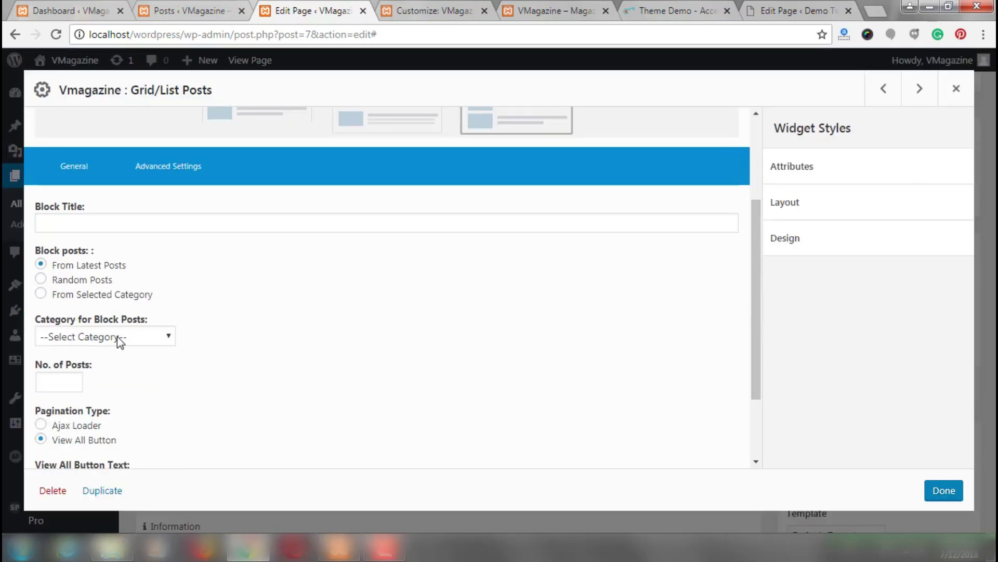
{"action": "left_click", "coordinate": [75, 285]}
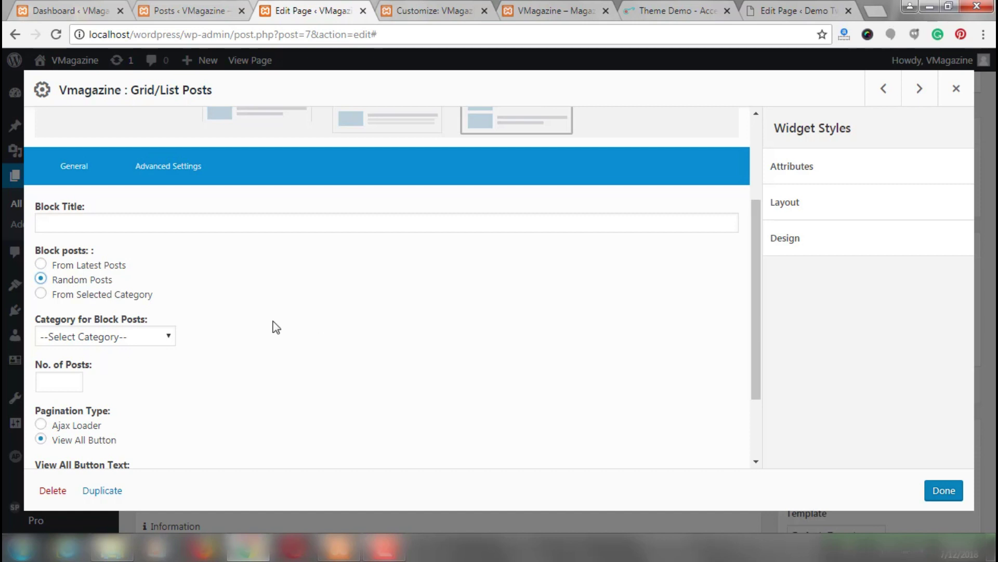
{"action": "left_click", "coordinate": [89, 338]}
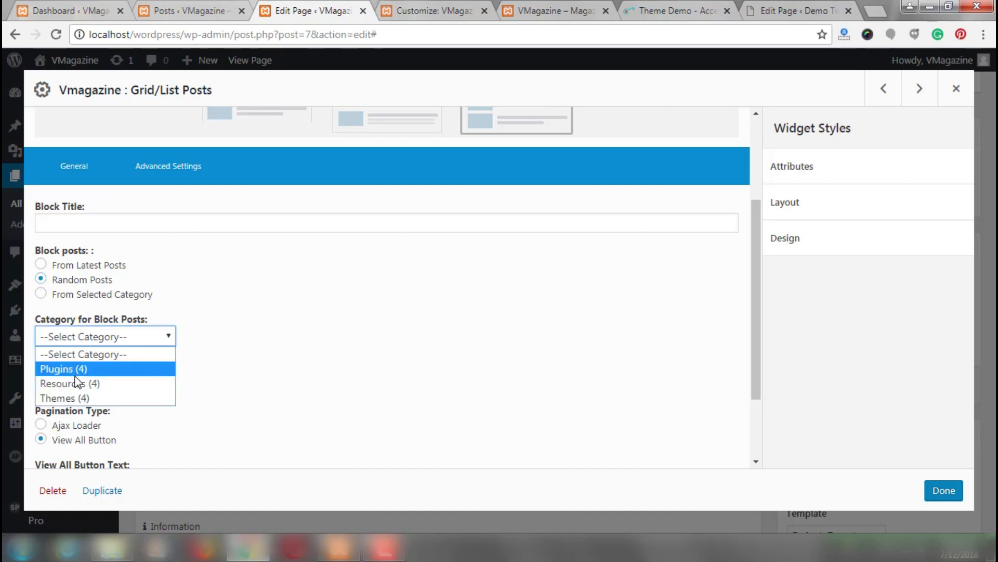
{"action": "left_click", "coordinate": [82, 382]}
- Set the middle grid widget to 3 posts, View All button text "View All" and a 200-letter excerpt, and finish editing it
{"action": "left_click", "coordinate": [53, 385]}
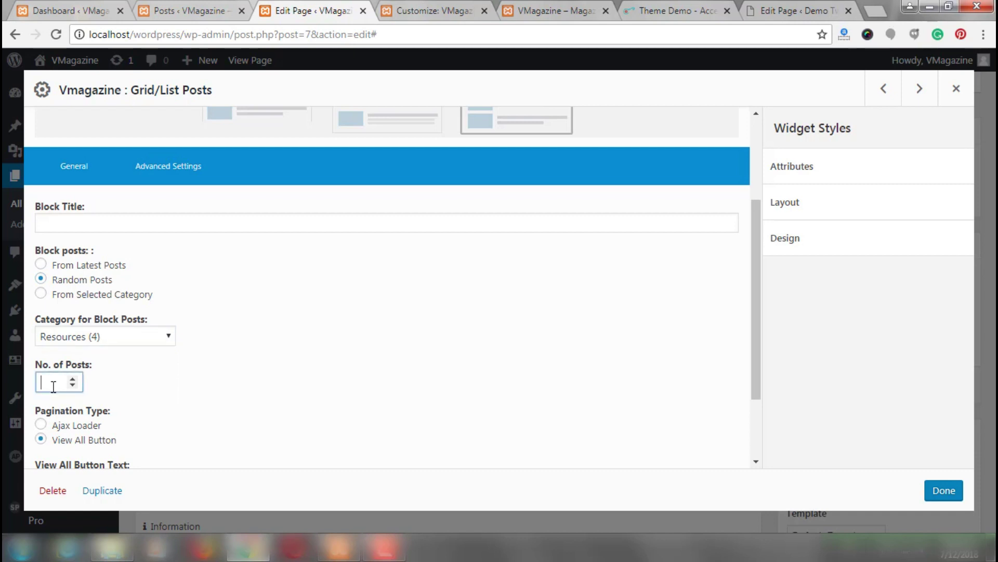
{"action": "scroll", "coordinate": [93, 432], "scroll_direction": "down", "scroll_amount": 2}
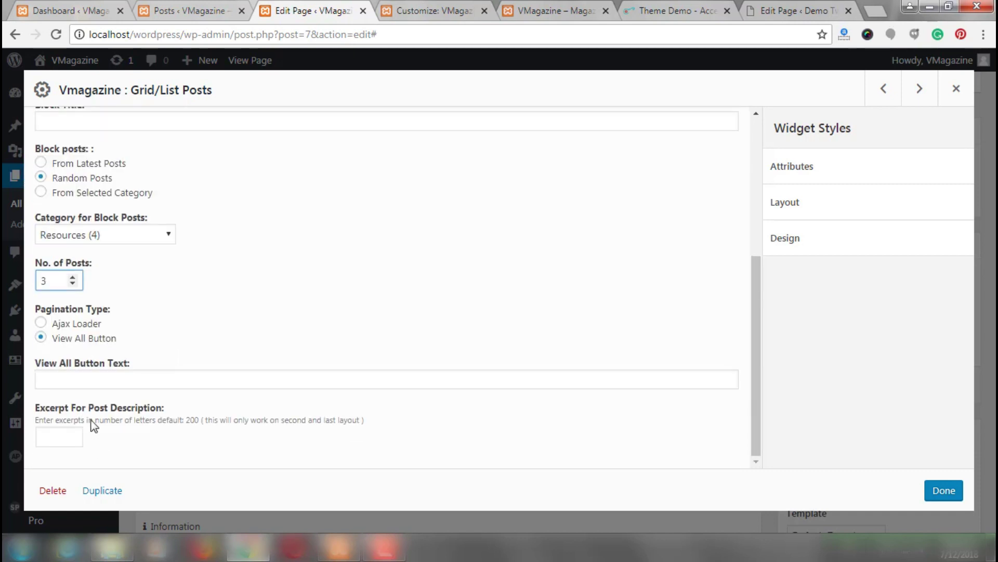
{"action": "left_click", "coordinate": [78, 395]}
{"action": "left_click", "coordinate": [63, 386]}
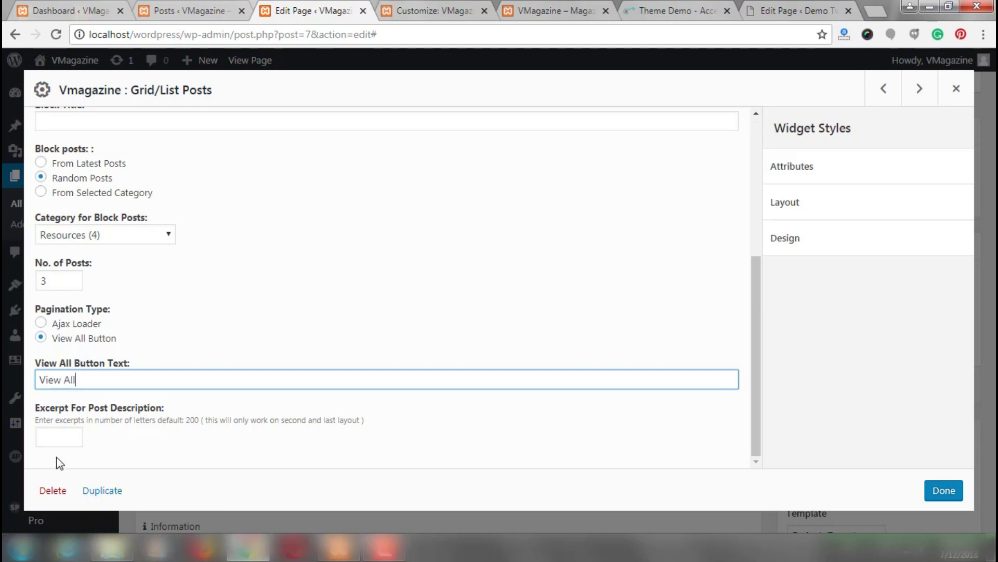
{"action": "left_click", "coordinate": [52, 439]}
{"action": "type", "text": "200"}
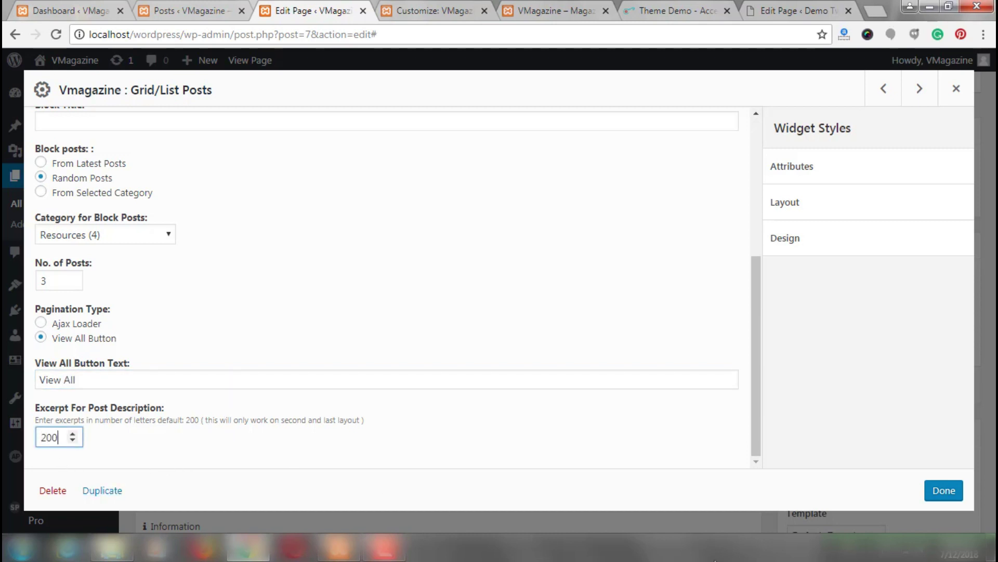
{"action": "left_click", "coordinate": [944, 490]}
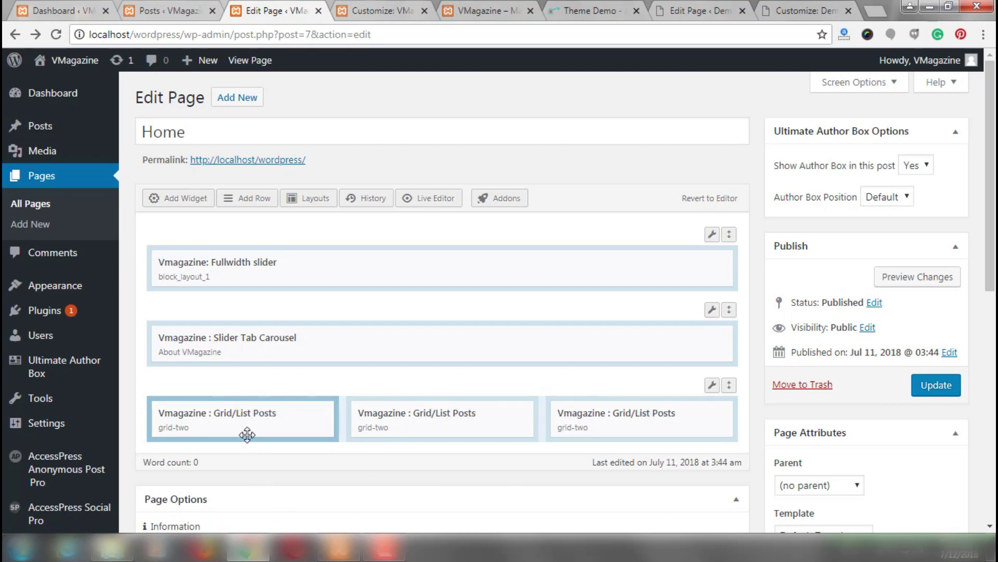
- Set the block primary color of the third row's first Grid/List Posts widget to light red #dd7e7e and finish editing it
{"action": "left_click", "coordinate": [246, 414]}
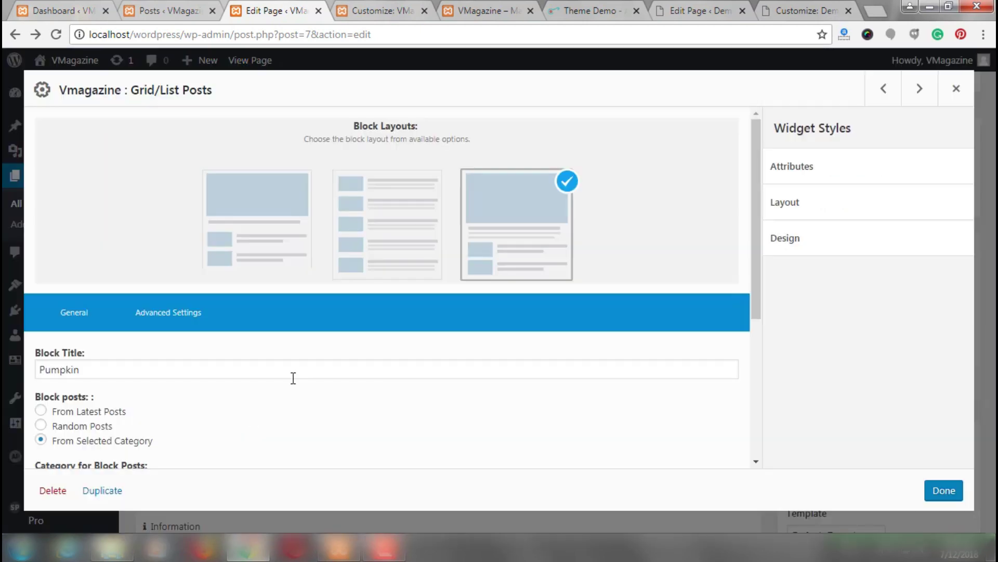
{"action": "scroll", "coordinate": [289, 396], "scroll_direction": "down", "scroll_amount": 5}
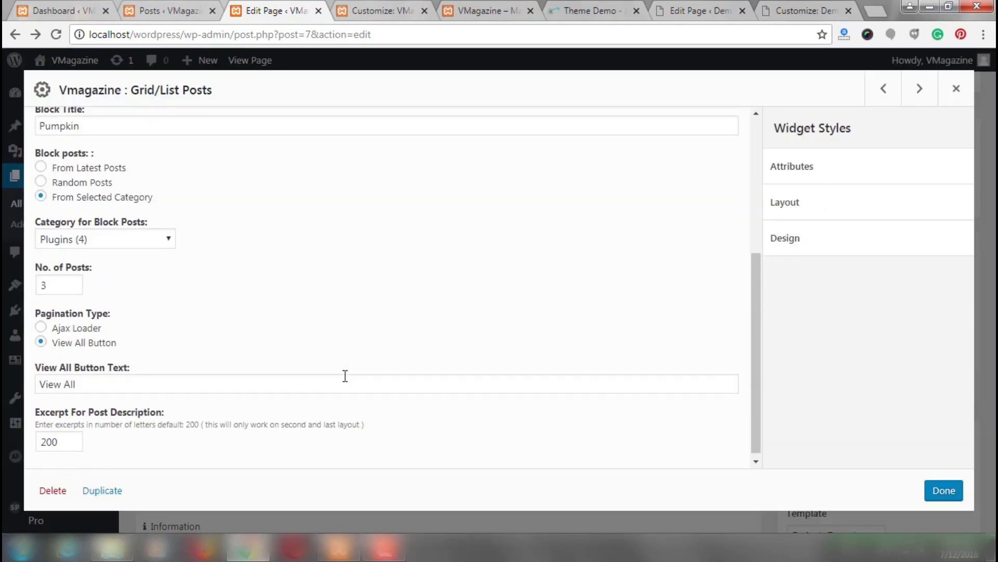
{"action": "scroll", "coordinate": [345, 373], "scroll_direction": "up", "scroll_amount": 5}
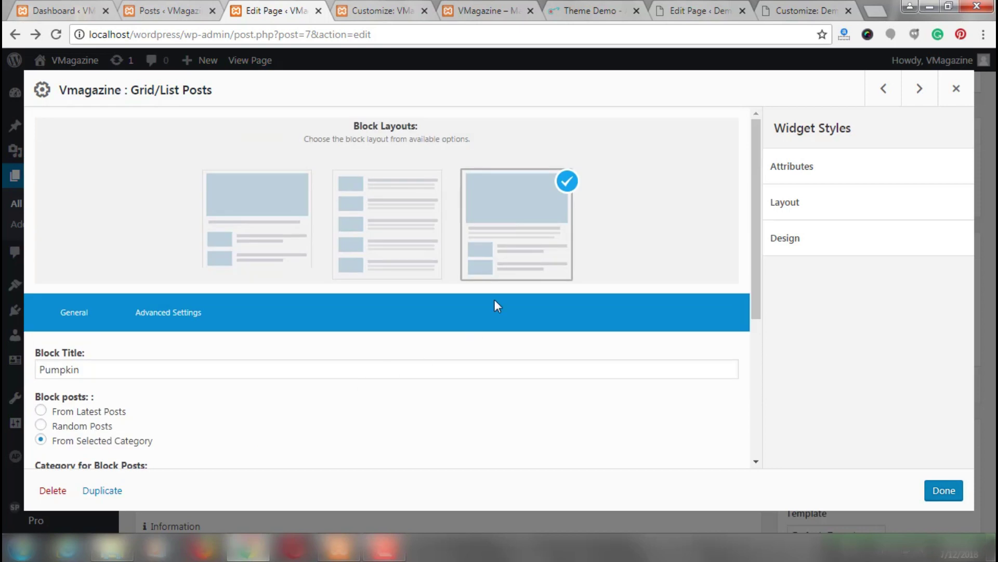
{"action": "left_click", "coordinate": [169, 319]}
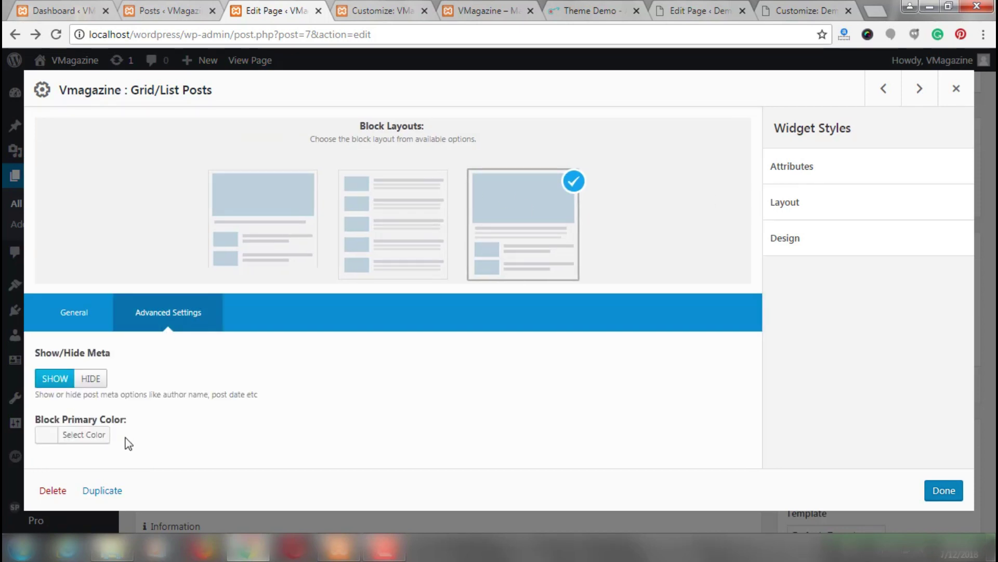
{"action": "left_click", "coordinate": [82, 435]}
{"action": "scroll", "coordinate": [199, 434], "scroll_direction": "down", "scroll_amount": 3}
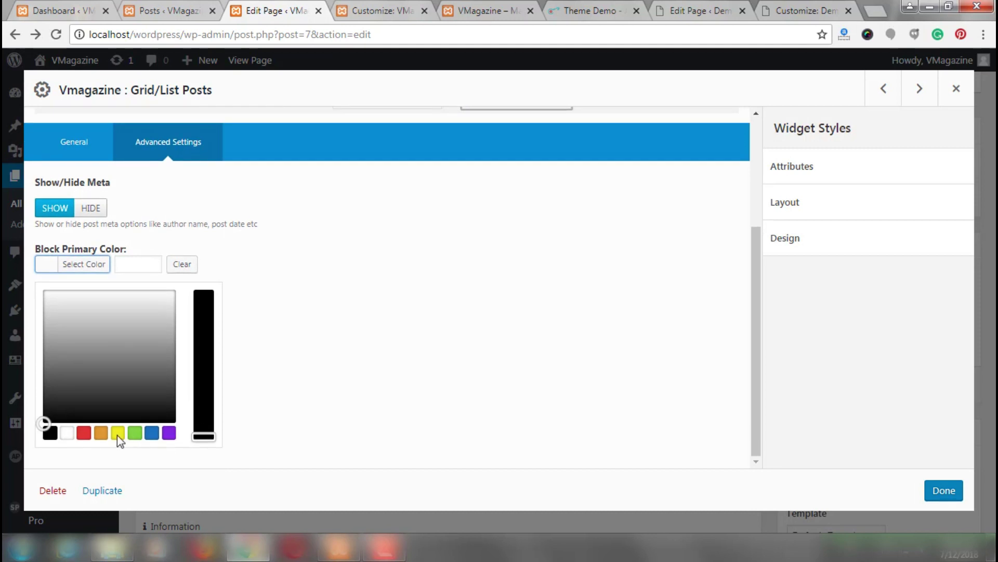
{"action": "left_click", "coordinate": [85, 433]}
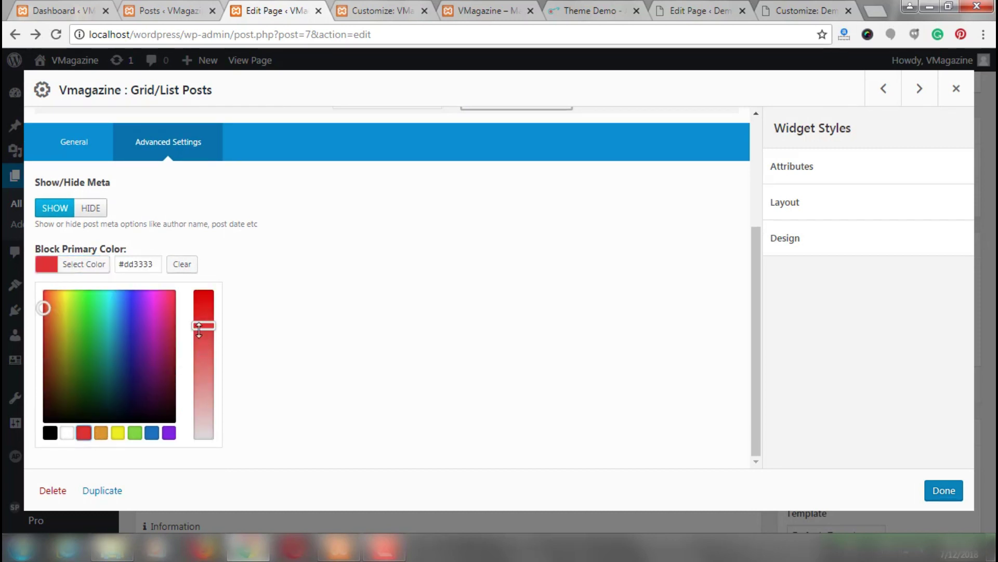
{"action": "left_click_drag", "start_coordinate": [199, 340], "coordinate": [201, 373]}
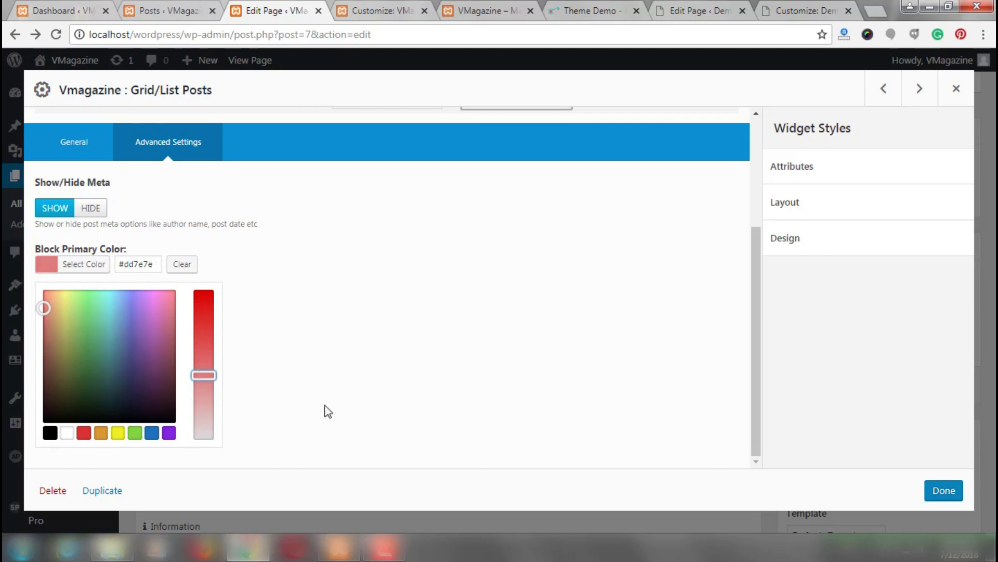
{"action": "left_click", "coordinate": [944, 490]}
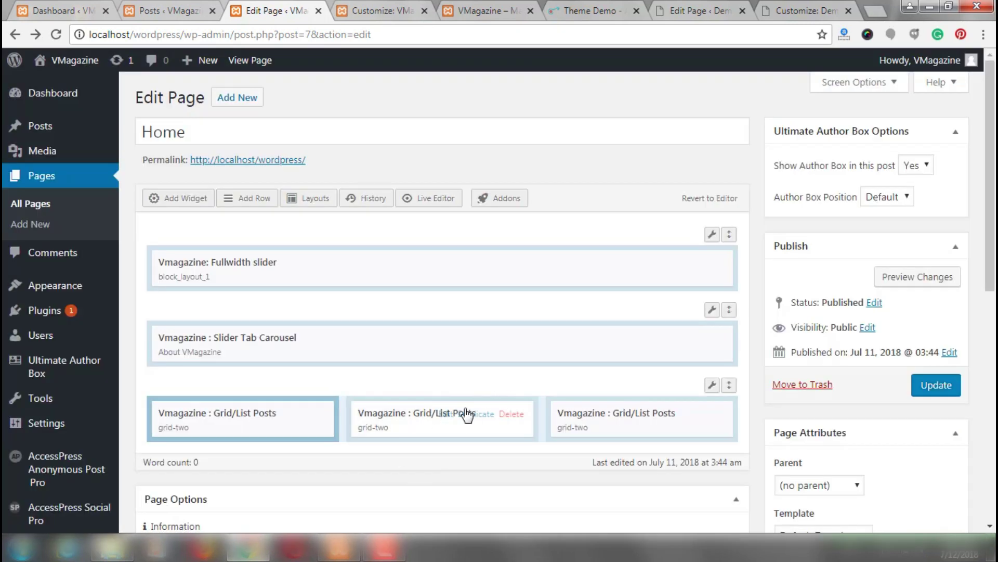
- Set the middle Grid/List Posts widget's block primary color to light red #dd7171 and finish editing it
{"action": "left_click", "coordinate": [445, 414]}
{"action": "left_click", "coordinate": [140, 326]}
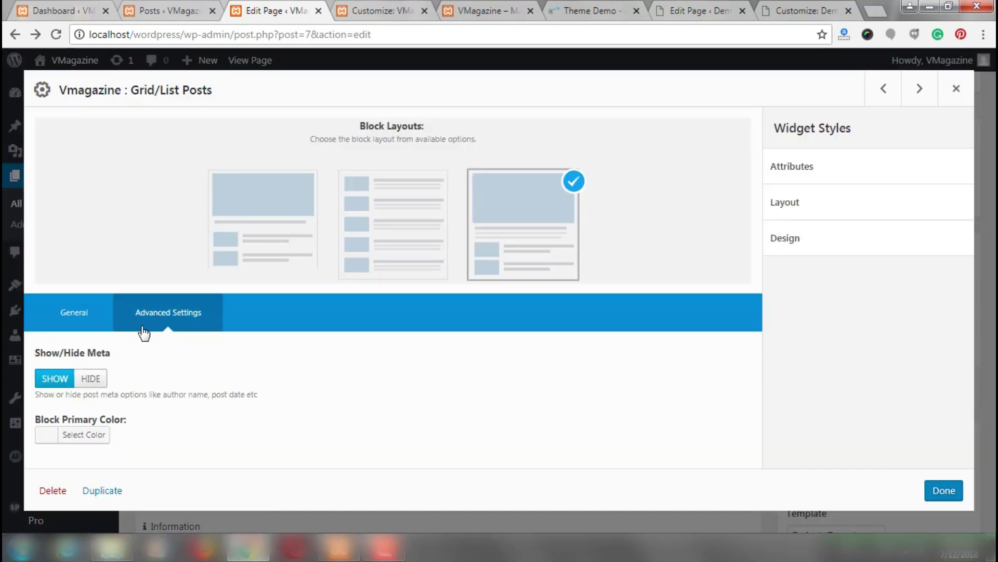
{"action": "left_click", "coordinate": [81, 435]}
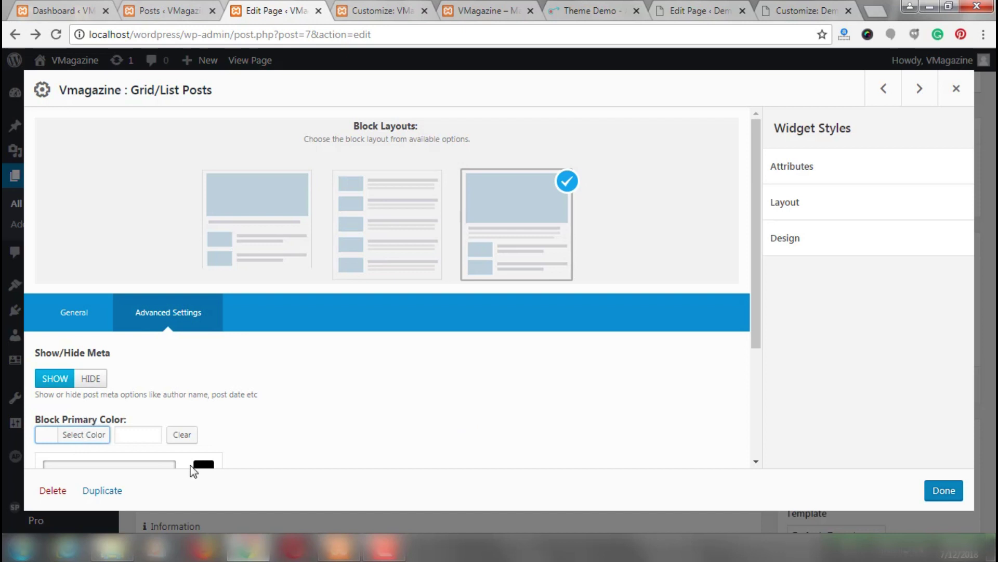
{"action": "scroll", "coordinate": [81, 437], "scroll_direction": "down", "scroll_amount": 3}
{"action": "left_click", "coordinate": [84, 433]}
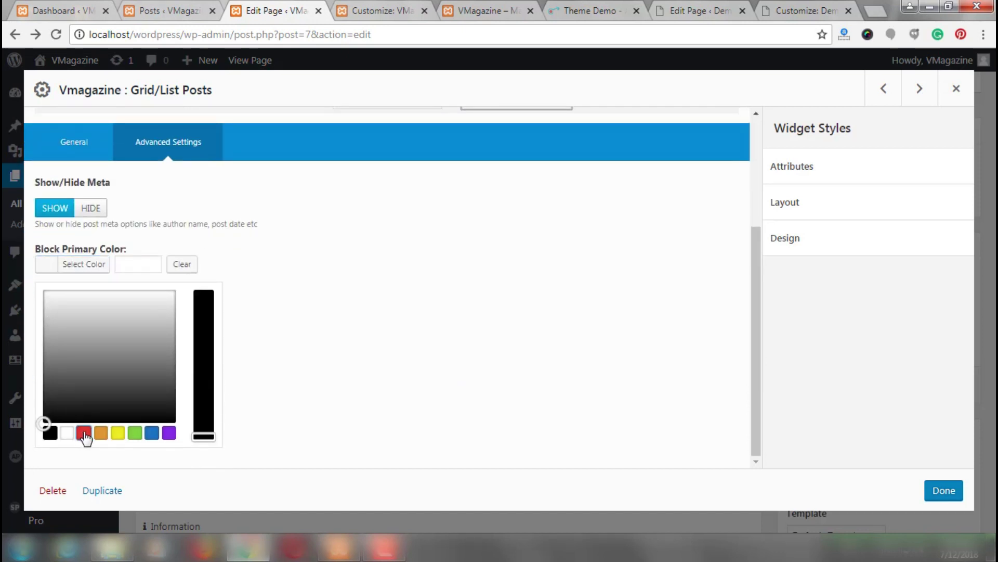
{"action": "left_click_drag", "start_coordinate": [204, 328], "coordinate": [203, 373]}
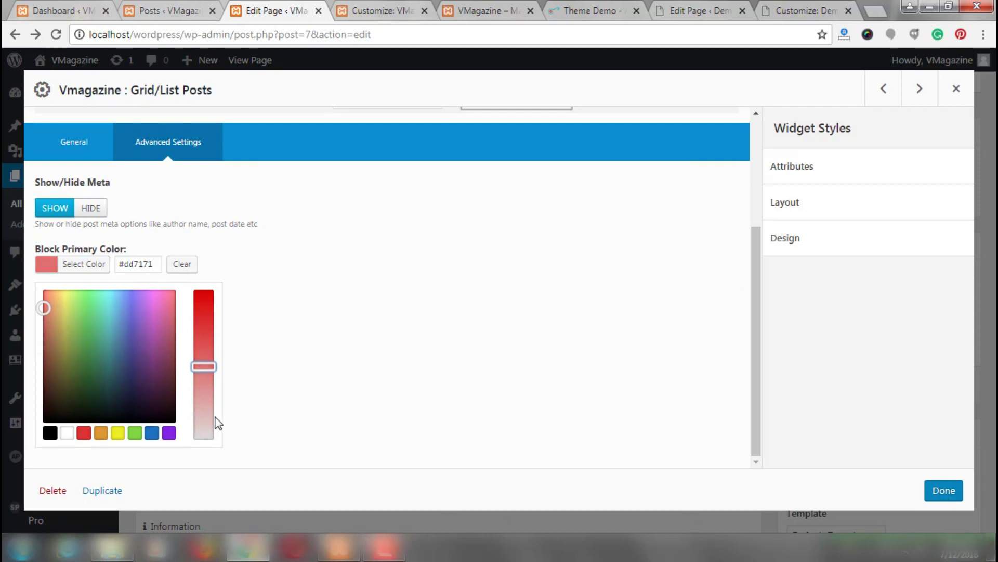
{"action": "left_click", "coordinate": [942, 490]}
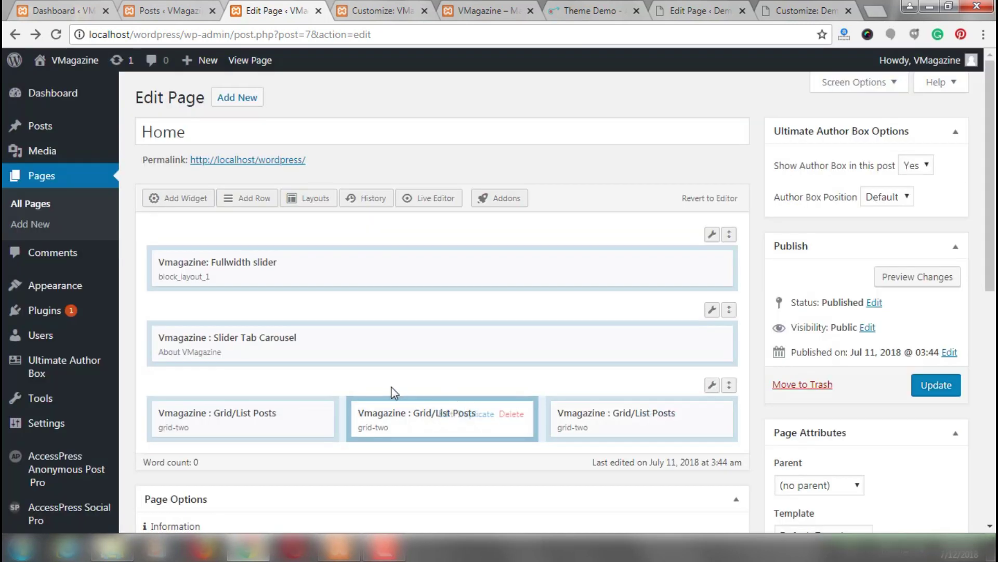
- Set the third row's last Grid/List Posts widget's block primary color to light red #dd6a6a and finish editing it
{"action": "left_click", "coordinate": [649, 414]}
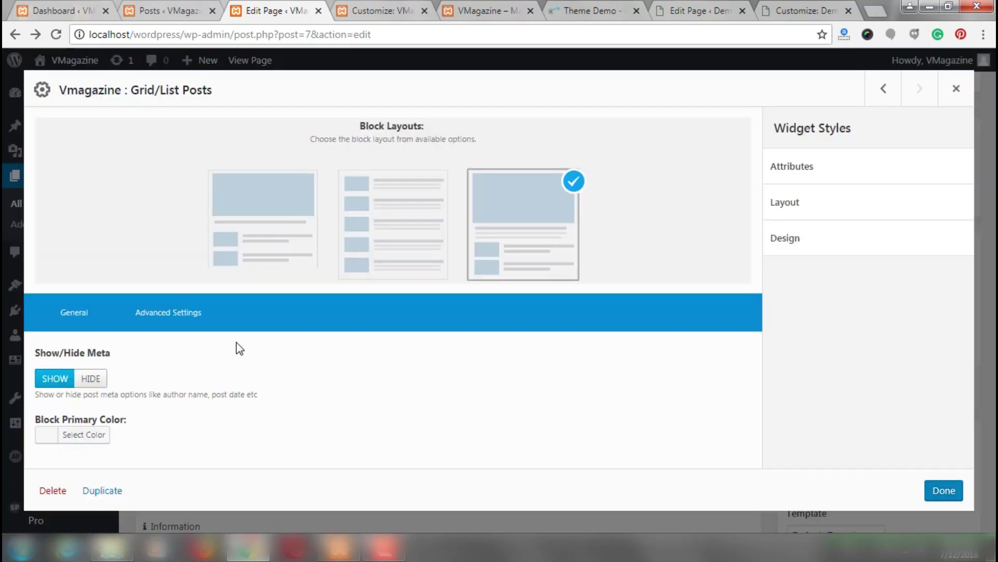
{"action": "left_click", "coordinate": [169, 314]}
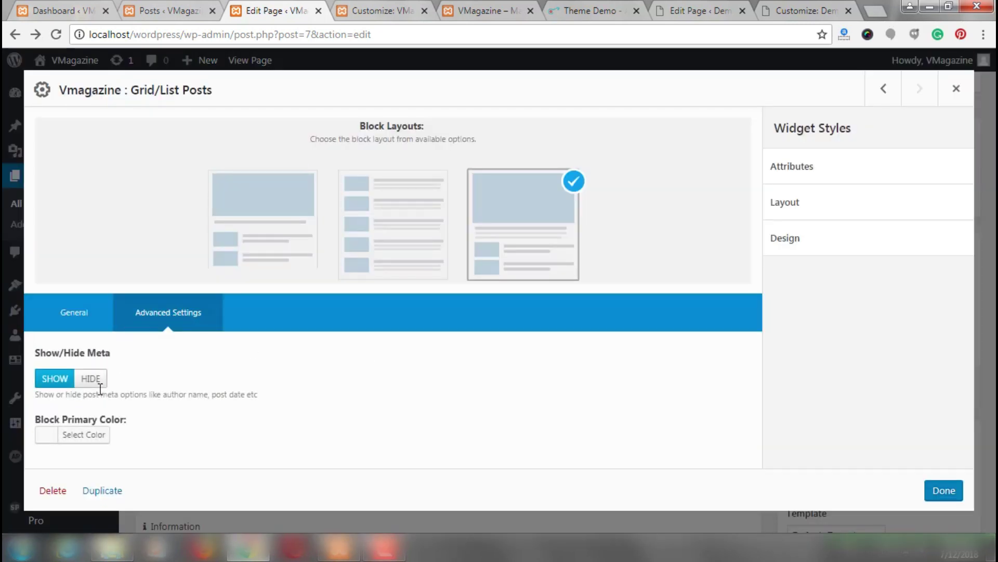
{"action": "left_click", "coordinate": [90, 437]}
{"action": "scroll", "coordinate": [223, 448], "scroll_direction": "down", "scroll_amount": 1}
{"action": "scroll", "coordinate": [225, 440], "scroll_direction": "down", "scroll_amount": 2}
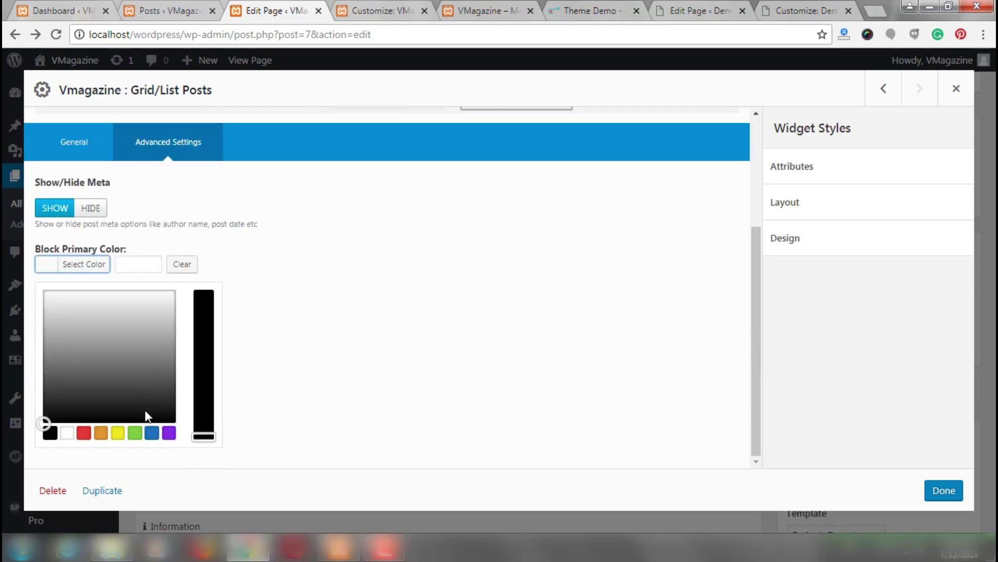
{"action": "left_click", "coordinate": [83, 432]}
{"action": "left_click_drag", "start_coordinate": [204, 344], "coordinate": [201, 364]}
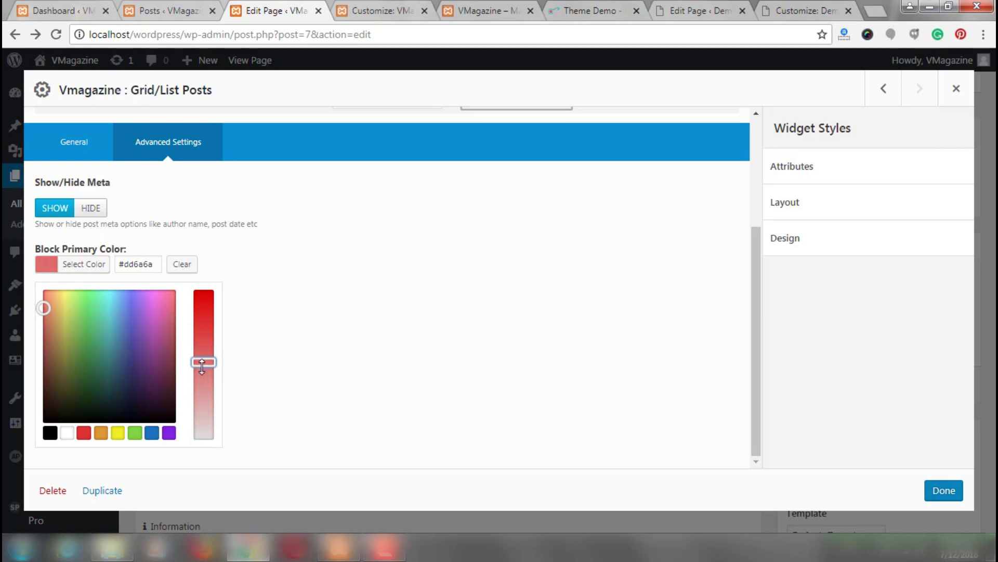
{"action": "left_click", "coordinate": [939, 489]}
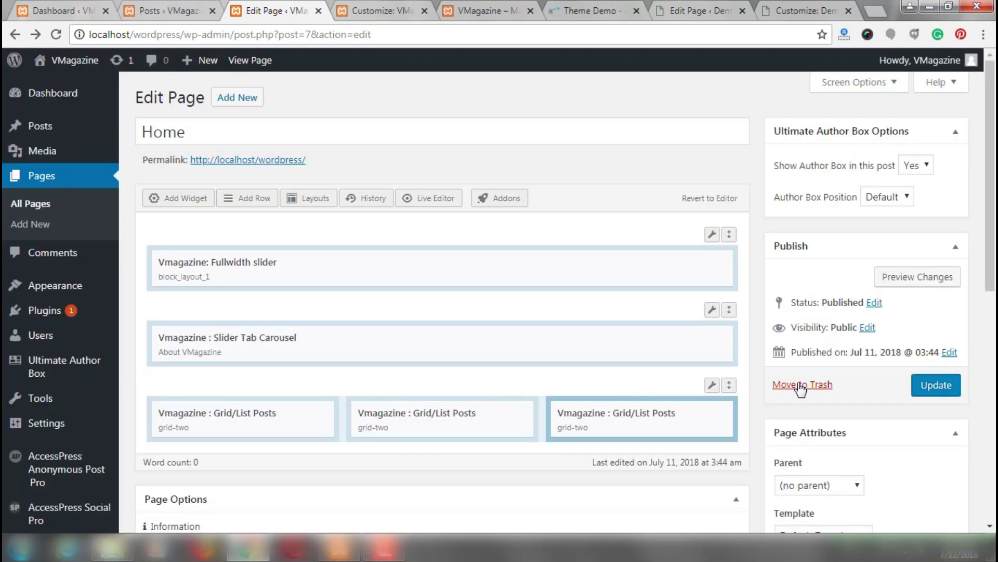
- Update the Home page, preview it and check the slider, tab carousel and the three grid post blocks
{"action": "left_click", "coordinate": [939, 389]}
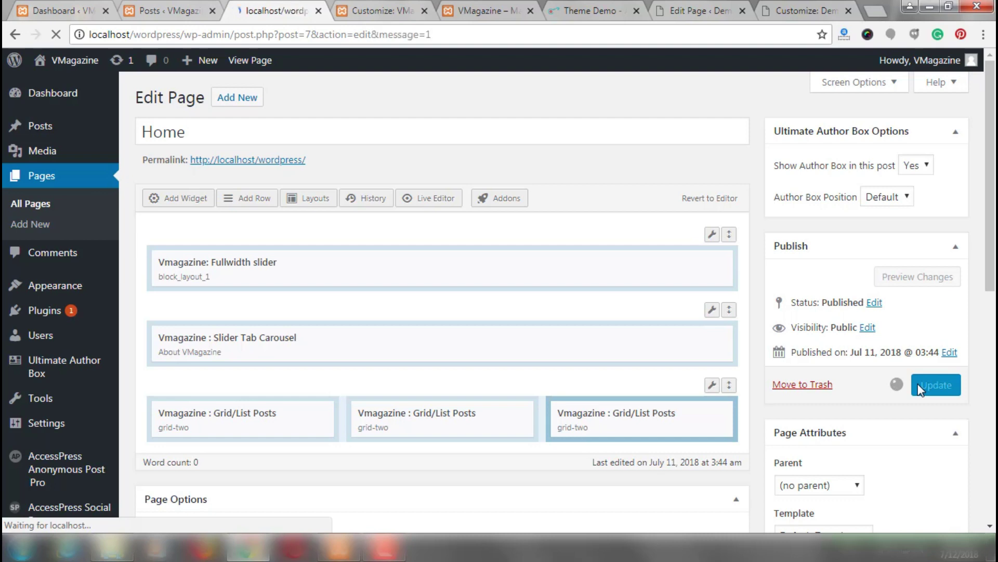
{"action": "left_click", "coordinate": [906, 286]}
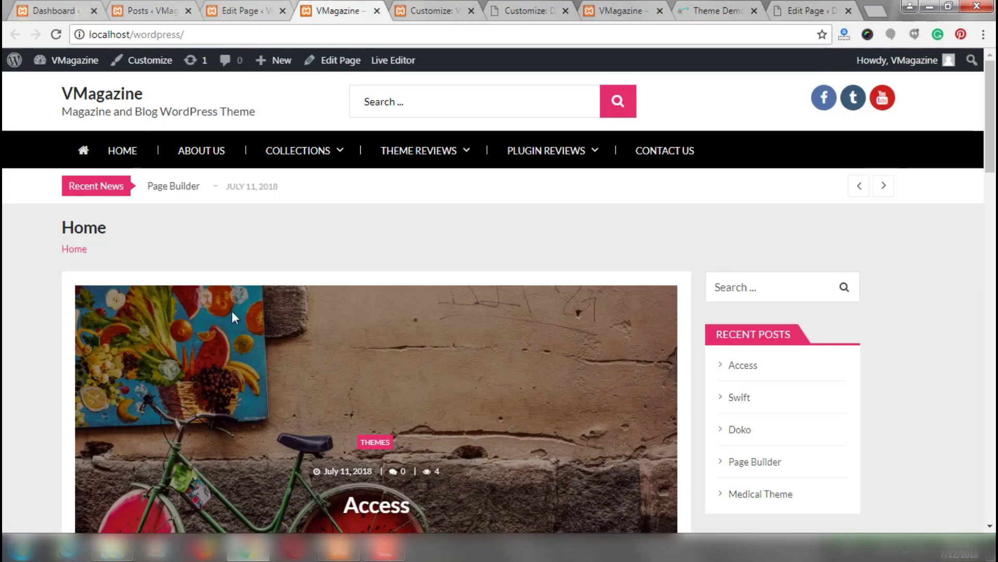
{"action": "scroll", "coordinate": [473, 243], "scroll_direction": "down", "scroll_amount": 5}
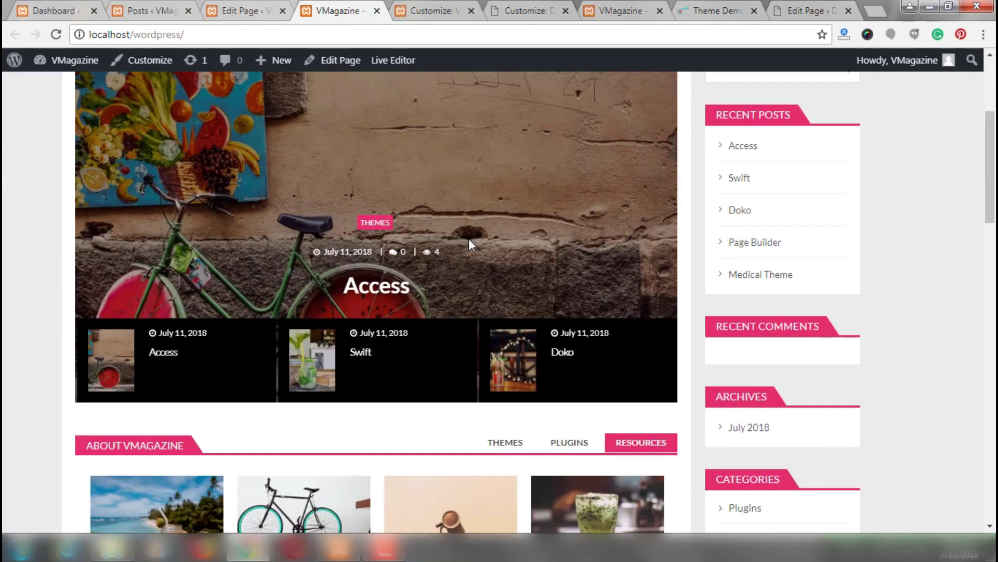
{"action": "scroll", "coordinate": [472, 243], "scroll_direction": "down", "scroll_amount": 3}
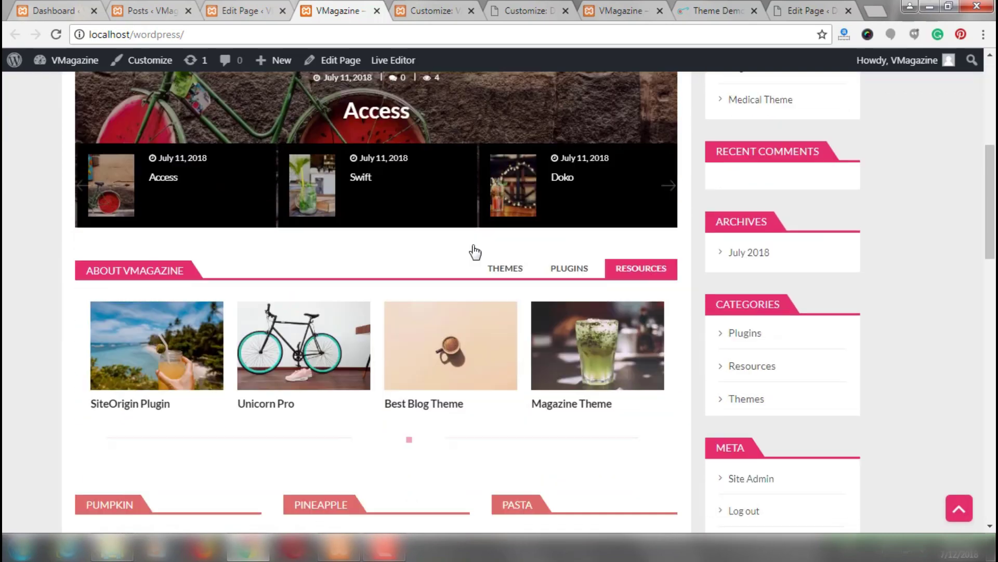
{"action": "scroll", "coordinate": [473, 247], "scroll_direction": "up", "scroll_amount": 4}
{"action": "scroll", "coordinate": [473, 247], "scroll_direction": "up", "scroll_amount": 2}
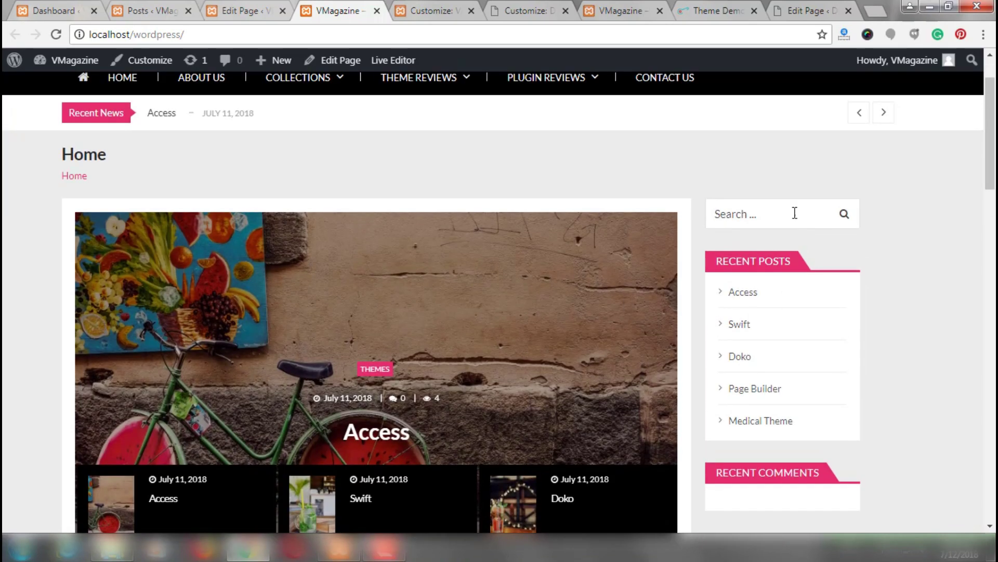
{"action": "scroll", "coordinate": [733, 354], "scroll_direction": "down", "scroll_amount": 13}
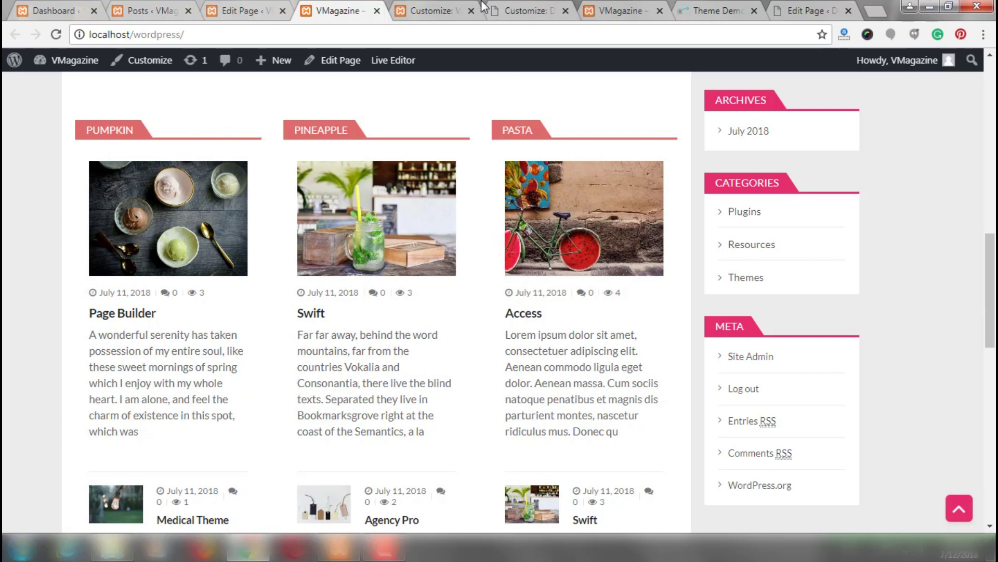
- Open the VMagazine demo-two site in its own tab, and return to the local home page's grid post blocks
{"action": "left_click", "coordinate": [718, 11]}
{"action": "left_click", "coordinate": [497, 128]}
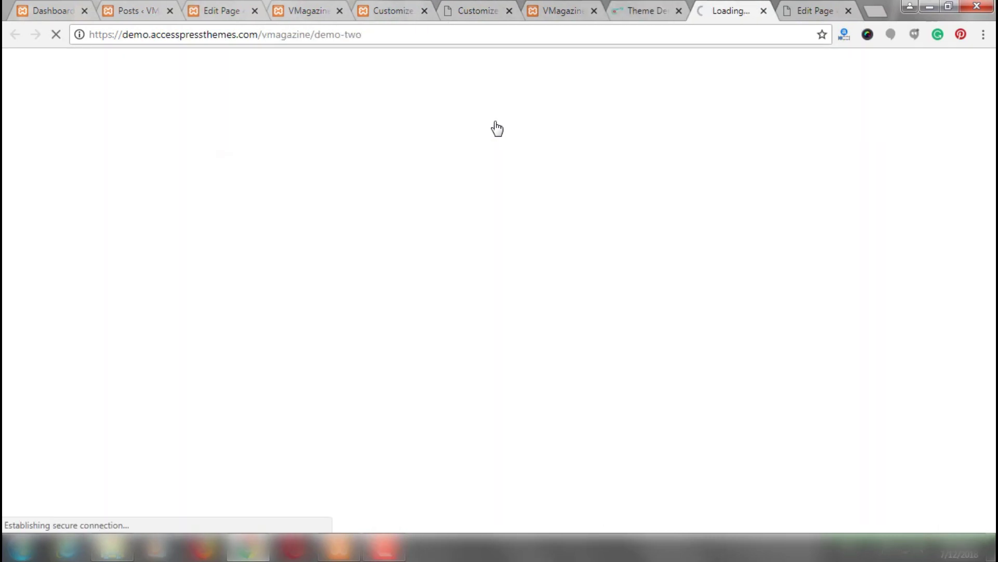
{"action": "left_click", "coordinate": [409, 7]}
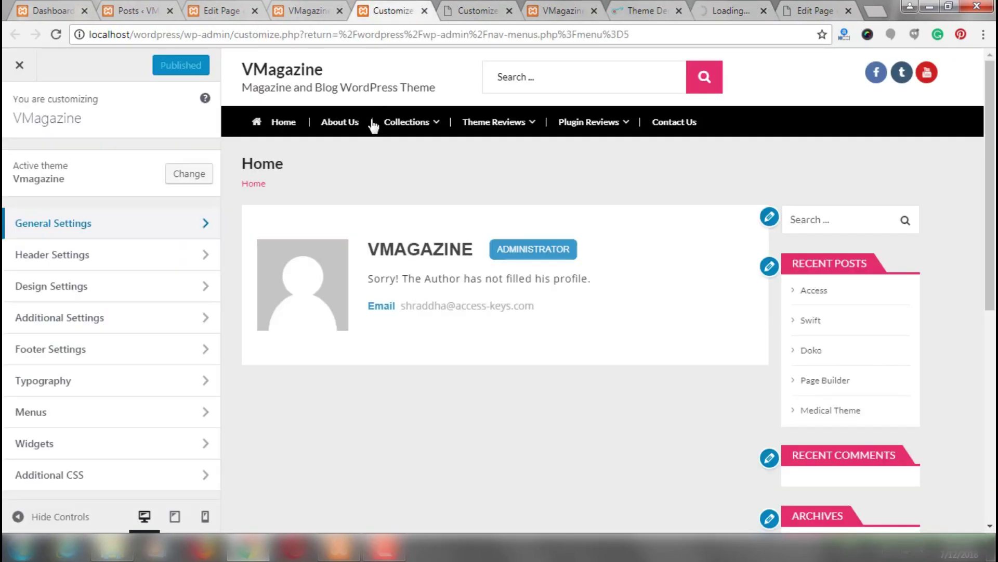
{"action": "left_click", "coordinate": [297, 8]}
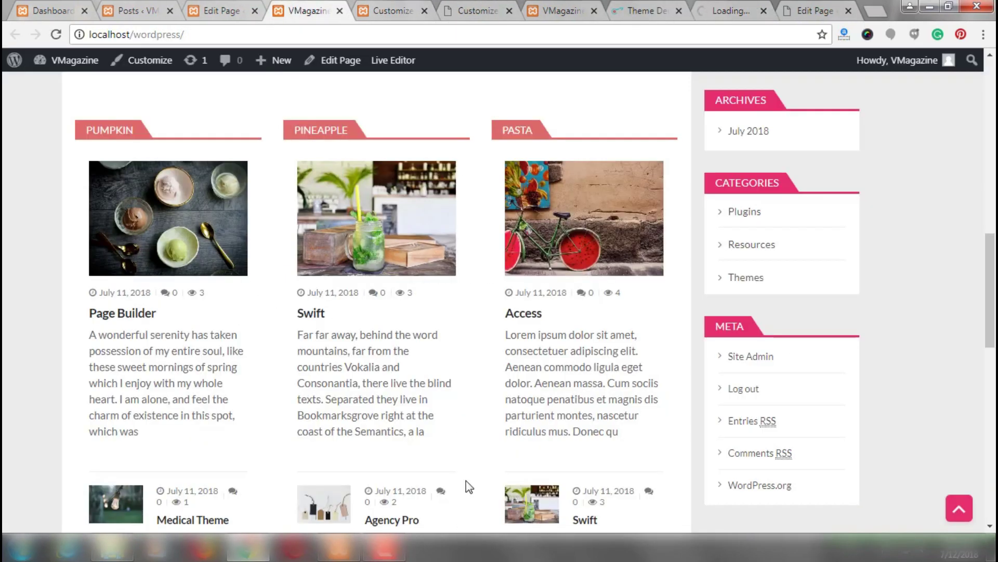
{"action": "scroll", "coordinate": [437, 325], "scroll_direction": "down", "scroll_amount": 8}
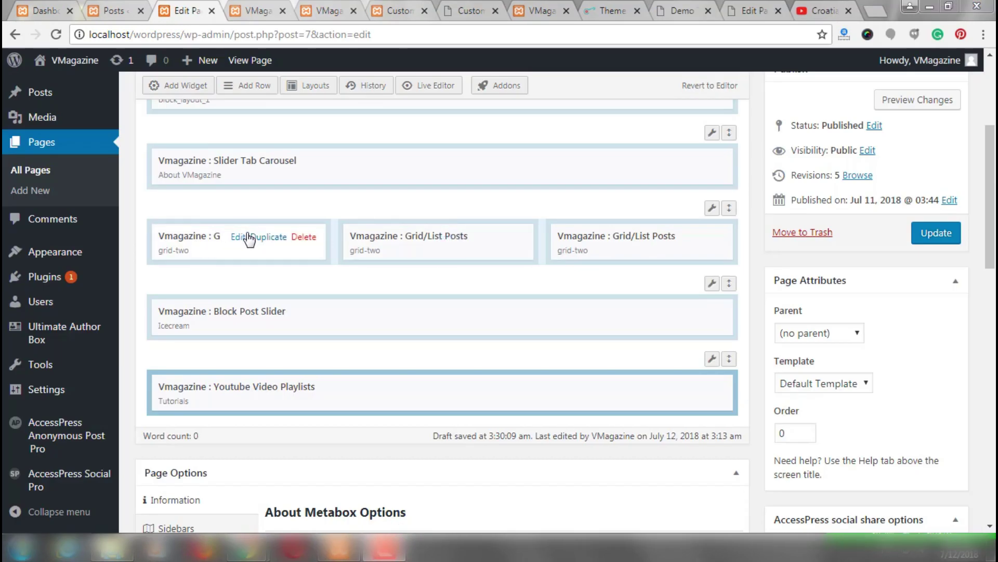
- Open the general settings of the third row's first Grid/List Posts widget and examine its post description excerpt length
{"action": "left_click", "coordinate": [240, 237]}
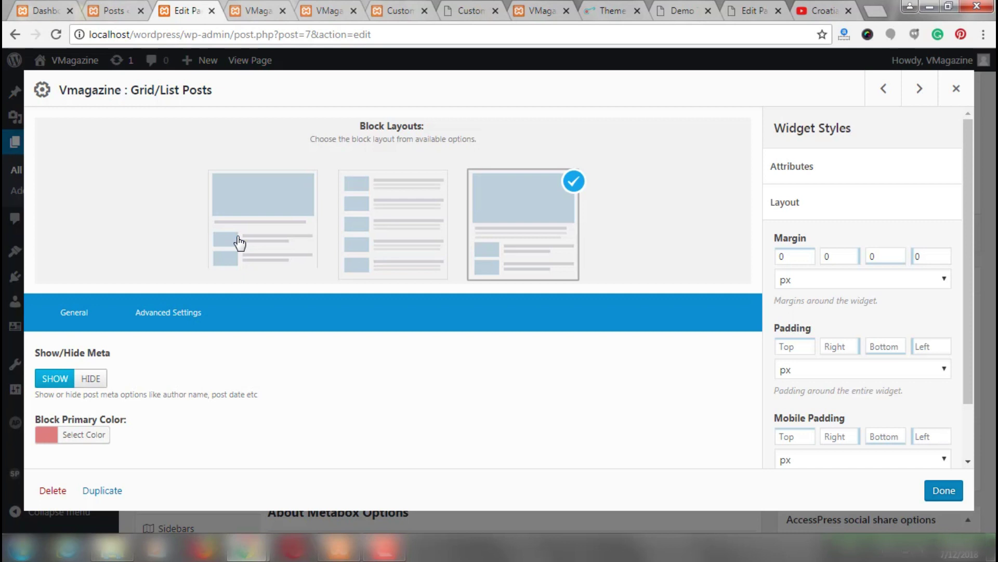
{"action": "left_click", "coordinate": [63, 319]}
{"action": "scroll", "coordinate": [129, 391], "scroll_direction": "down", "scroll_amount": 5}
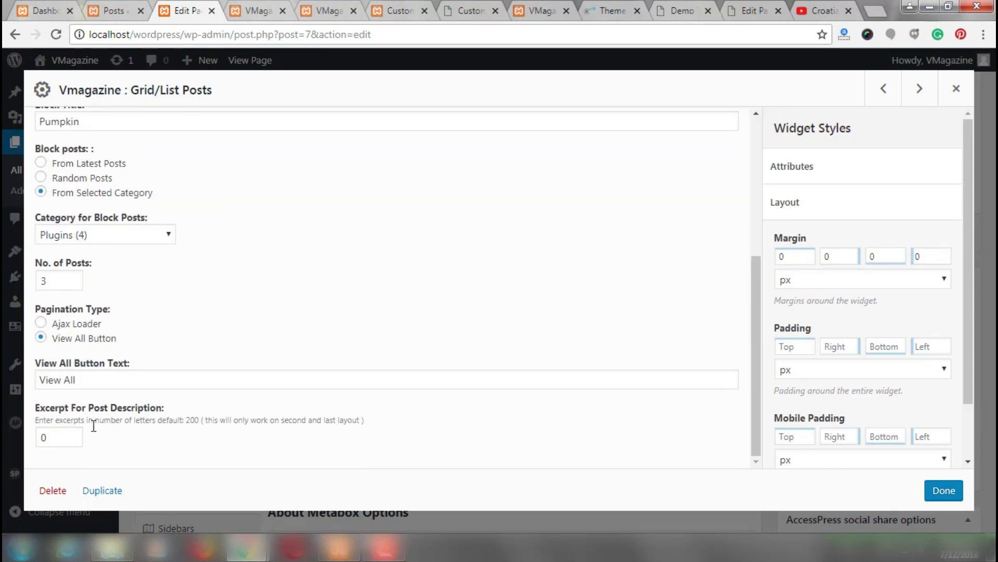
{"action": "left_click", "coordinate": [50, 436]}
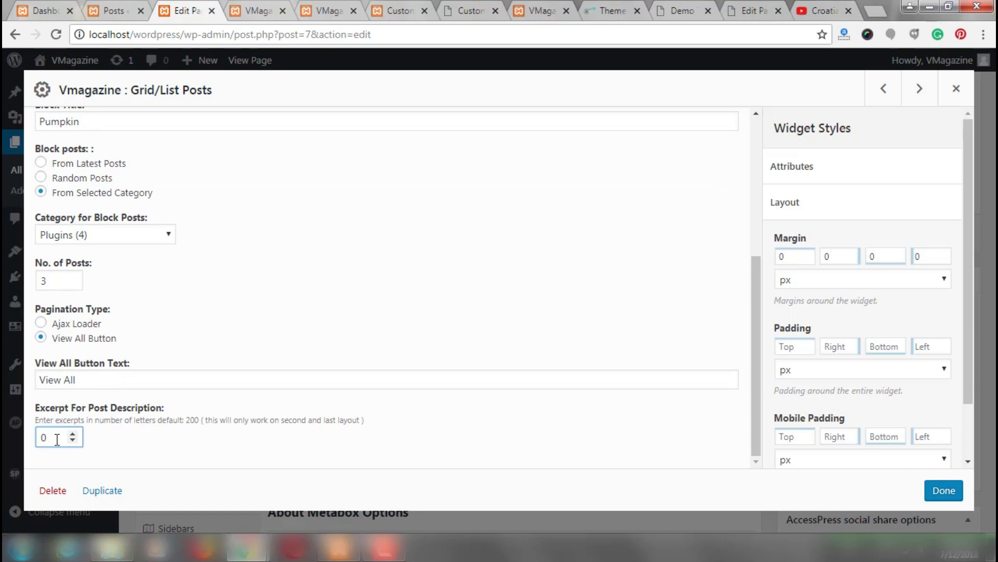
- Examine the post excerpts and View All buttons of the three grid blocks on the local home page
{"action": "left_click", "coordinate": [284, 6]}
{"action": "scroll", "coordinate": [158, 434], "scroll_direction": "down", "scroll_amount": 3}
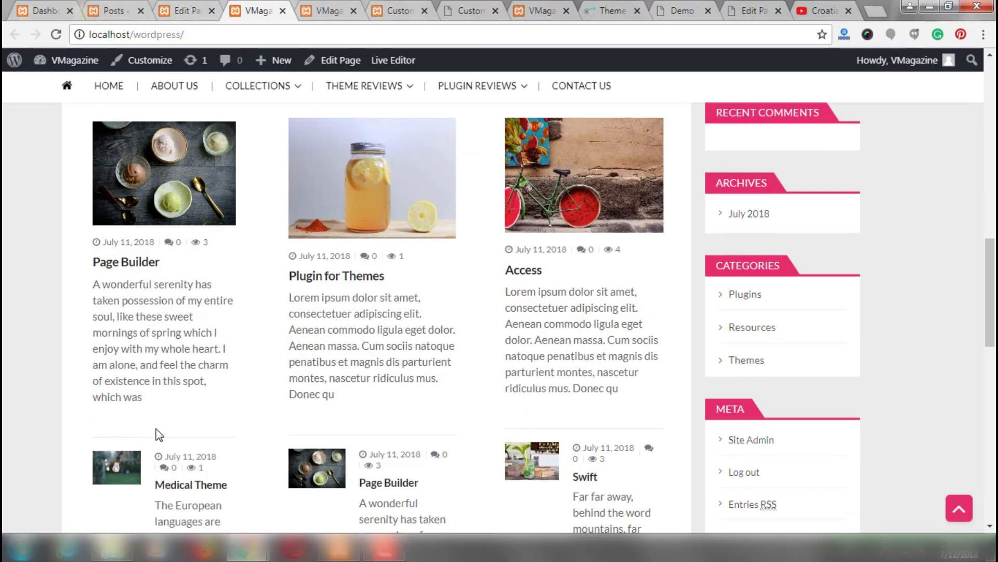
{"action": "scroll", "coordinate": [158, 434], "scroll_direction": "down", "scroll_amount": 7}
{"action": "scroll", "coordinate": [158, 434], "scroll_direction": "up", "scroll_amount": 4}
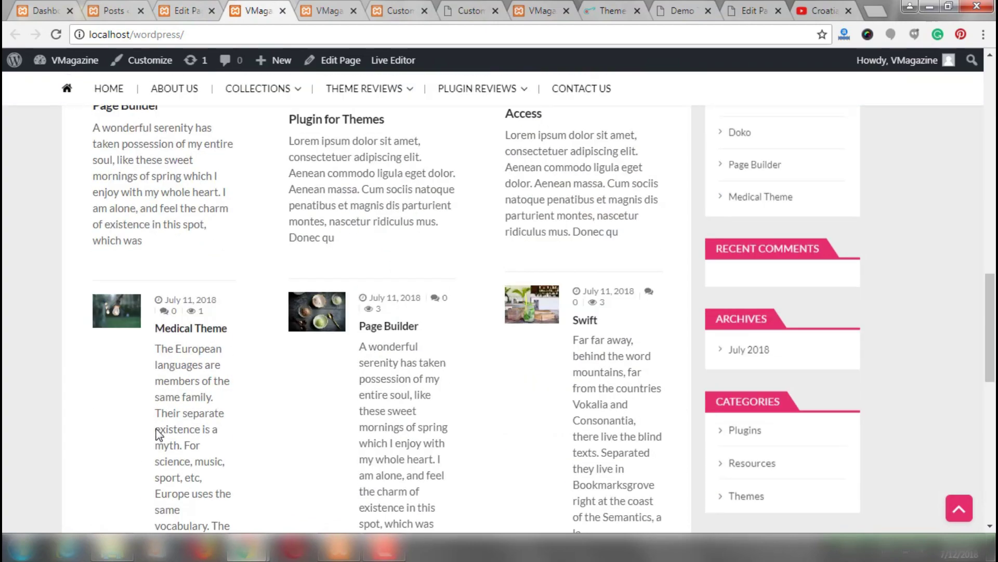
{"action": "scroll", "coordinate": [158, 434], "scroll_direction": "down", "scroll_amount": 8}
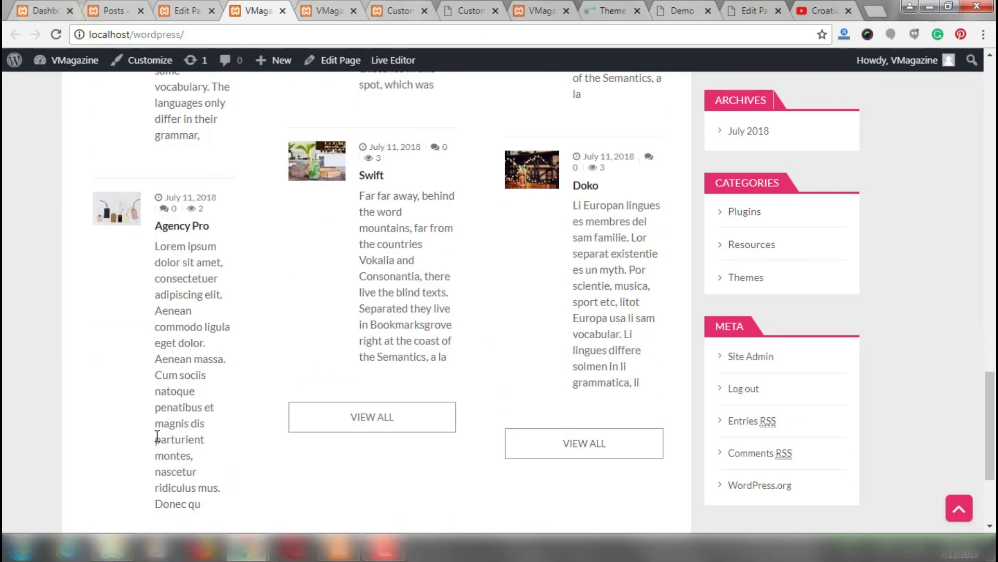
{"action": "scroll", "coordinate": [157, 436], "scroll_direction": "up", "scroll_amount": 10}
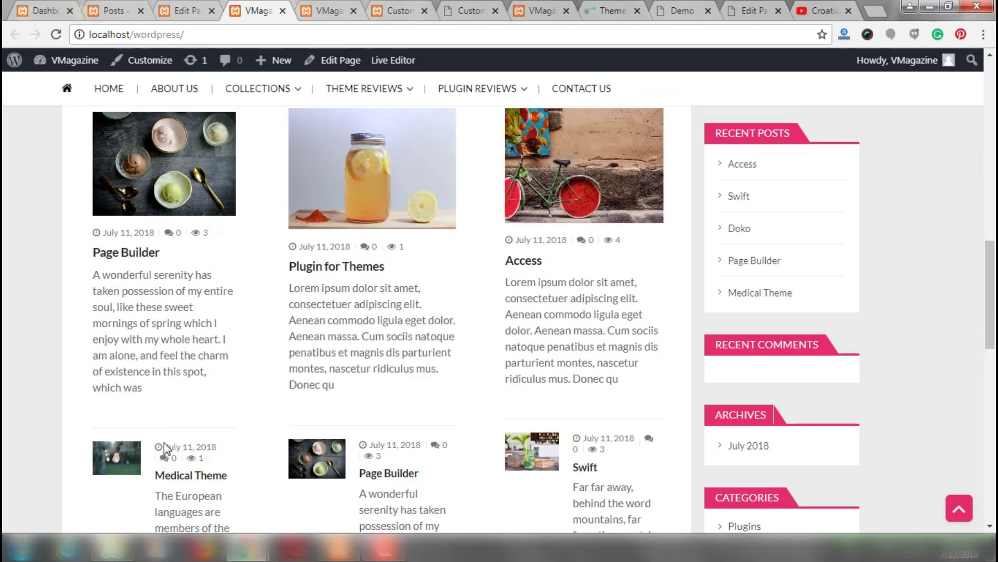
- Set the pagination type of the third row's first Grid/List Posts widget, Pumpkin, to Ajax Loader in the Home page editor
{"action": "scroll", "coordinate": [164, 442], "scroll_direction": "up", "scroll_amount": 3}
{"action": "scroll", "coordinate": [164, 442], "scroll_direction": "down", "scroll_amount": 7}
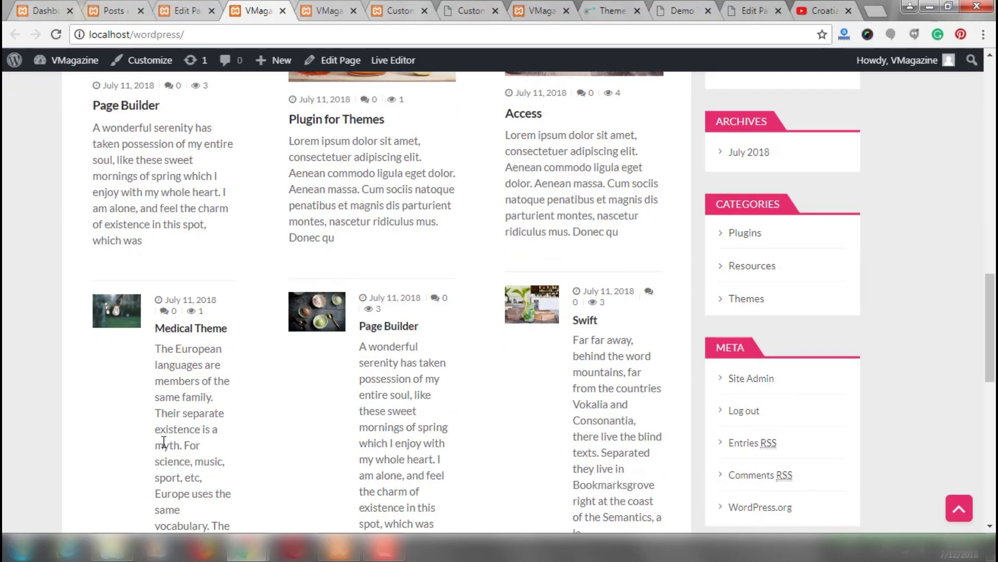
{"action": "left_click", "coordinate": [172, 3]}
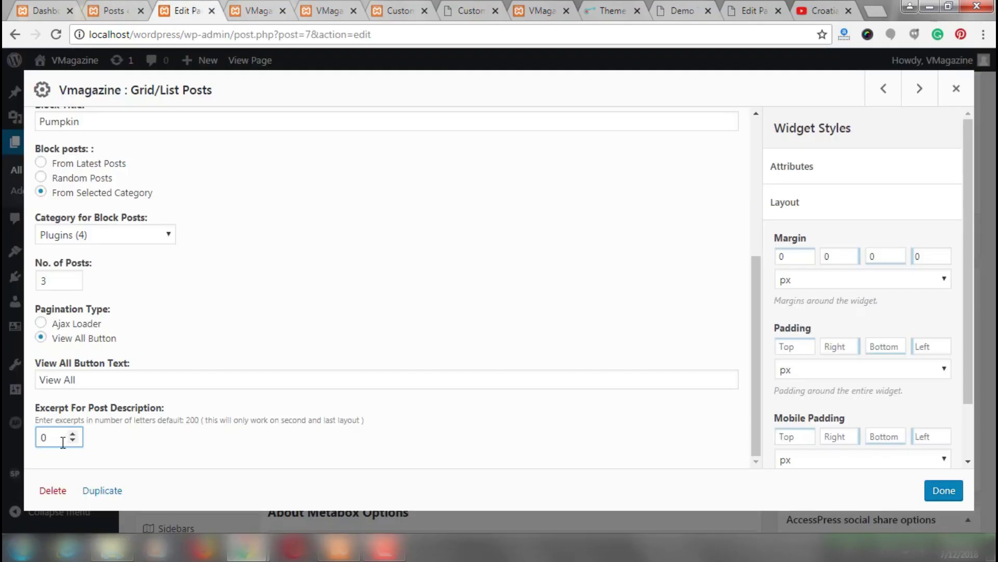
{"action": "left_click", "coordinate": [68, 323]}
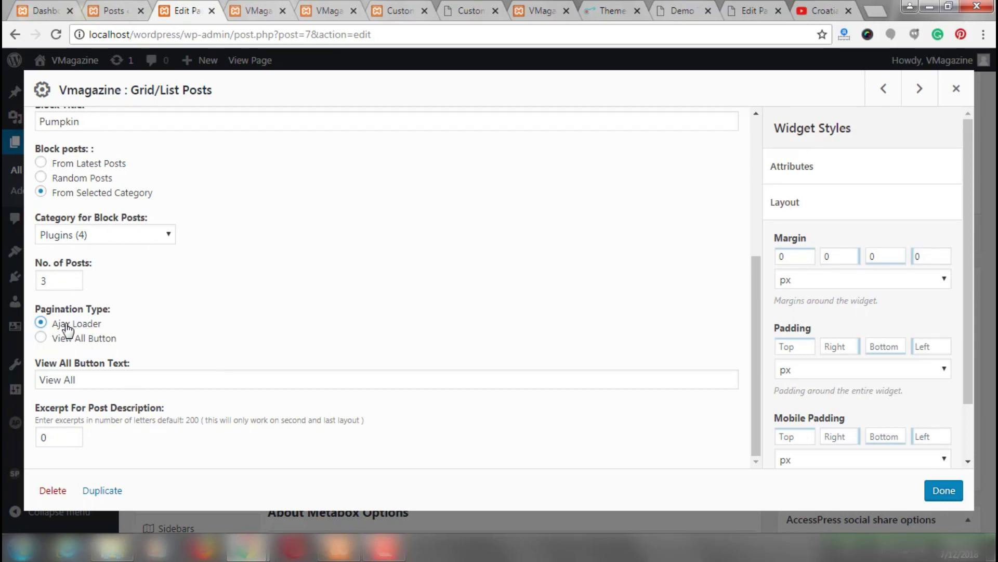
{"action": "left_click", "coordinate": [942, 492]}
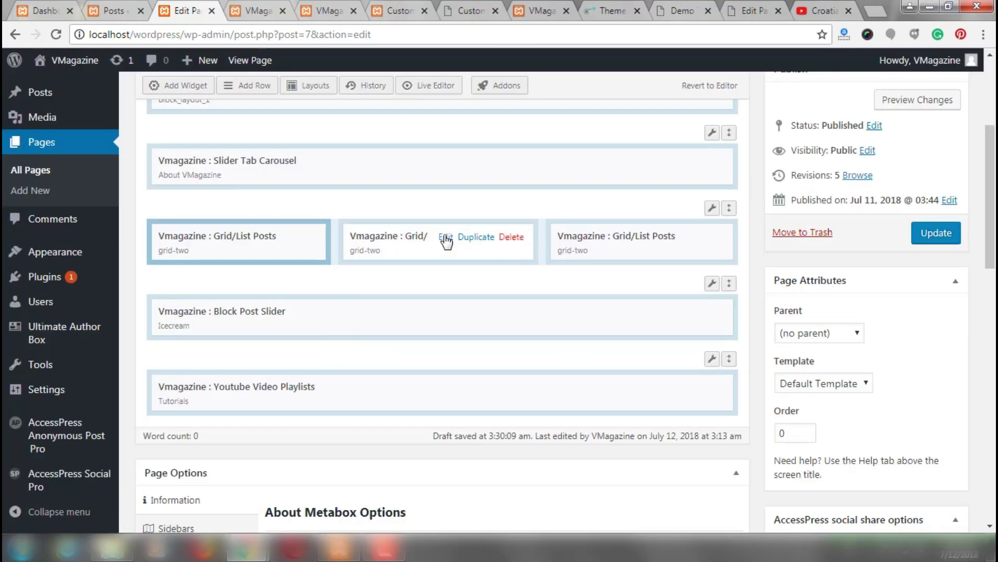
- Set the pagination type of the second and third Grid/List Posts widgets, Pineapple and Pasta, to Ajax Loader
{"action": "left_click", "coordinate": [446, 237]}
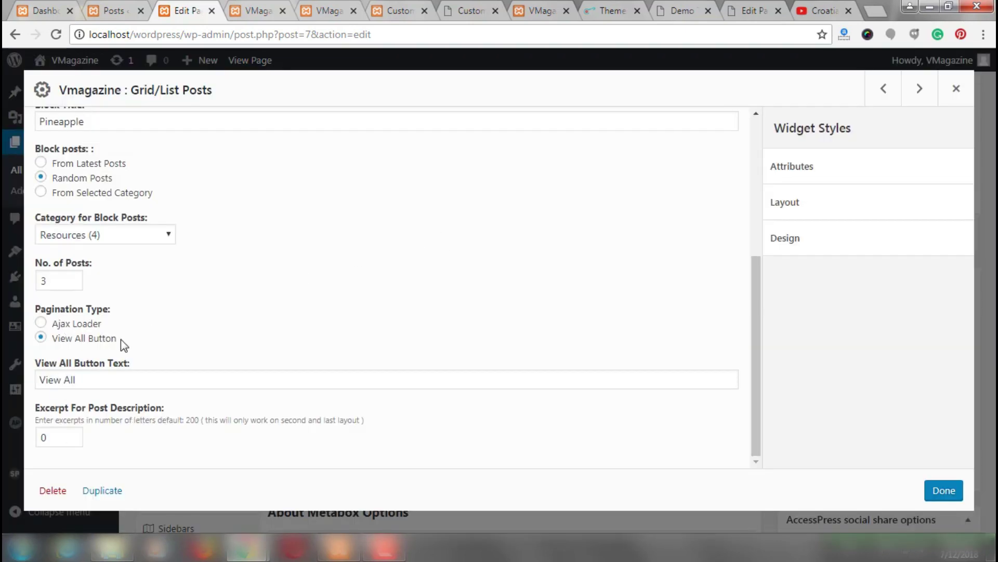
{"action": "left_click", "coordinate": [40, 322]}
{"action": "left_click", "coordinate": [942, 490]}
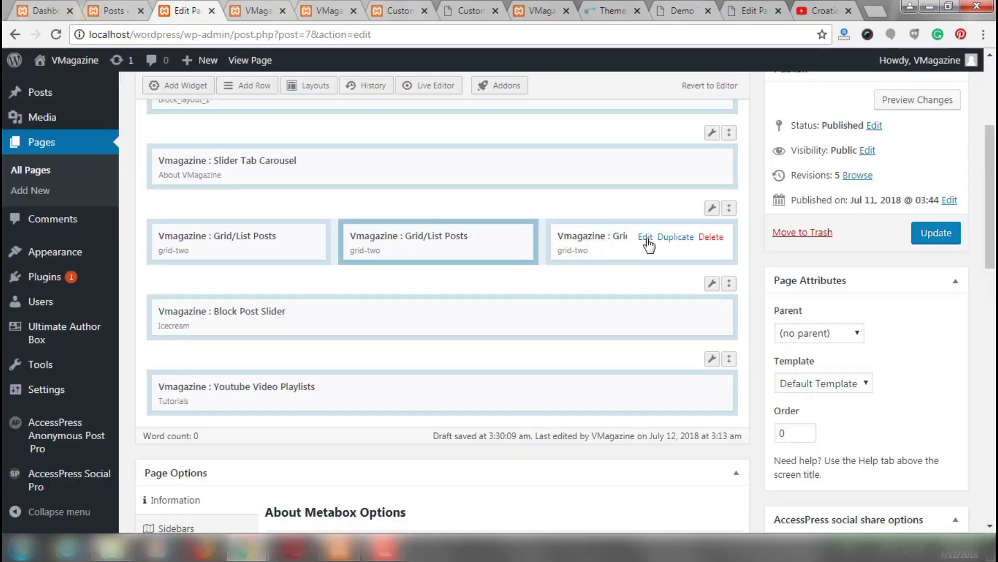
{"action": "left_click", "coordinate": [648, 238]}
{"action": "left_click", "coordinate": [65, 325]}
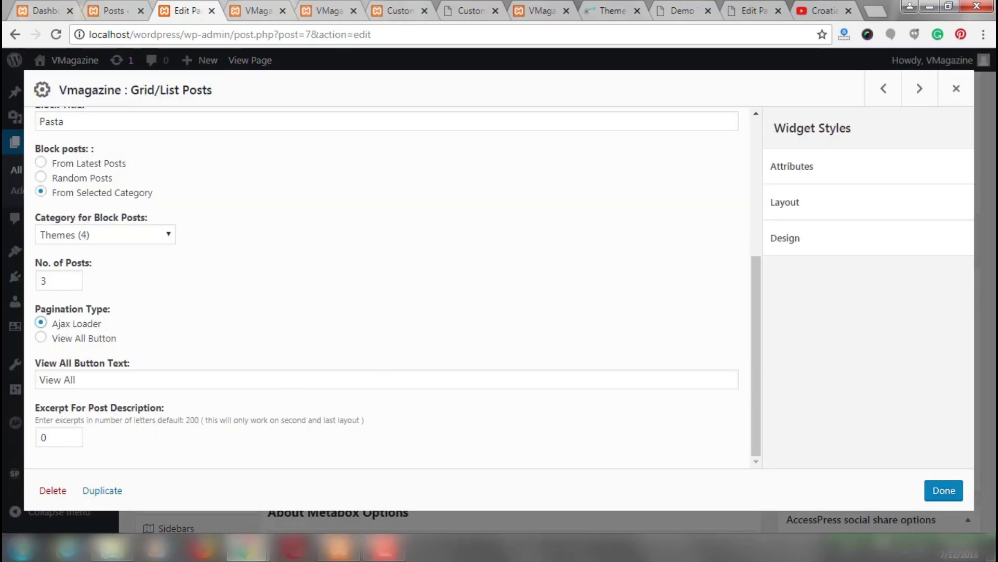
{"action": "left_click", "coordinate": [950, 493]}
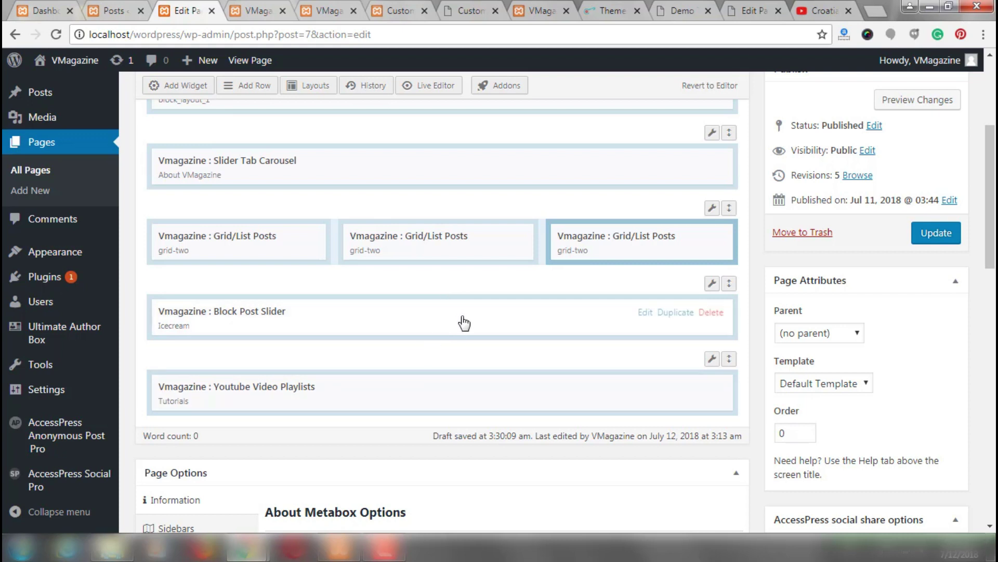
- Examine the Block Post Slider widget's title, selected categories, number of posts and layout preview
{"action": "left_click", "coordinate": [645, 312]}
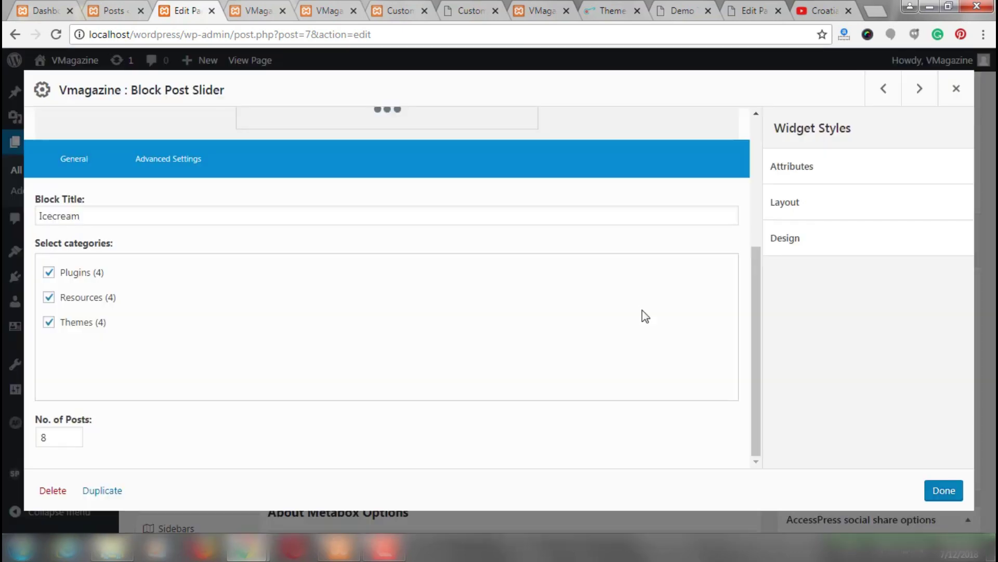
{"action": "left_click", "coordinate": [84, 214]}
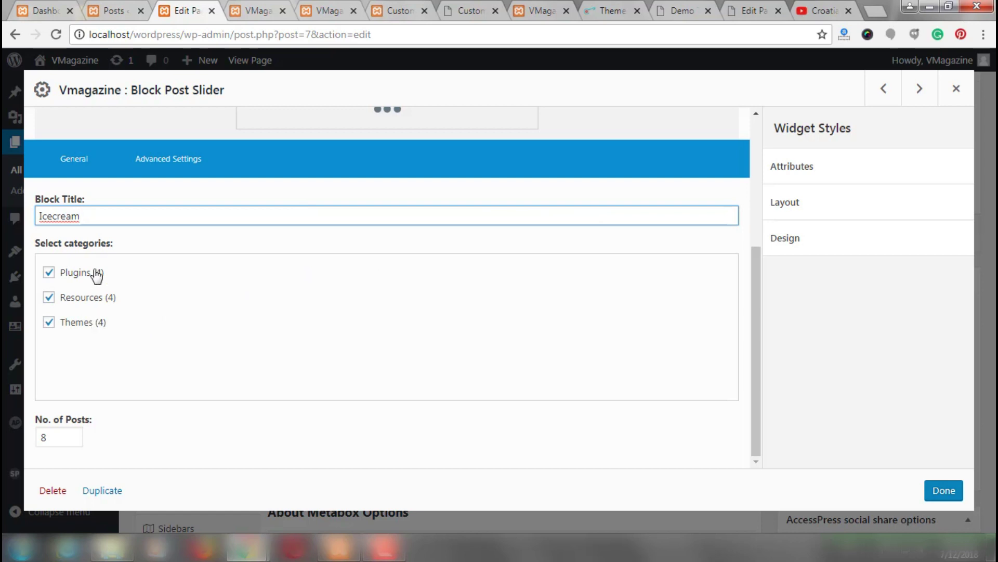
{"action": "left_click", "coordinate": [54, 437]}
{"action": "scroll", "coordinate": [488, 345], "scroll_direction": "up", "scroll_amount": 4}
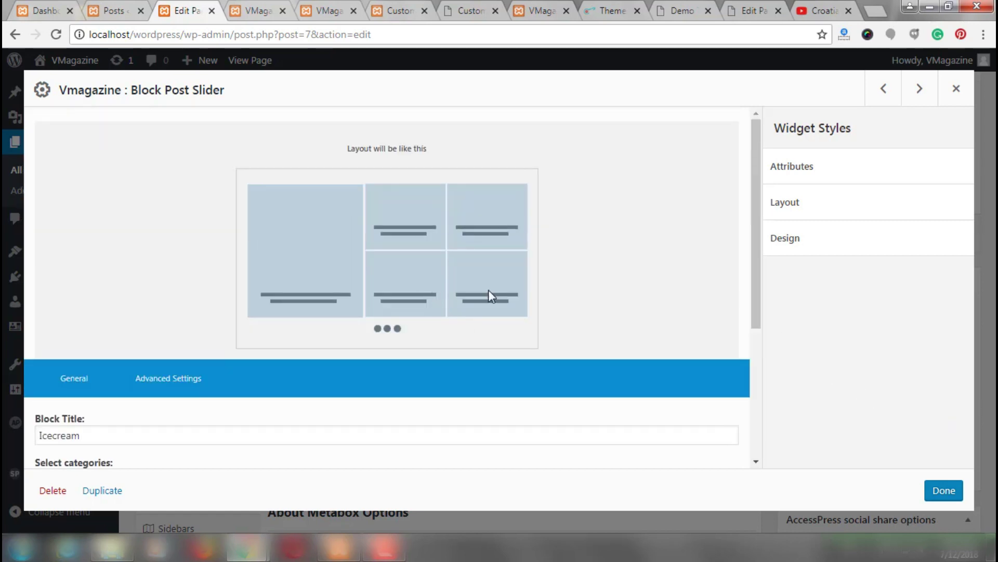
{"action": "left_click_drag", "start_coordinate": [491, 293], "coordinate": [401, 333]}
{"action": "left_click", "coordinate": [952, 492]}
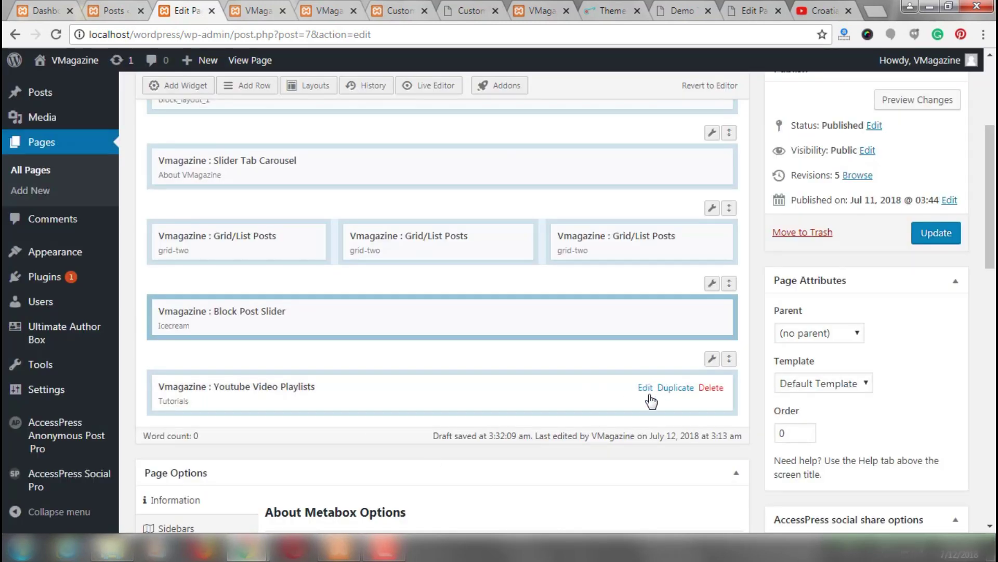
- Open the Youtube Video Playlists widget's settings and copy the video ID of the Croatia v England match from its YouTube address
{"action": "left_click", "coordinate": [645, 389]}
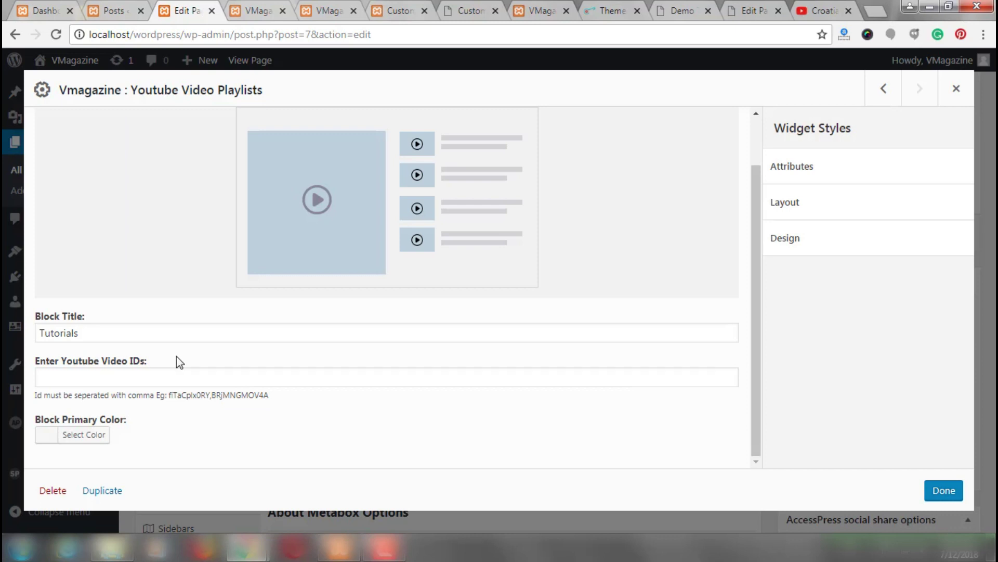
{"action": "left_click_drag", "start_coordinate": [96, 335], "coordinate": [14, 352]}
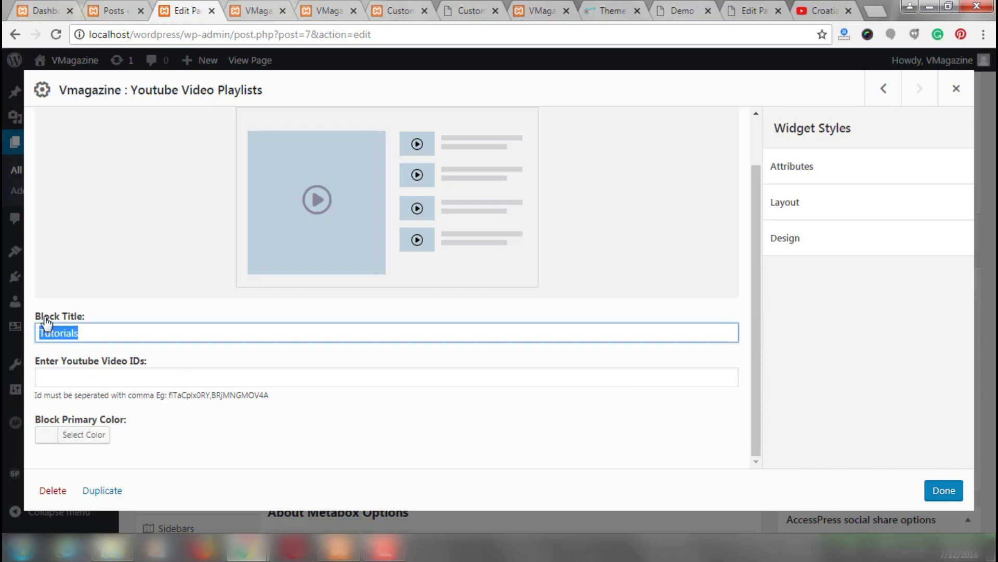
{"action": "left_click", "coordinate": [83, 376]}
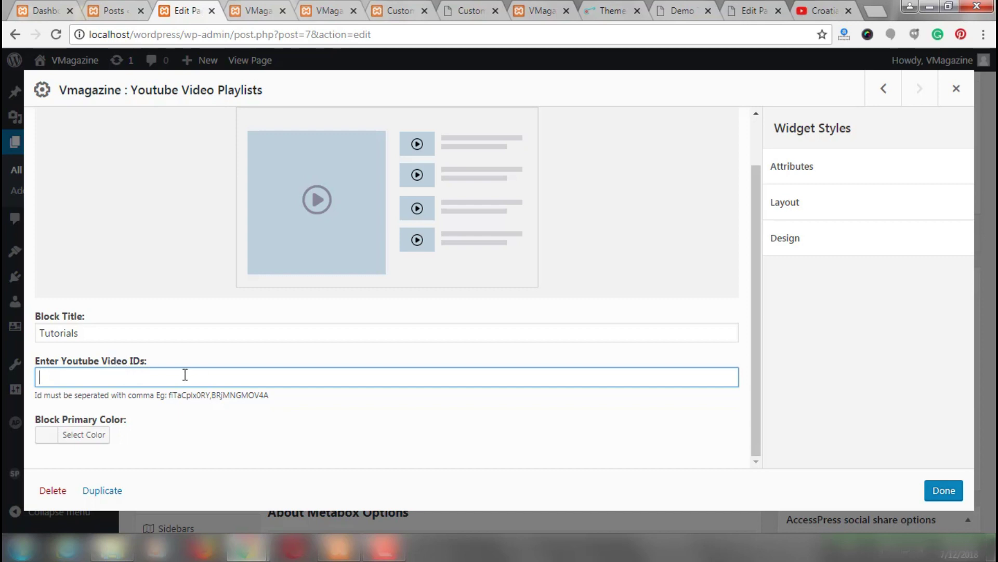
{"action": "left_click", "coordinate": [821, 9]}
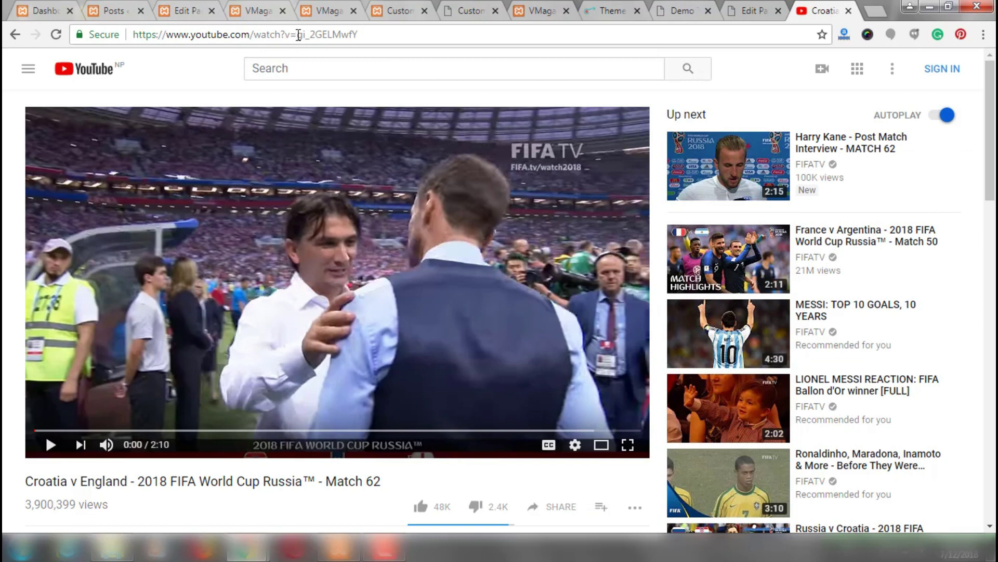
{"action": "left_click_drag", "start_coordinate": [315, 39], "coordinate": [379, 39]}
{"action": "key", "text": "ctrl+c"}
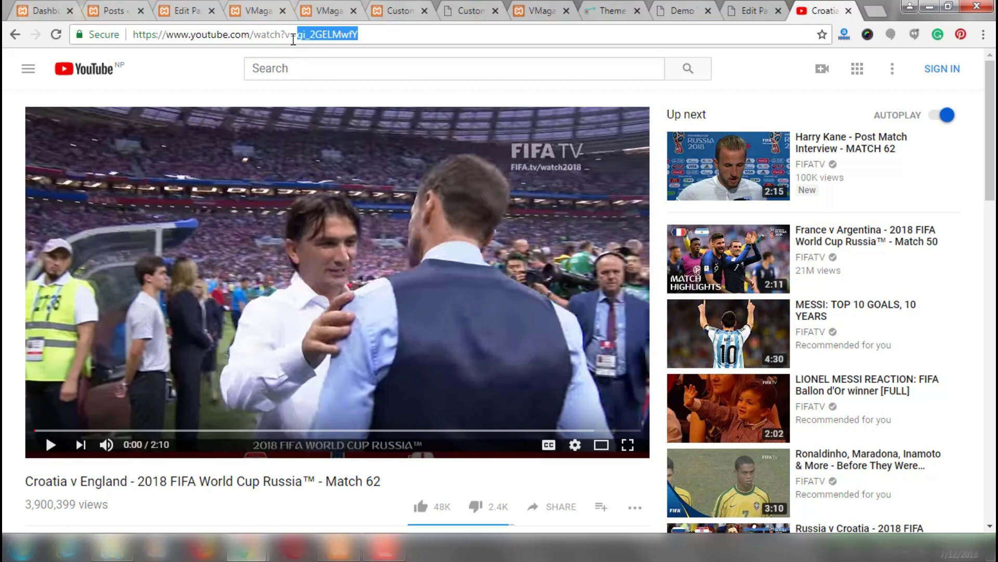
- Set the playlist's video IDs to gi_2GELMwfY,2cbvZf1jIJM,wlvQCJSO0xc,YWA-xbsJrVg,Fkd9TWUtFm0,46Vu9sb5B1o,0sEV68icJ5c and update the Home page
{"action": "left_click", "coordinate": [195, 10]}
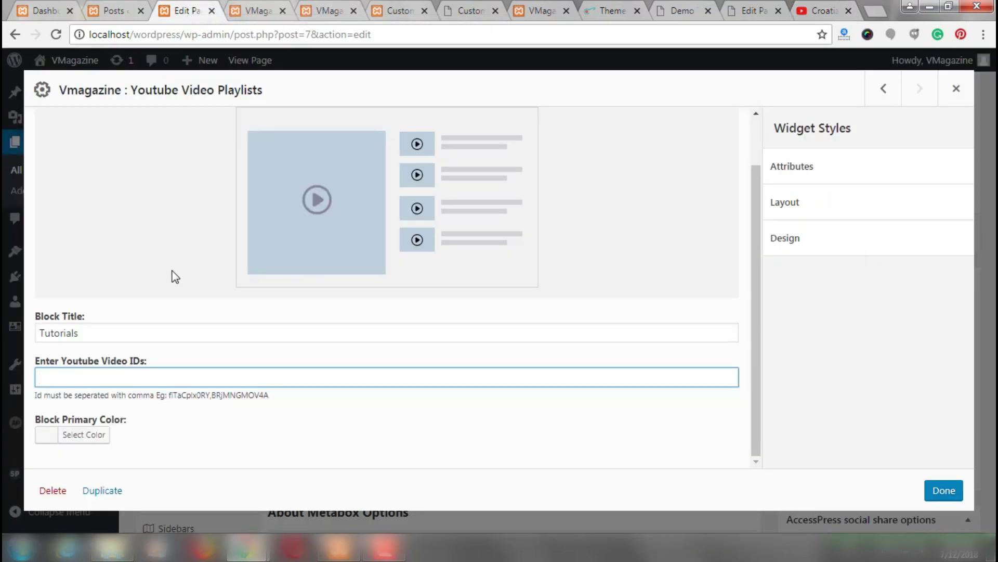
{"action": "key", "text": "ctrl+v"}
{"action": "type", "text": ","}
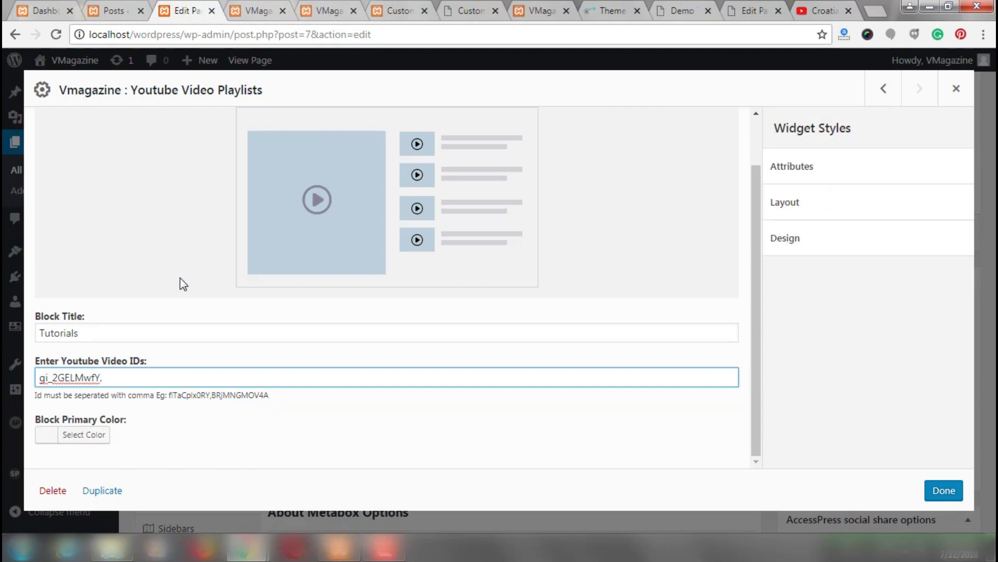
{"action": "type", "text": "2cbvZf1jIJM,wlvQCJSO0xc,YWA-xbsJrVg,Fkd9TWUtFm0,46Vu9sb5B1o,0sEV68icJ5c"}
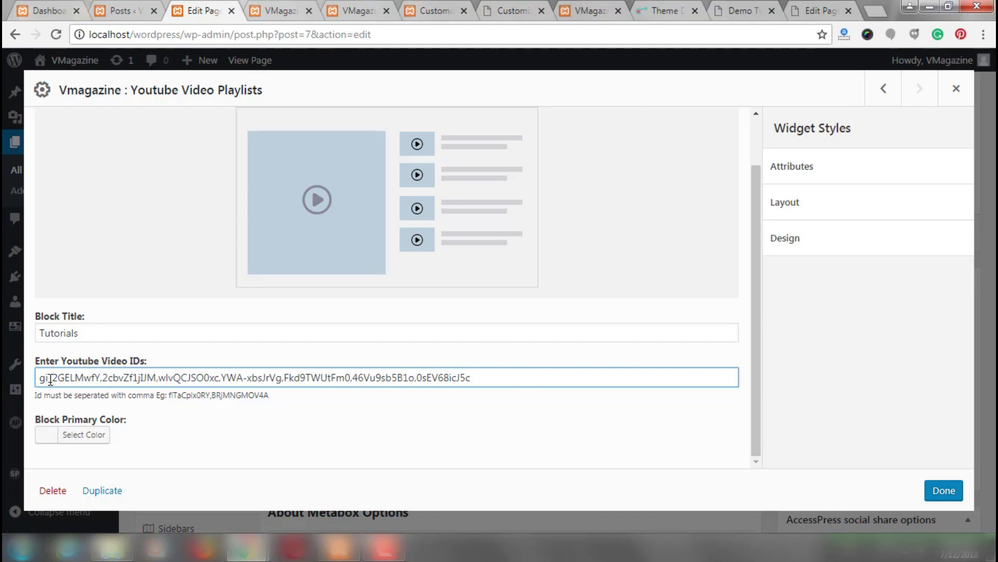
{"action": "left_click", "coordinate": [943, 490]}
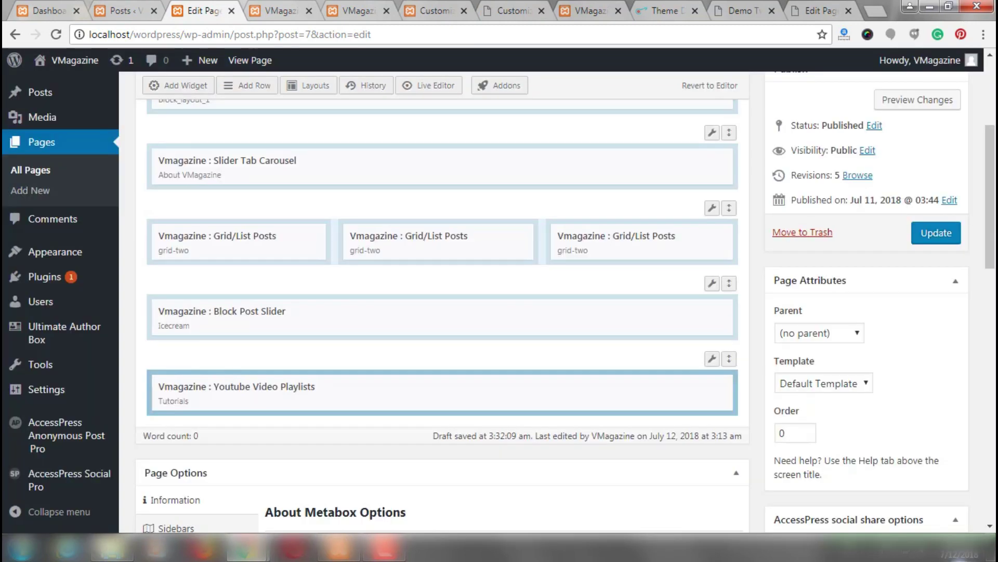
{"action": "left_click", "coordinate": [935, 243]}
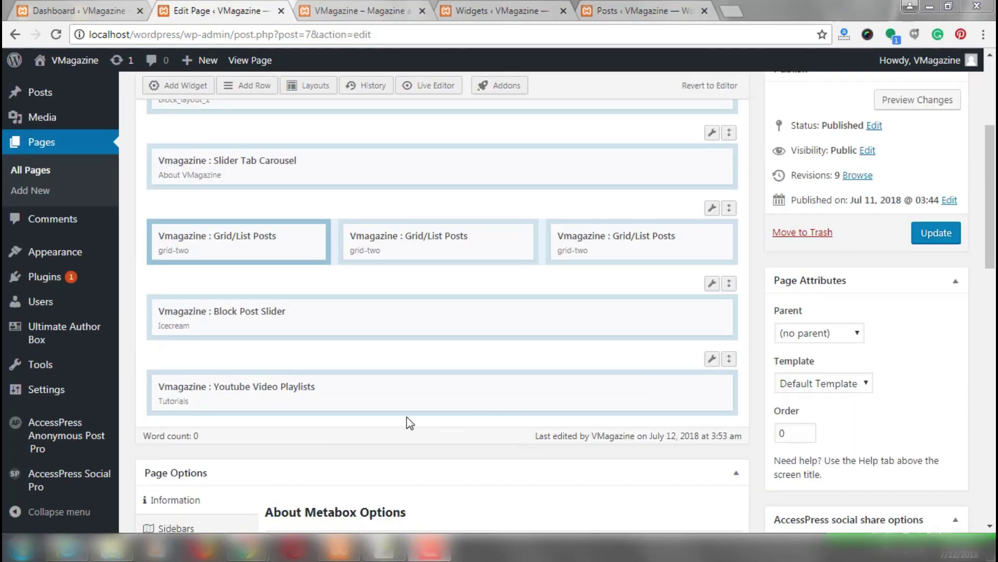
- Insert a two-column row below the three Grid/List Posts widgets, with column widths of about 65.7% and 34.3%
{"action": "mouse_move", "coordinate": [257, 398]}
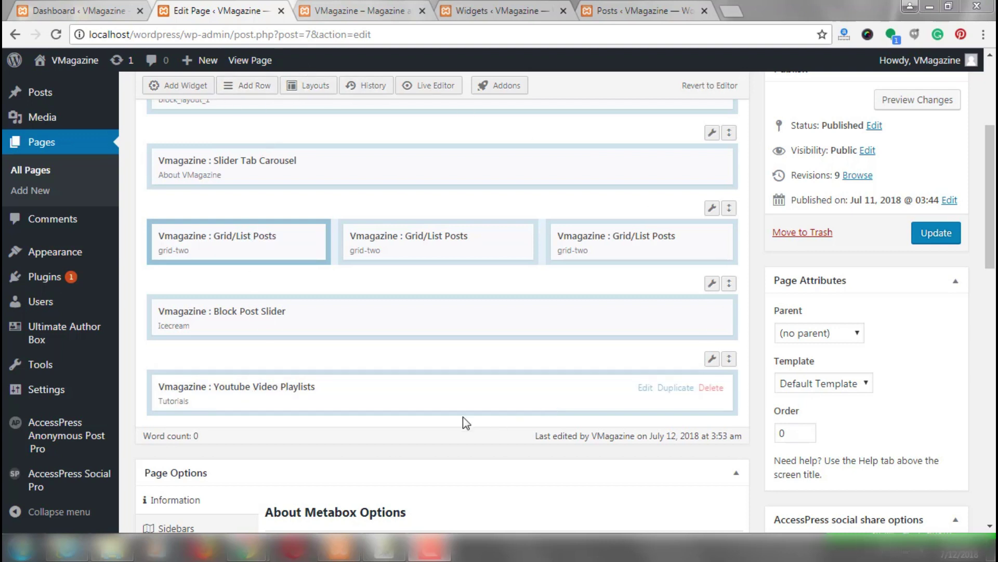
{"action": "left_click", "coordinate": [245, 87]}
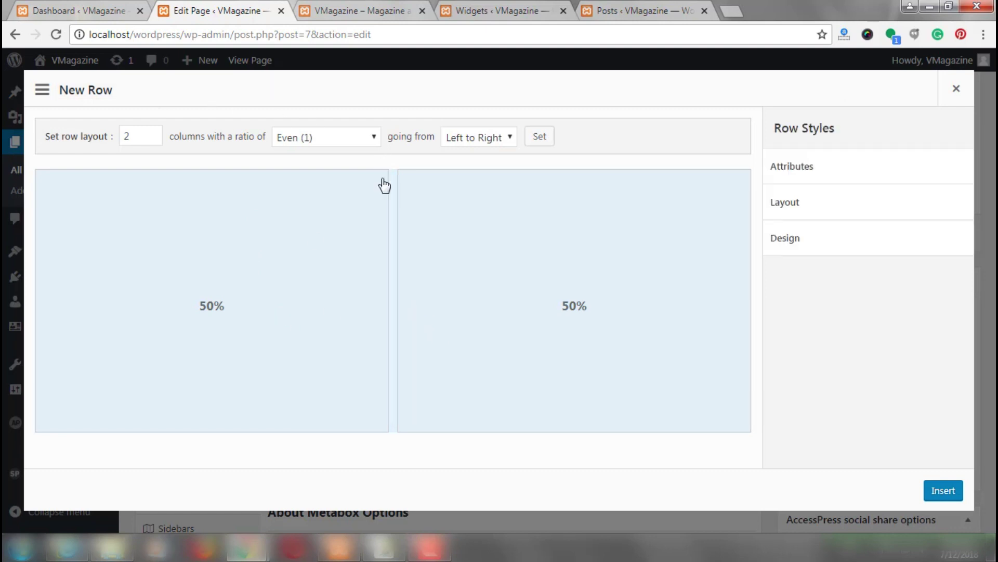
{"action": "left_click_drag", "start_coordinate": [392, 228], "coordinate": [511, 257]}
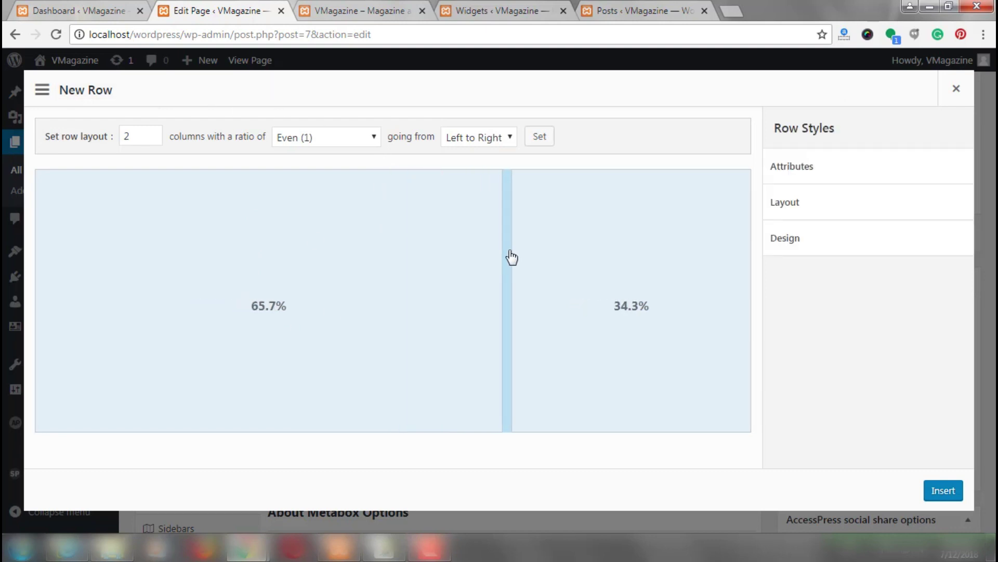
{"action": "left_click", "coordinate": [944, 491]}
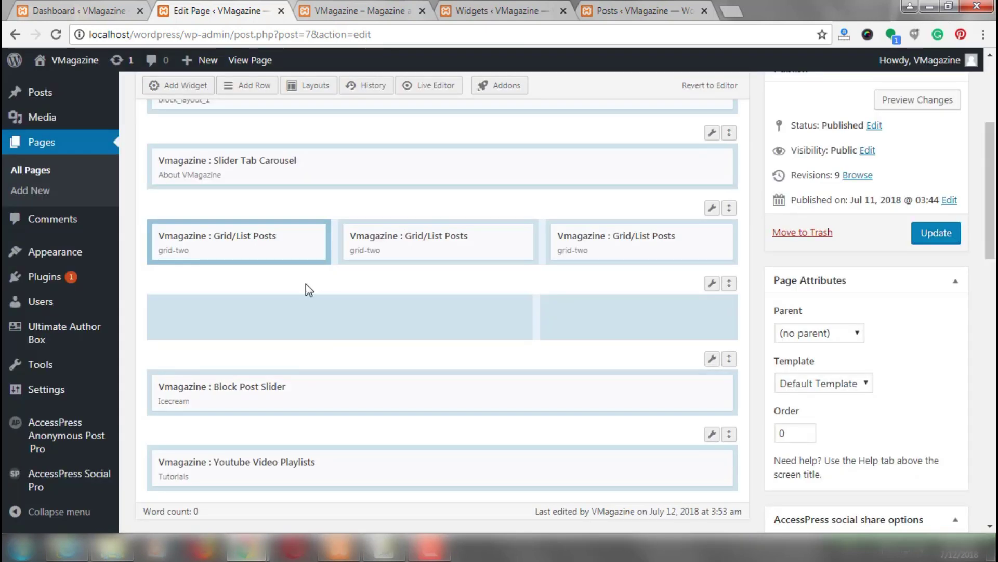
- Add a Vmagazine : Multiple Category Tabbed widget and move it into the wider column of the new row
{"action": "left_click", "coordinate": [181, 88]}
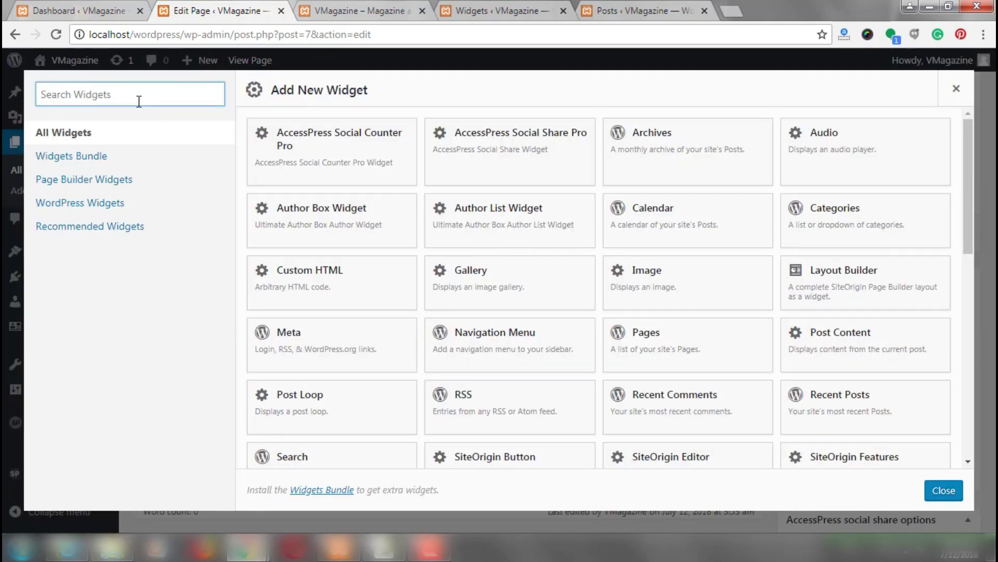
{"action": "type", "text": "multiple"}
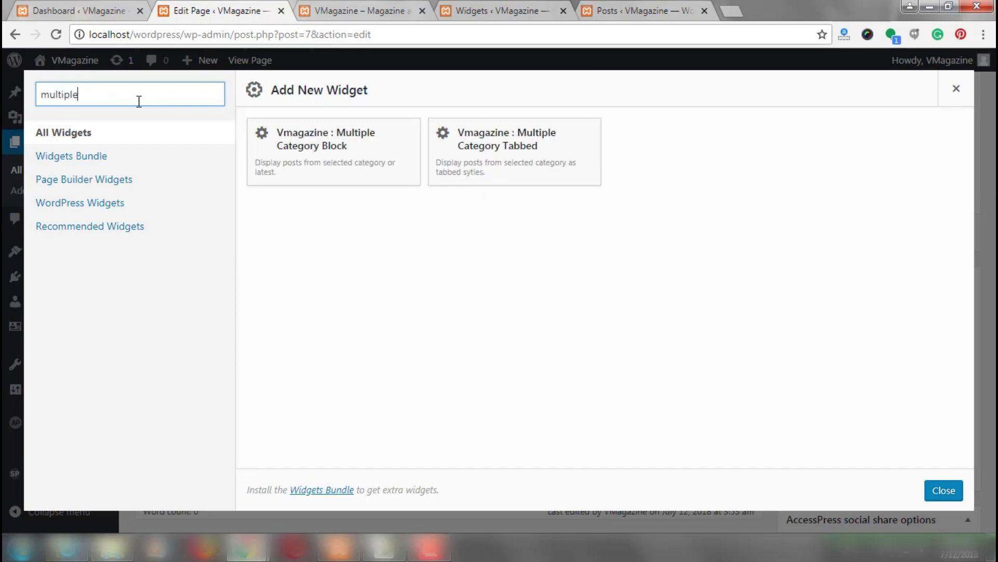
{"action": "left_click", "coordinate": [543, 148]}
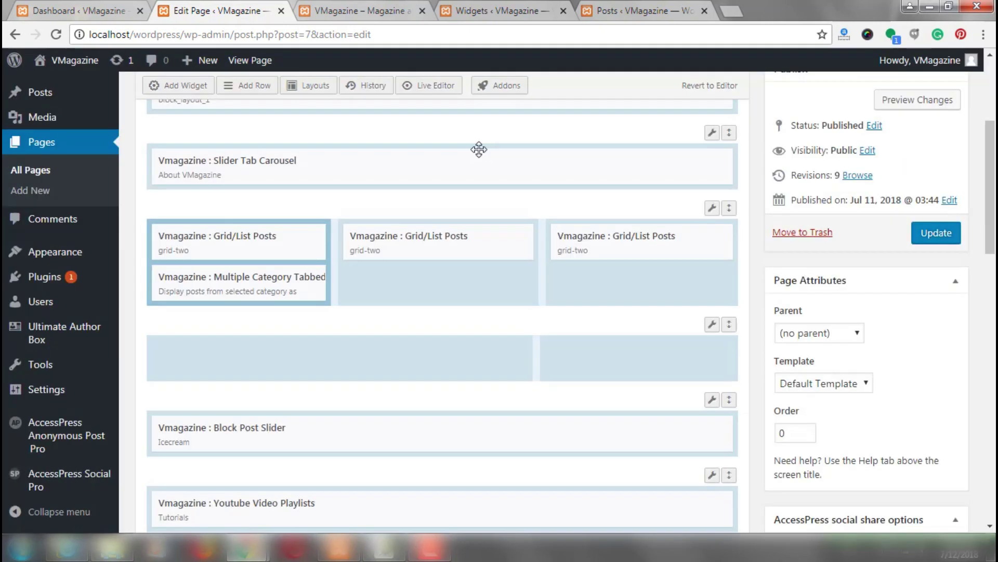
{"action": "left_click_drag", "start_coordinate": [296, 285], "coordinate": [296, 360]}
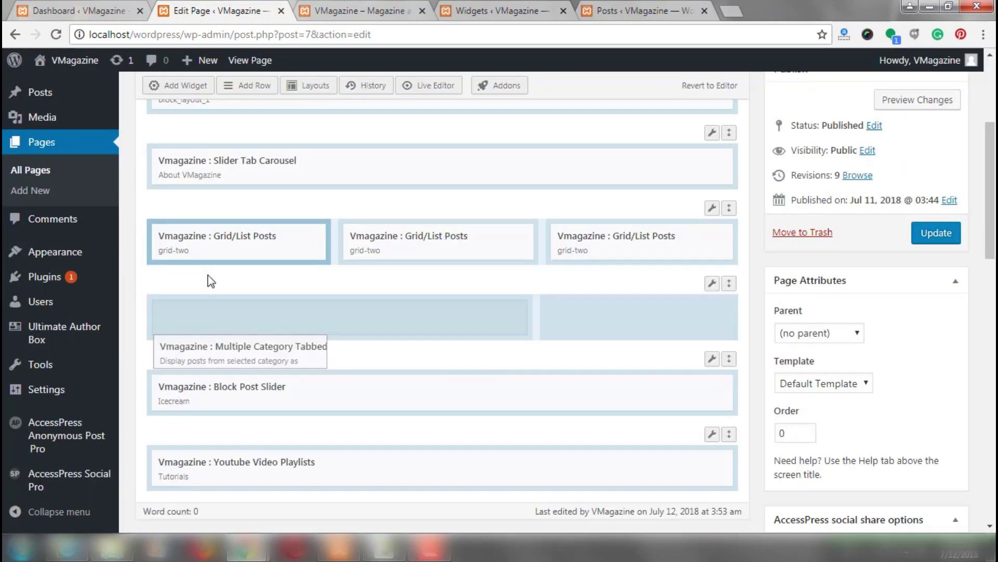
- Add a Vmagazine : Timeline Posts widget to the narrower column of the new row
{"action": "left_click", "coordinate": [664, 312]}
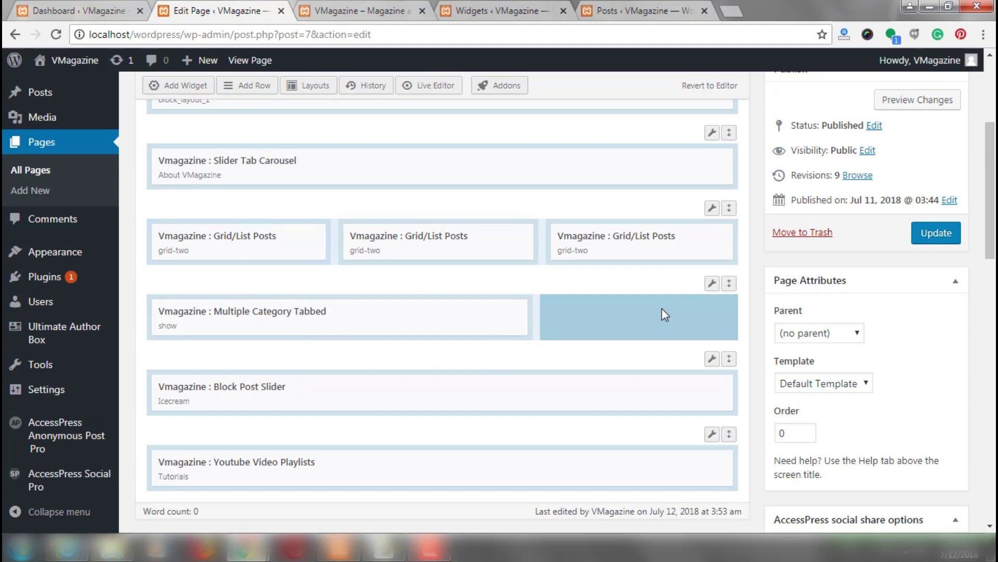
{"action": "left_click", "coordinate": [177, 87]}
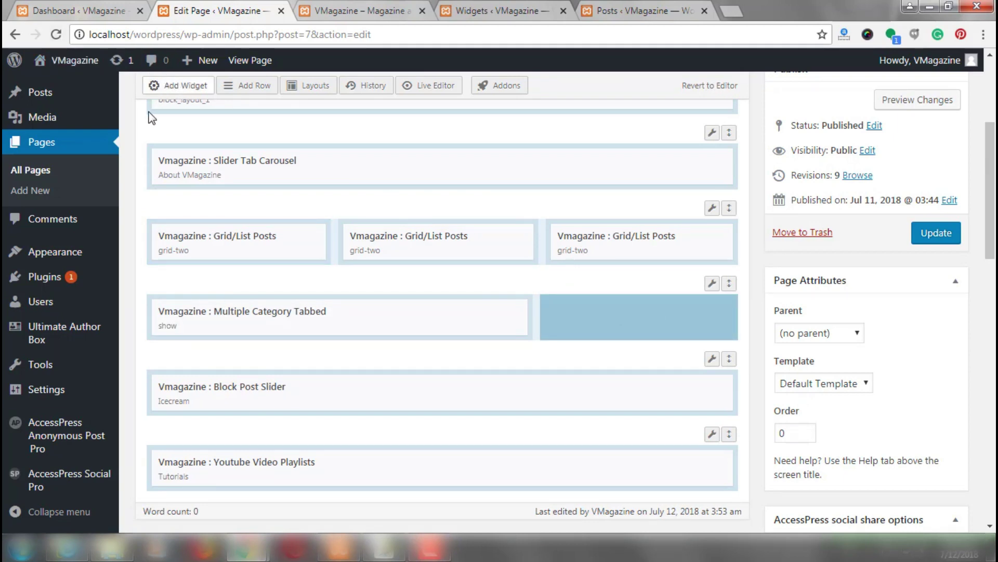
{"action": "type", "text": "timeline"}
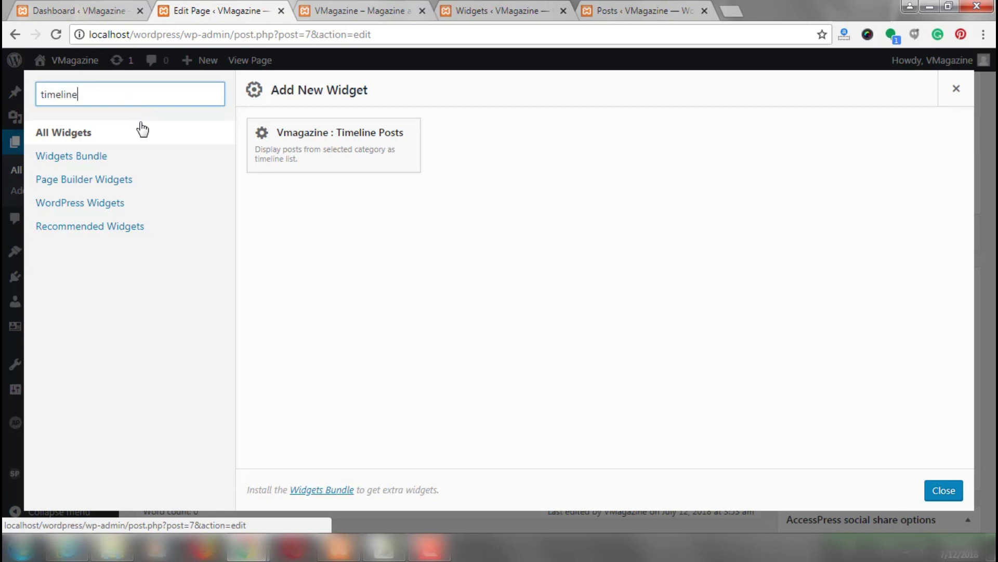
{"action": "left_click", "coordinate": [382, 152]}
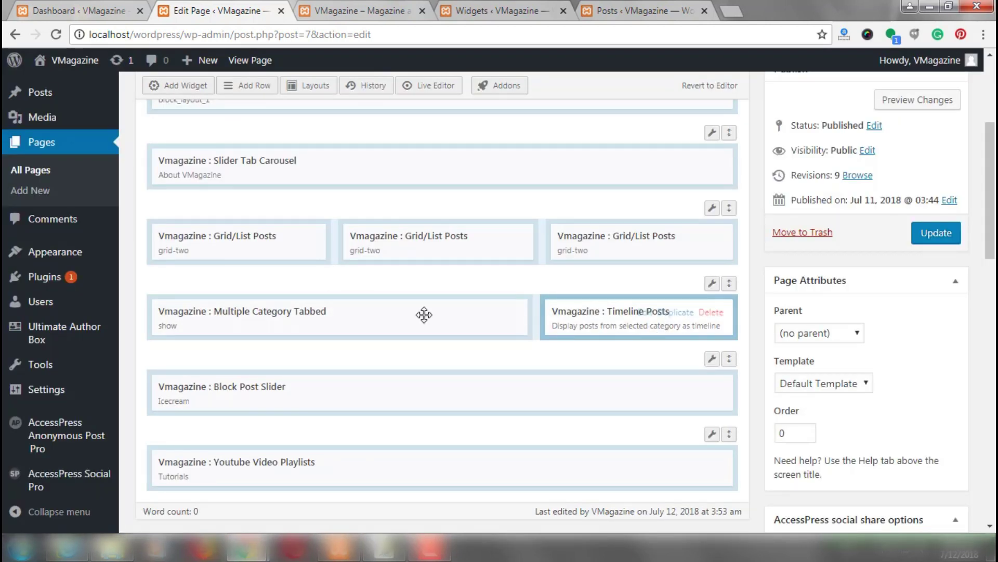
- Title the Multiple Category Tabbed widget "More about the theme" and include the Plugins, Resources and Themes categories
{"action": "left_click", "coordinate": [441, 315]}
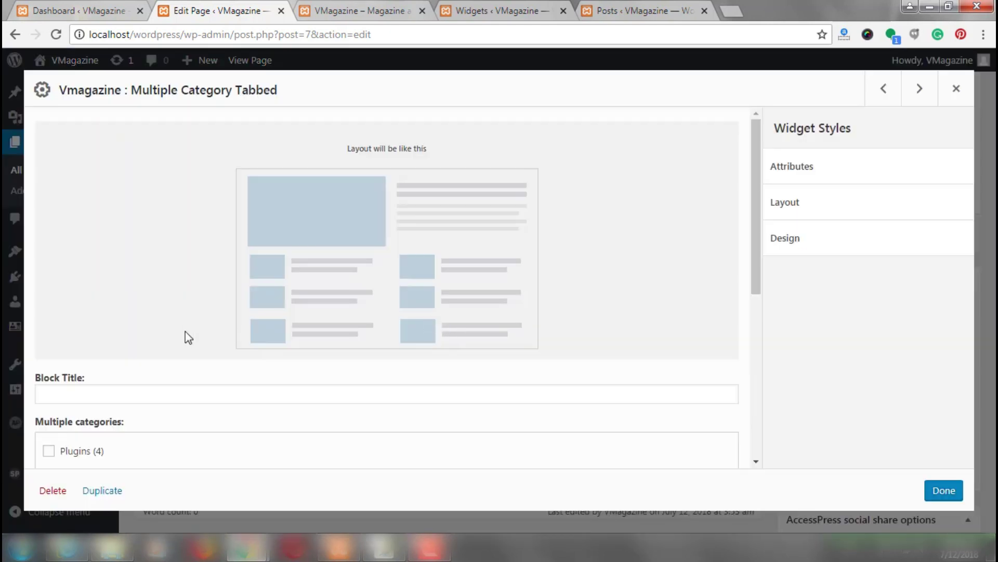
{"action": "scroll", "coordinate": [188, 337], "scroll_direction": "down", "scroll_amount": 3}
{"action": "scroll", "coordinate": [187, 333], "scroll_direction": "up", "scroll_amount": 3}
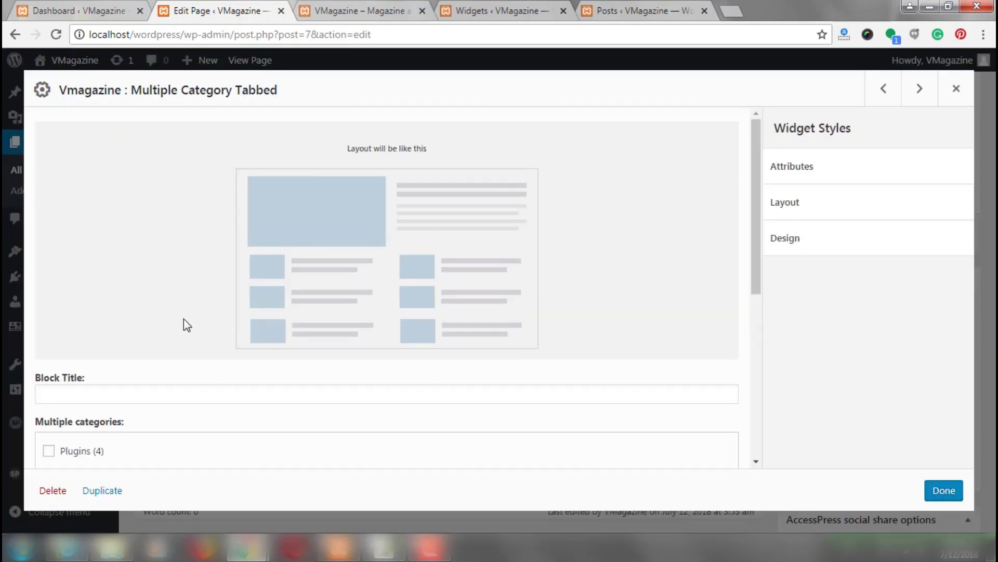
{"action": "left_click", "coordinate": [123, 397]}
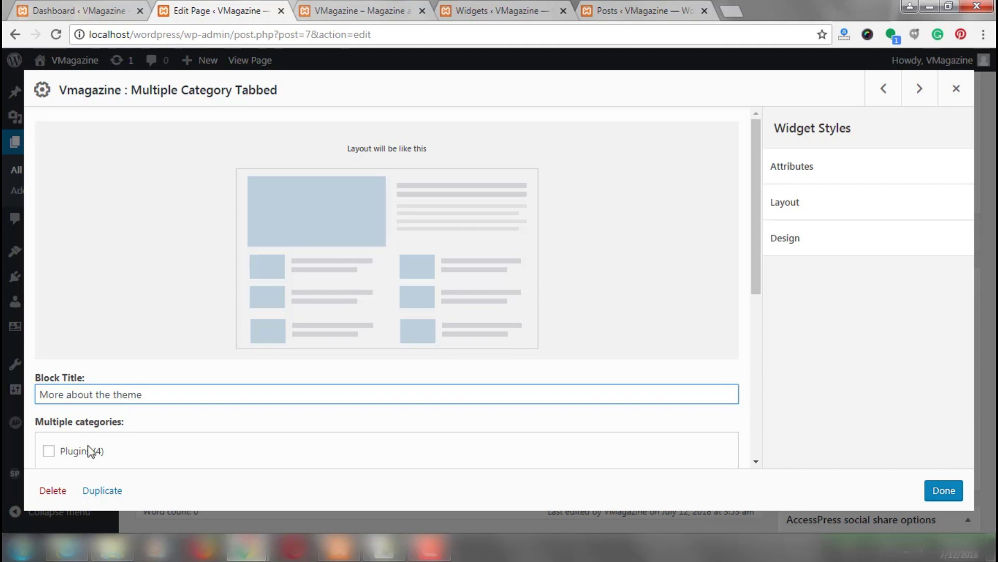
{"action": "scroll", "coordinate": [134, 379], "scroll_direction": "down", "scroll_amount": 3}
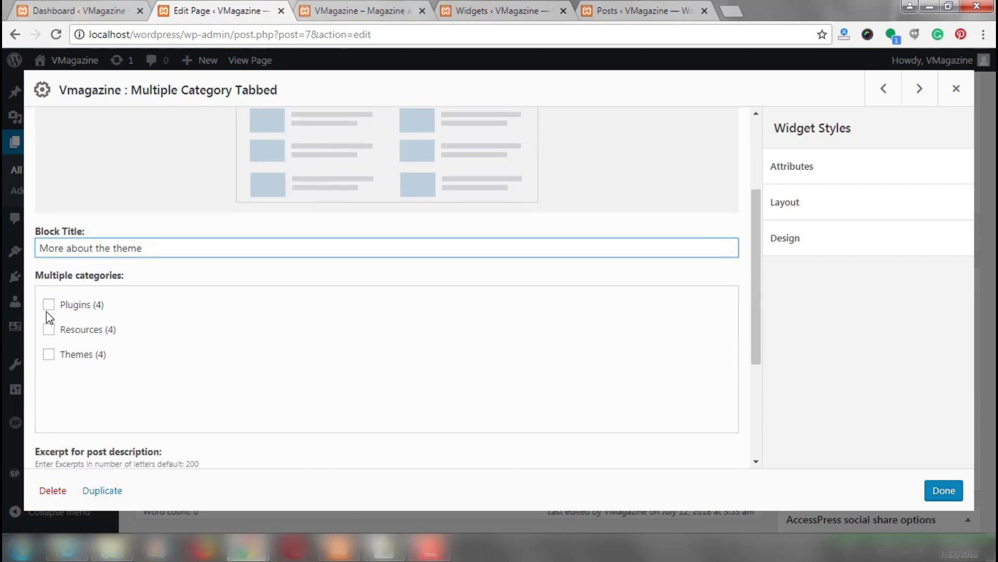
{"action": "left_click", "coordinate": [49, 305]}
{"action": "left_click", "coordinate": [48, 329]}
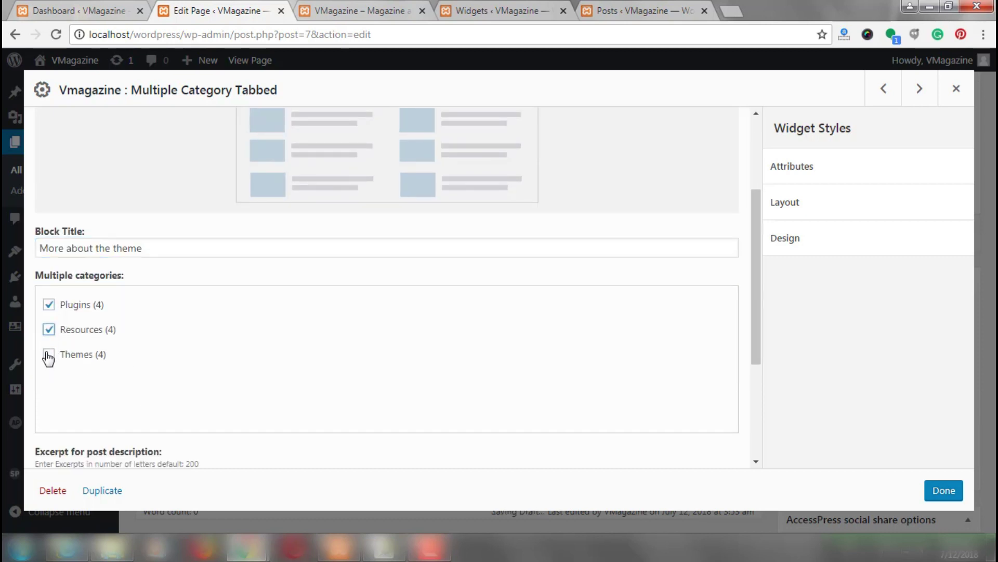
{"action": "left_click", "coordinate": [48, 354]}
- Set the tabbed widget's view-all text to "View All" and its post description excerpt to 200 letters, and finish editing it
{"action": "scroll", "coordinate": [156, 370], "scroll_direction": "down", "scroll_amount": 4}
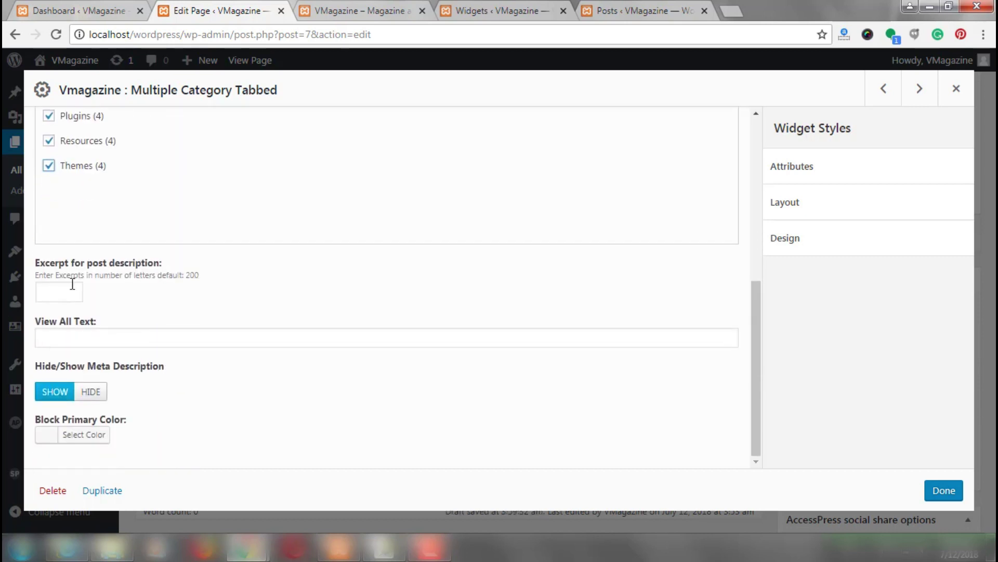
{"action": "left_click", "coordinate": [95, 329]}
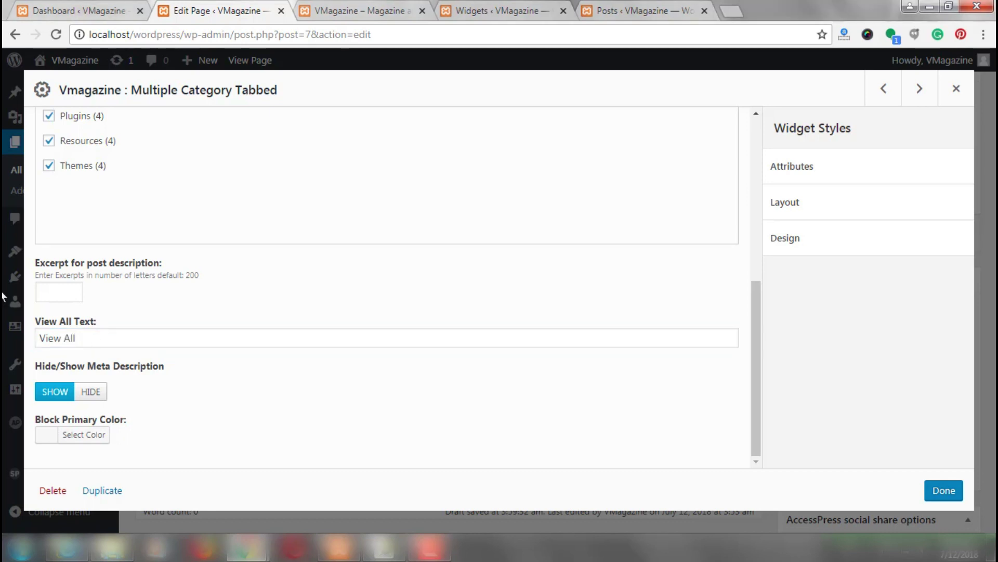
{"action": "left_click", "coordinate": [53, 296]}
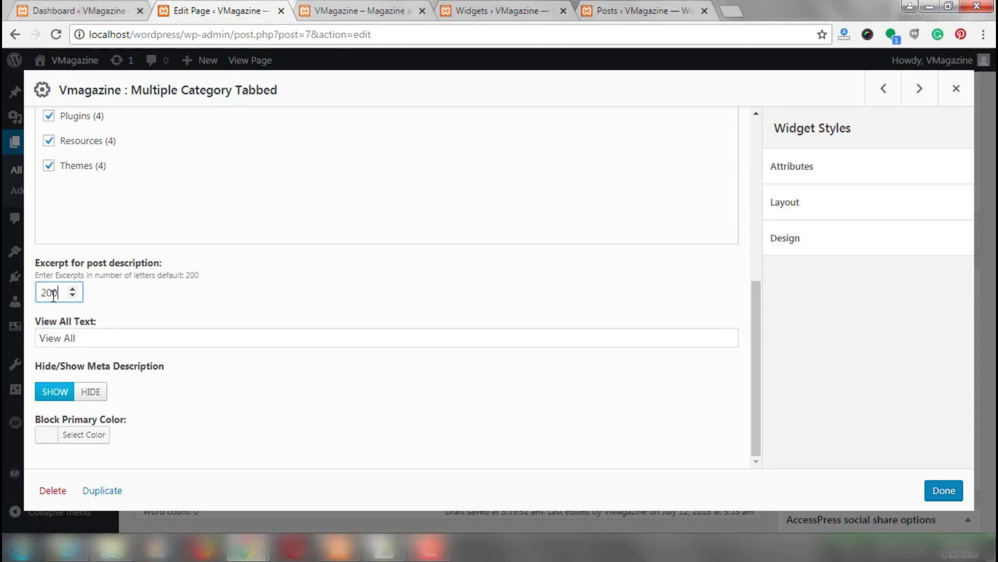
{"action": "scroll", "coordinate": [194, 265], "scroll_direction": "up", "scroll_amount": 7}
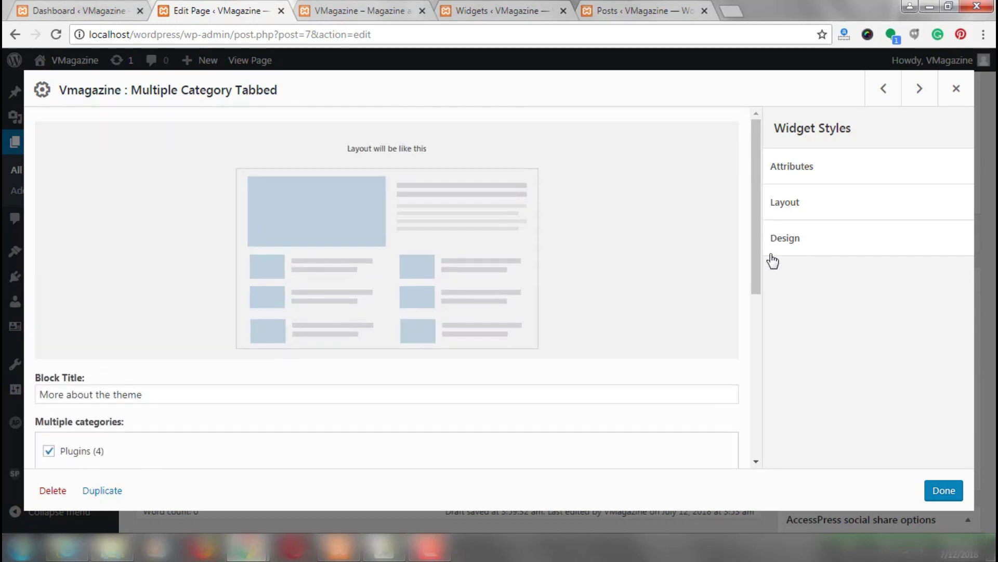
{"action": "scroll", "coordinate": [341, 414], "scroll_direction": "down", "scroll_amount": 7}
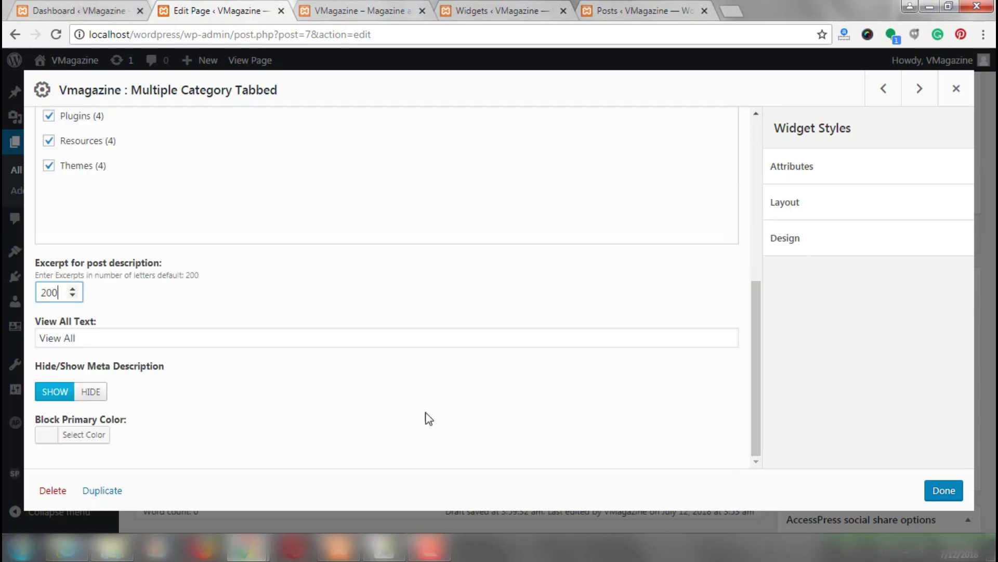
{"action": "left_click", "coordinate": [944, 491]}
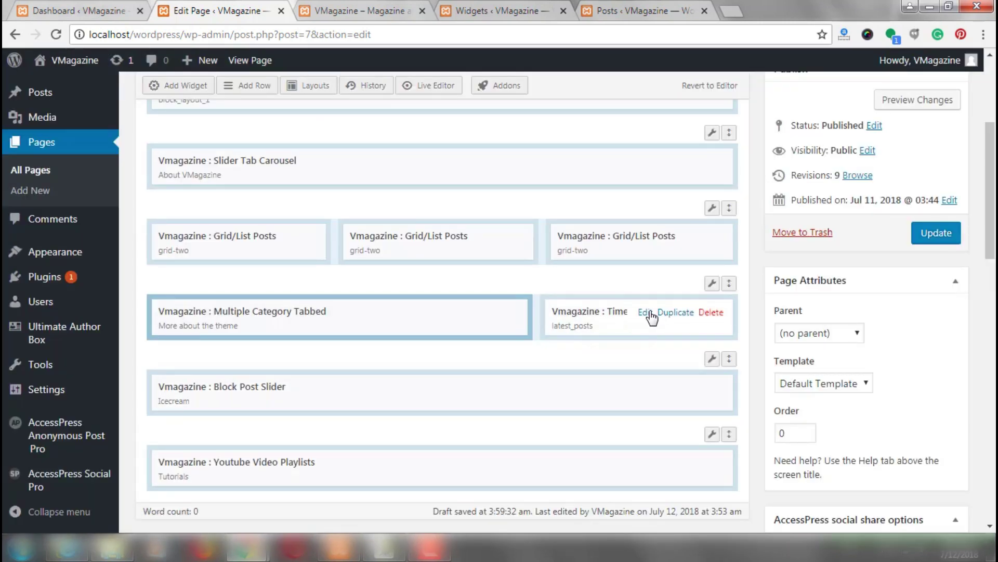
- Edit the Timeline Posts widget and set its block title to "Timeline"
{"action": "left_click", "coordinate": [650, 313]}
{"action": "scroll", "coordinate": [167, 389], "scroll_direction": "down", "scroll_amount": 3}
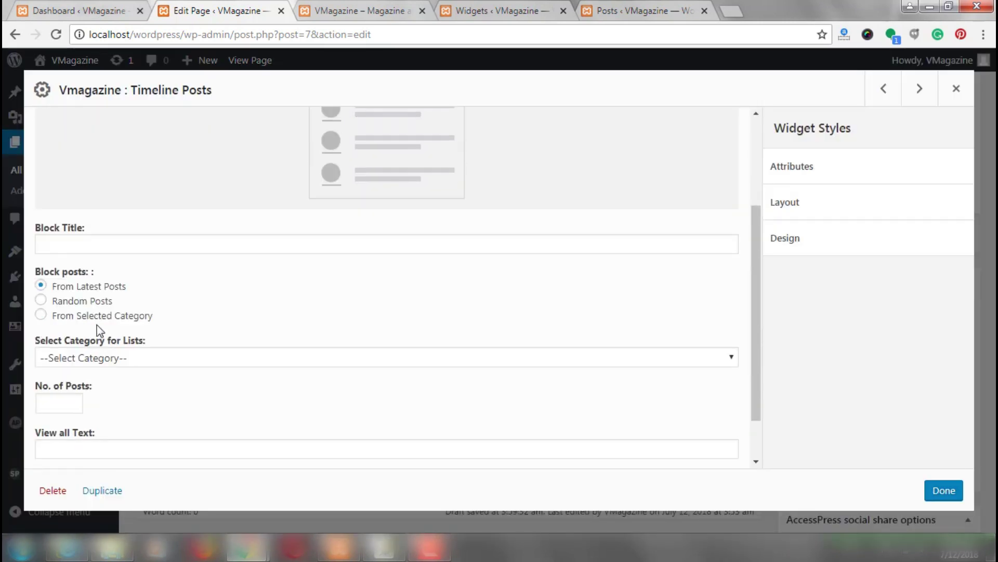
{"action": "left_click", "coordinate": [99, 244]}
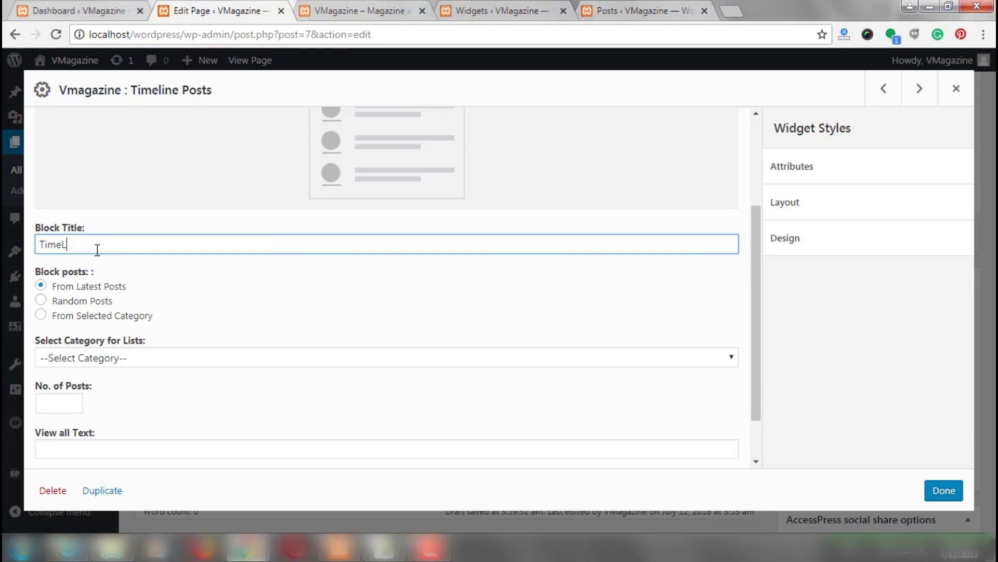
{"action": "type", "text": "Timeline"}
- Set the timeline widget's number of posts to 8 and its view-all text to "View All", and finish editing it
{"action": "left_click", "coordinate": [61, 397]}
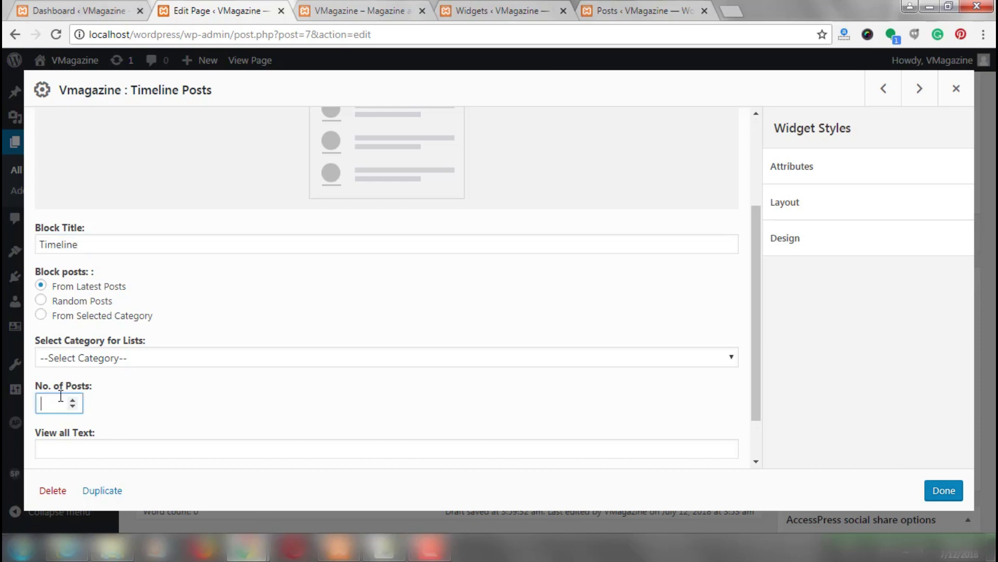
{"action": "scroll", "coordinate": [167, 447], "scroll_direction": "down", "scroll_amount": 2}
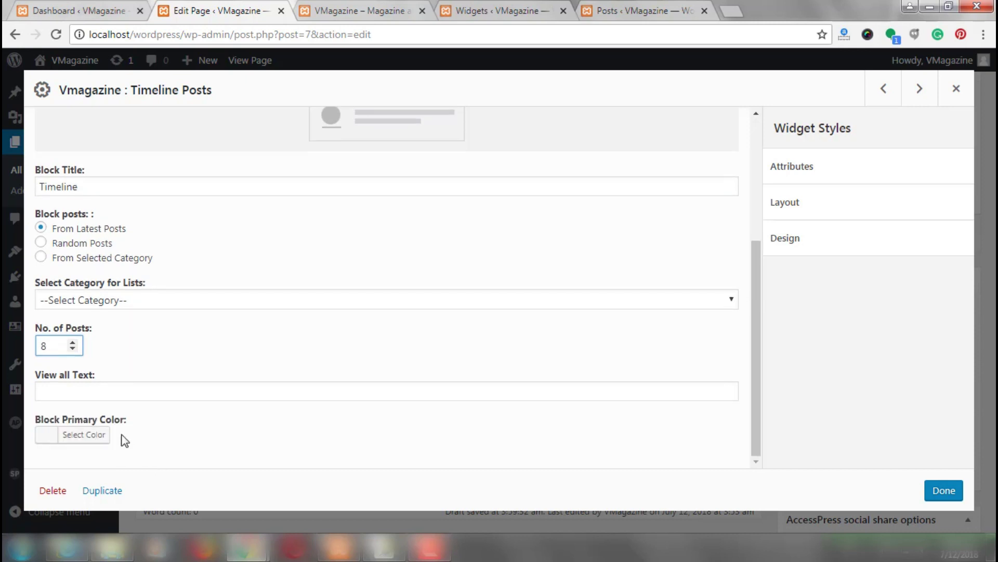
{"action": "left_click", "coordinate": [112, 390]}
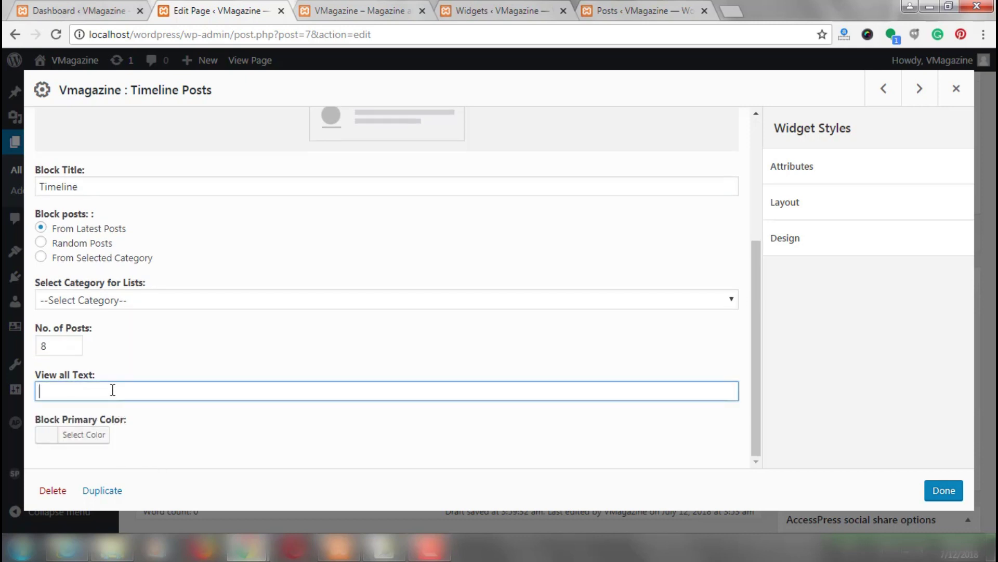
{"action": "type", "text": "View All"}
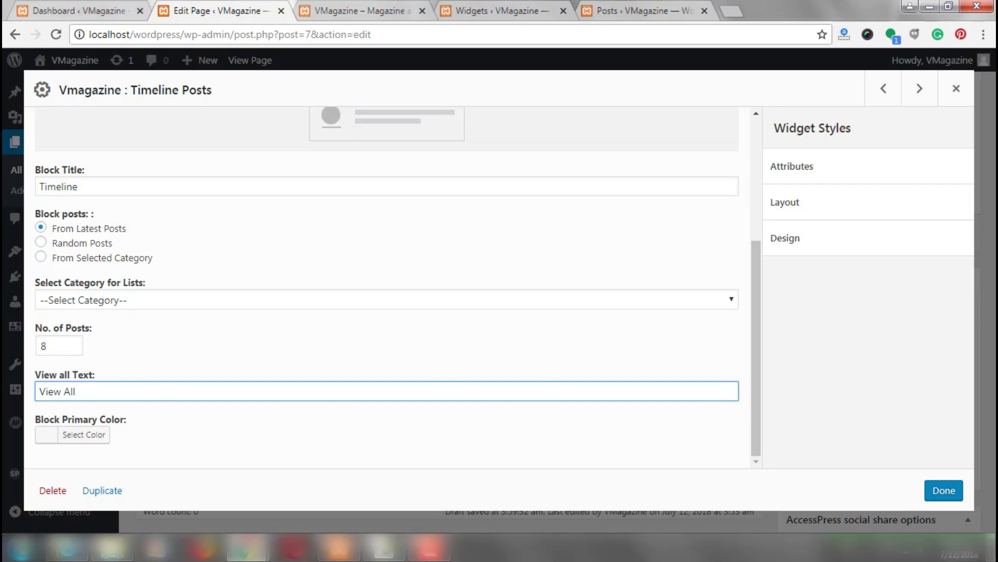
{"action": "left_click", "coordinate": [944, 491]}
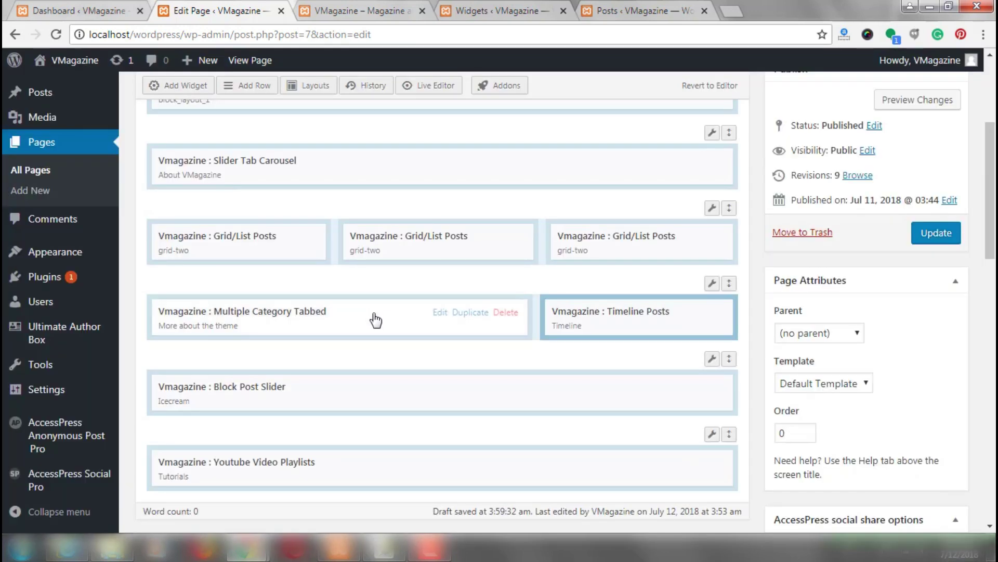
- Move the row with the Multiple Category Tabbed and Timeline Posts widgets below the Youtube Video Playlists row
{"action": "left_click_drag", "start_coordinate": [327, 299], "coordinate": [317, 110]}
{"action": "scroll", "coordinate": [347, 473], "scroll_direction": "down", "scroll_amount": 4}
{"action": "scroll", "coordinate": [424, 147], "scroll_direction": "up", "scroll_amount": 2}
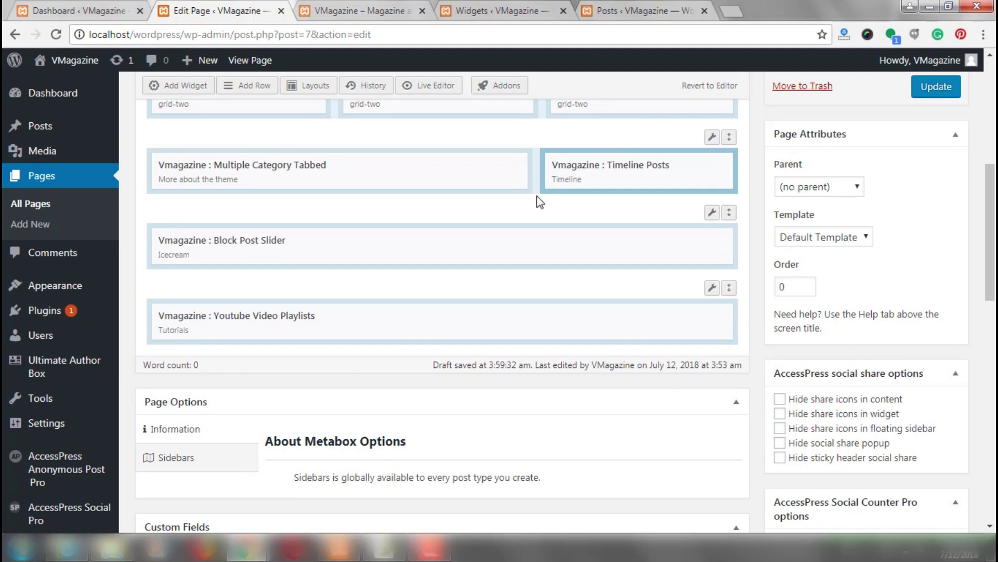
{"action": "mouse_move", "coordinate": [726, 137]}
{"action": "left_click_drag", "start_coordinate": [727, 136], "coordinate": [674, 333]}
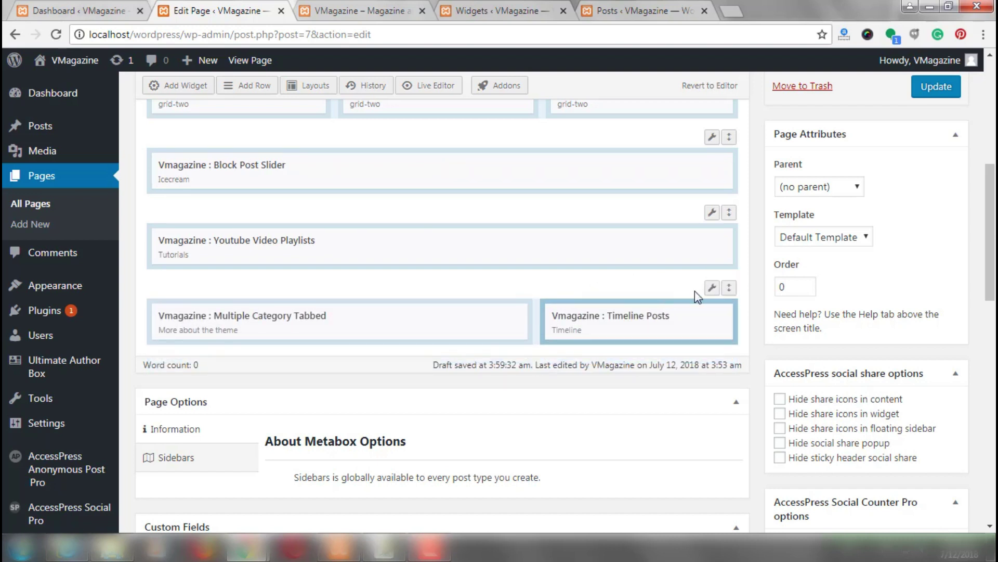
{"action": "scroll", "coordinate": [980, 221], "scroll_direction": "up", "scroll_amount": 4}
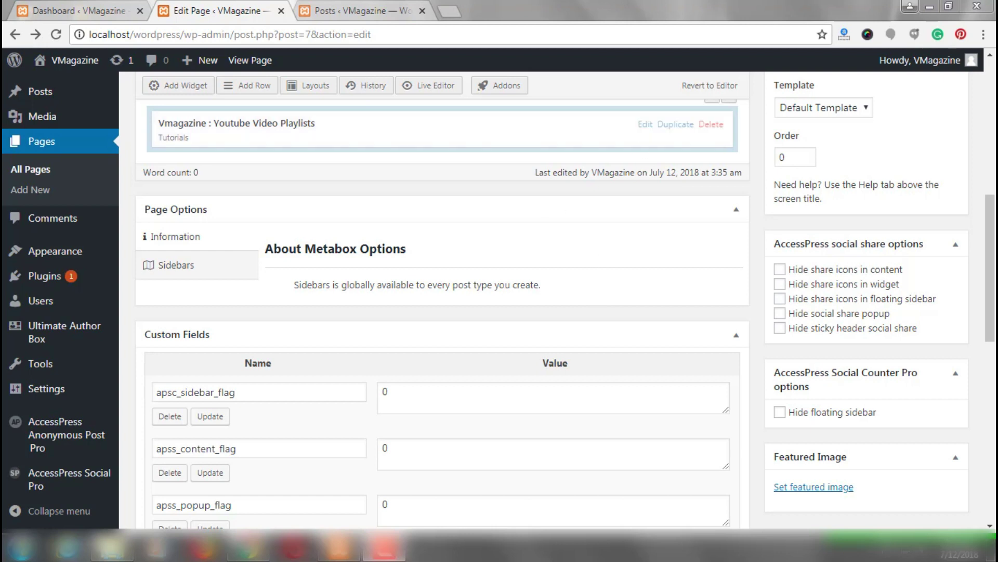
- Choose the full-width layout without a sidebar in the Home page's sidebar options and update the page
{"action": "left_click", "coordinate": [209, 269]}
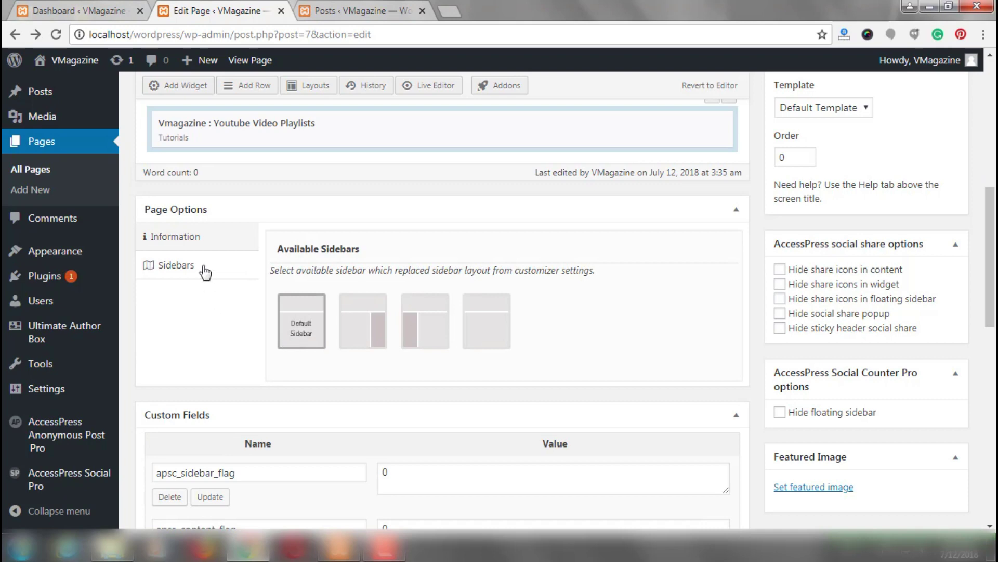
{"action": "scroll", "coordinate": [383, 312], "scroll_direction": "up", "scroll_amount": 5}
{"action": "scroll", "coordinate": [387, 320], "scroll_direction": "up", "scroll_amount": 4}
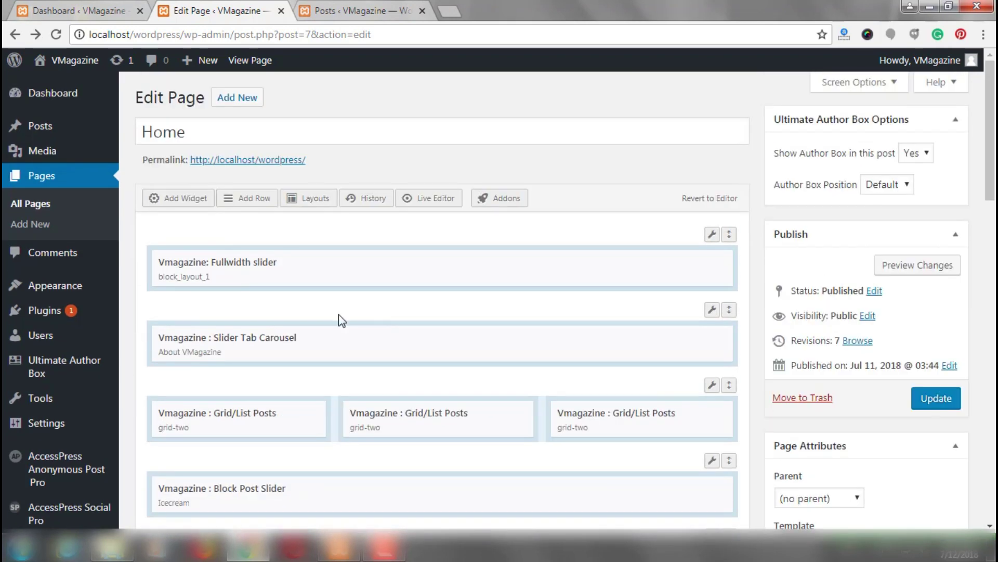
{"action": "left_click", "coordinate": [216, 131]}
{"action": "scroll", "coordinate": [304, 320], "scroll_direction": "down", "scroll_amount": 10}
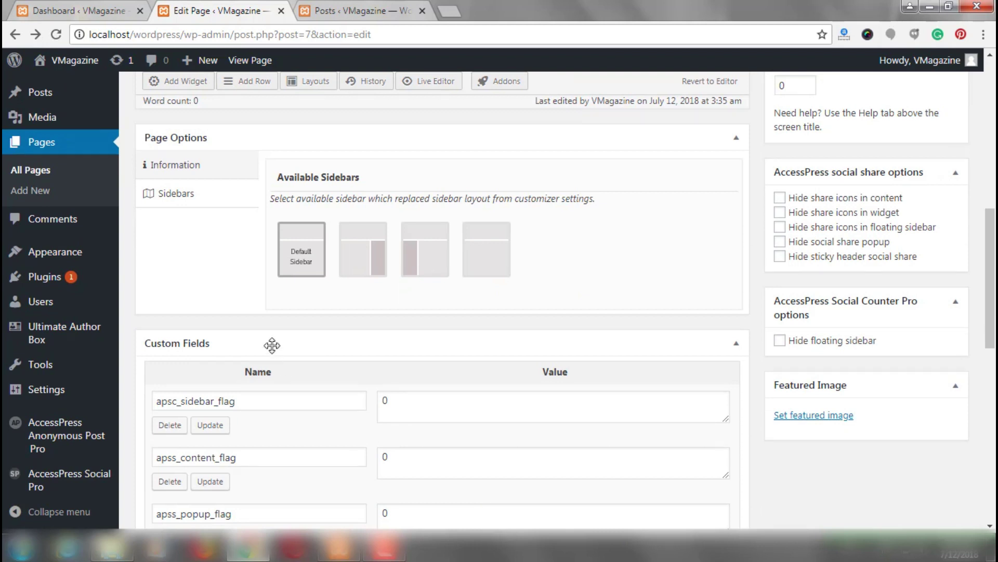
{"action": "left_click", "coordinate": [488, 263]}
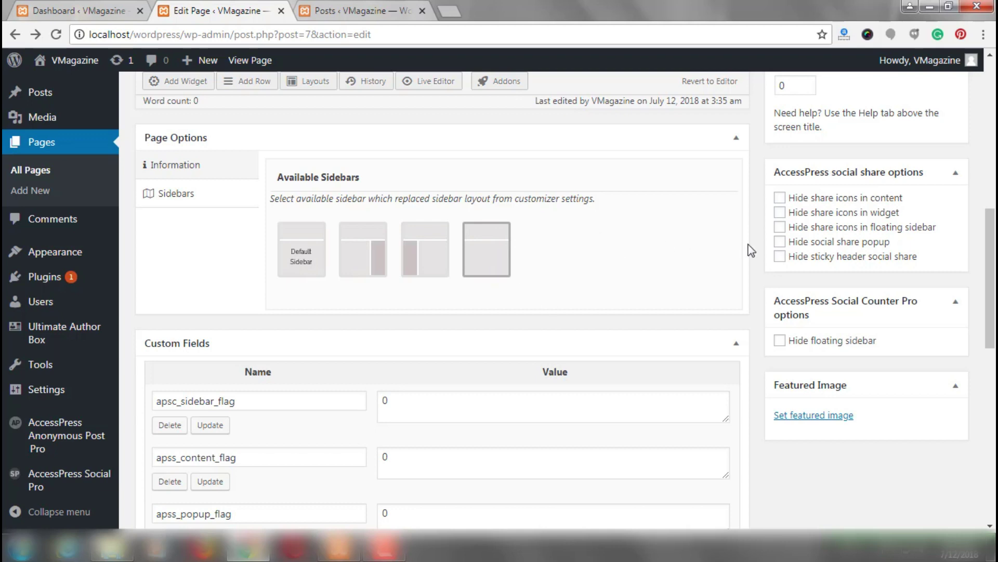
{"action": "scroll", "coordinate": [751, 251], "scroll_direction": "up", "scroll_amount": 10}
{"action": "left_click", "coordinate": [936, 324]}
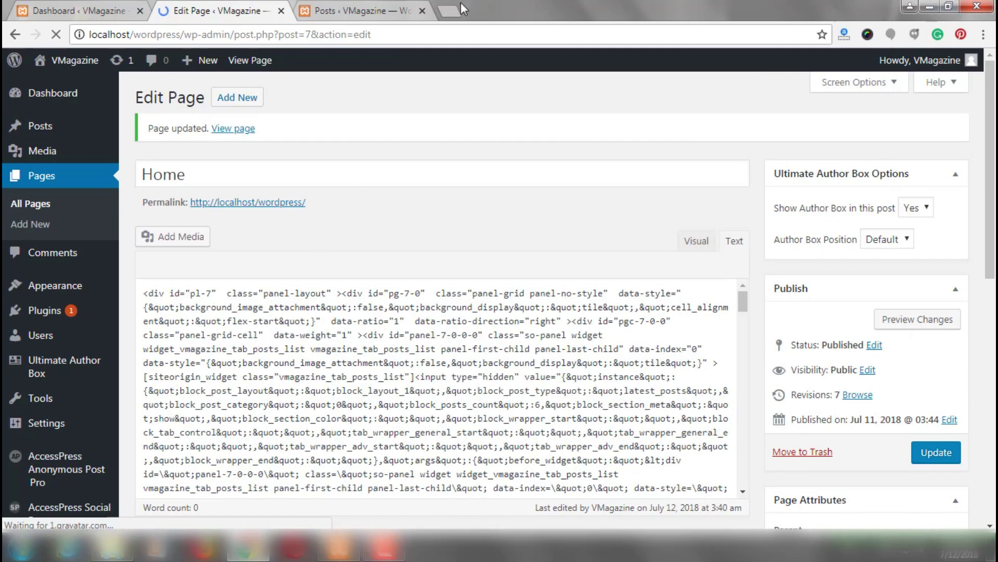
- Open the Widgets admin page in a new browser tab and switch to it
{"action": "right_click", "coordinate": [73, 286]}
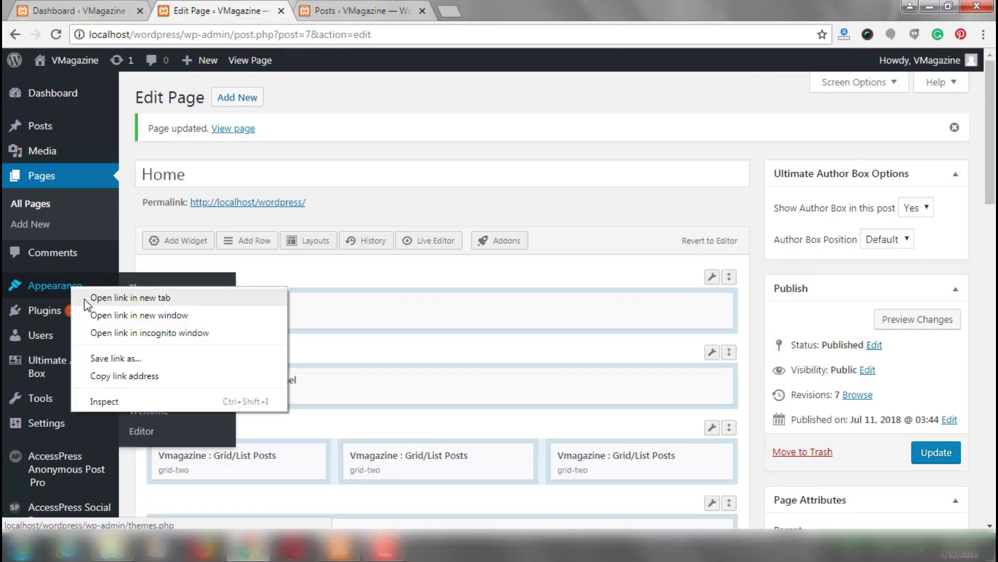
{"action": "left_click", "coordinate": [127, 239]}
{"action": "mouse_move", "coordinate": [70, 291]}
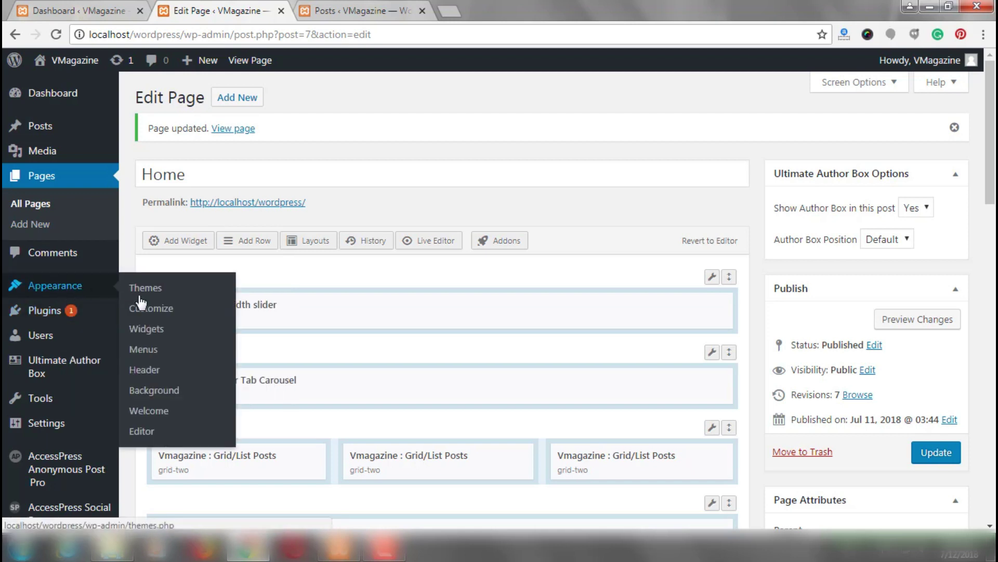
{"action": "right_click", "coordinate": [142, 332]}
{"action": "left_click", "coordinate": [167, 339]}
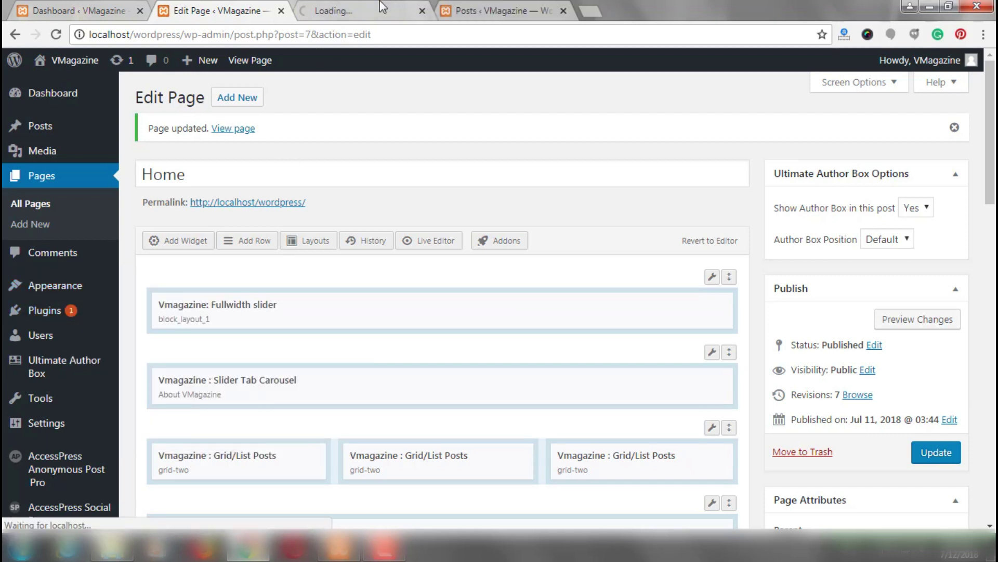
{"action": "left_click", "coordinate": [381, 4]}
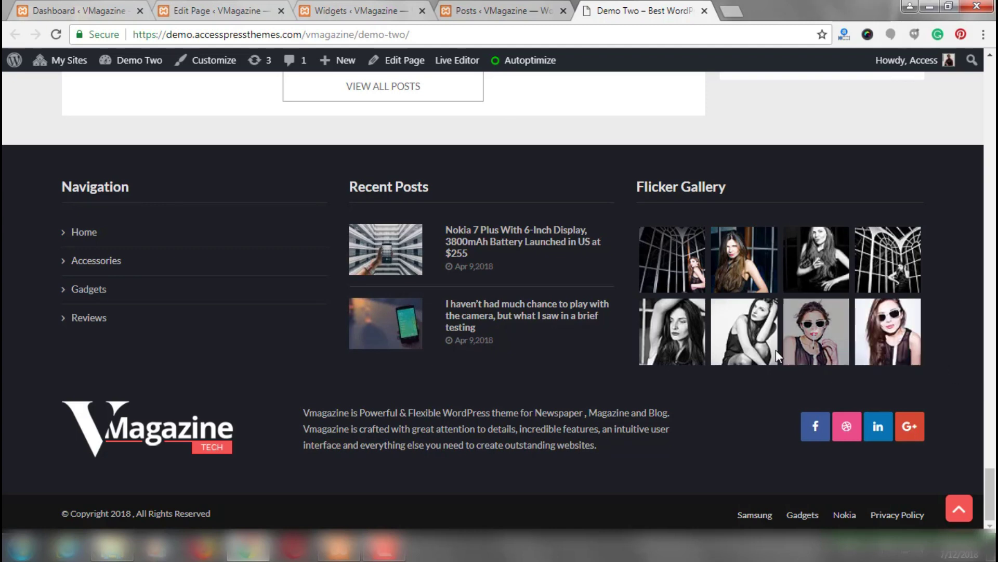
- Examine the widget sections and footer areas of the Vmagazine Demo Two page, and return to the Widgets admin page
{"action": "scroll", "coordinate": [472, 253], "scroll_direction": "up", "scroll_amount": 15}
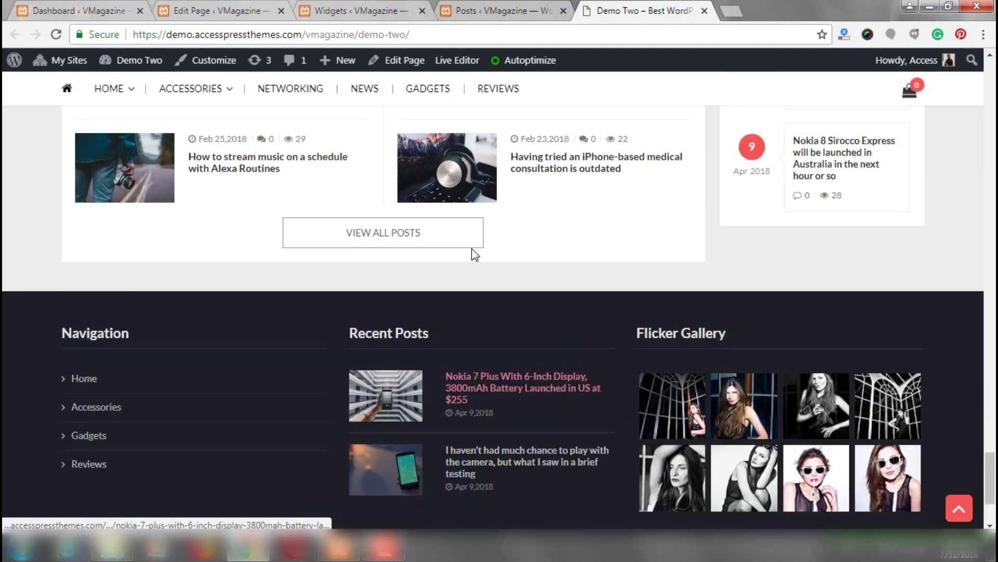
{"action": "scroll", "coordinate": [472, 253], "scroll_direction": "up", "scroll_amount": 15}
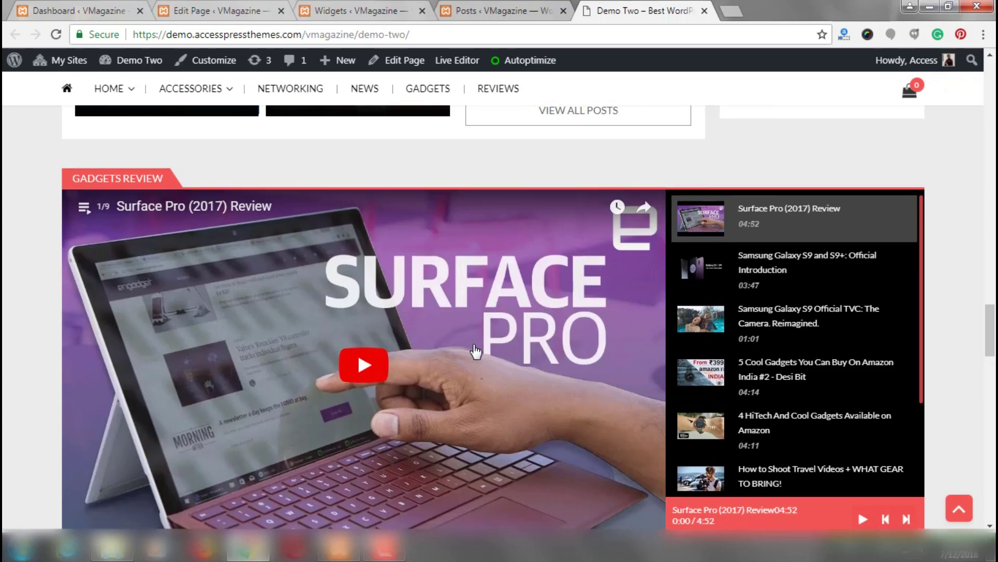
{"action": "scroll", "coordinate": [988, 301], "scroll_direction": "down", "scroll_amount": 4}
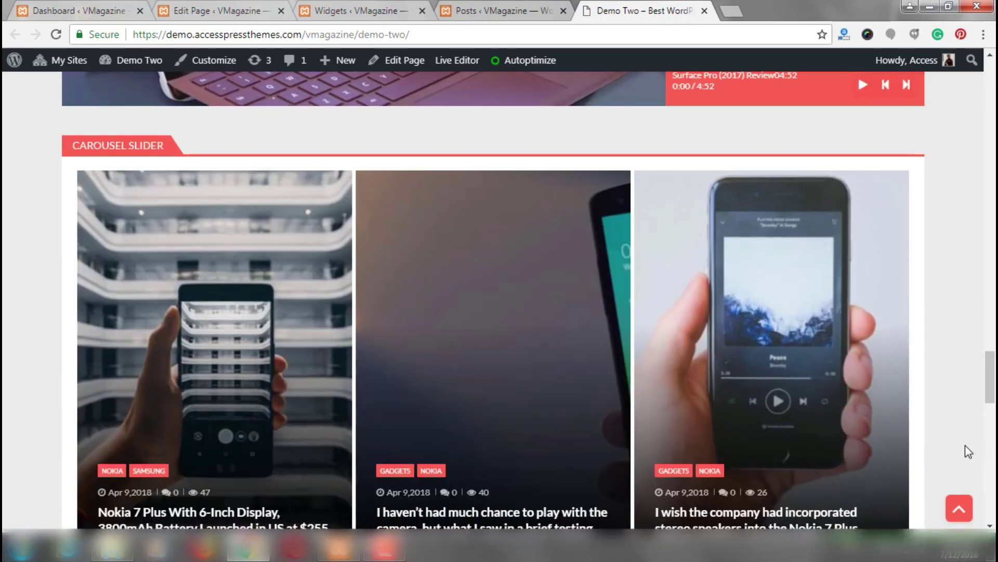
{"action": "scroll", "coordinate": [500, 307], "scroll_direction": "down", "scroll_amount": 20}
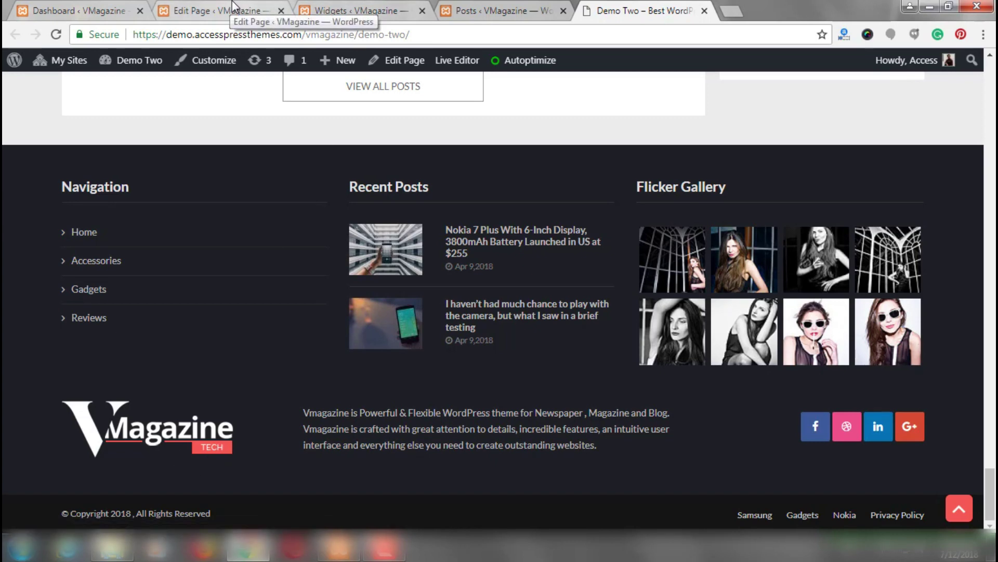
{"action": "left_click", "coordinate": [321, 6]}
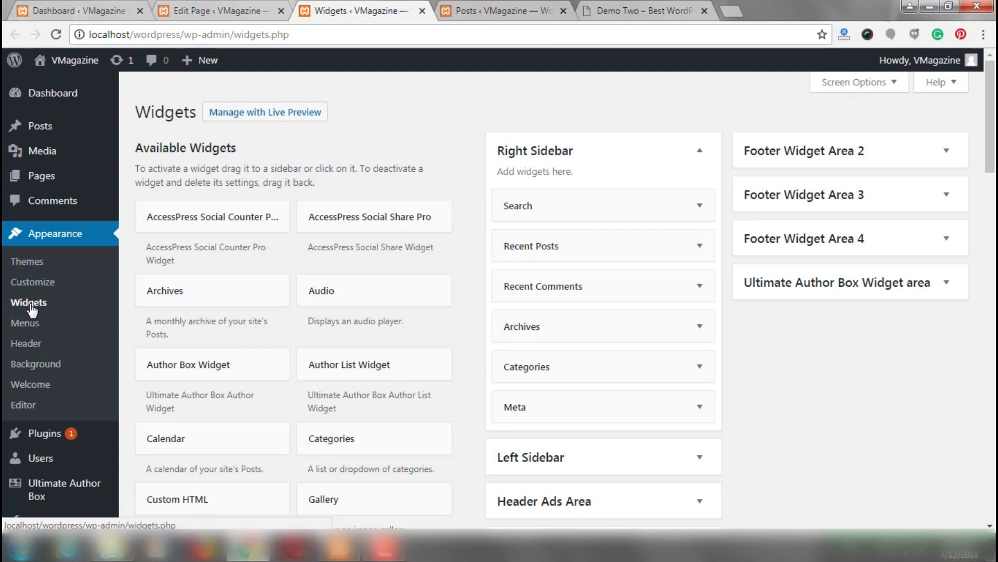
- Expand Footer Widget Area 1 and look over the four footer widget areas on the Widgets page
{"action": "scroll", "coordinate": [757, 415], "scroll_direction": "down", "scroll_amount": 1}
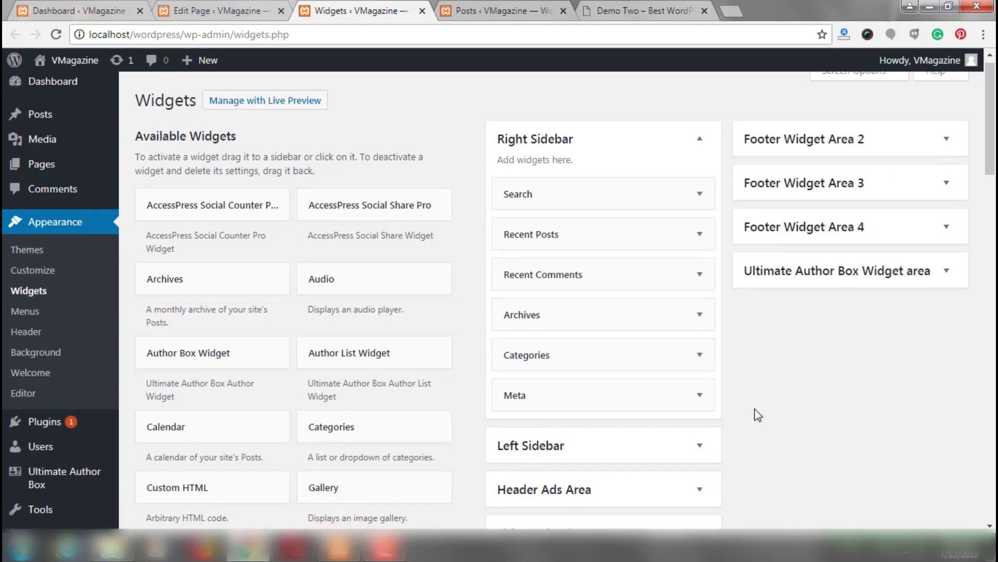
{"action": "scroll", "coordinate": [758, 415], "scroll_direction": "down", "scroll_amount": 5}
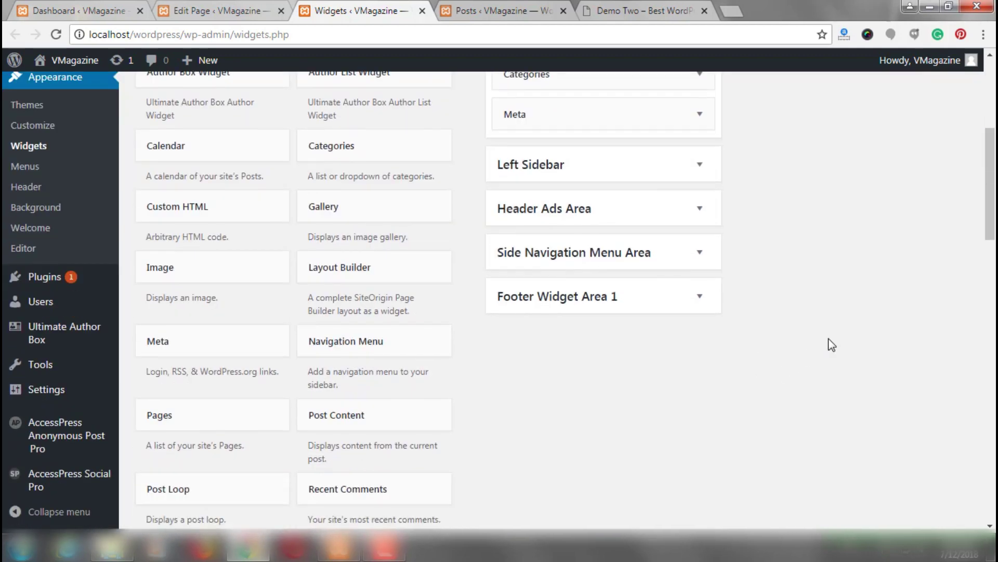
{"action": "scroll", "coordinate": [829, 338], "scroll_direction": "up", "scroll_amount": 3}
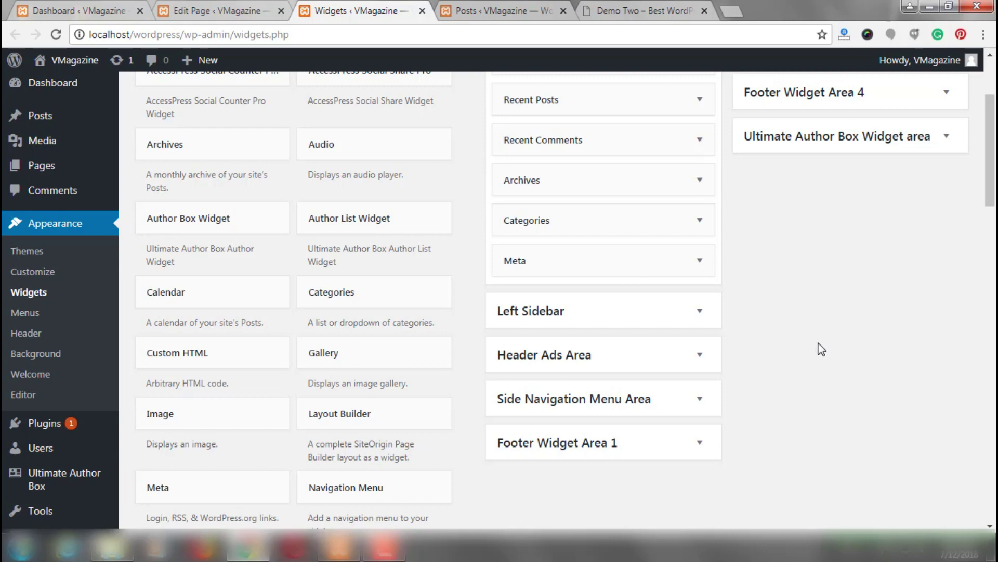
{"action": "left_click", "coordinate": [620, 451]}
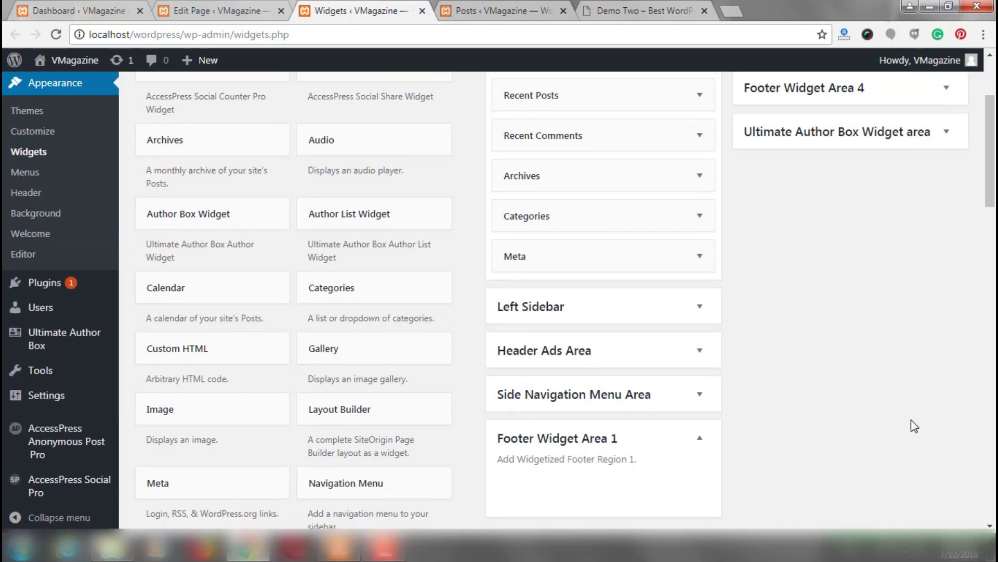
{"action": "scroll", "coordinate": [539, 405], "scroll_direction": "down", "scroll_amount": 1}
{"action": "scroll", "coordinate": [930, 312], "scroll_direction": "up", "scroll_amount": 4}
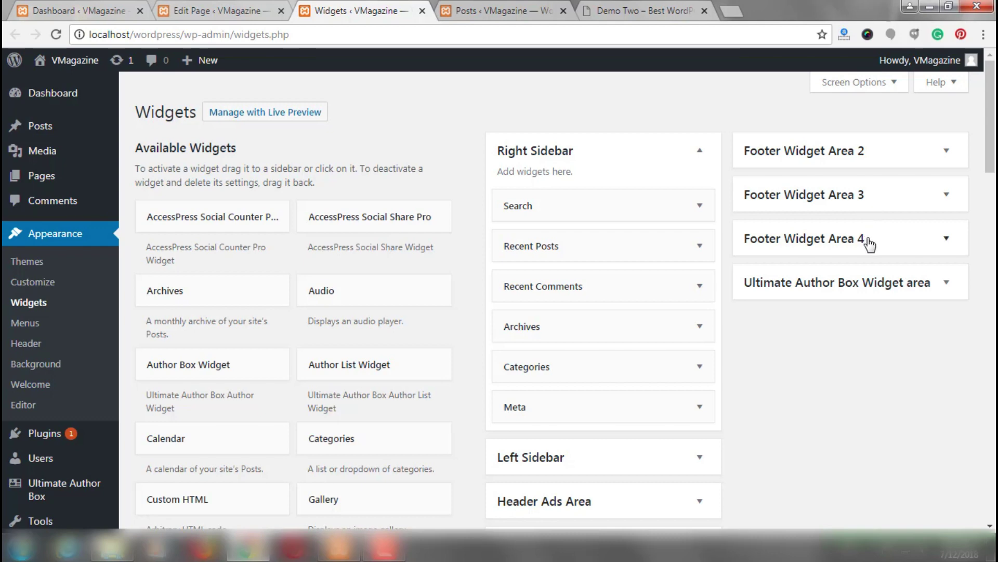
{"action": "scroll", "coordinate": [762, 316], "scroll_direction": "down", "scroll_amount": 4}
{"action": "scroll", "coordinate": [781, 399], "scroll_direction": "down", "scroll_amount": 1}
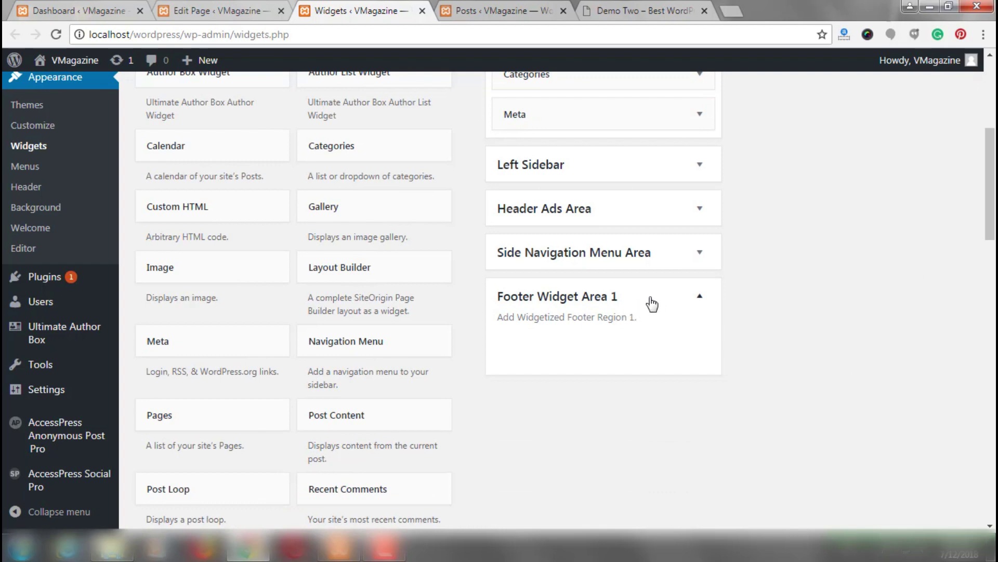
{"action": "scroll", "coordinate": [386, 294], "scroll_direction": "up", "scroll_amount": 2}
{"action": "scroll", "coordinate": [385, 297], "scroll_direction": "up", "scroll_amount": 3}
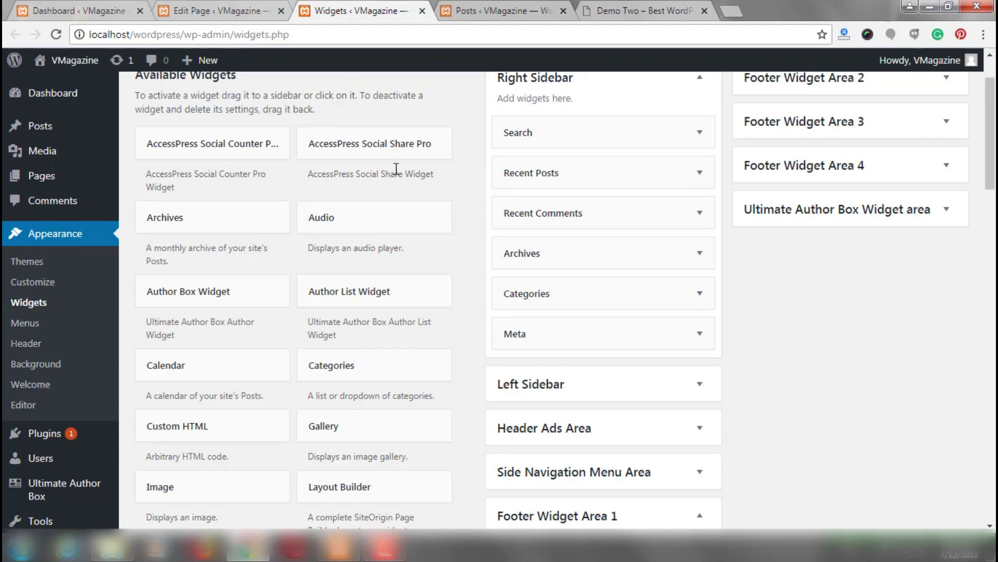
- Add a Navigation Menu widget from the available widgets to Footer Widget Area 1
{"action": "scroll", "coordinate": [395, 168], "scroll_direction": "down", "scroll_amount": 10}
{"action": "scroll", "coordinate": [624, 249], "scroll_direction": "up", "scroll_amount": 8}
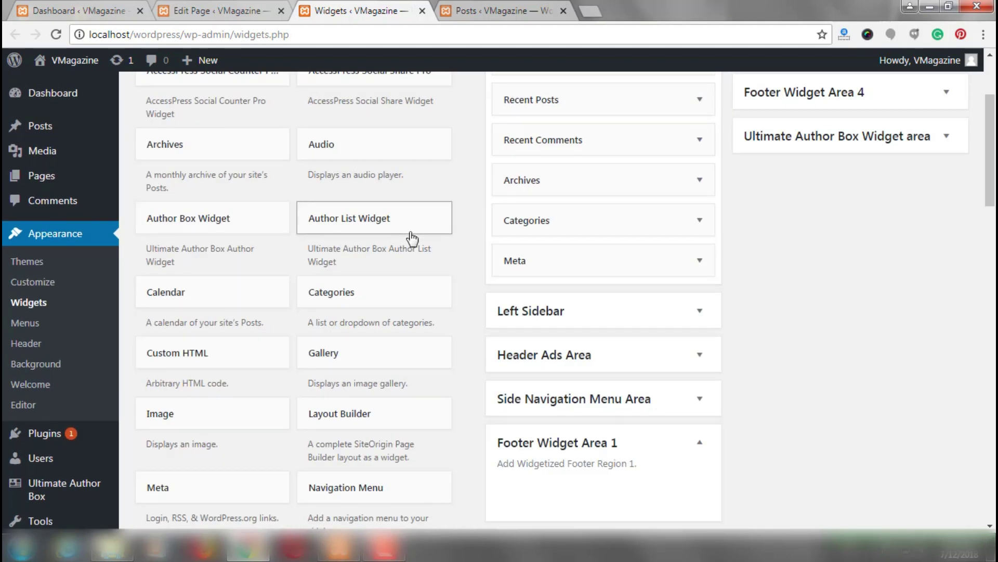
{"action": "scroll", "coordinate": [411, 228], "scroll_direction": "up", "scroll_amount": 3}
{"action": "scroll", "coordinate": [357, 270], "scroll_direction": "down", "scroll_amount": 4}
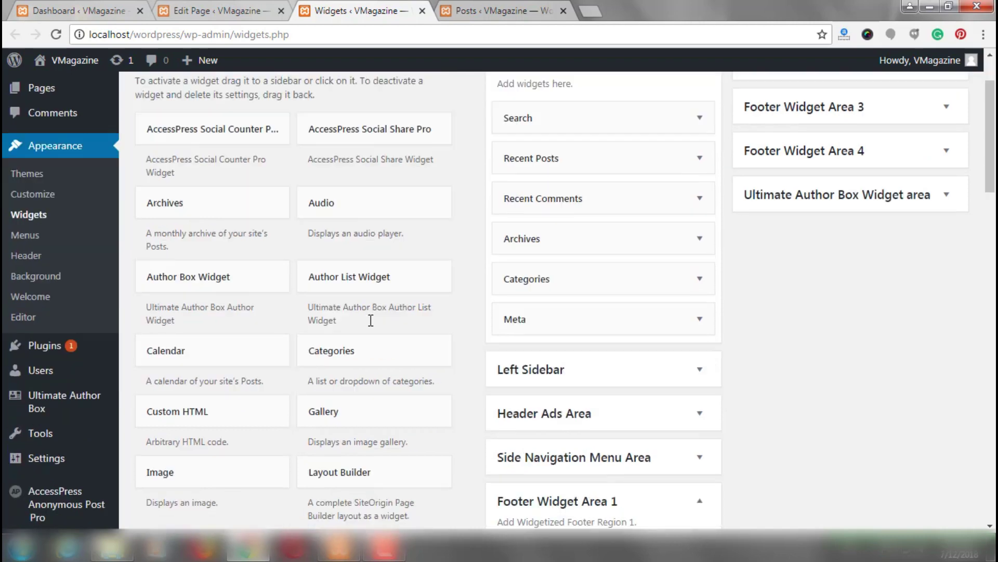
{"action": "scroll", "coordinate": [380, 359], "scroll_direction": "down", "scroll_amount": 1}
{"action": "left_click_drag", "start_coordinate": [371, 343], "coordinate": [572, 349]}
- Title the new Navigation Menu widget "Navigation", assign it the VMagazine Theme menu and save it
{"action": "left_click", "coordinate": [544, 407]}
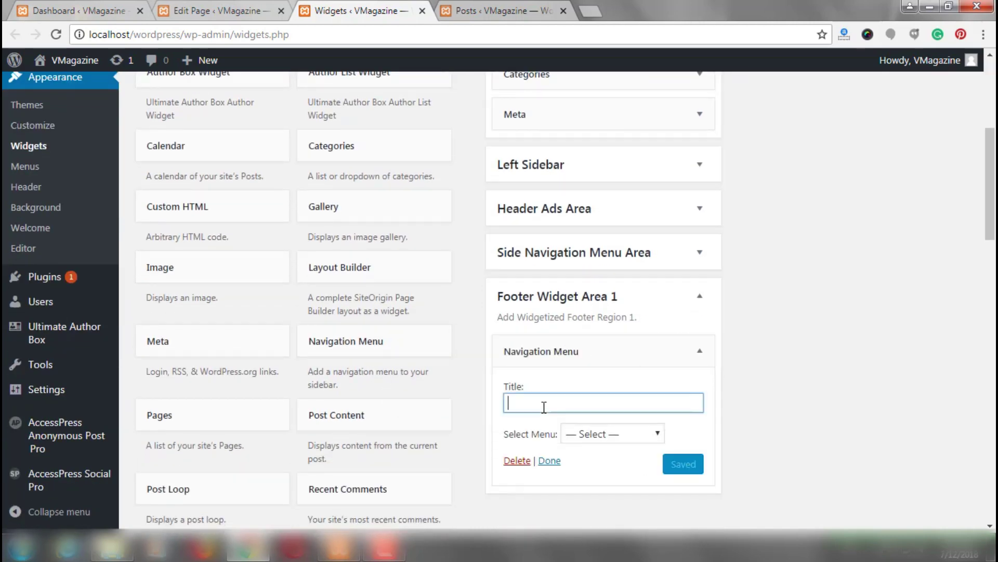
{"action": "type", "text": "Navigation"}
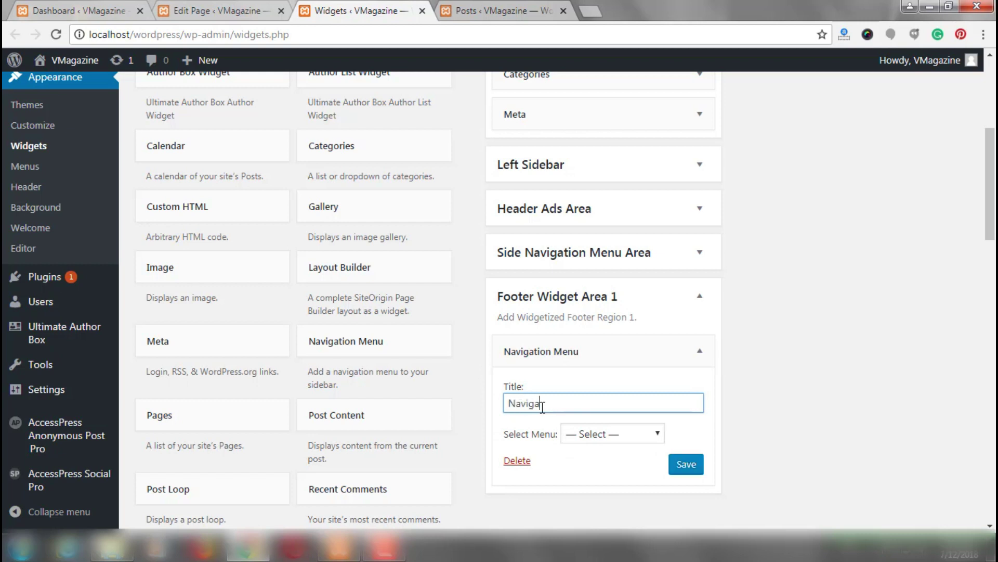
{"action": "left_click", "coordinate": [598, 436]}
{"action": "left_click", "coordinate": [608, 467]}
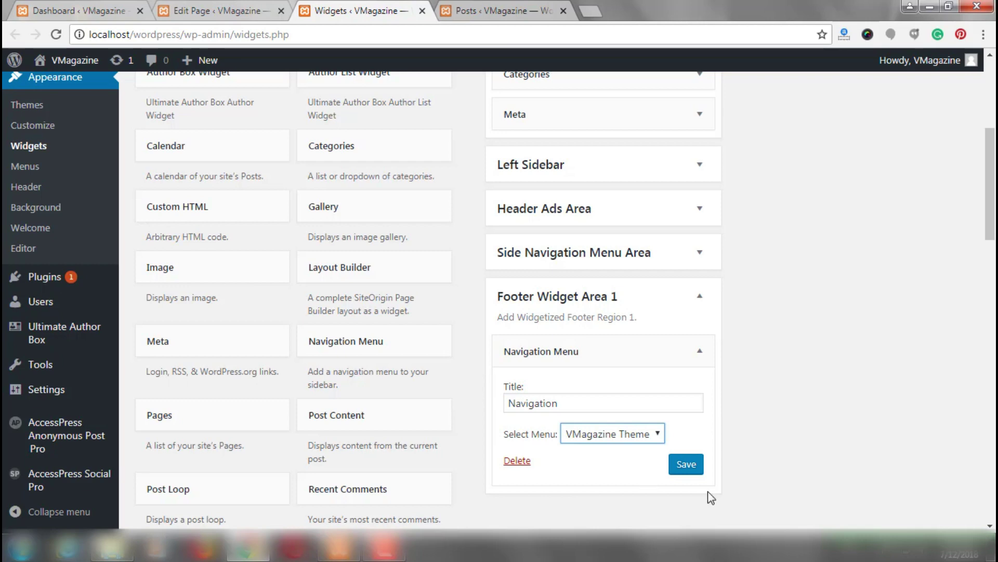
{"action": "left_click", "coordinate": [676, 468]}
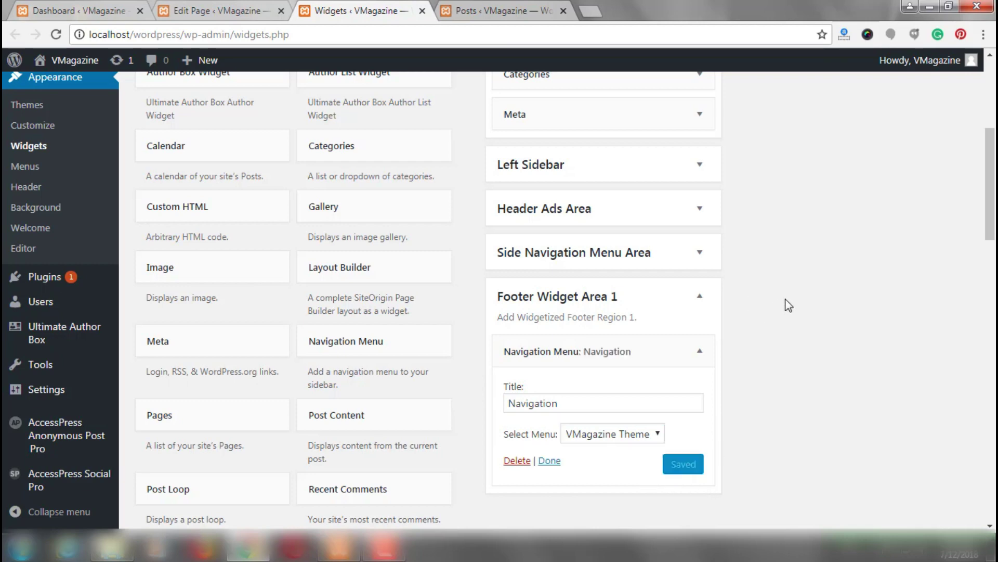
- Expand Footer Widget Area 2 and add a Recent Posts widget to it
{"action": "scroll", "coordinate": [785, 304], "scroll_direction": "up", "scroll_amount": 3}
{"action": "left_click", "coordinate": [842, 161]}
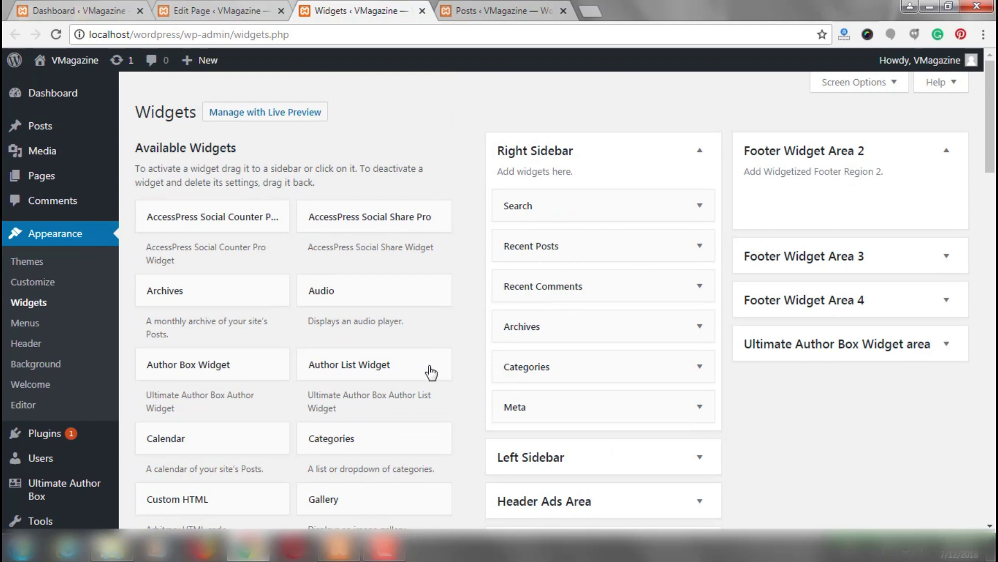
{"action": "scroll", "coordinate": [423, 394], "scroll_direction": "down", "scroll_amount": 5}
{"action": "scroll", "coordinate": [424, 395], "scroll_direction": "down", "scroll_amount": 3}
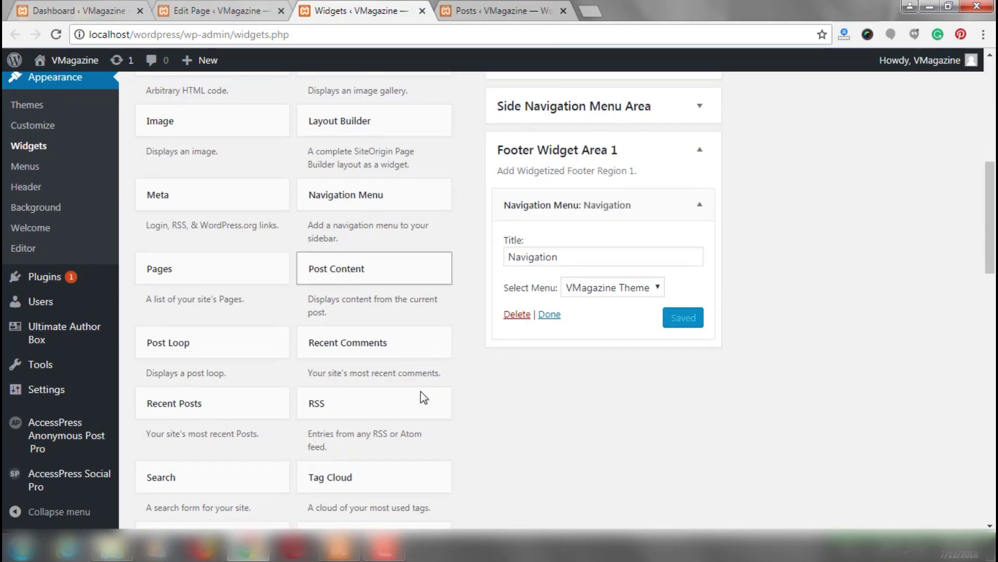
{"action": "left_click_drag", "start_coordinate": [599, 347], "coordinate": [832, 191]}
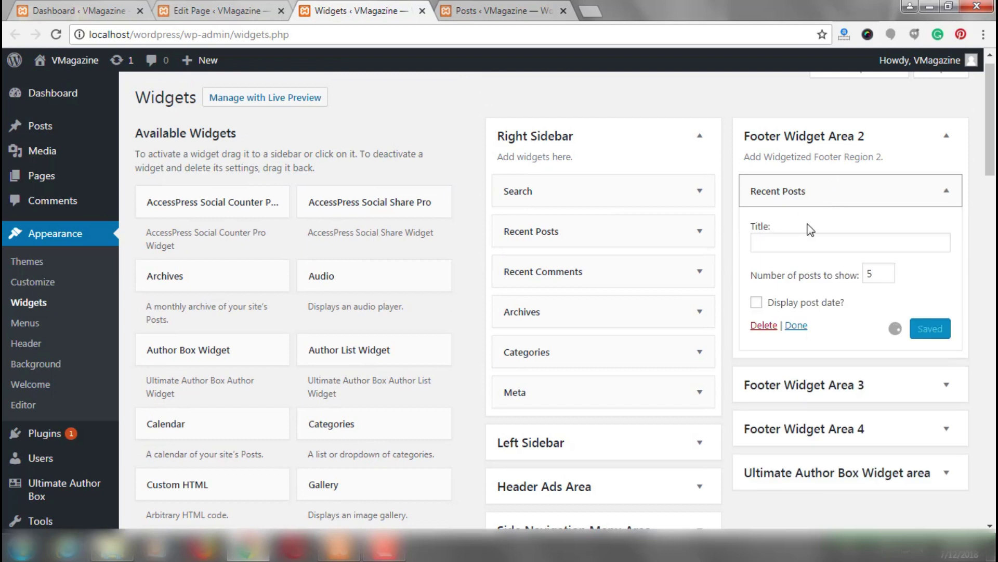
- Title the Recent Posts widget in Footer Widget Area 2 "Recent Posts" and save it
{"action": "left_click", "coordinate": [808, 241]}
{"action": "type", "text": "Recent"}
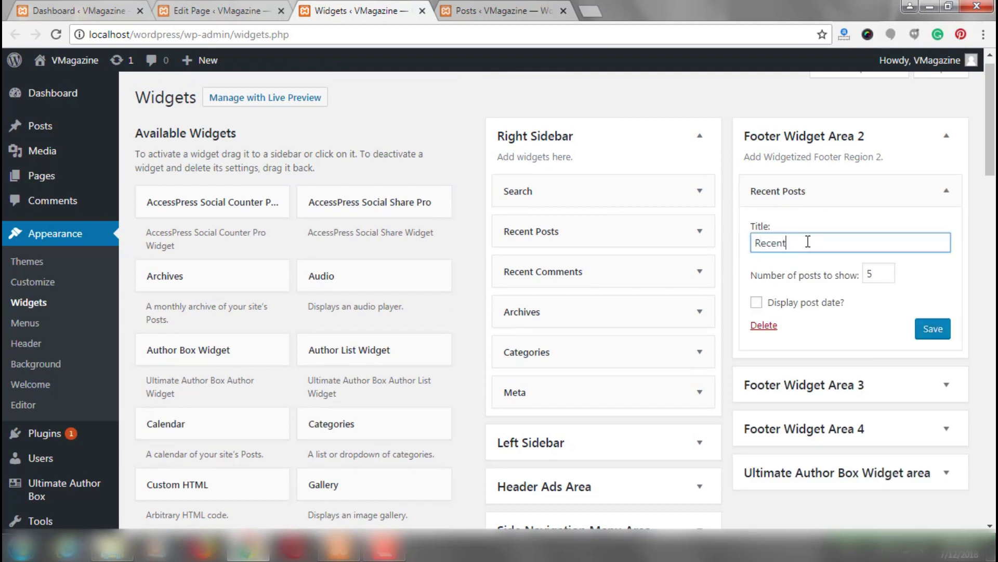
{"action": "type", "text": " Posts"}
{"action": "left_click", "coordinate": [792, 303]}
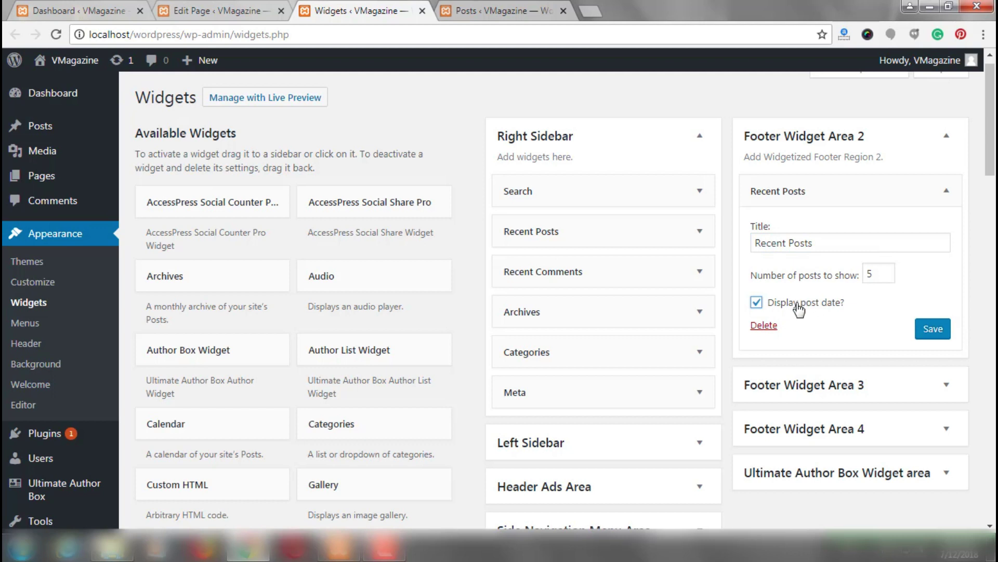
{"action": "left_click", "coordinate": [928, 328]}
- Add a Gallery widget to Footer Widget Area 3 and title it "Gallery"
{"action": "left_click", "coordinate": [818, 390]}
{"action": "scroll", "coordinate": [697, 387], "scroll_direction": "down", "scroll_amount": 3}
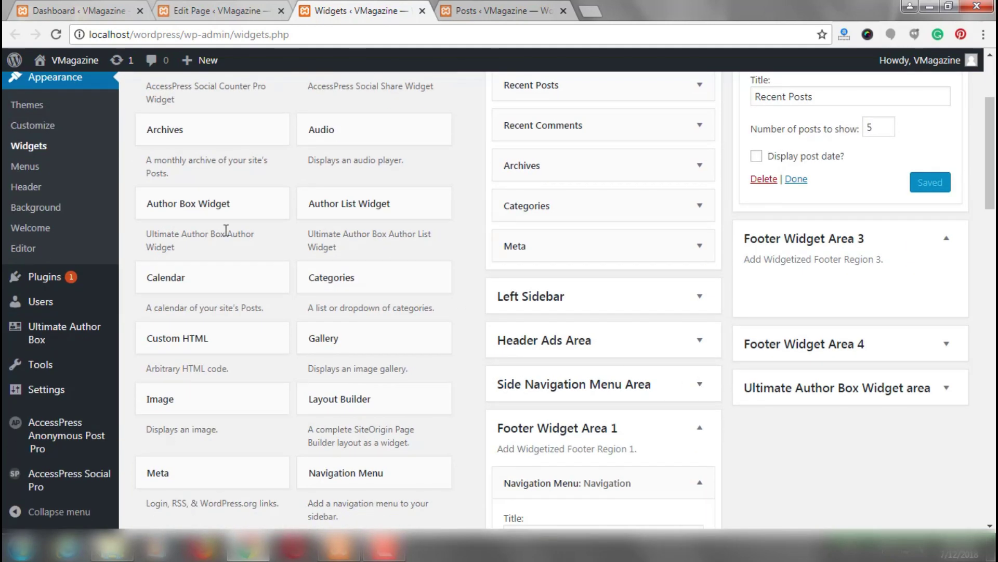
{"action": "left_click_drag", "start_coordinate": [357, 346], "coordinate": [825, 292]}
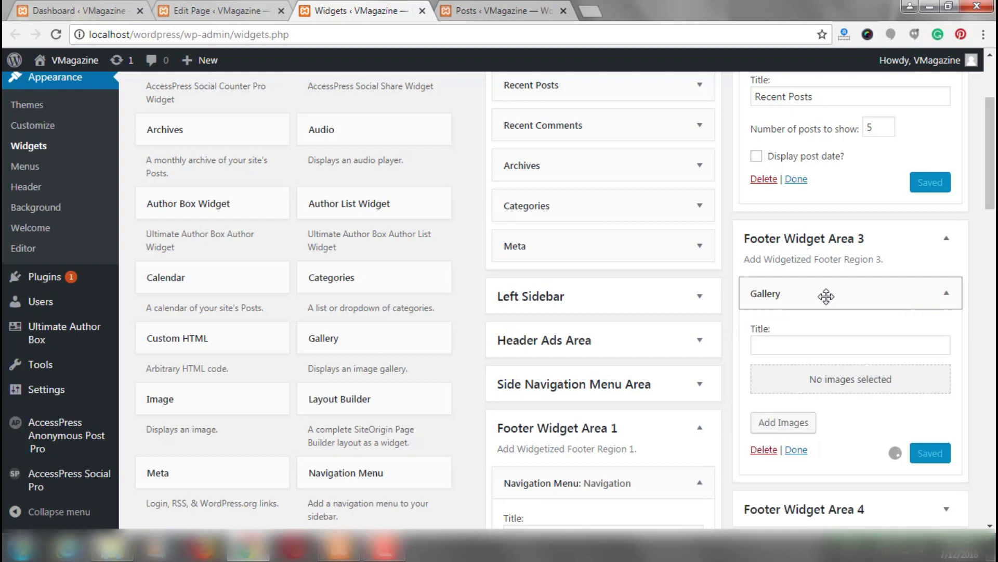
{"action": "left_click", "coordinate": [824, 292]}
{"action": "left_click", "coordinate": [821, 307]}
{"action": "left_click", "coordinate": [813, 341]}
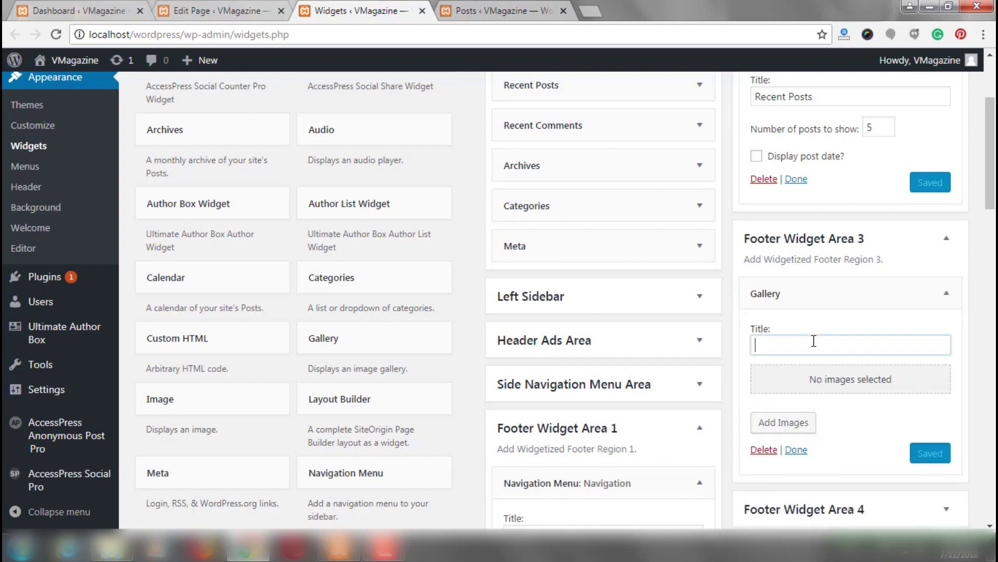
{"action": "type", "text": "Gallery"}
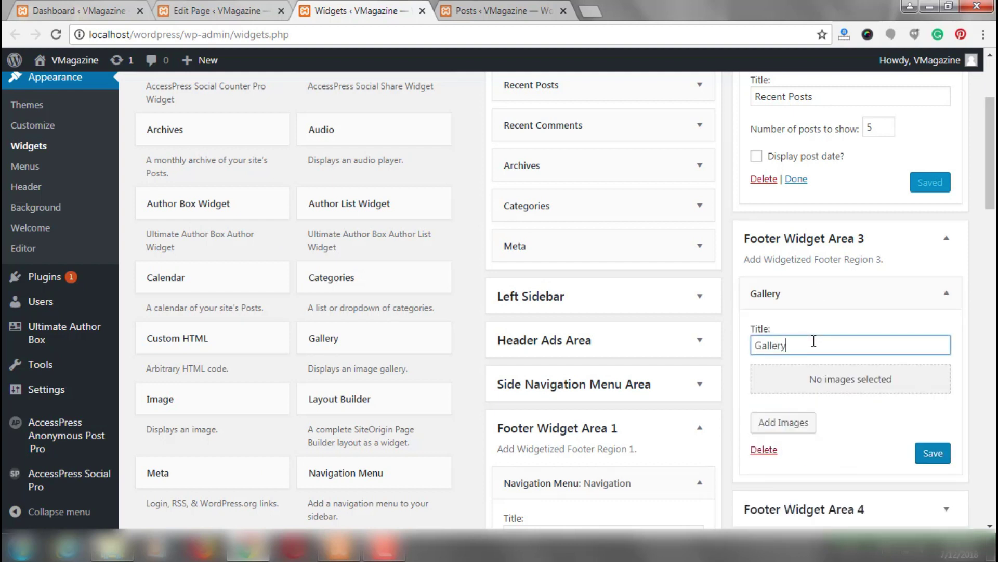
- Create a new gallery for the Gallery widget from eight media library images, skipping the two without previews
{"action": "left_click", "coordinate": [808, 385]}
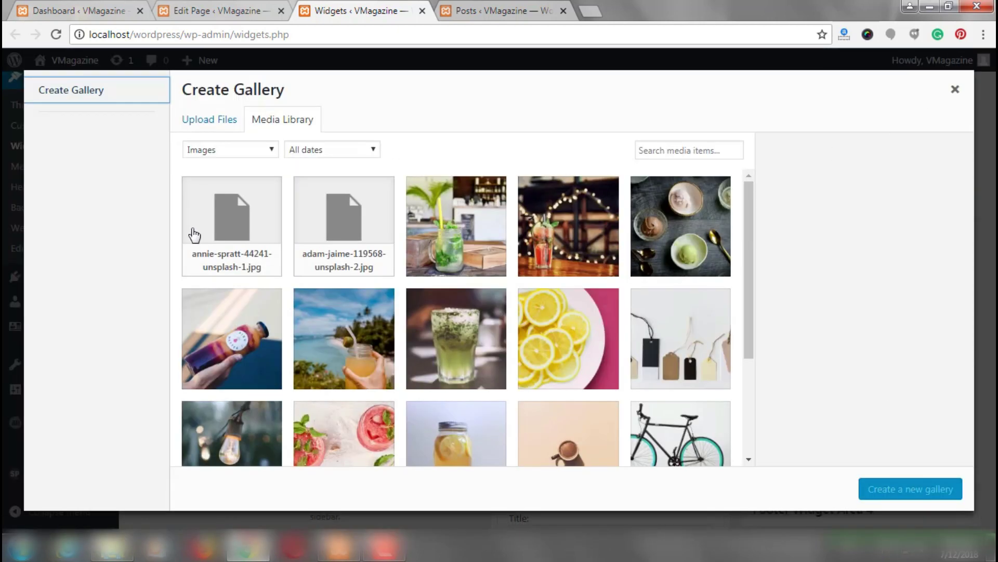
{"action": "left_click", "coordinate": [481, 238]}
{"action": "left_click", "coordinate": [572, 237]}
{"action": "left_click", "coordinate": [657, 237]}
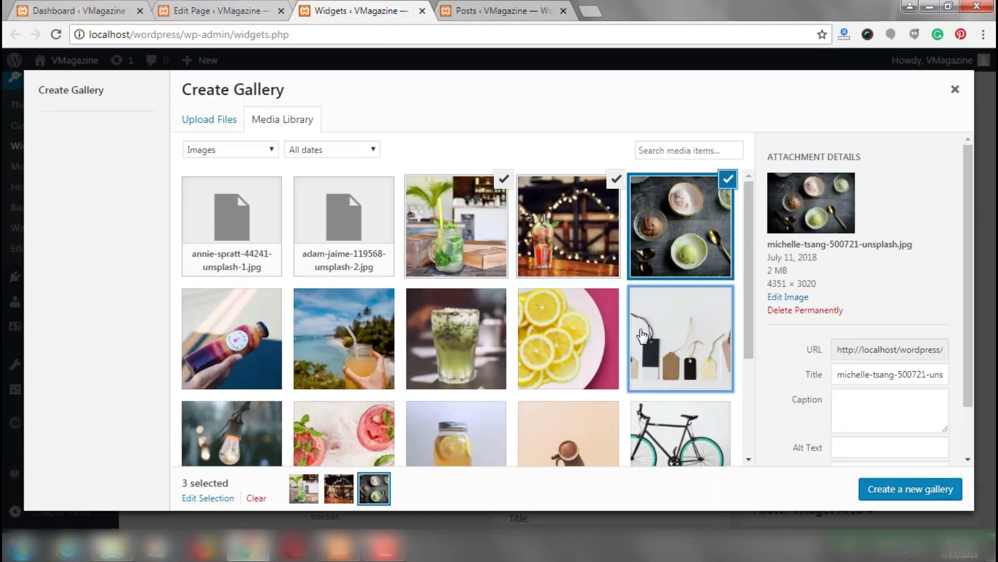
{"action": "left_click", "coordinate": [681, 338]}
{"action": "left_click", "coordinate": [568, 338]}
{"action": "left_click", "coordinate": [456, 338]}
{"action": "left_click", "coordinate": [343, 338]}
{"action": "left_click", "coordinate": [232, 338]}
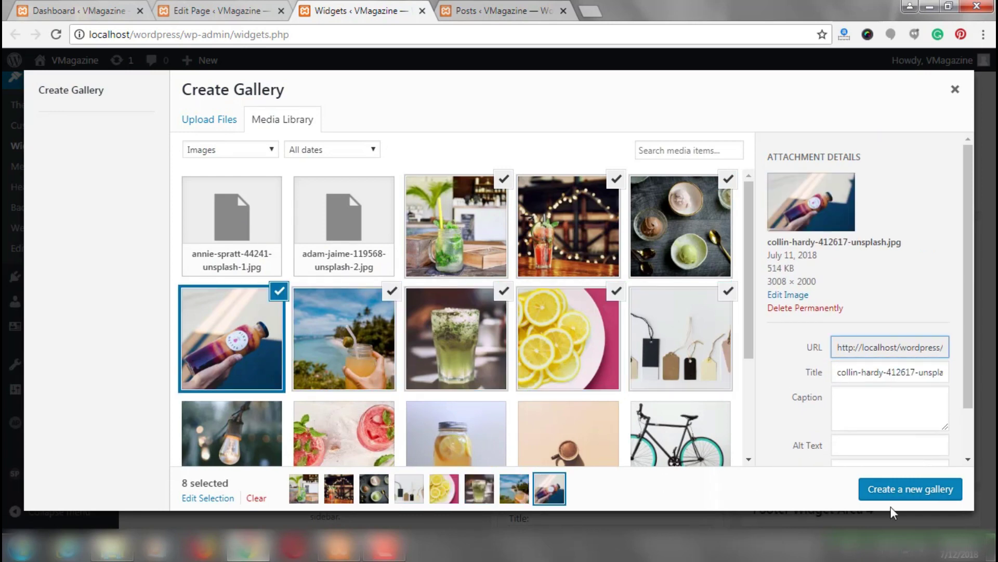
{"action": "left_click", "coordinate": [902, 491]}
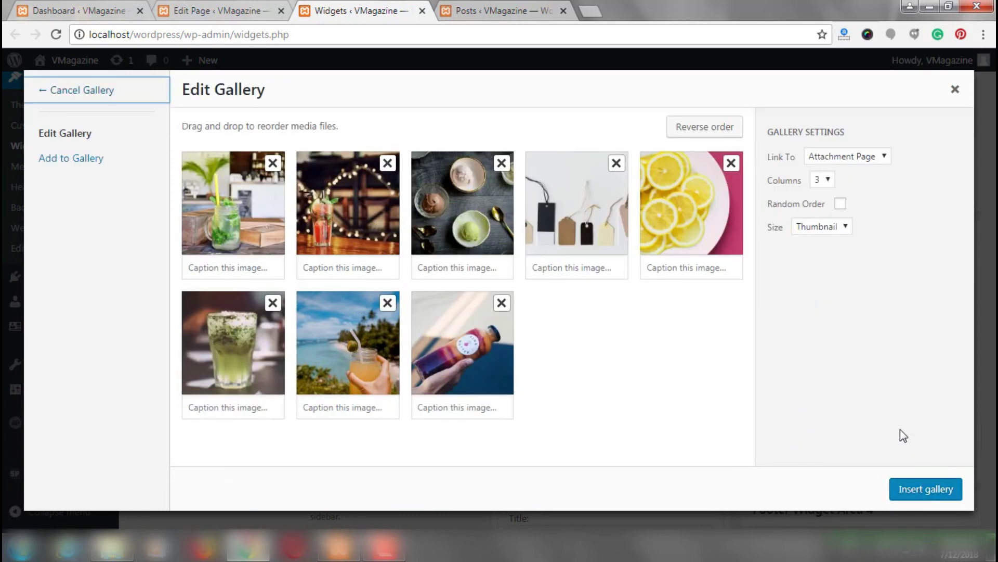
- Insert the gallery with three columns and Thumbnail size, and save the Gallery widget
{"action": "left_click", "coordinate": [823, 180]}
{"action": "left_click", "coordinate": [805, 228]}
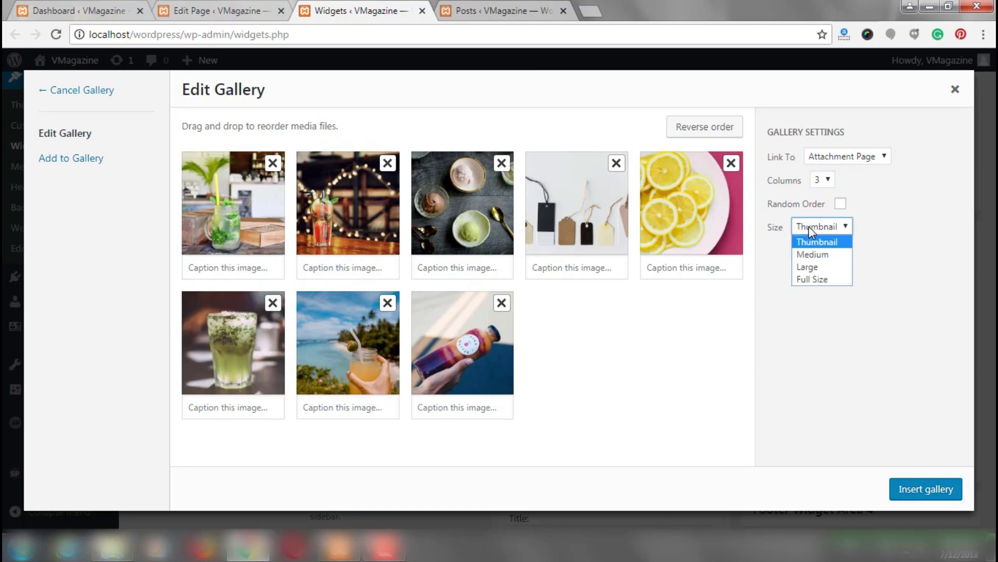
{"action": "left_click", "coordinate": [818, 238]}
{"action": "left_click", "coordinate": [913, 498]}
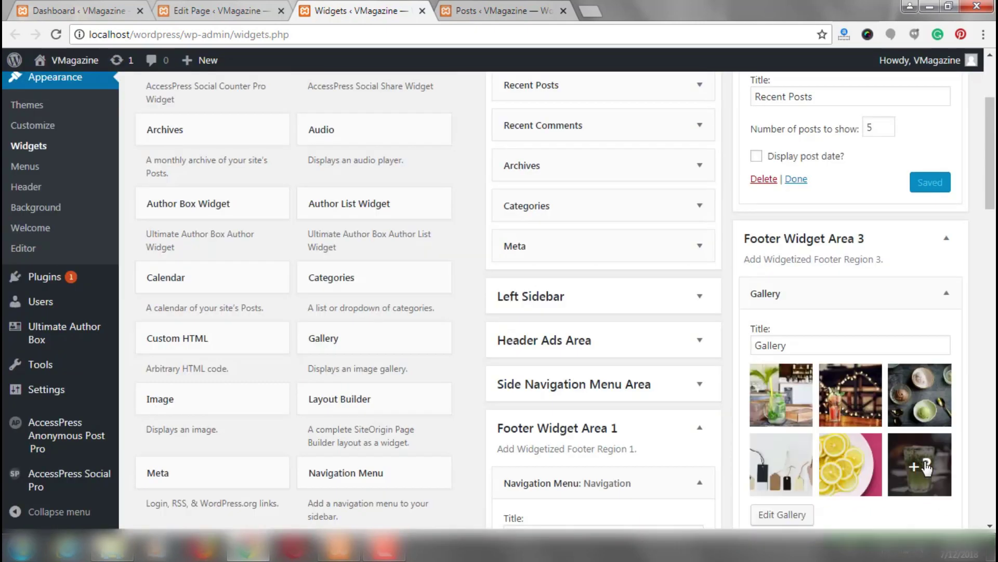
{"action": "scroll", "coordinate": [931, 359], "scroll_direction": "down", "scroll_amount": 3}
{"action": "left_click", "coordinate": [932, 335]}
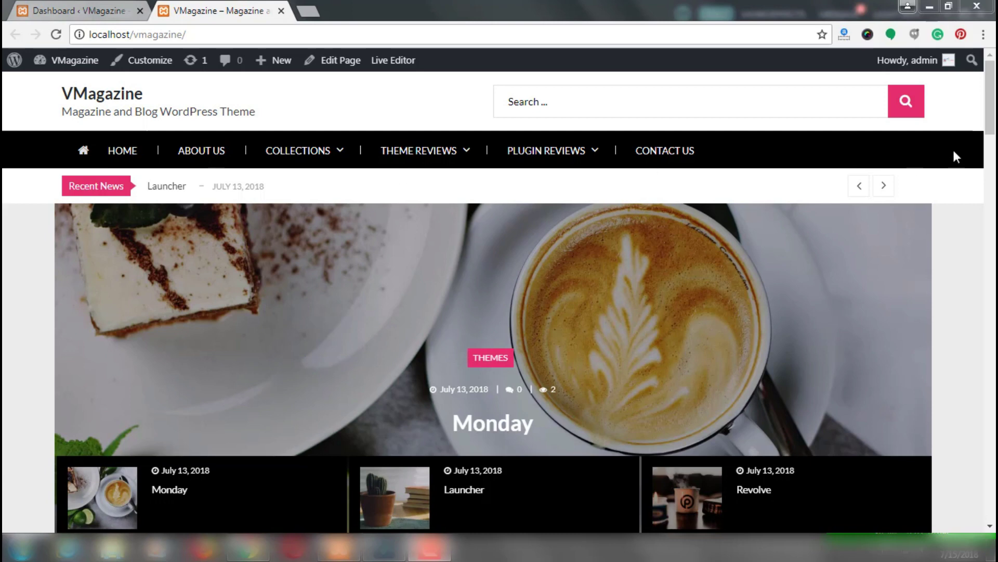
- Examine the VMagazine site's front page, from the navigation menu previews and slider down through the post and video sections
{"action": "scroll", "coordinate": [735, 133], "scroll_direction": "down", "scroll_amount": 1}
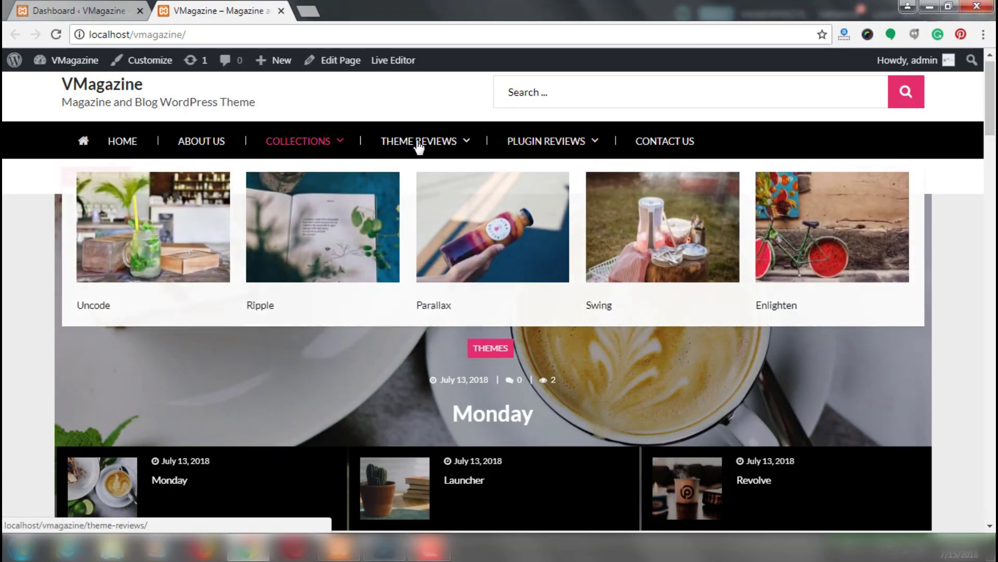
{"action": "mouse_move", "coordinate": [522, 141]}
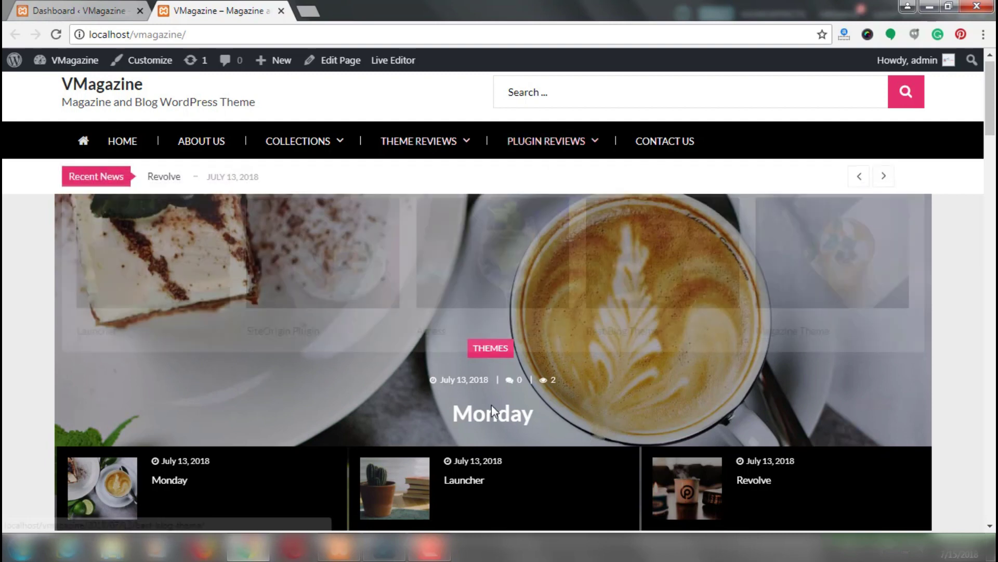
{"action": "scroll", "coordinate": [994, 156], "scroll_direction": "down", "scroll_amount": 3}
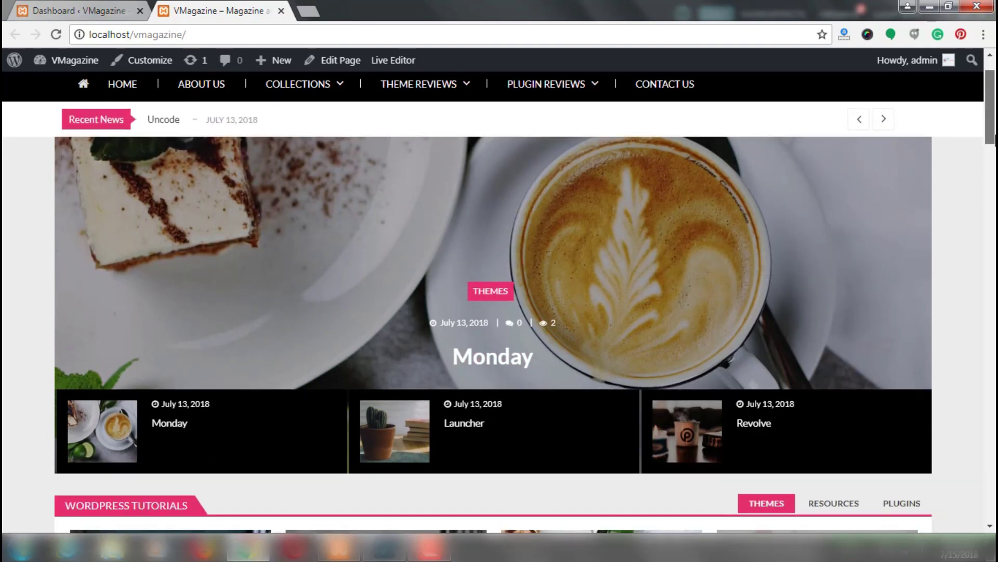
{"action": "scroll", "coordinate": [994, 146], "scroll_direction": "down", "scroll_amount": 3}
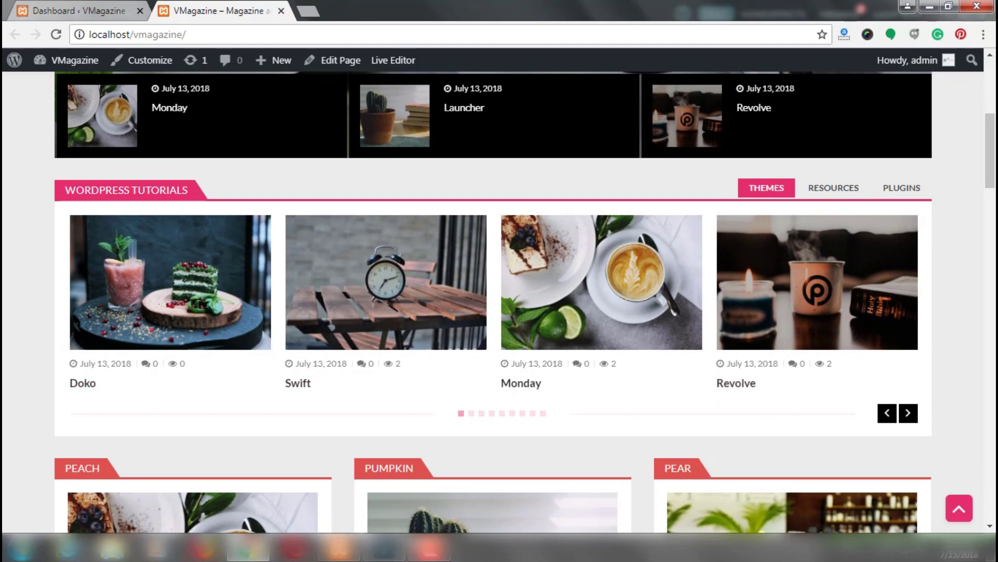
{"action": "scroll", "coordinate": [994, 200], "scroll_direction": "down", "scroll_amount": 1}
{"action": "scroll", "coordinate": [994, 200], "scroll_direction": "down", "scroll_amount": 8}
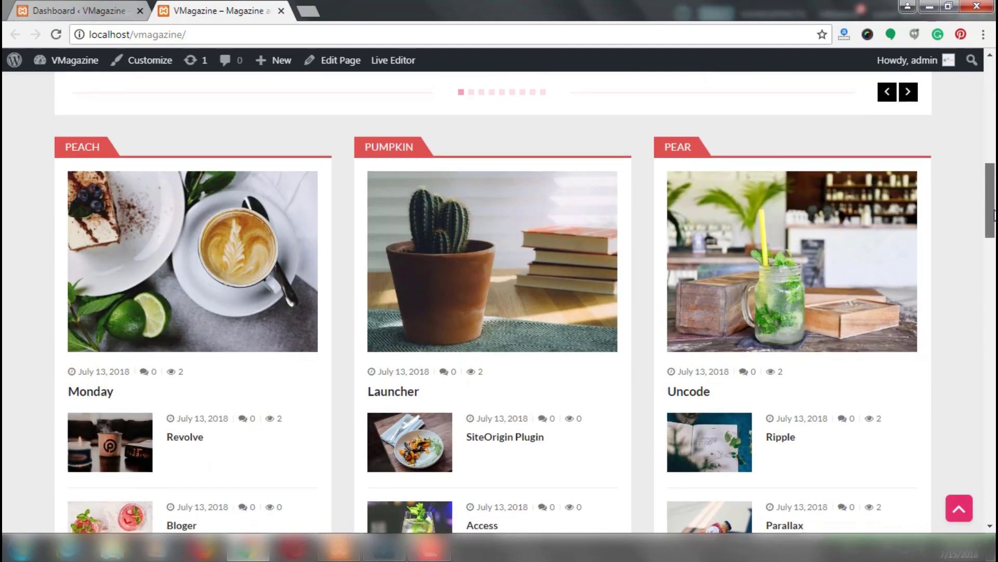
{"action": "scroll", "coordinate": [994, 250], "scroll_direction": "down", "scroll_amount": 5}
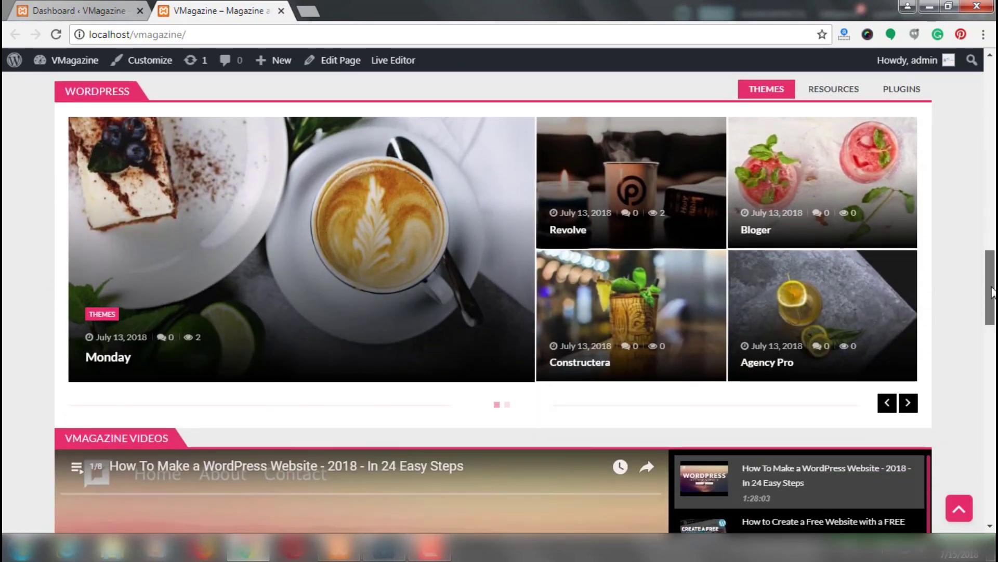
{"action": "left_click_drag", "start_coordinate": [993, 291], "coordinate": [992, 95]}
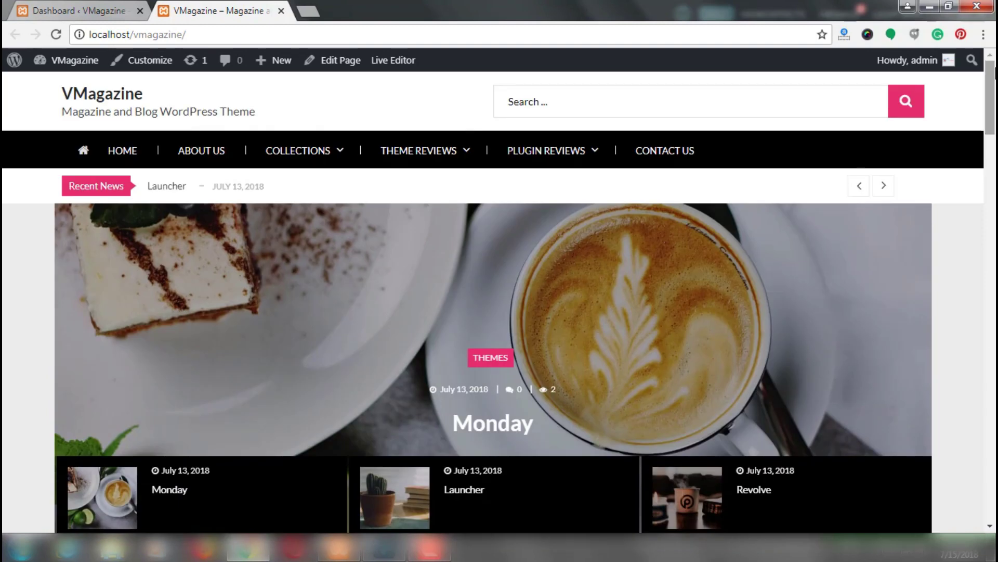